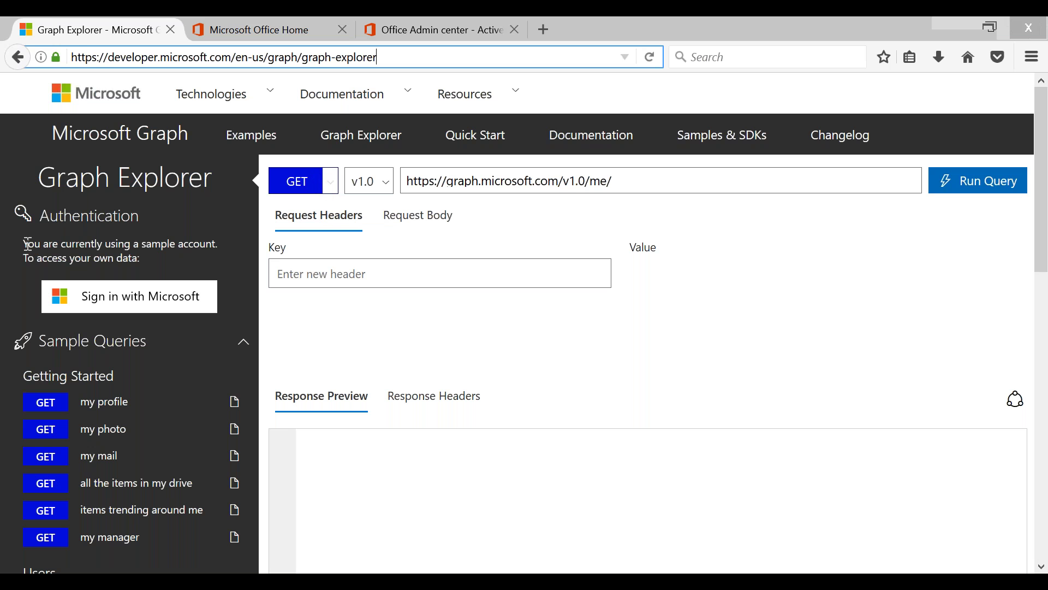
# - Examine the sample account notice, the available API versions and the request URL of the current query
pyautogui.moveTo(26, 243); pyautogui.dragTo(149, 262)
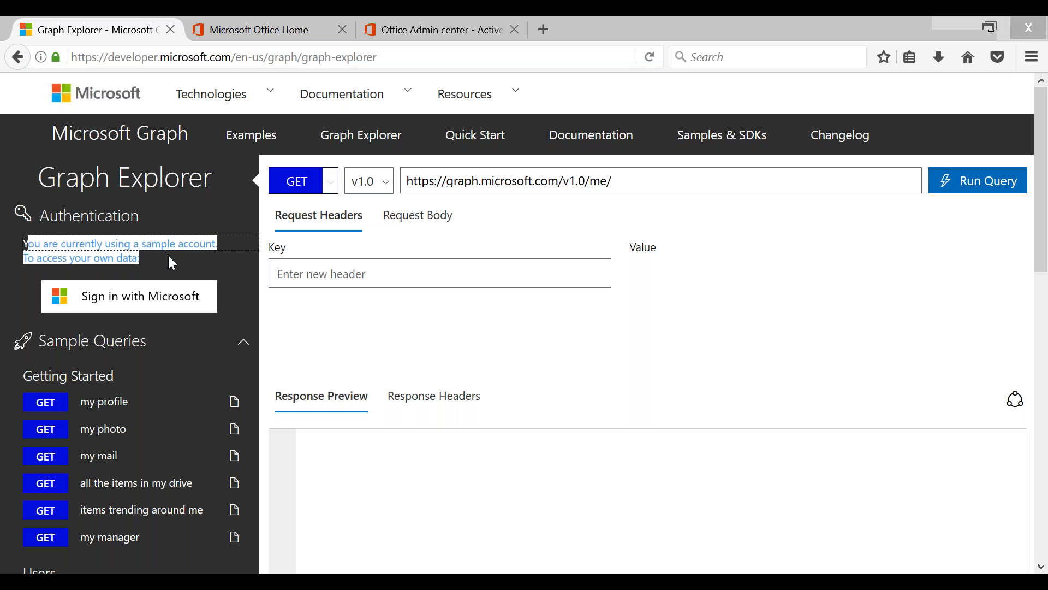
pyautogui.click(172, 263)
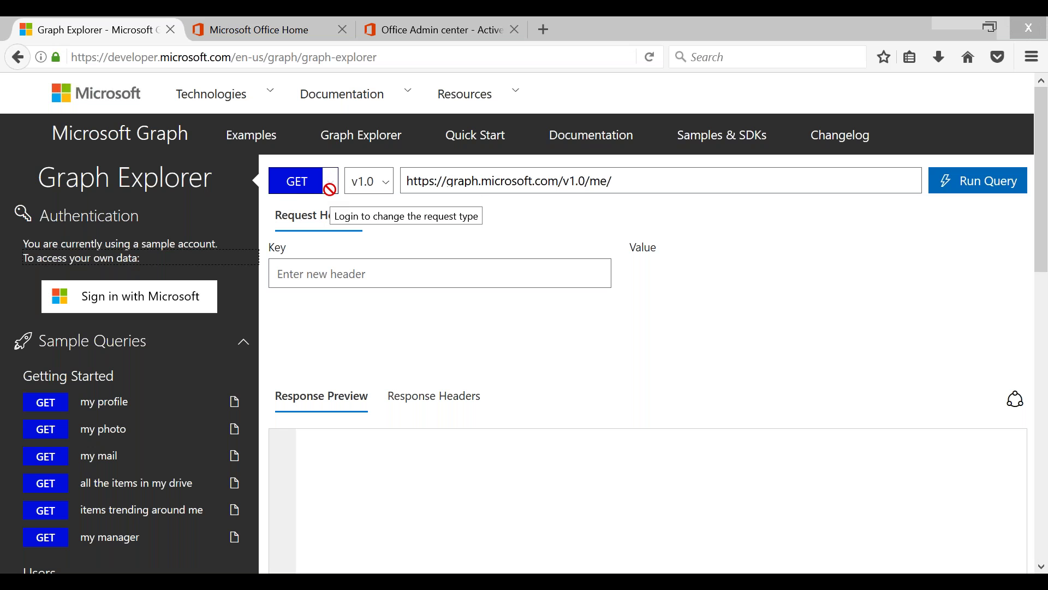
pyautogui.click(389, 191)
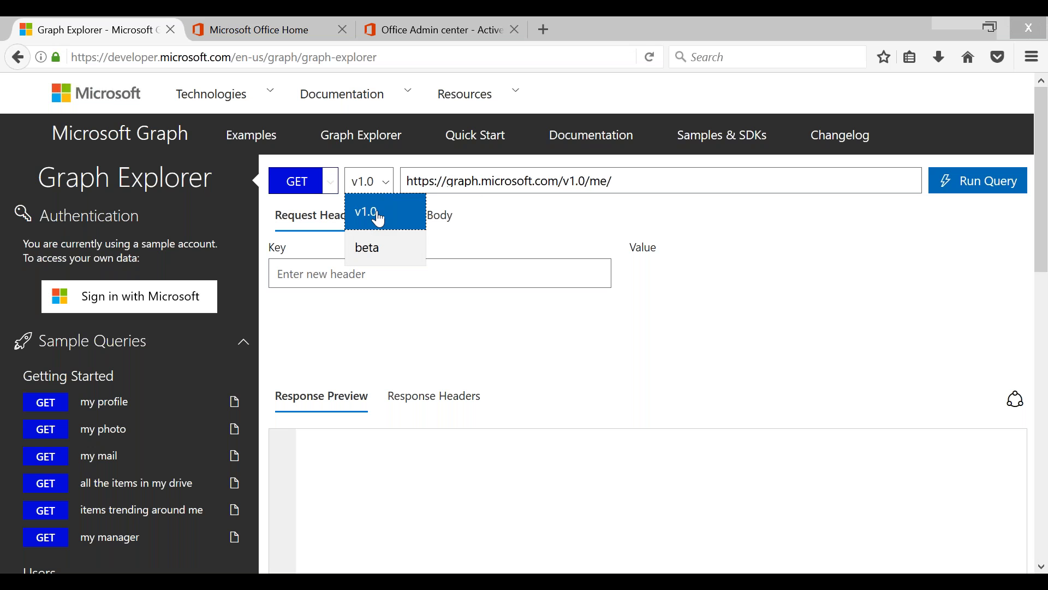
pyautogui.click(396, 167)
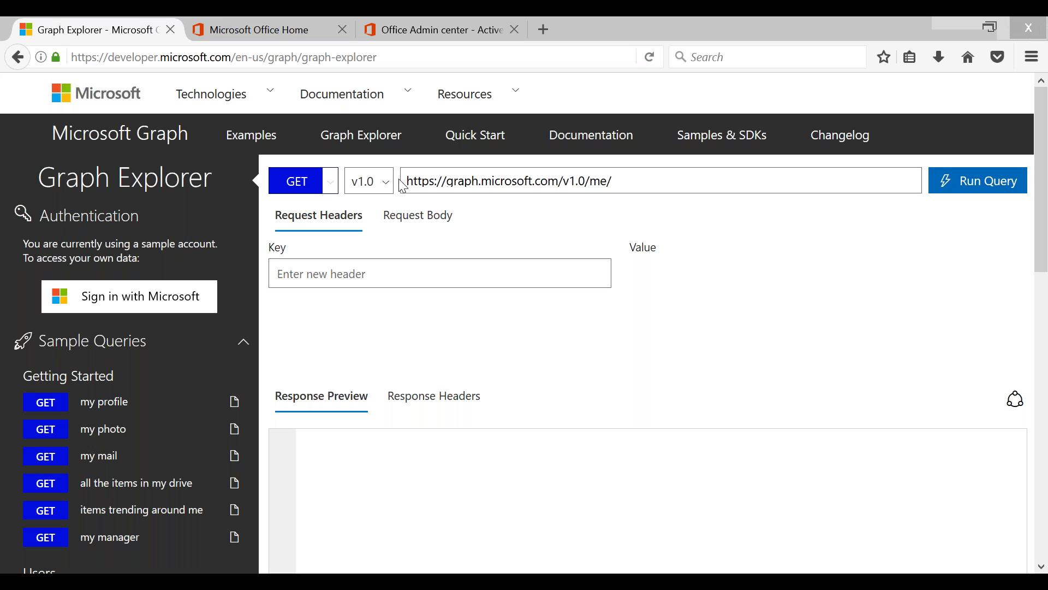
pyautogui.moveTo(403, 180); pyautogui.dragTo(614, 184)
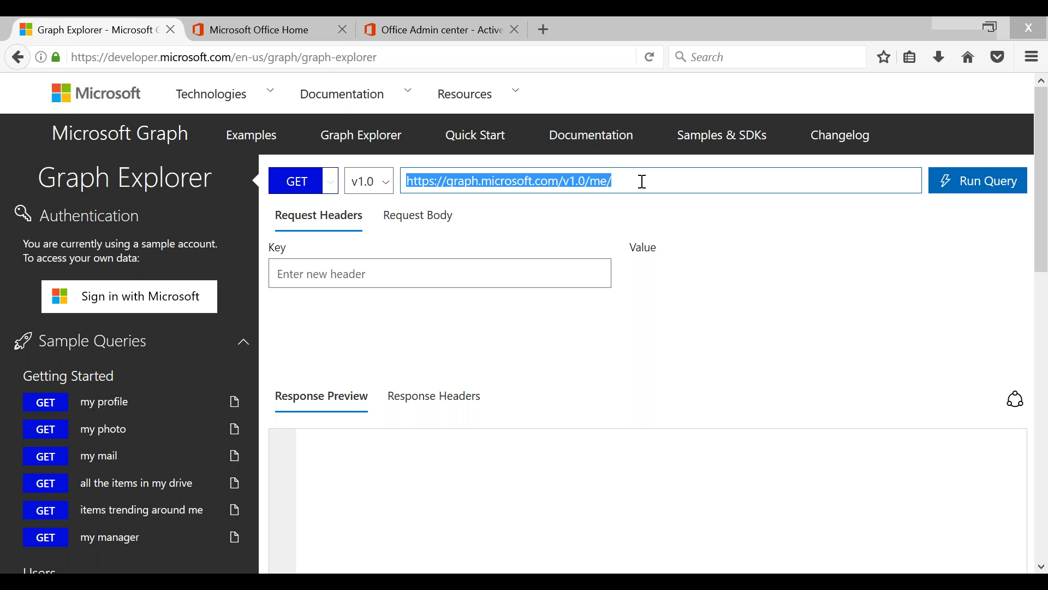
pyautogui.click(735, 216)
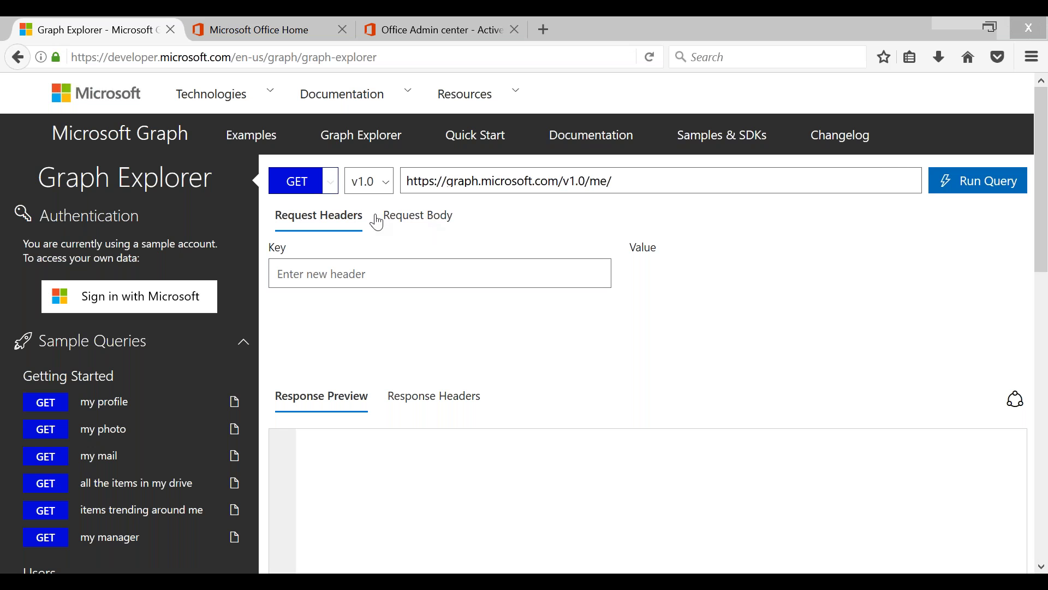
pyautogui.moveTo(19, 244); pyautogui.dragTo(12, 287)
pyautogui.click(16, 290)
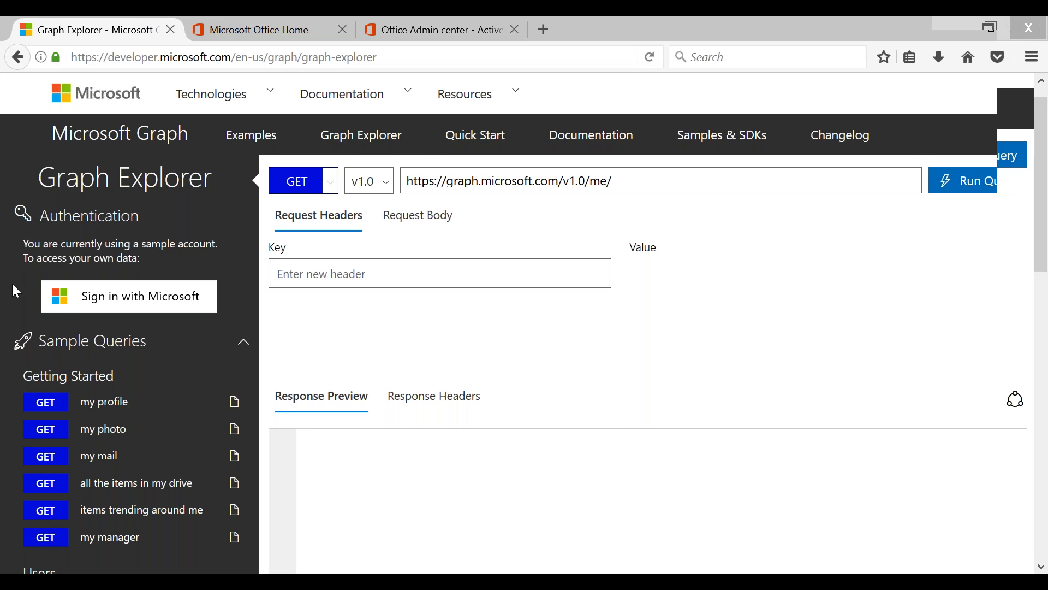
# - Open the sample categories from the sample queries list and turn off the Users category
pyautogui.scroll(-3, 22, 279)
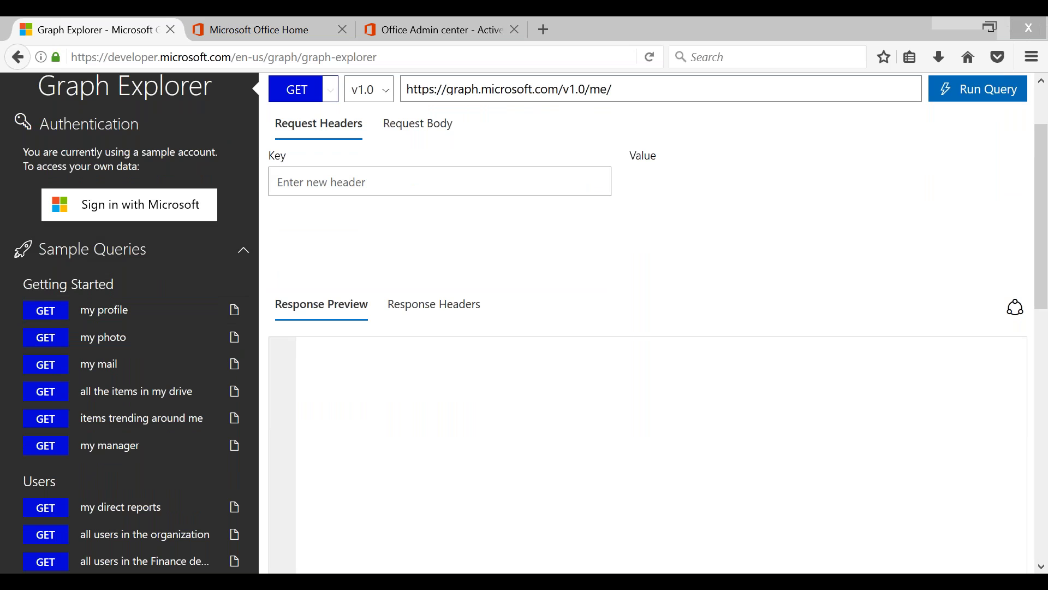
pyautogui.moveTo(23, 284); pyautogui.dragTo(114, 284)
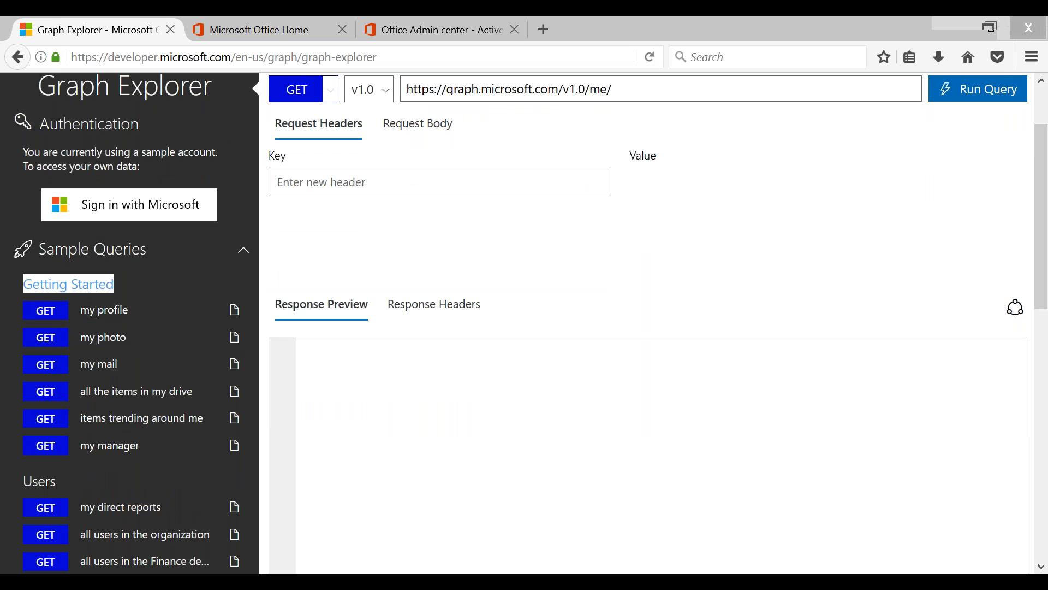
pyautogui.click(51, 404)
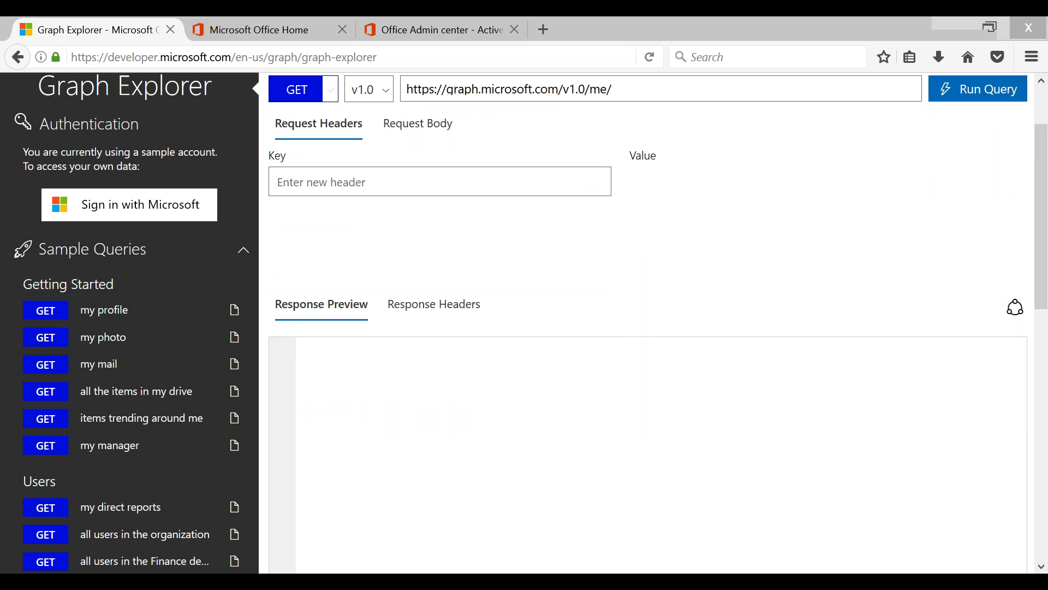
pyautogui.scroll(-5, 10, 369)
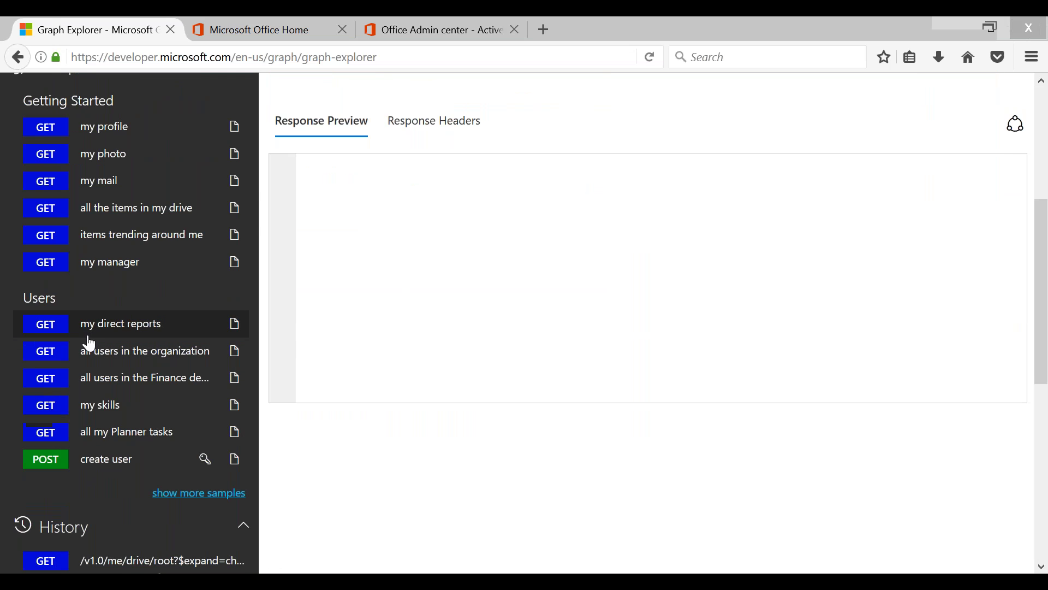
pyautogui.click(195, 494)
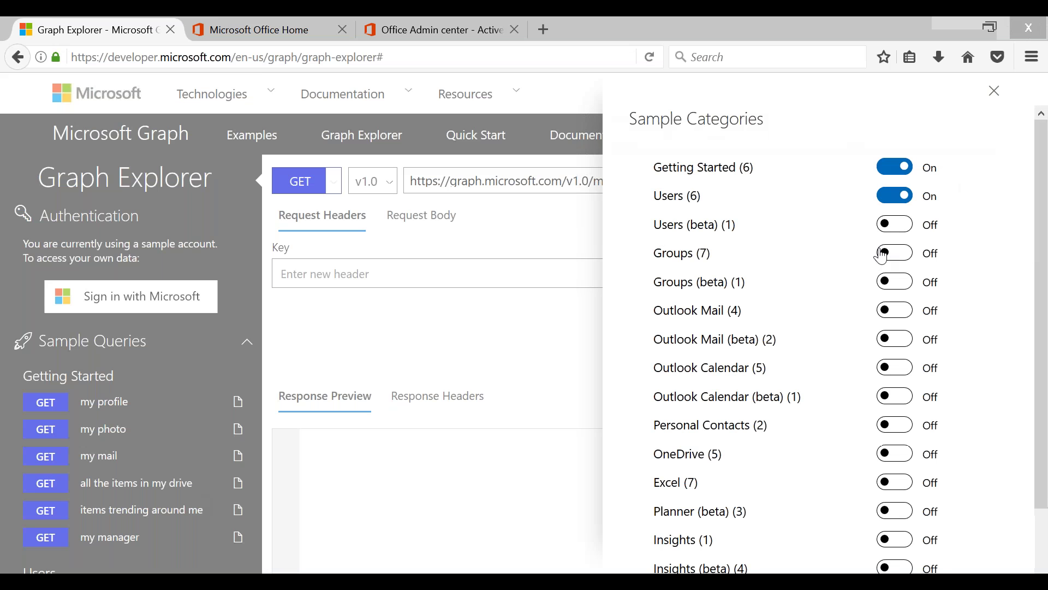
pyautogui.click(897, 198)
pyautogui.scroll(-3, 819, 339)
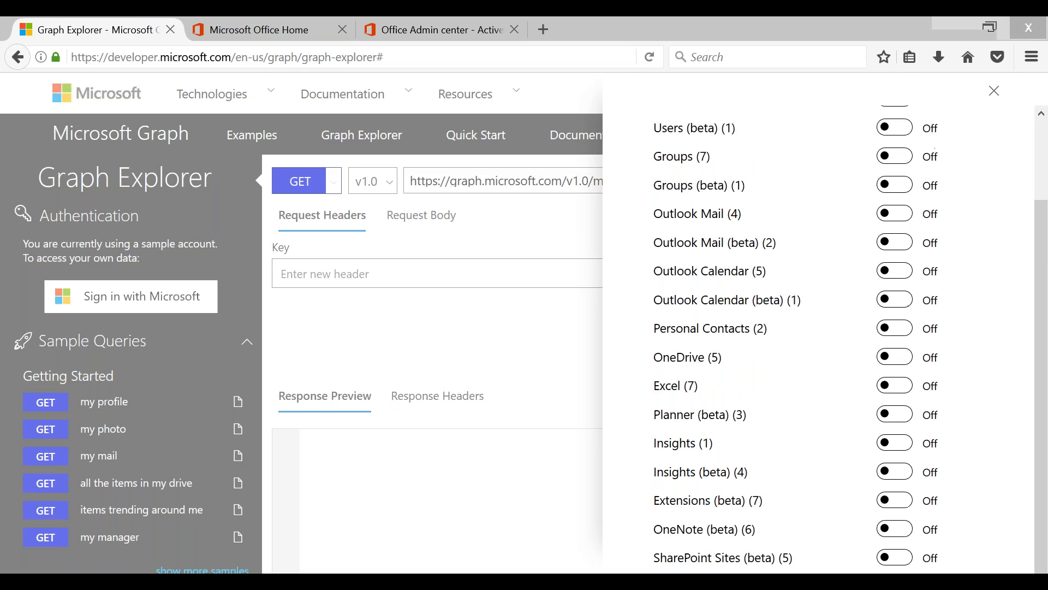
pyautogui.scroll(3, 819, 338)
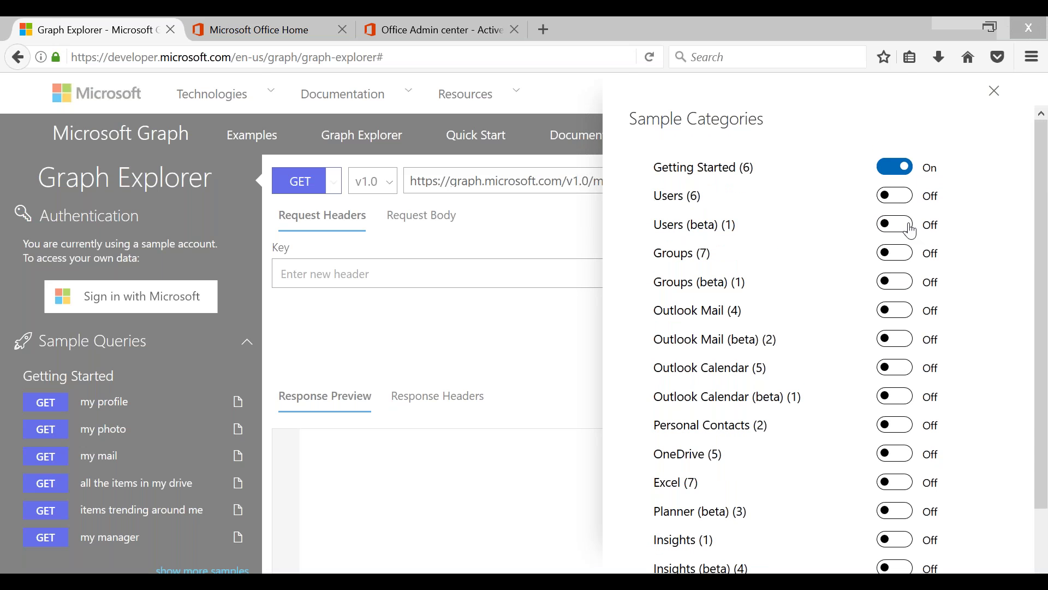
# - Turn on the OneDrive, Groups and Users sample categories and close the category list
pyautogui.click(908, 456)
pyautogui.scroll(-3, 819, 339)
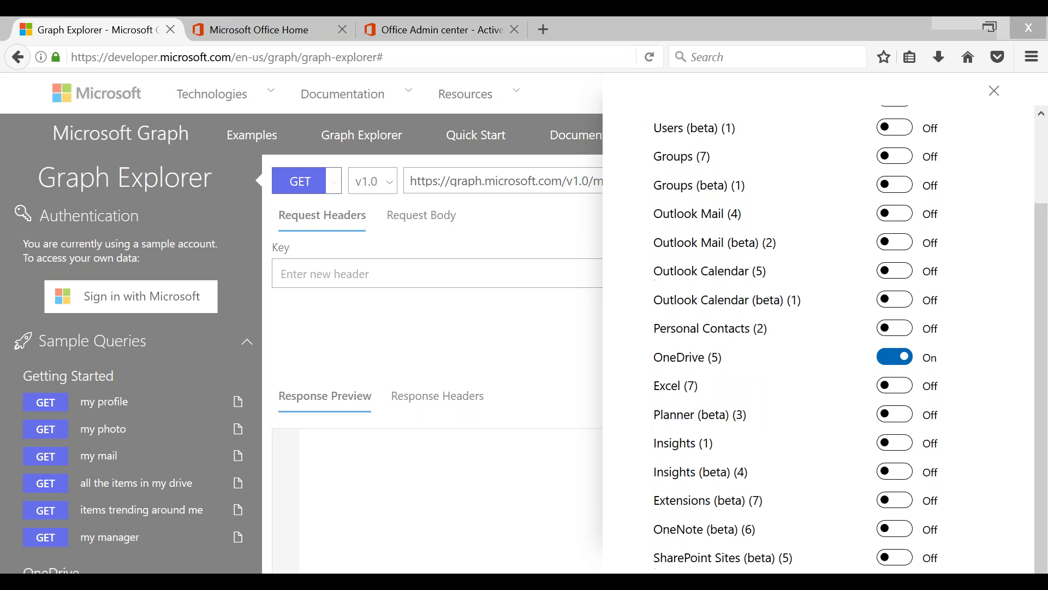
pyautogui.scroll(3, 908, 386)
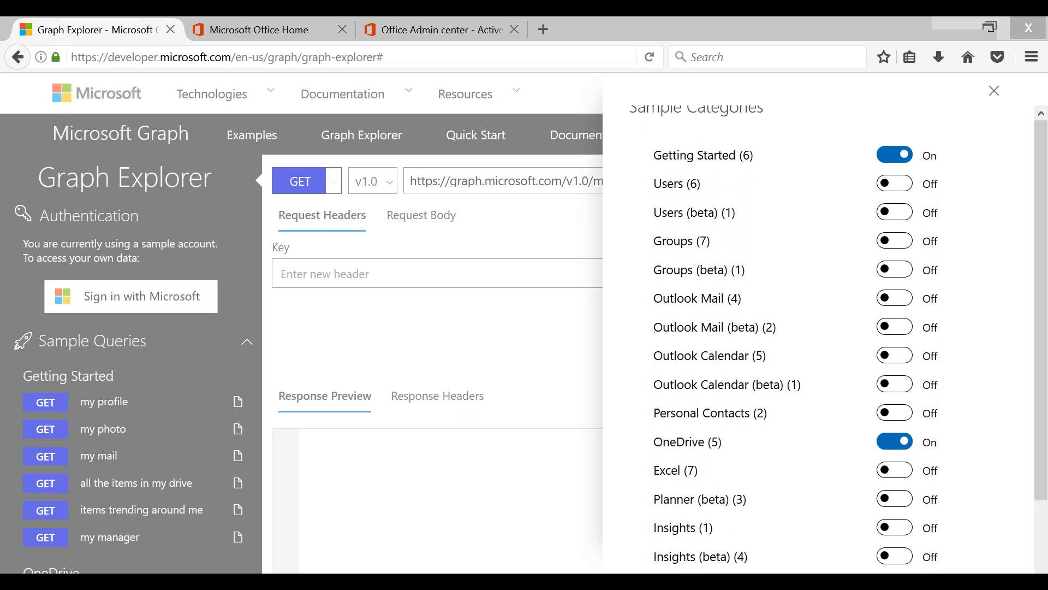
pyautogui.click(908, 263)
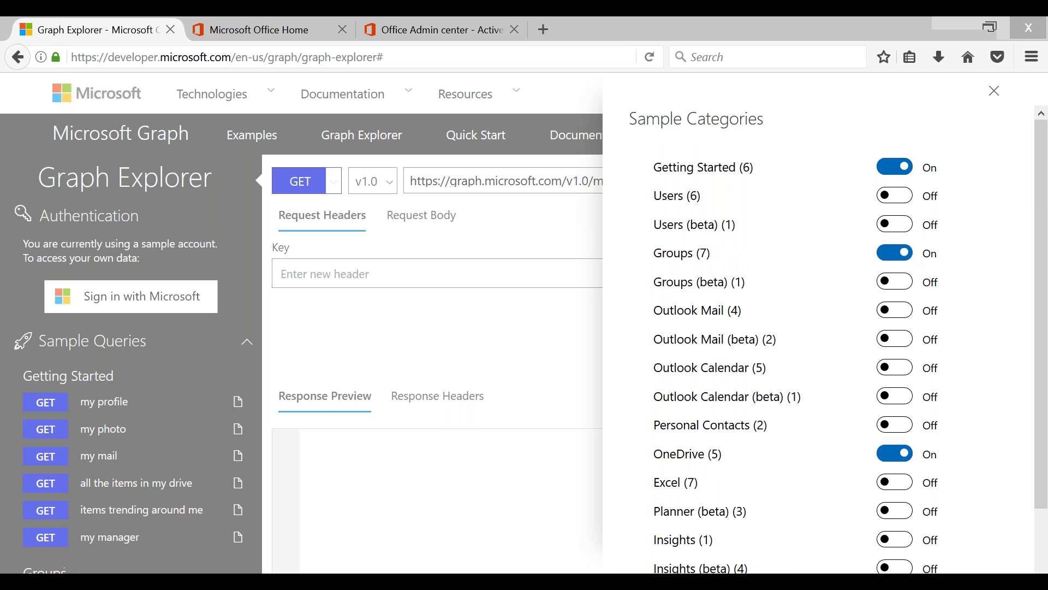
pyautogui.click(908, 198)
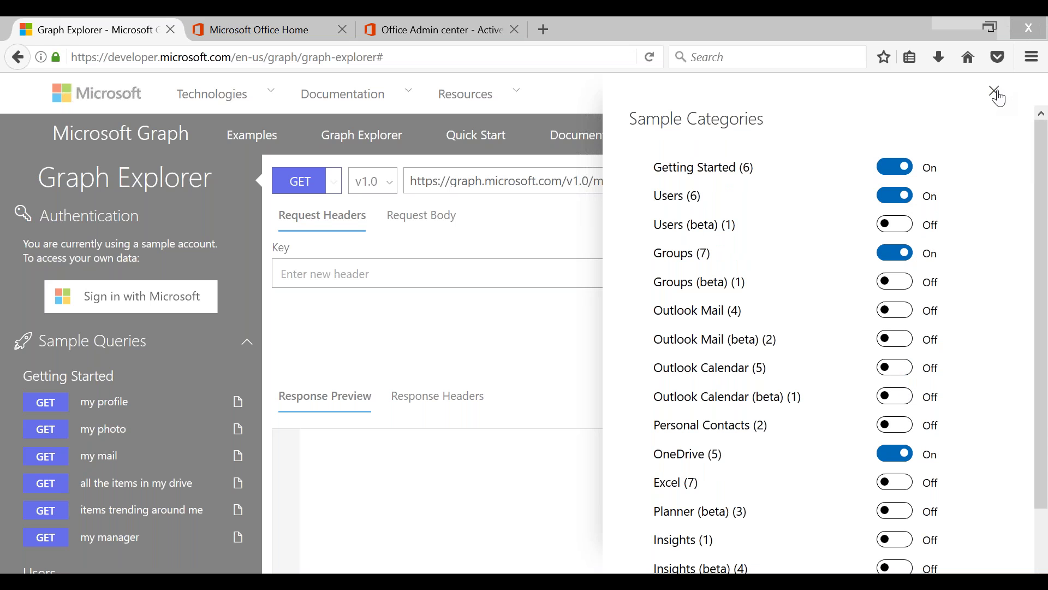
pyautogui.click(1001, 99)
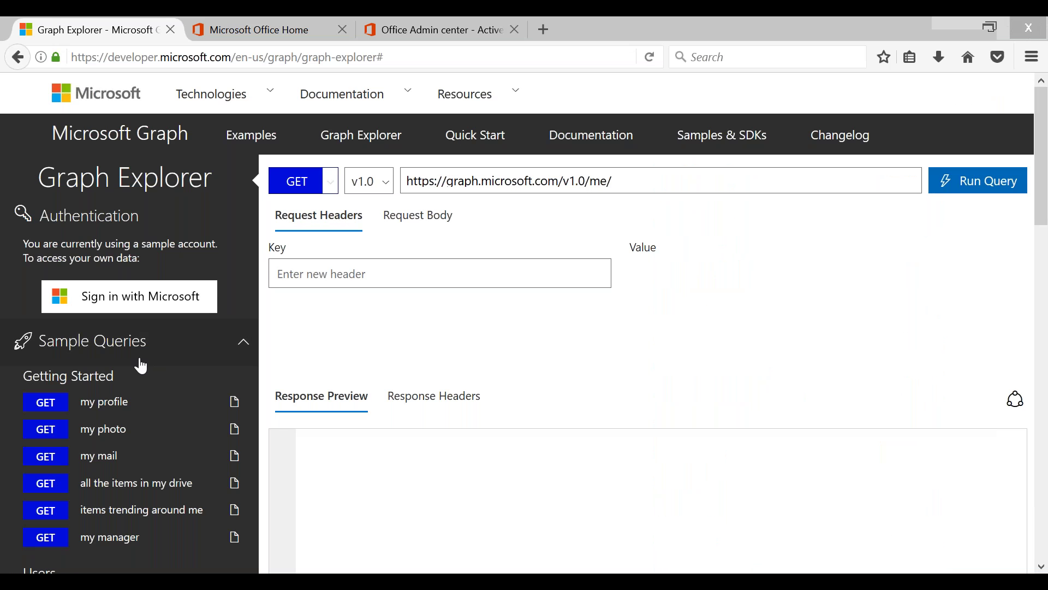
# - Look through the sample queries listed under Getting Started, Users, Groups and OneDrive
pyautogui.scroll(-5, 141, 366)
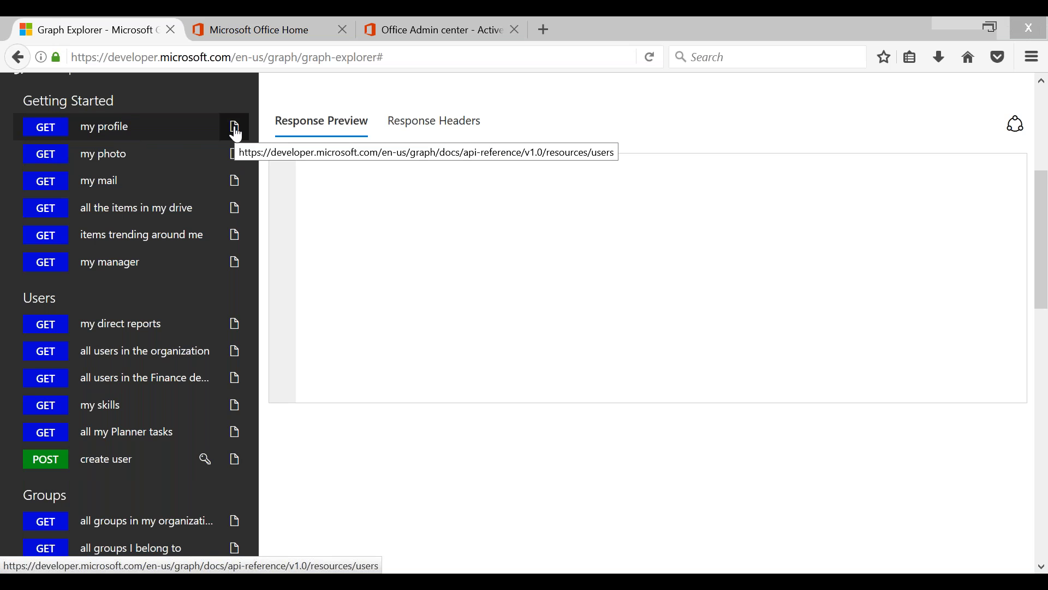
pyautogui.scroll(-2, 236, 134)
pyautogui.scroll(-4, 123, 279)
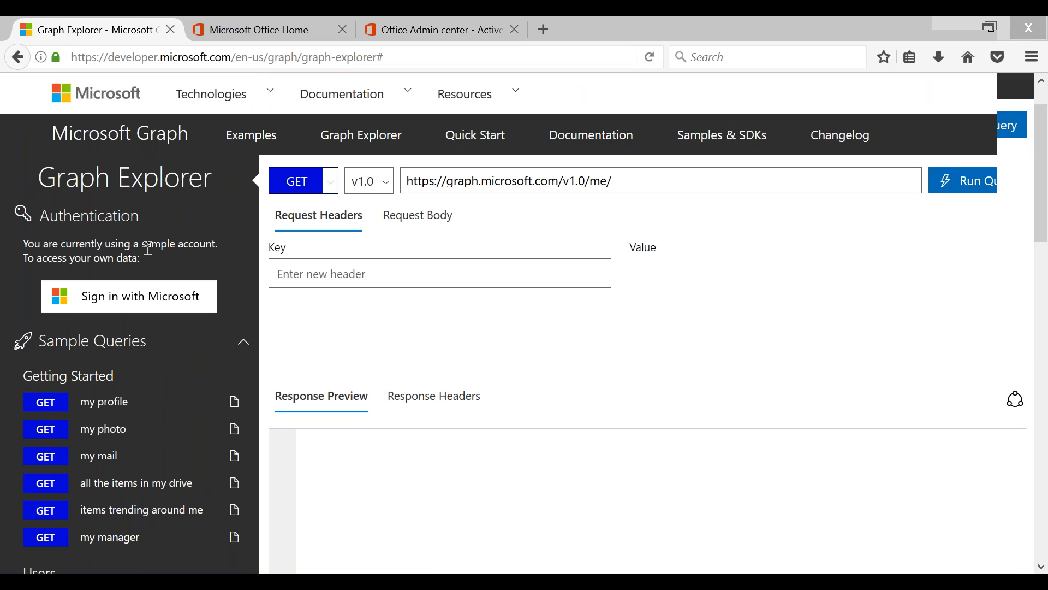
pyautogui.scroll(-7, 148, 249)
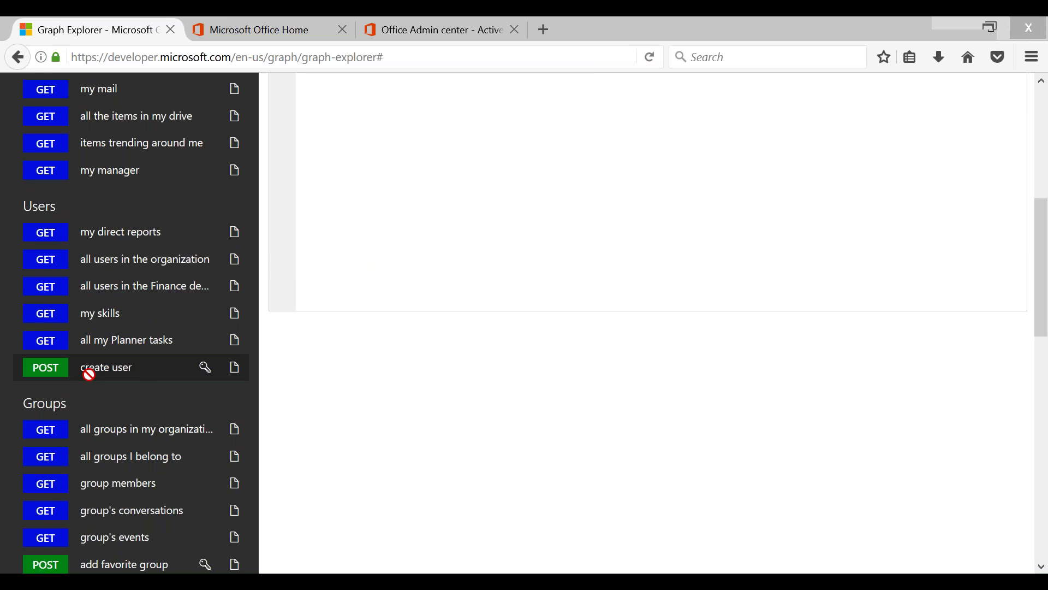
pyautogui.scroll(-4, 100, 377)
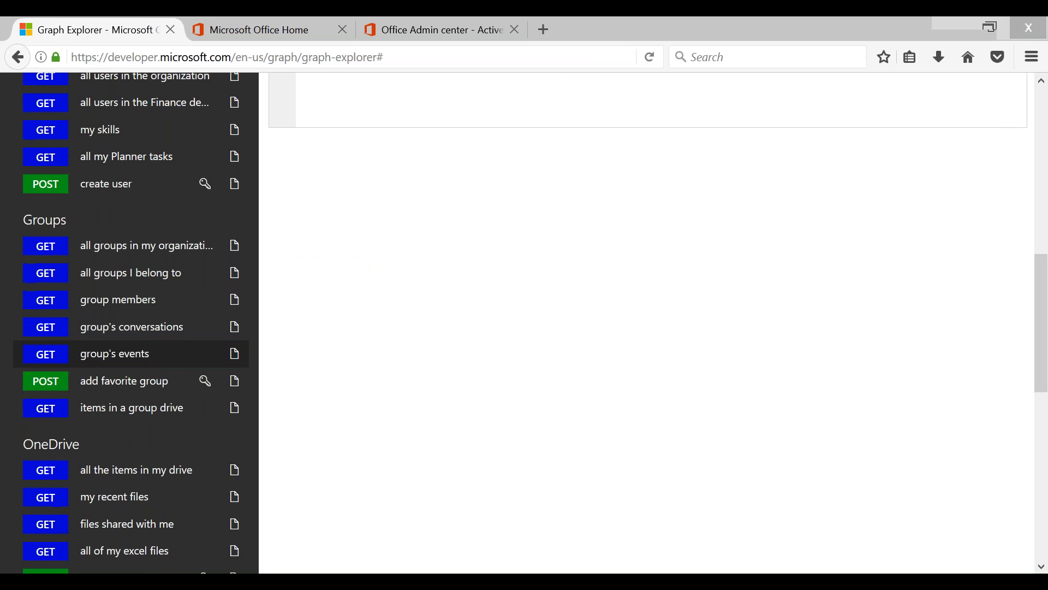
pyautogui.scroll(5, 224, 163)
pyautogui.scroll(4, 223, 162)
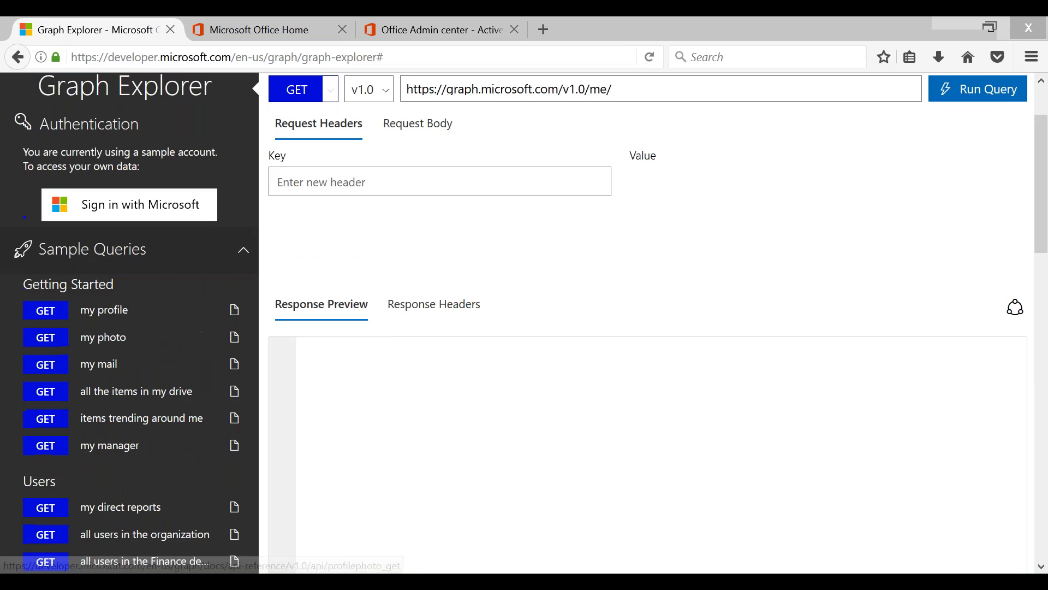
# - Collapse the Sample Queries section and review the recent requests under History
pyautogui.click(242, 251)
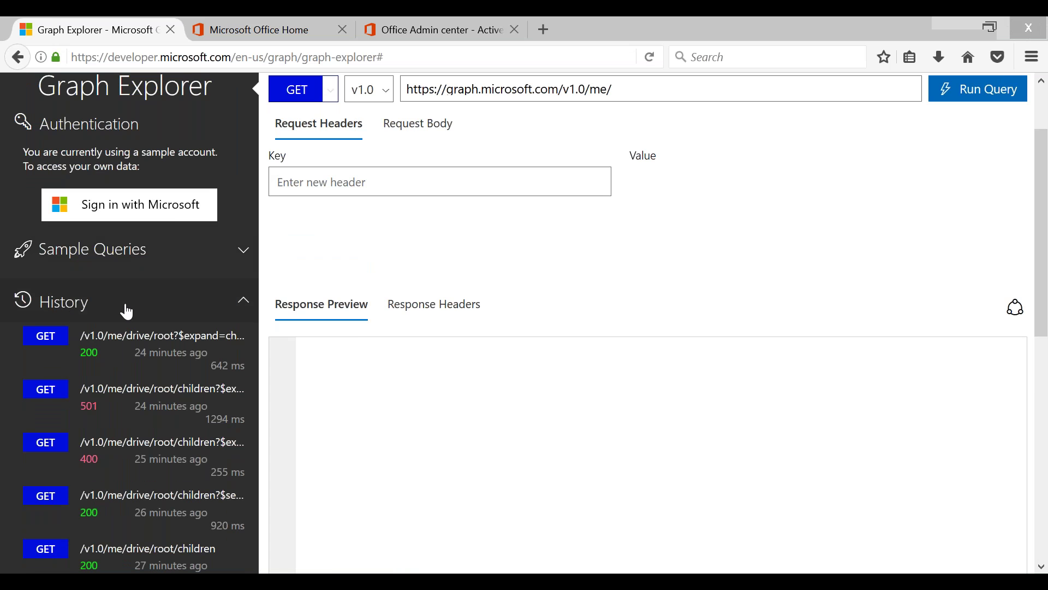
pyautogui.scroll(-3, 127, 311)
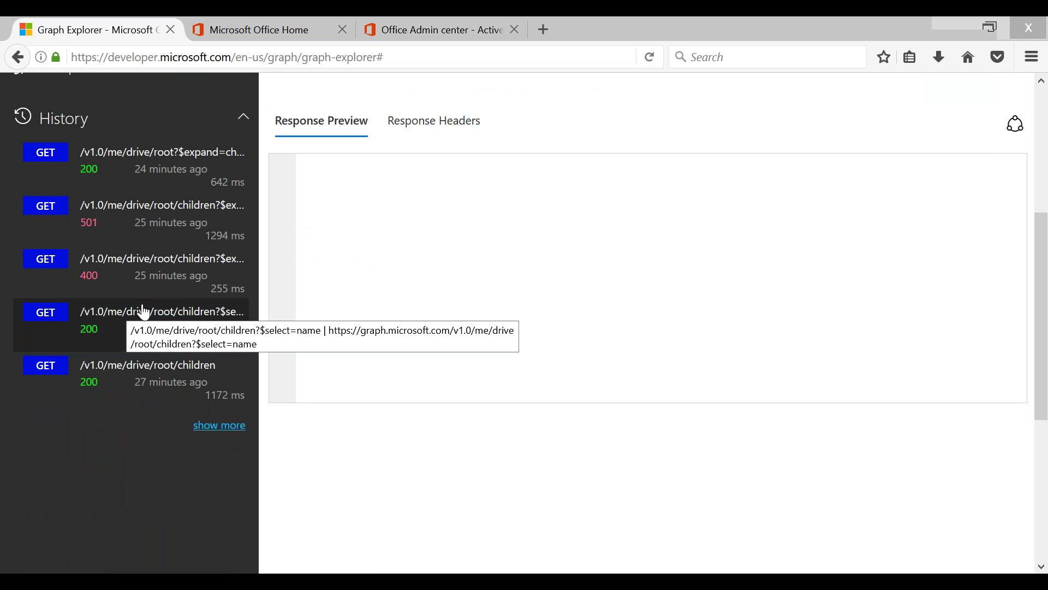
pyautogui.scroll(2, 155, 257)
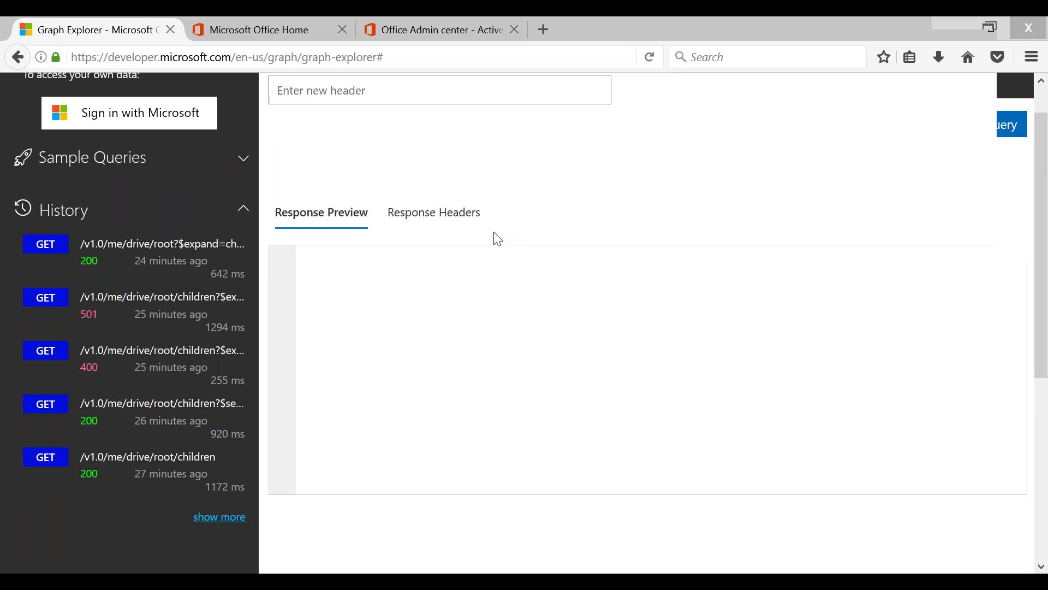
pyautogui.scroll(4, 496, 236)
pyautogui.scroll(-4, 386, 262)
pyautogui.scroll(-2, 227, 434)
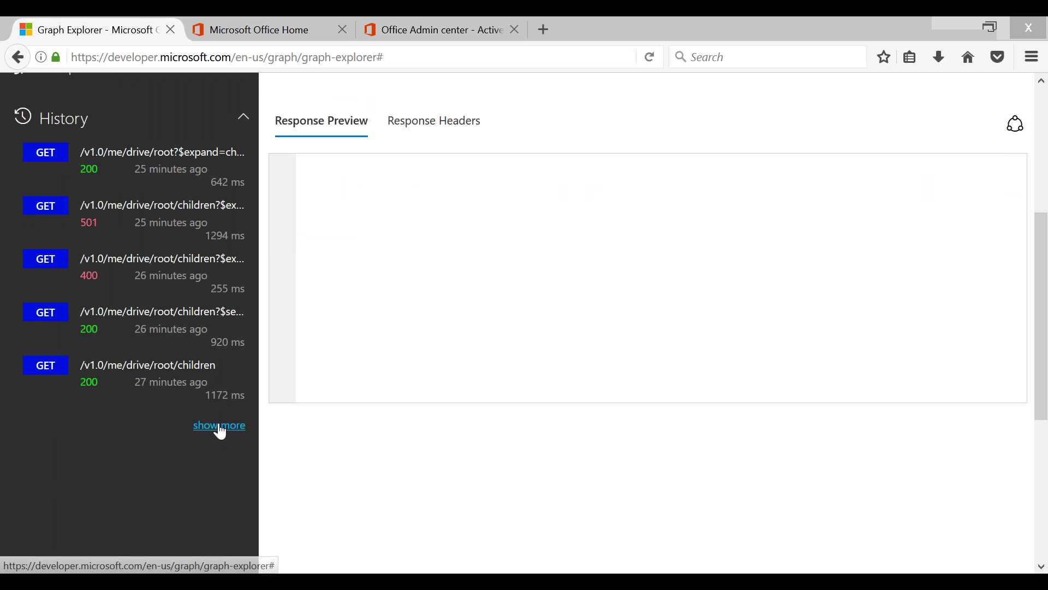
# - Open the full request history, look through the past queries and close the history list
pyautogui.click(220, 427)
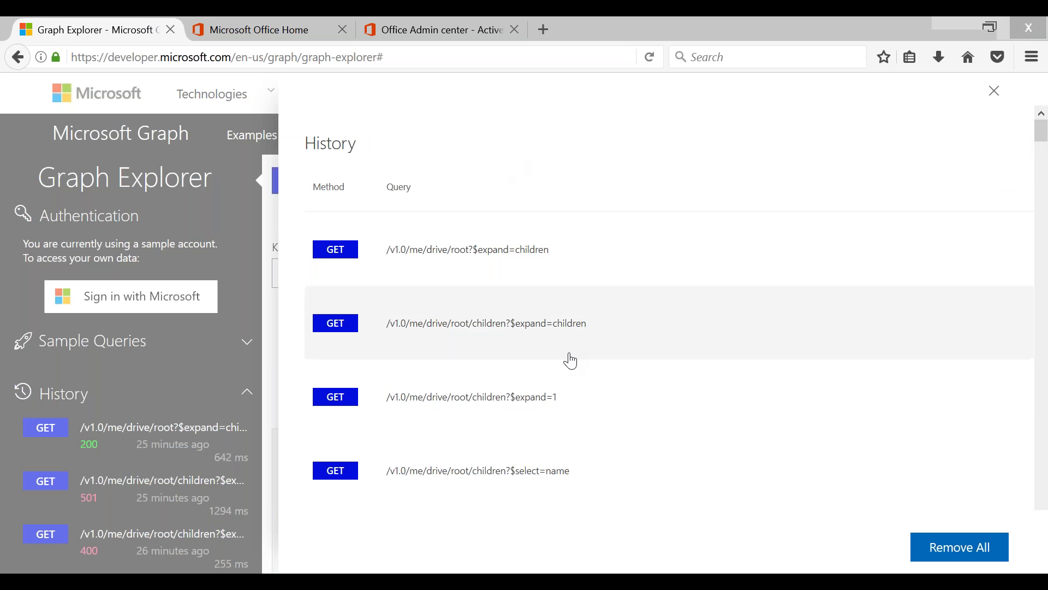
pyautogui.scroll(-10, 515, 284)
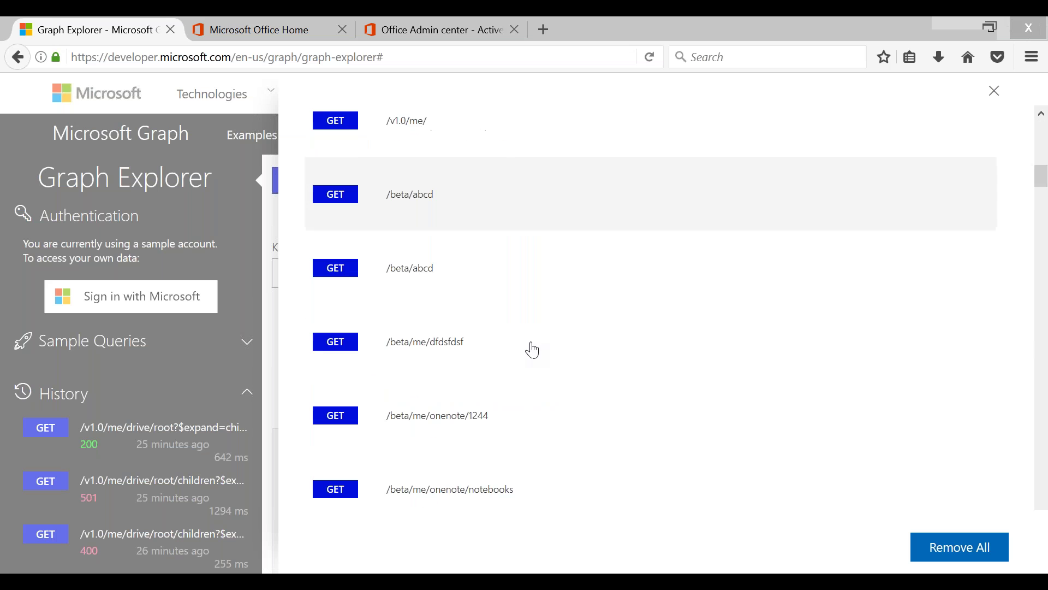
pyautogui.scroll(-12, 534, 350)
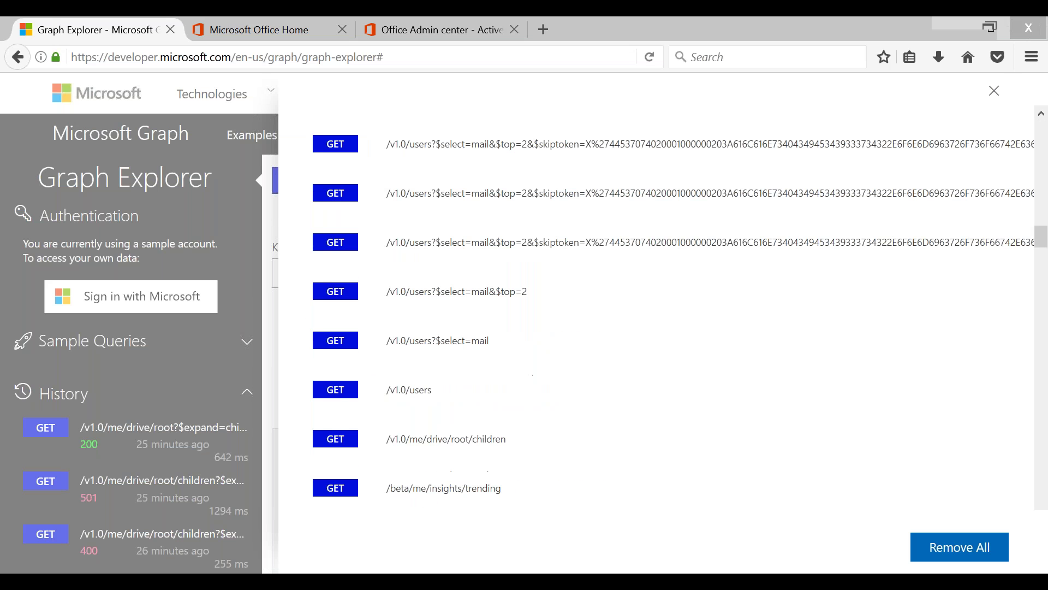
pyautogui.scroll(-12, 533, 350)
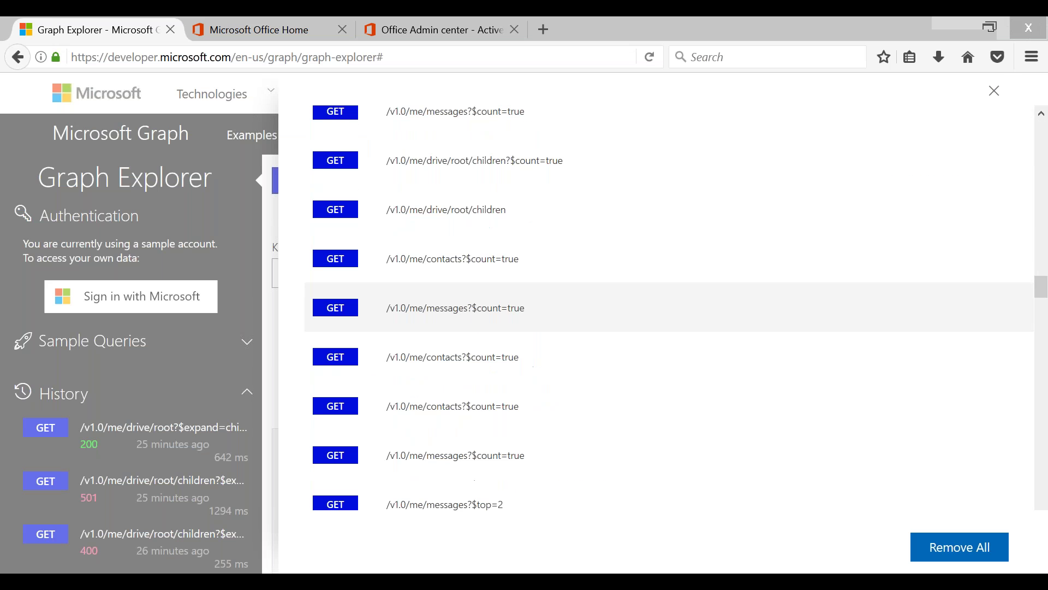
pyautogui.scroll(-3, 655, 306)
pyautogui.scroll(-5, 978, 140)
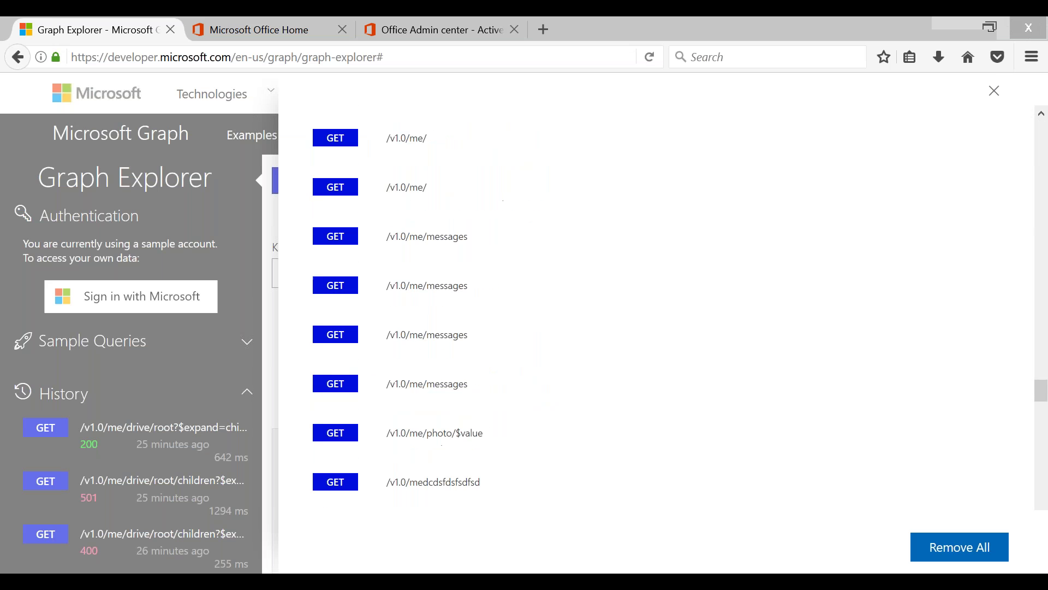
pyautogui.click(996, 95)
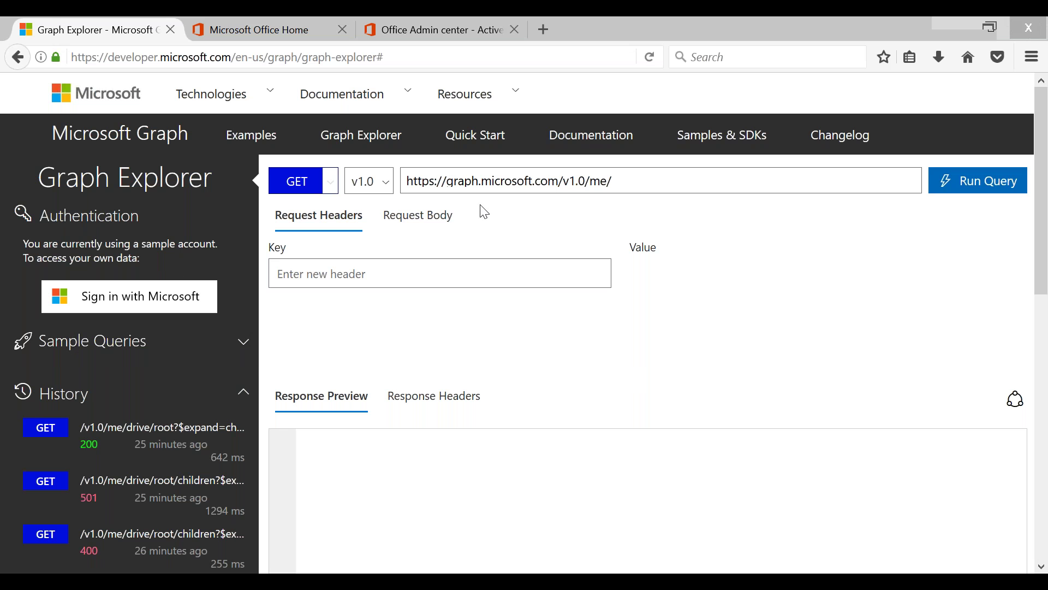
pyautogui.click(405, 181)
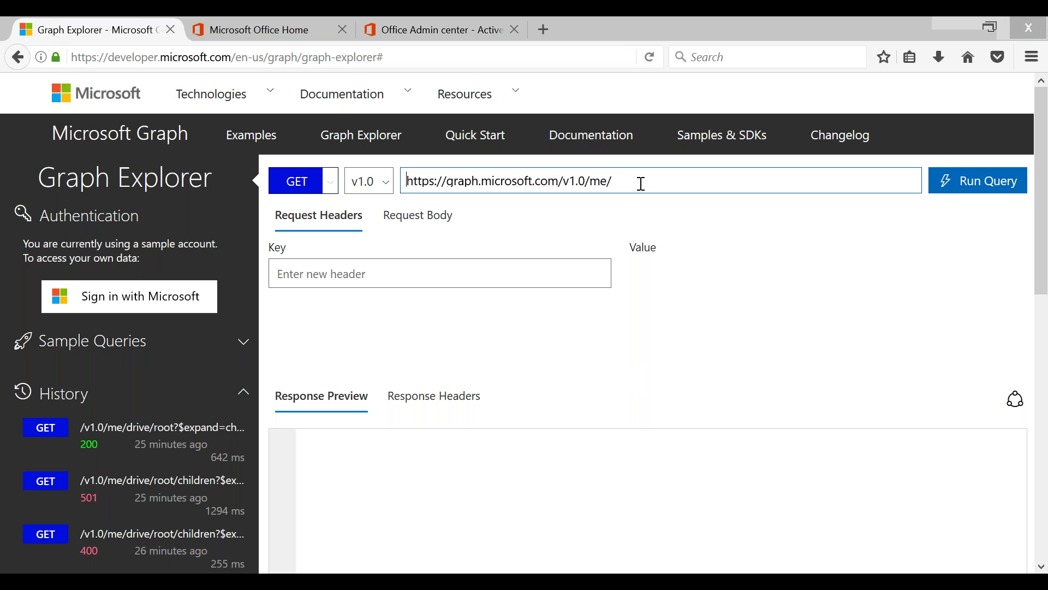
pyautogui.hotkey('ctrl', 'a')
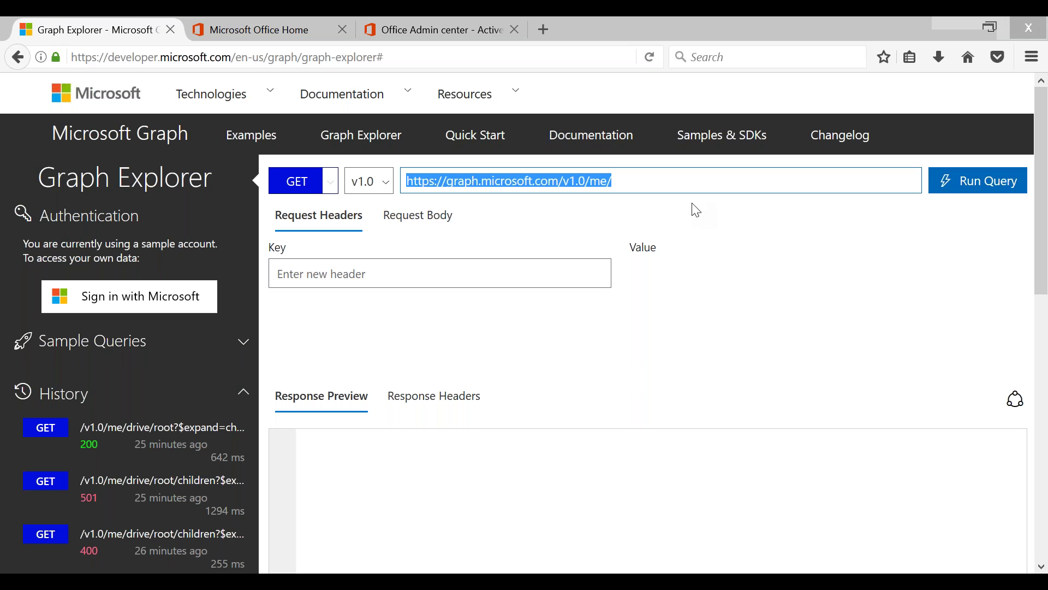
pyautogui.click(640, 179)
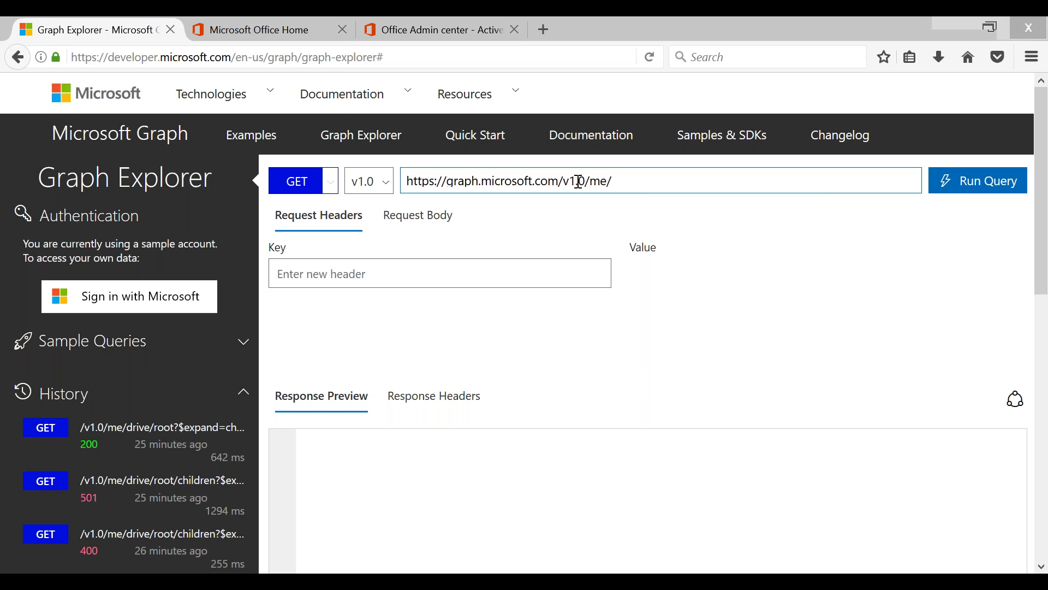
pyautogui.click(978, 186)
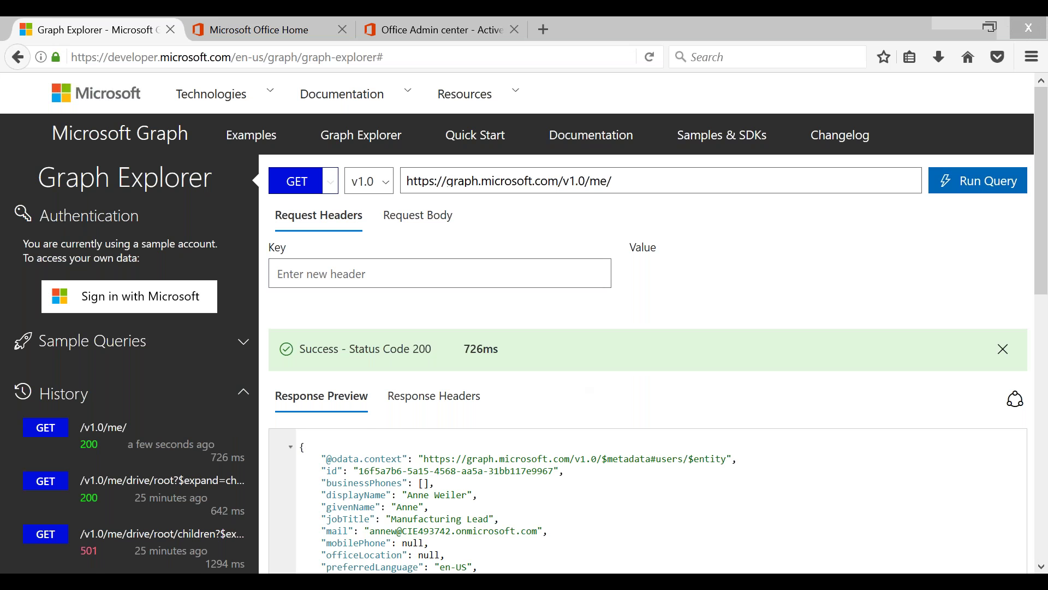
# - Examine the profile query's status and the returned display name, user principal name and id
pyautogui.scroll(-2, 328, 256)
pyautogui.moveTo(300, 257); pyautogui.dragTo(497, 257)
pyautogui.tripleClick(366, 257)
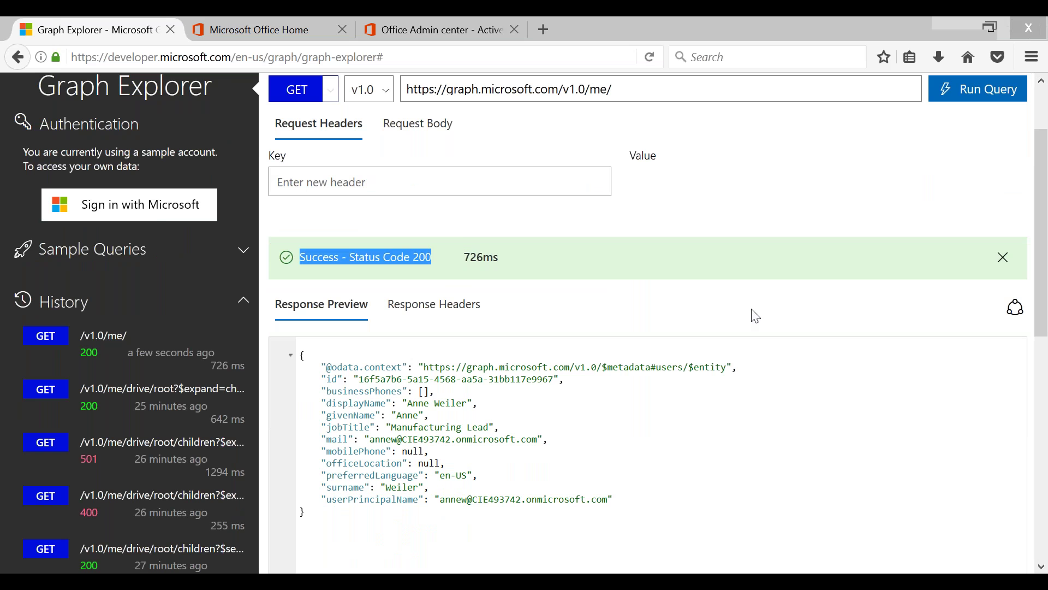
pyautogui.click(669, 293)
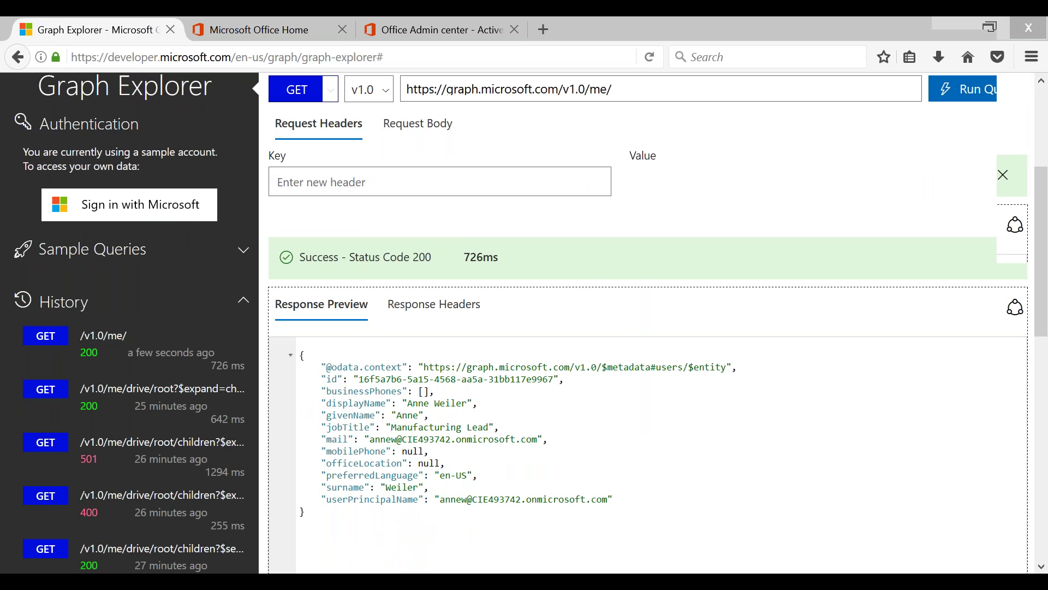
pyautogui.scroll(-3, 417, 299)
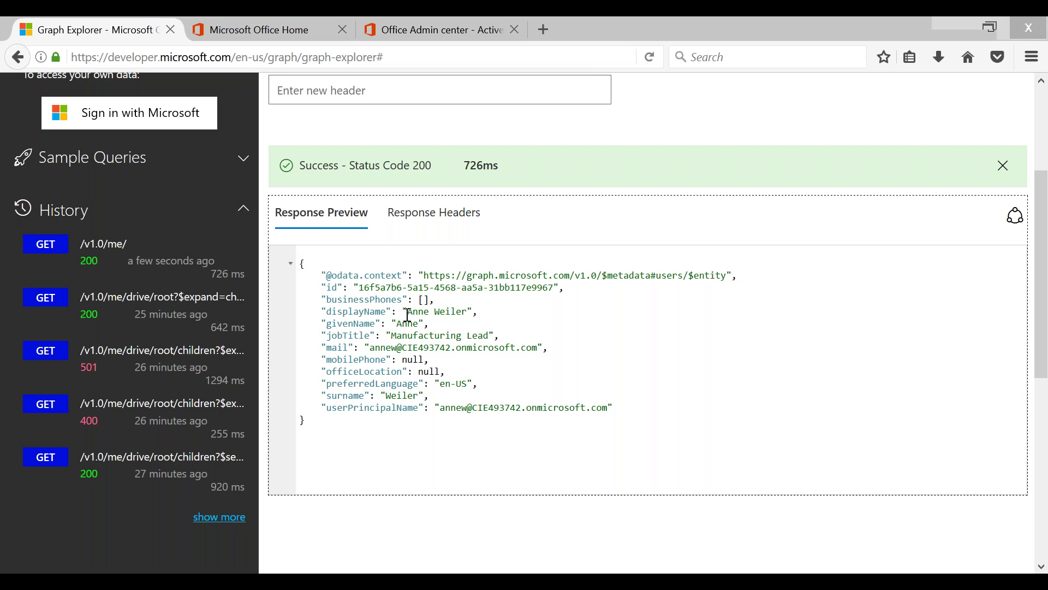
pyautogui.moveTo(407, 312); pyautogui.dragTo(447, 312)
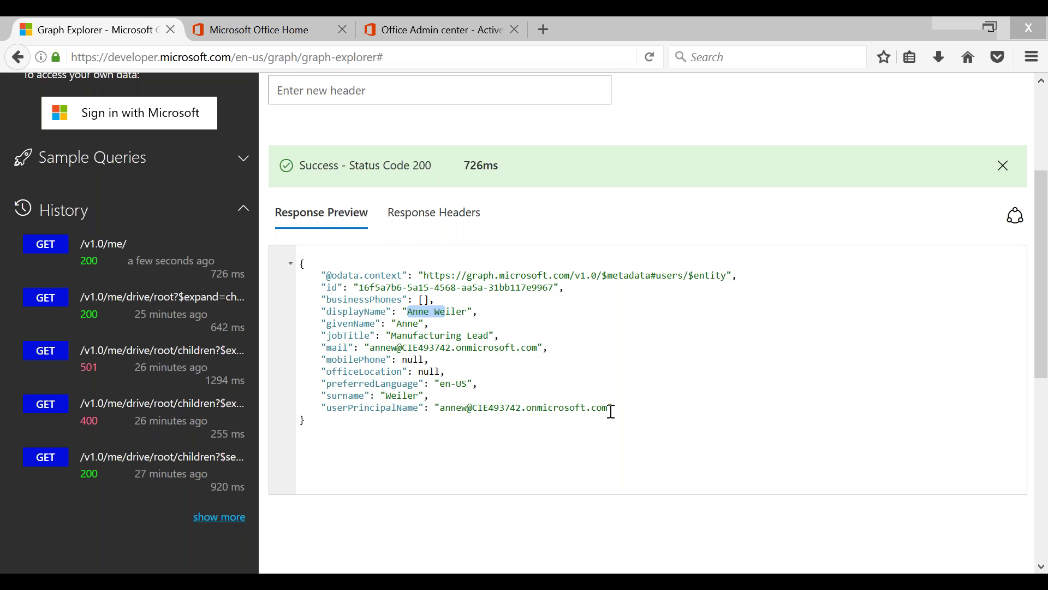
pyautogui.moveTo(623, 408); pyautogui.dragTo(598, 408)
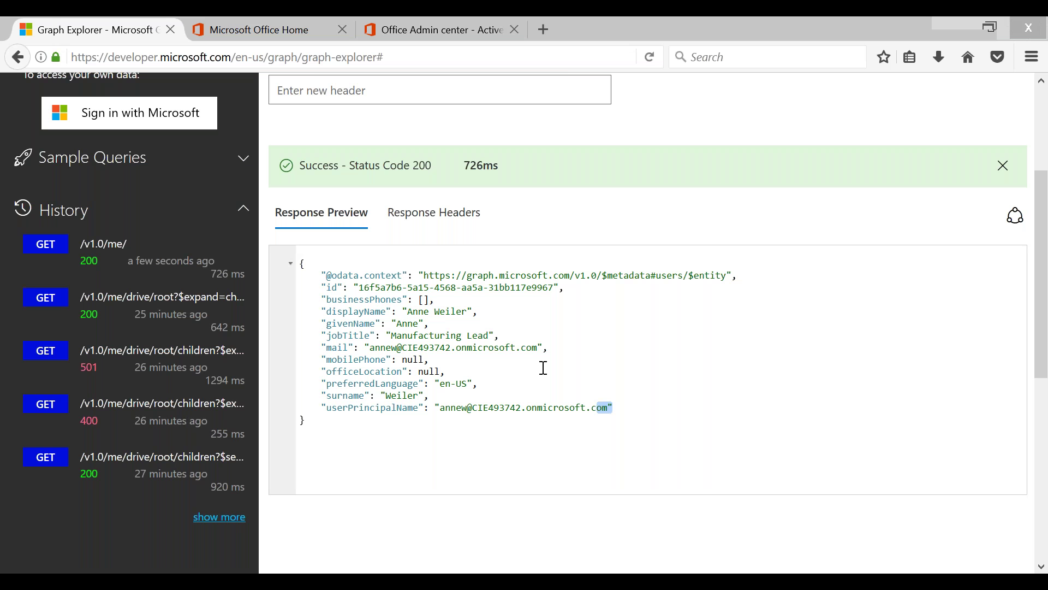
pyautogui.moveTo(359, 287); pyautogui.dragTo(555, 290)
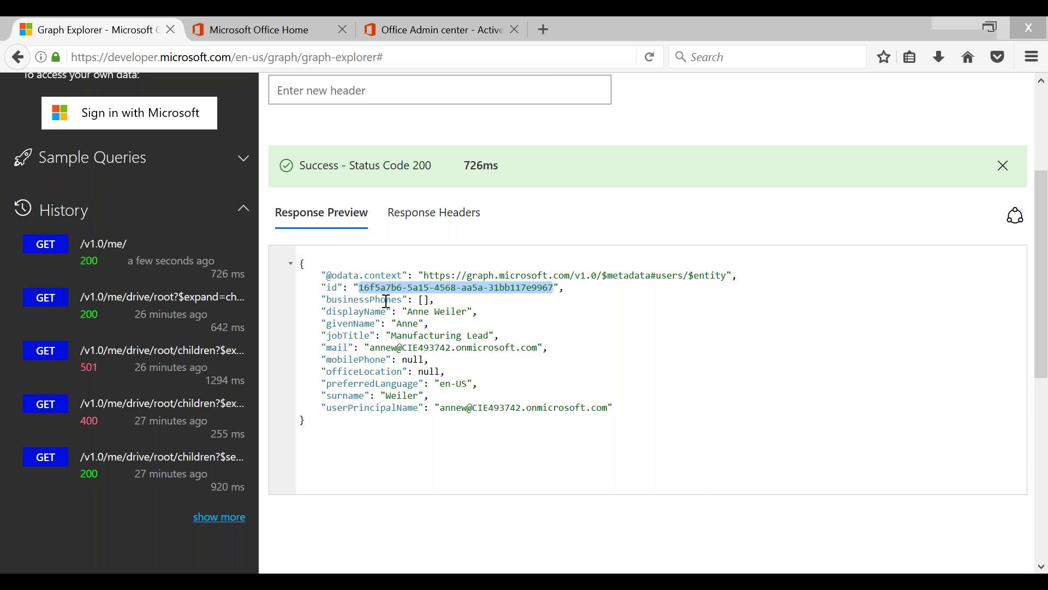
pyautogui.scroll(1, 387, 301)
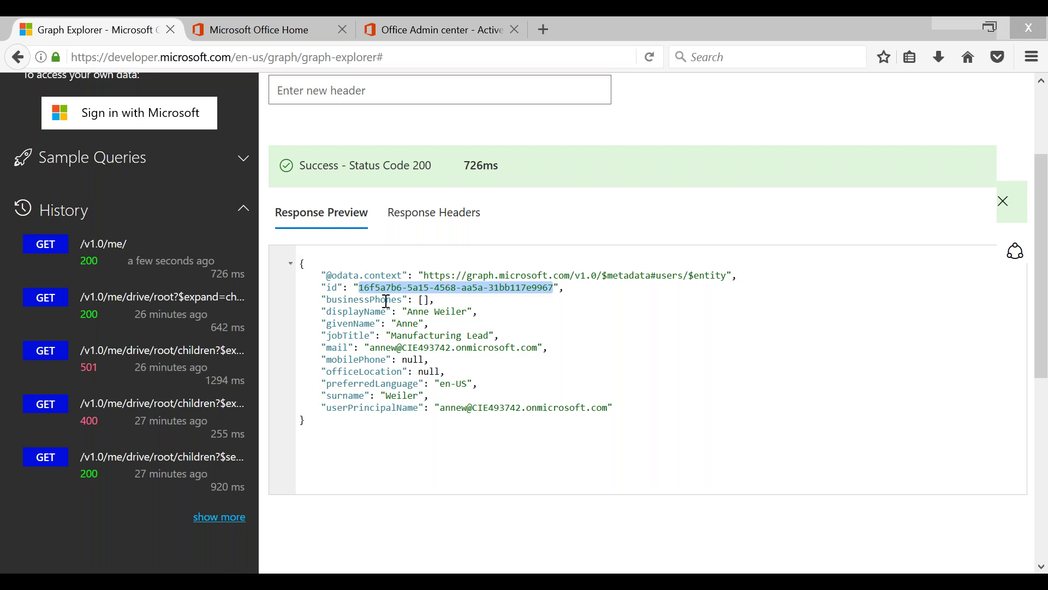
pyautogui.scroll(3, 386, 301)
pyautogui.moveTo(590, 186); pyautogui.dragTo(629, 186)
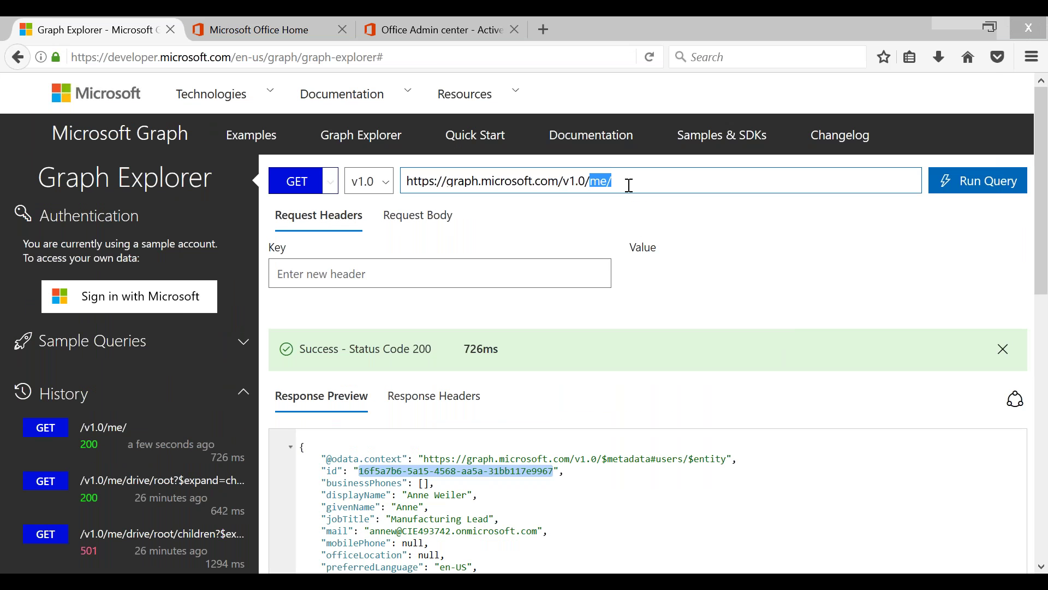
pyautogui.write('ori')
pyautogui.press('BackSpace')
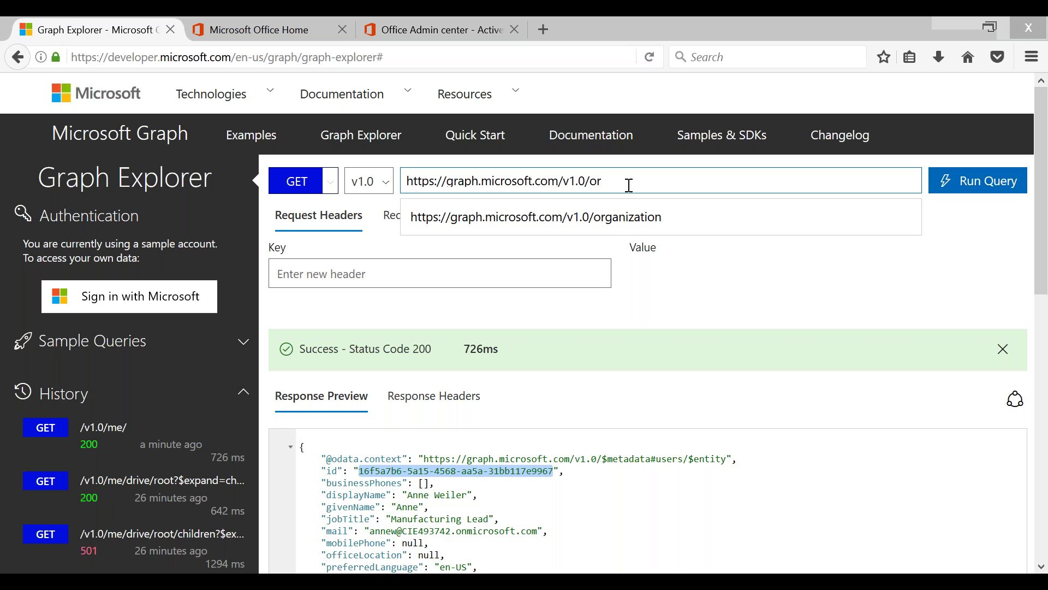
pyautogui.click(645, 222)
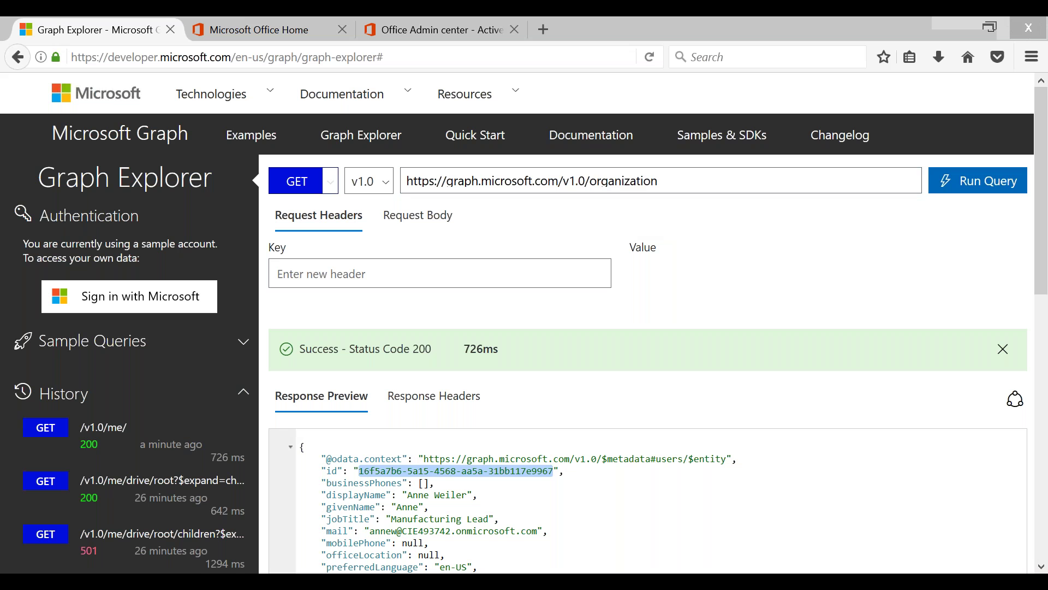
pyautogui.click(985, 189)
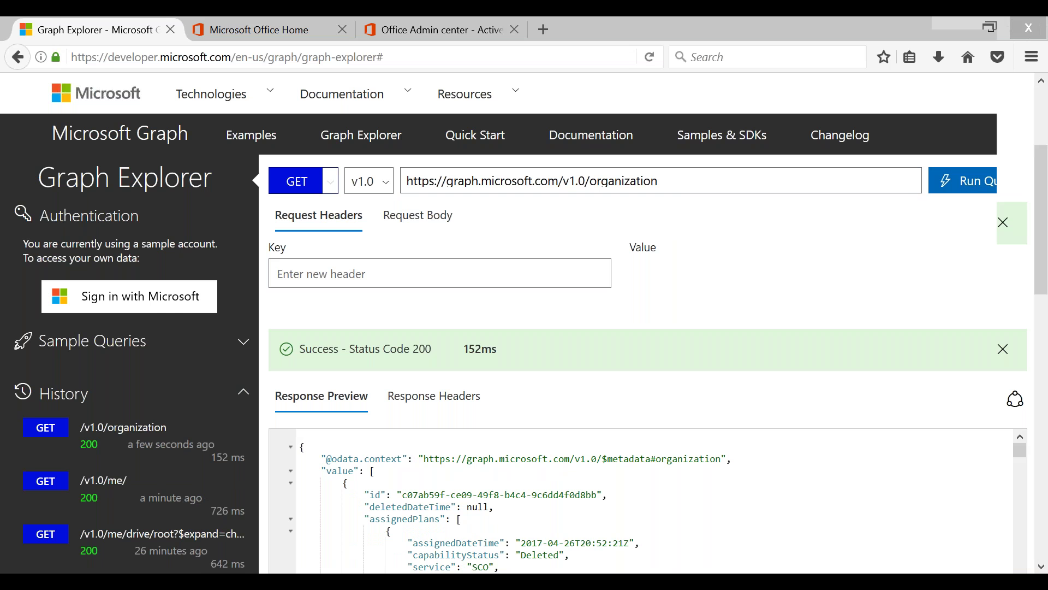
# - Open the response headers of the organization query and examine them, including the OData version
pyautogui.scroll(-3, 432, 289)
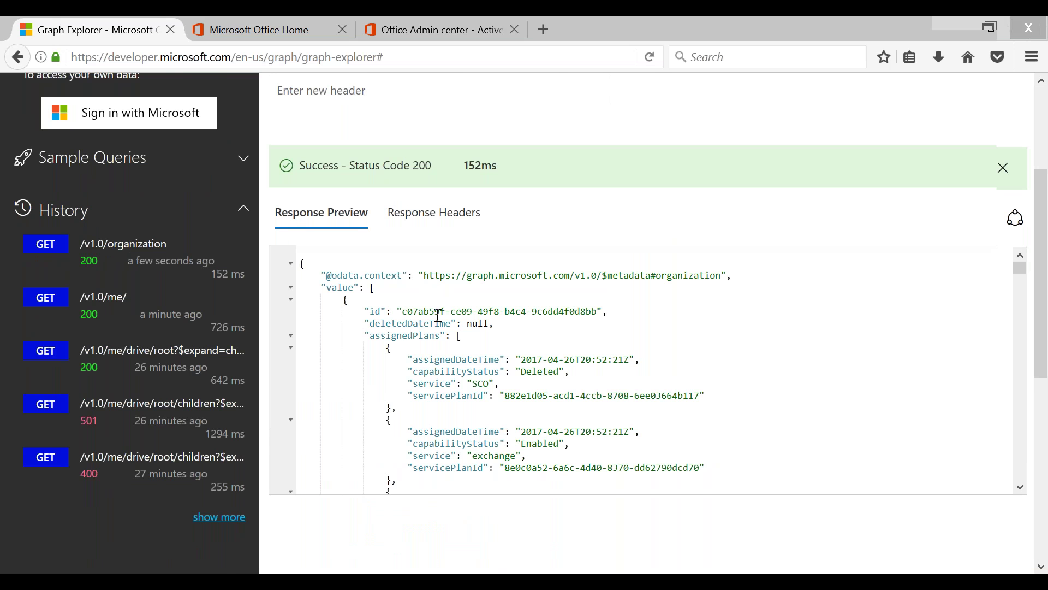
pyautogui.scroll(3, 557, 305)
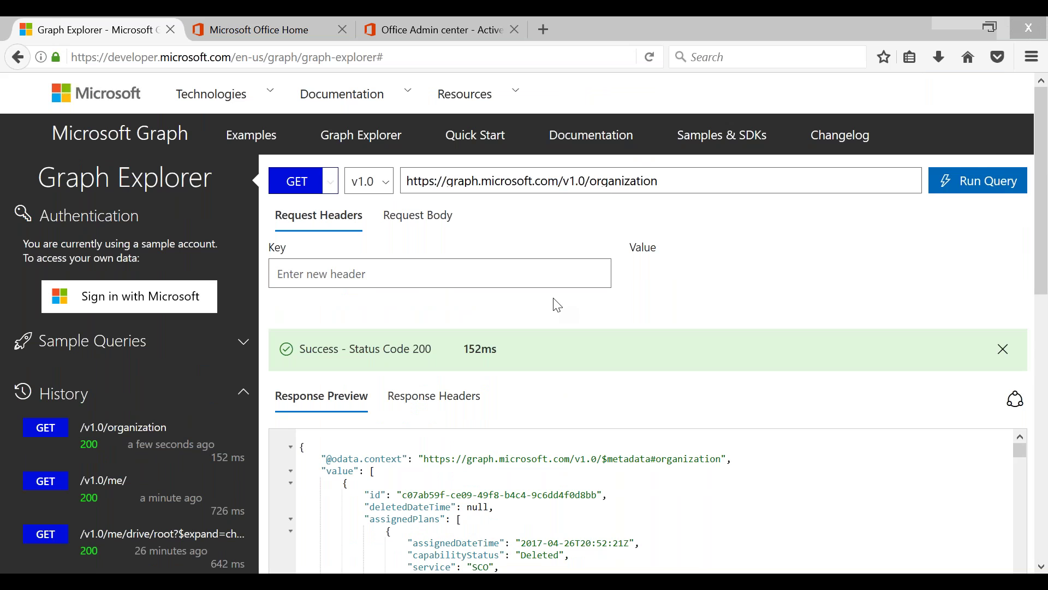
pyautogui.scroll(-2, 557, 305)
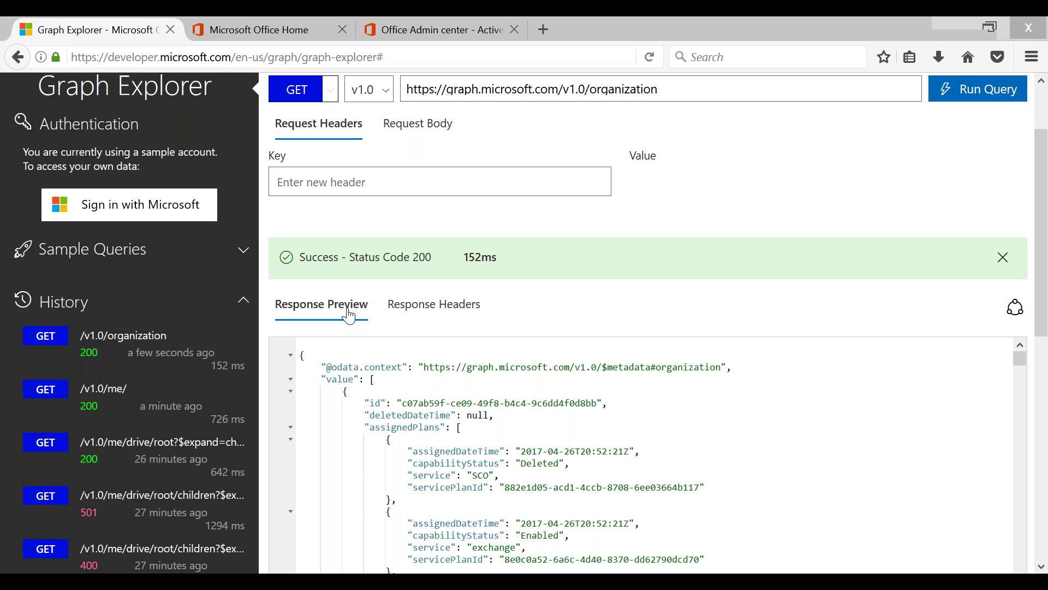
pyautogui.click(425, 312)
pyautogui.moveTo(410, 480); pyautogui.dragTo(376, 478)
pyautogui.moveTo(298, 440); pyautogui.dragTo(270, 342)
pyautogui.moveTo(300, 463); pyautogui.dragTo(406, 469)
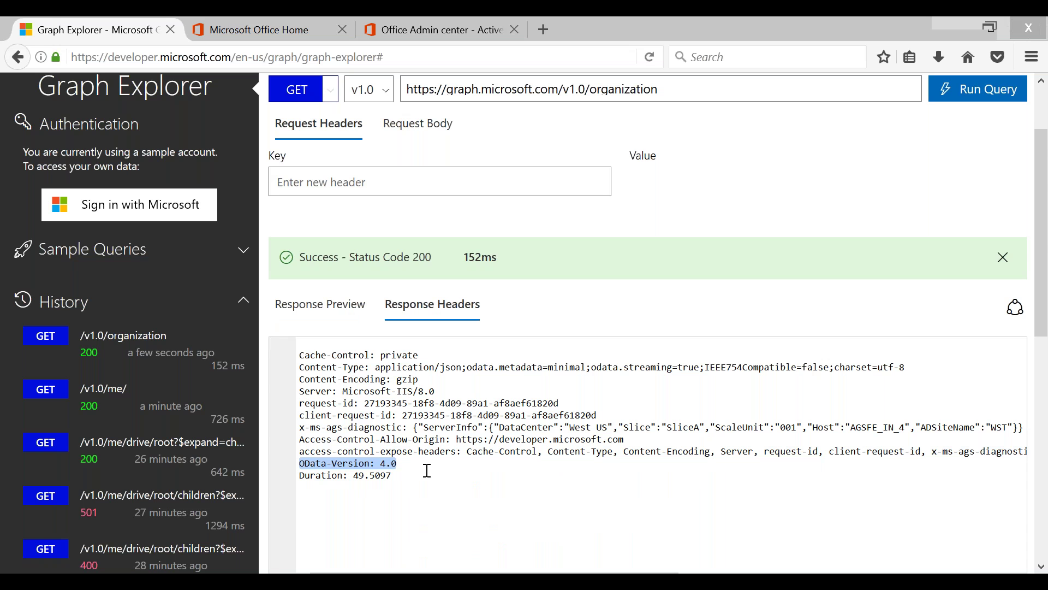
pyautogui.click(411, 465)
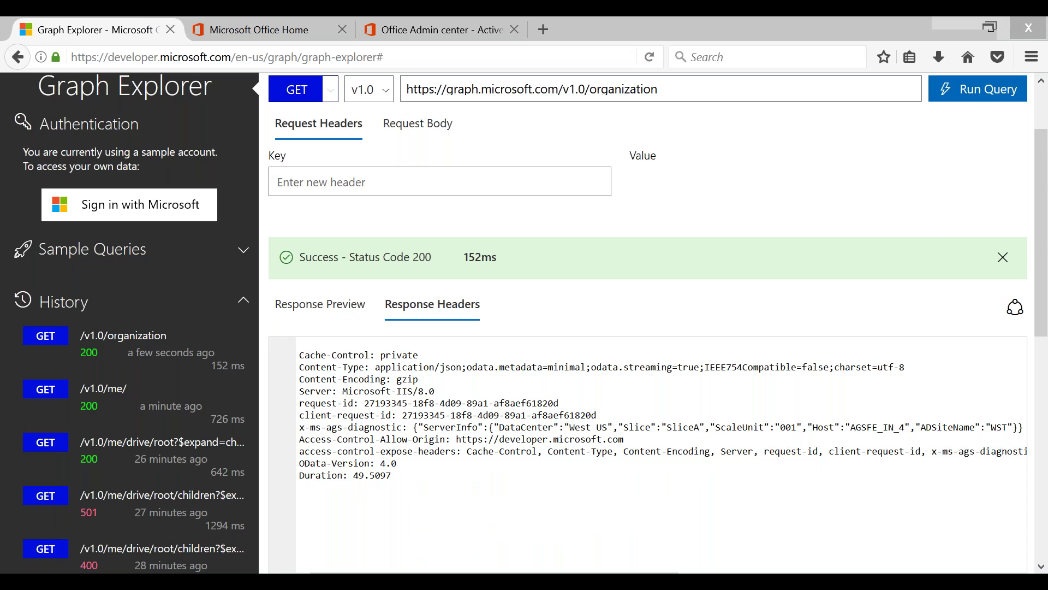
# - Return to the response preview, collapse the assignedPlans block and examine the organization's display name
pyautogui.click(332, 315)
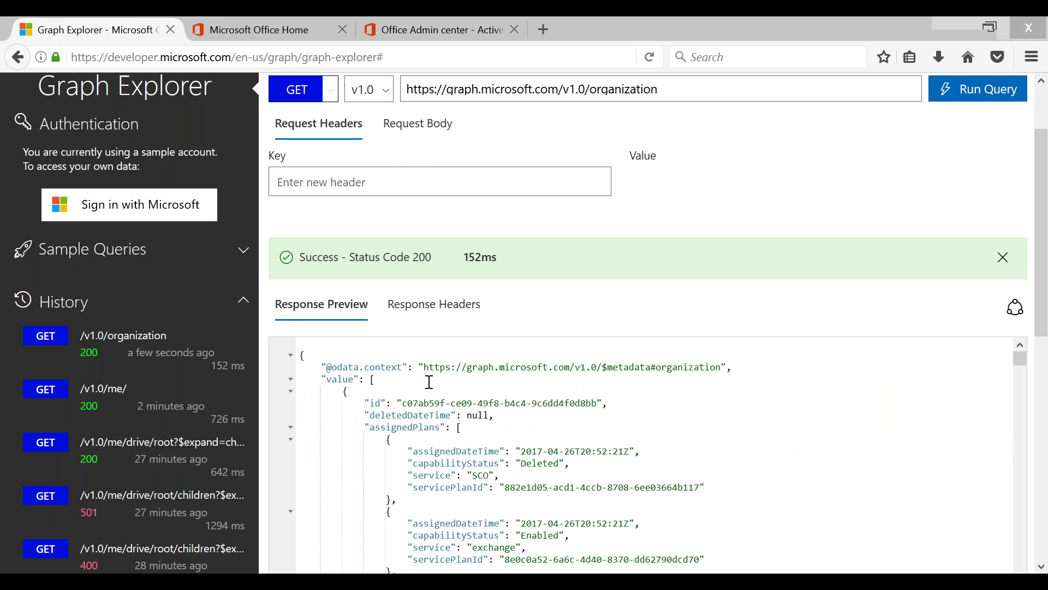
pyautogui.scroll(-1, 700, 389)
pyautogui.moveTo(1042, 317); pyautogui.dragTo(1046, 470)
pyautogui.scroll(1, 297, 203)
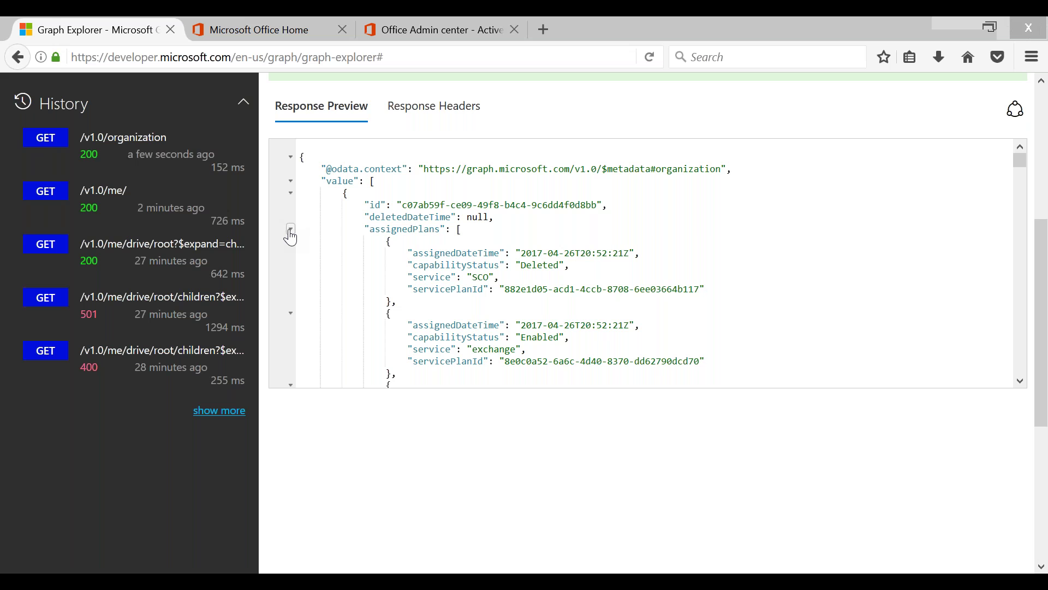
pyautogui.click(291, 229)
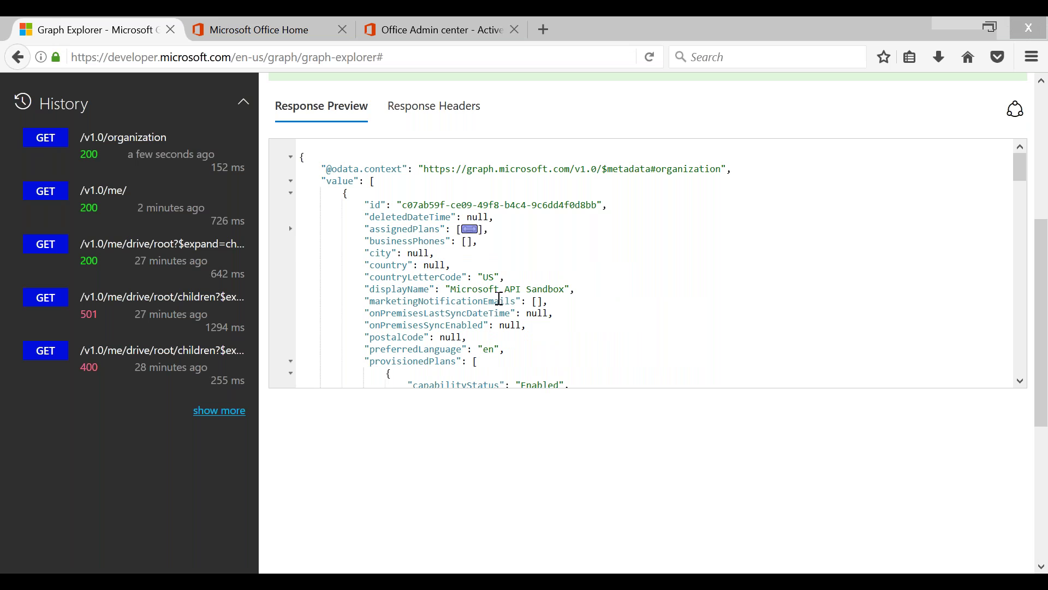
pyautogui.click(352, 285)
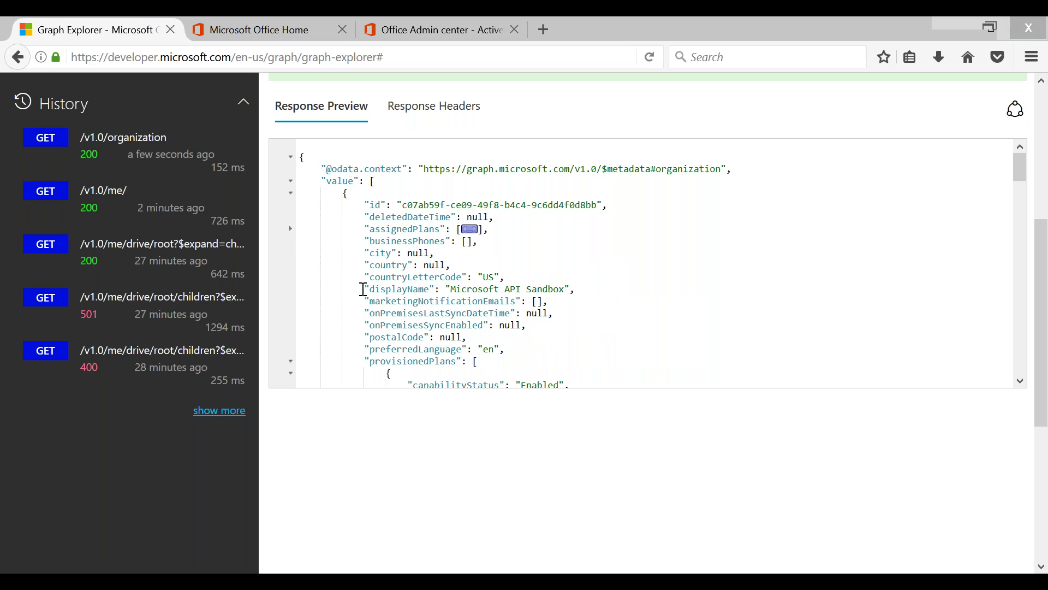
pyautogui.keyDown('shift'); pyautogui.click(634, 300); pyautogui.keyUp('shift')
pyautogui.moveTo(453, 290); pyautogui.dragTo(601, 292)
pyautogui.click(627, 302)
# - Collapse the second and third entries under provisionedPlans and expand the third one again
pyautogui.scroll(-4, 312, 266)
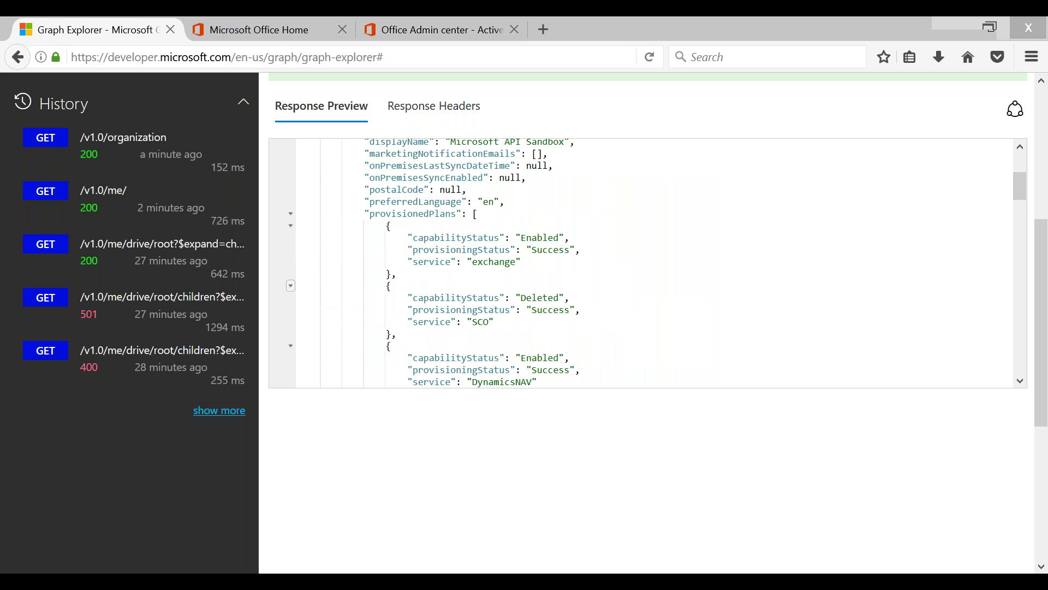
pyautogui.click(291, 286)
pyautogui.click(291, 298)
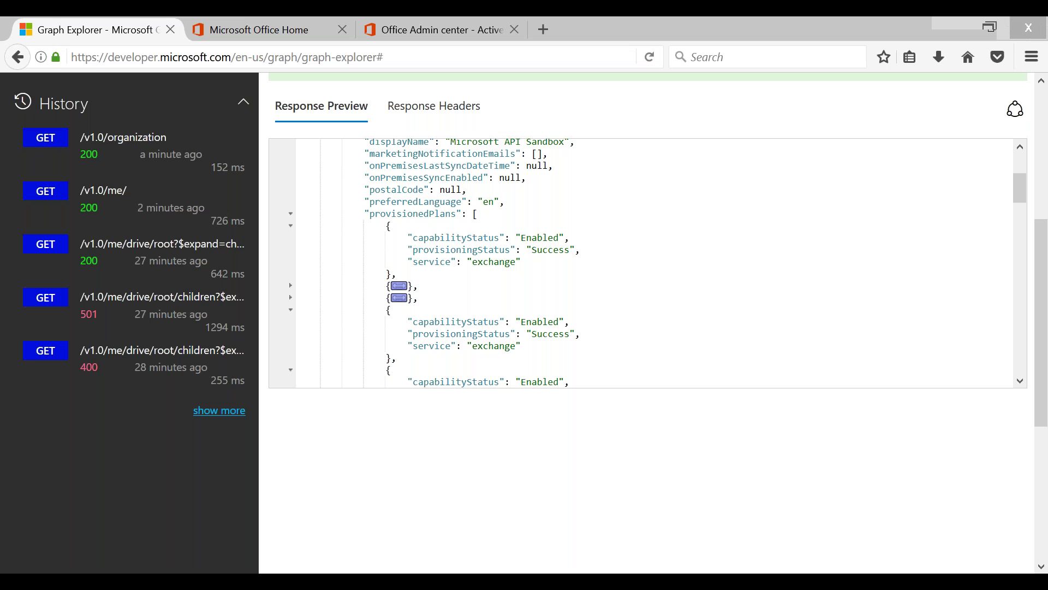
pyautogui.click(399, 298)
pyautogui.scroll(5, 636, 294)
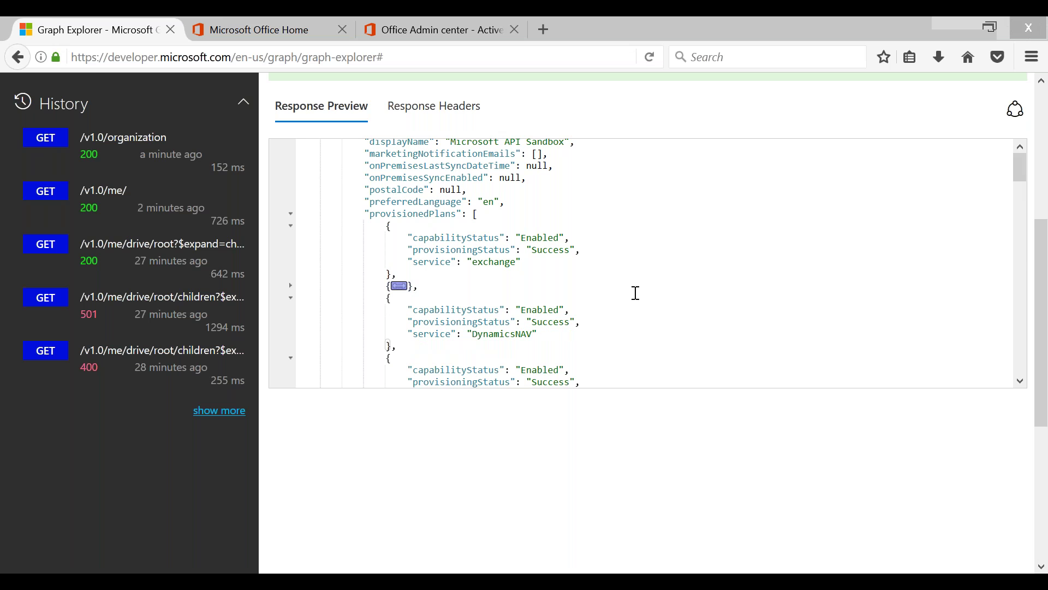
pyautogui.scroll(3, 636, 293)
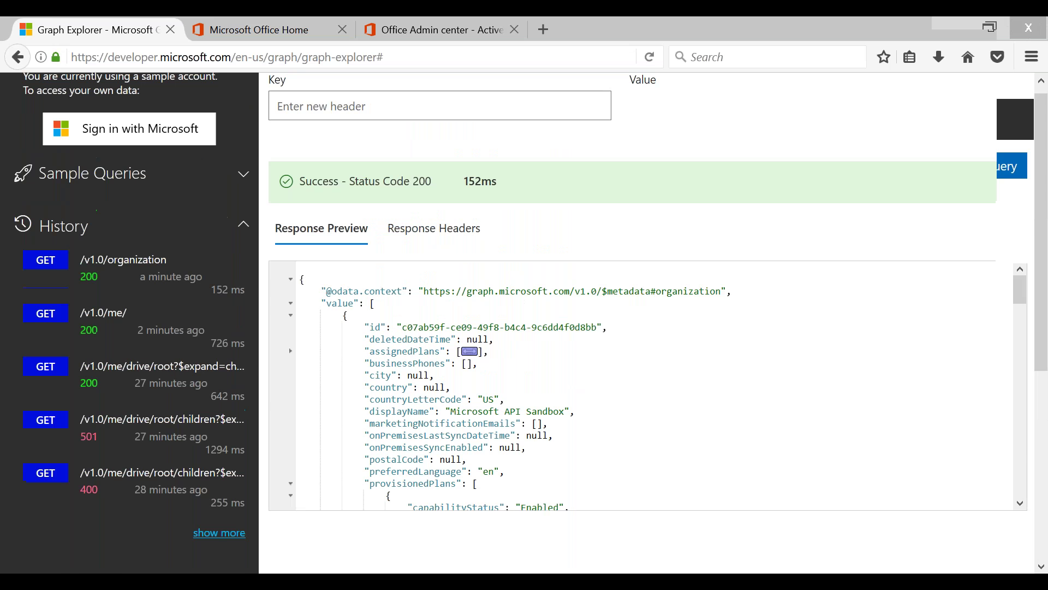
pyautogui.scroll(3, 636, 293)
pyautogui.scroll(1, 524, 323)
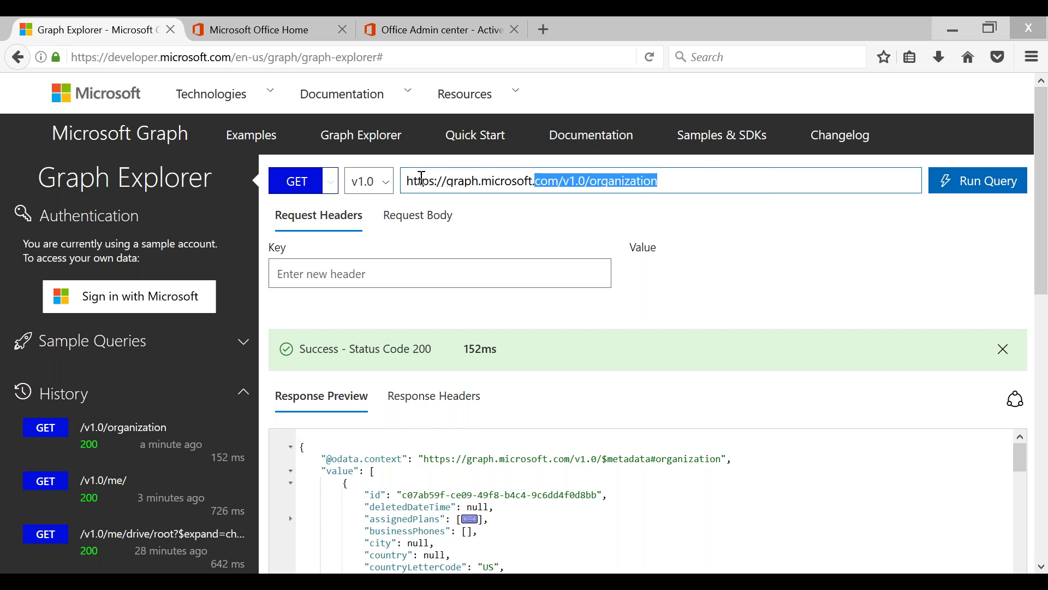
pyautogui.tripleClick(444, 181)
pyautogui.write('https://graph.microsoft.com/v1.0/me/drive/root/children')
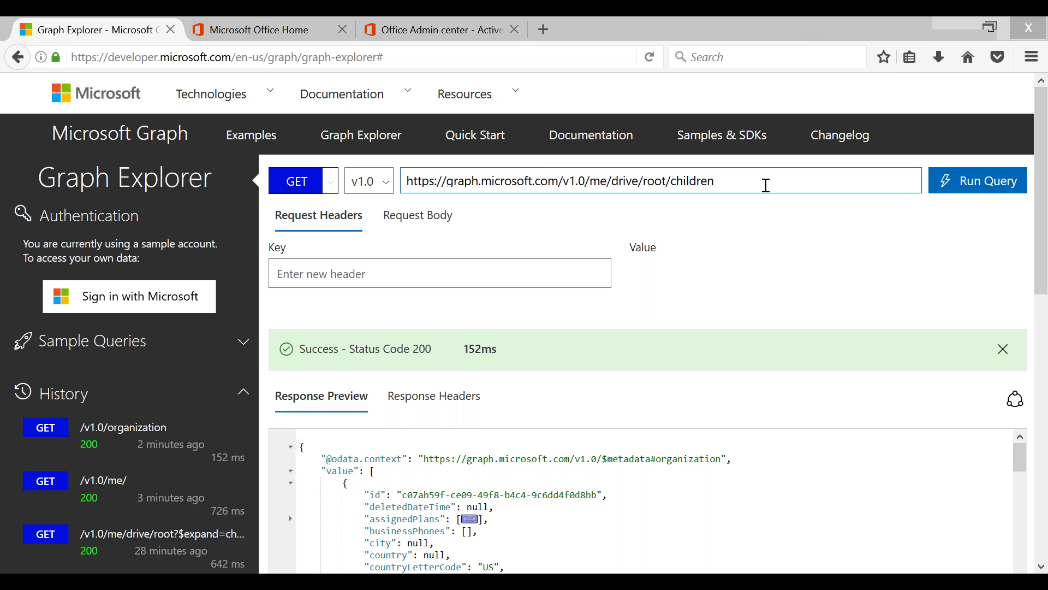
pyautogui.click(978, 194)
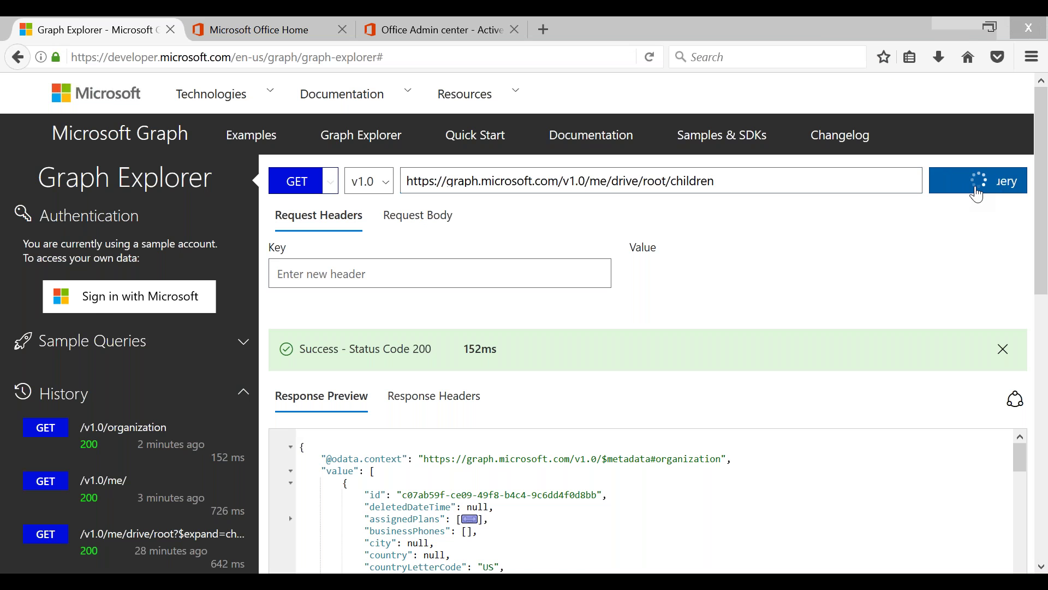
# - Look through the drive root items returned in the response preview
pyautogui.scroll(-1, 524, 327)
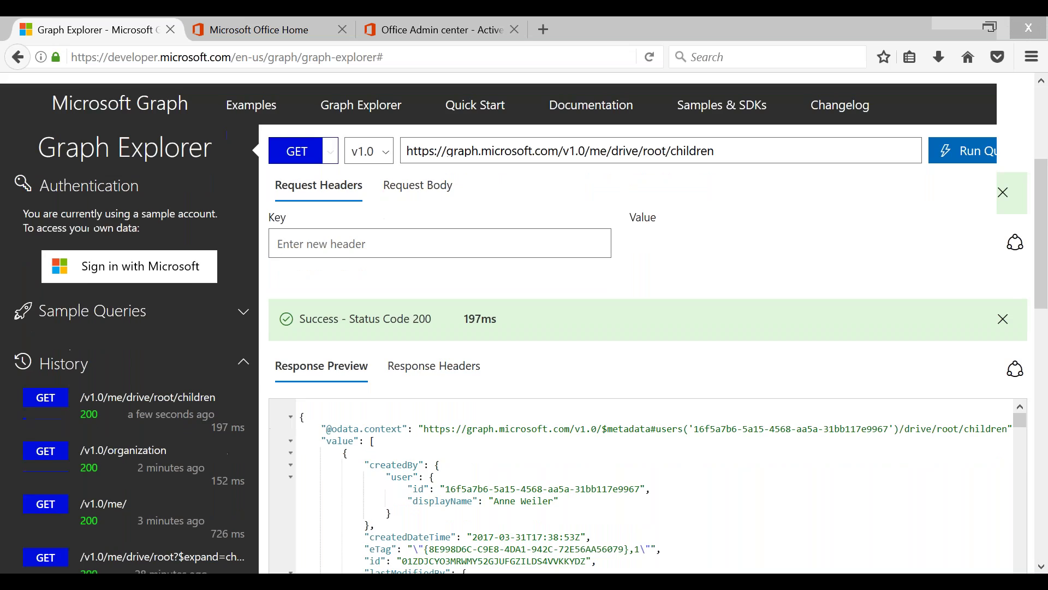
pyautogui.scroll(-10, 707, 356)
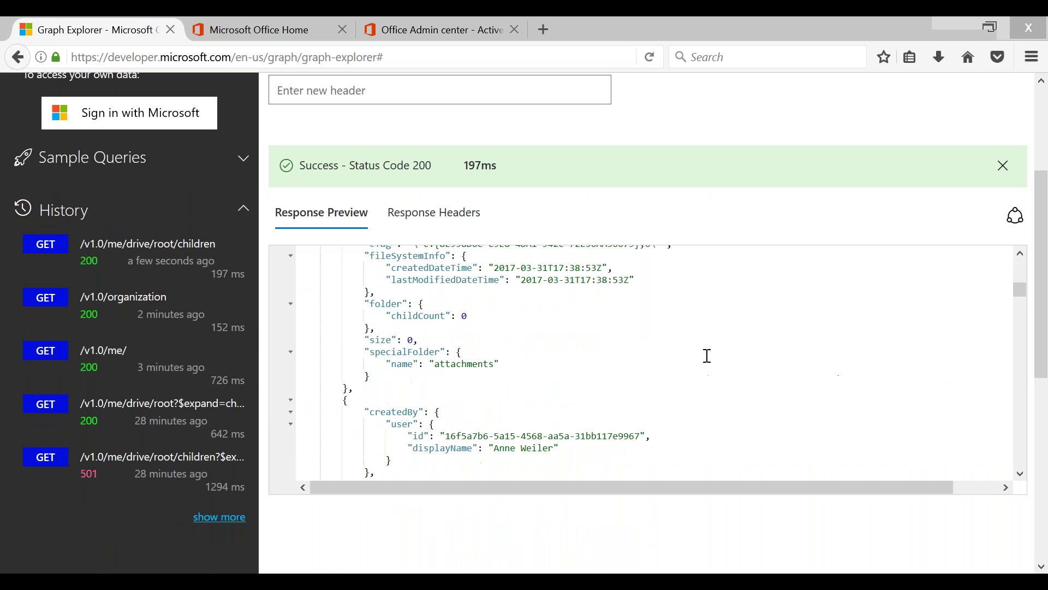
pyautogui.scroll(-8, 612, 355)
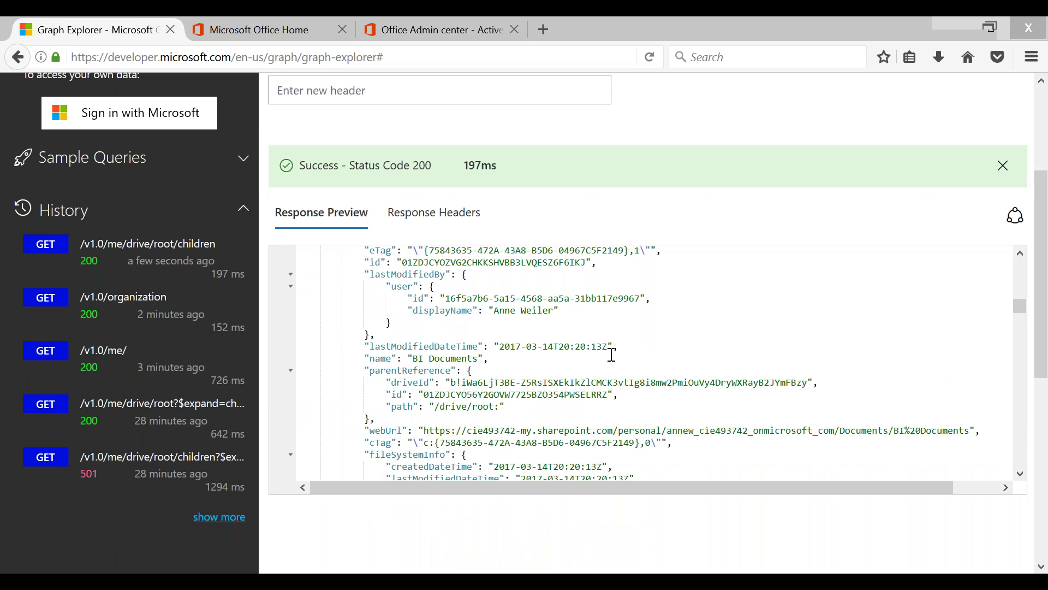
# - Collapse the History list, expand Sample Queries, run the "my profile" sample query and view its response
pyautogui.click(239, 214)
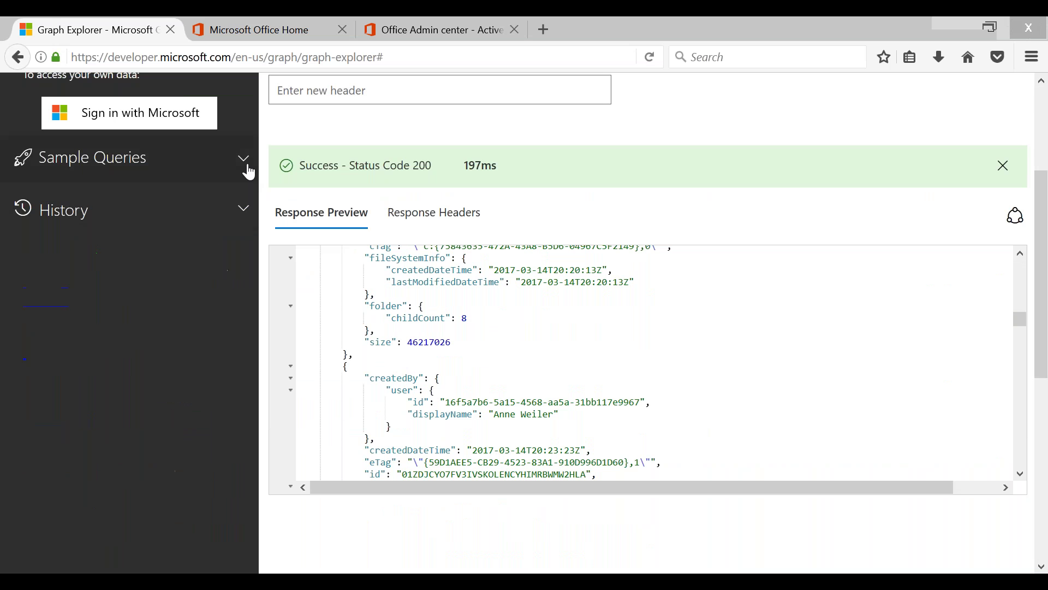
pyautogui.click(244, 159)
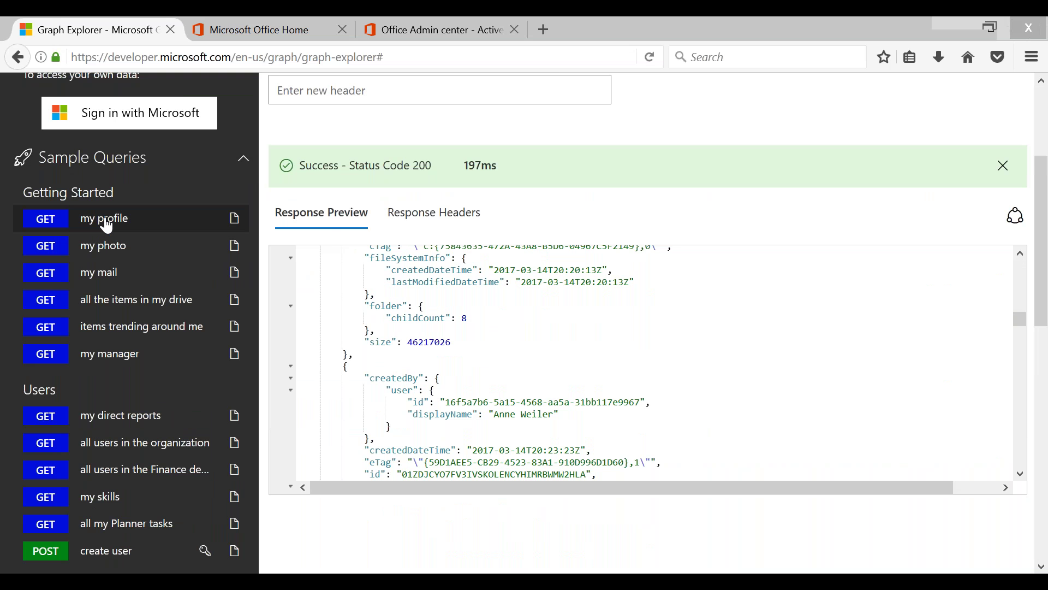
pyautogui.click(106, 224)
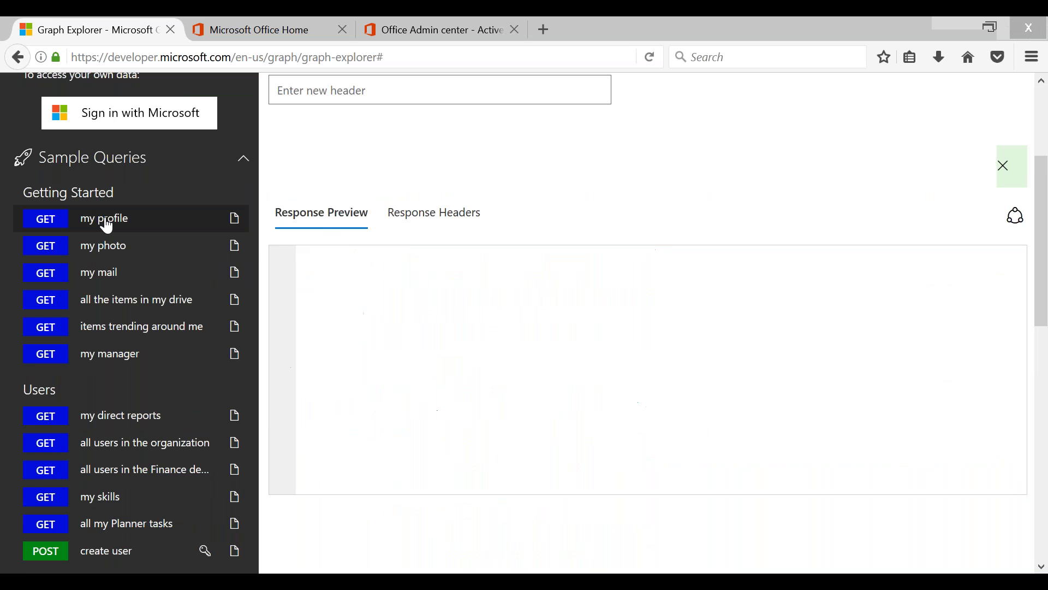
pyautogui.scroll(3, 277, 304)
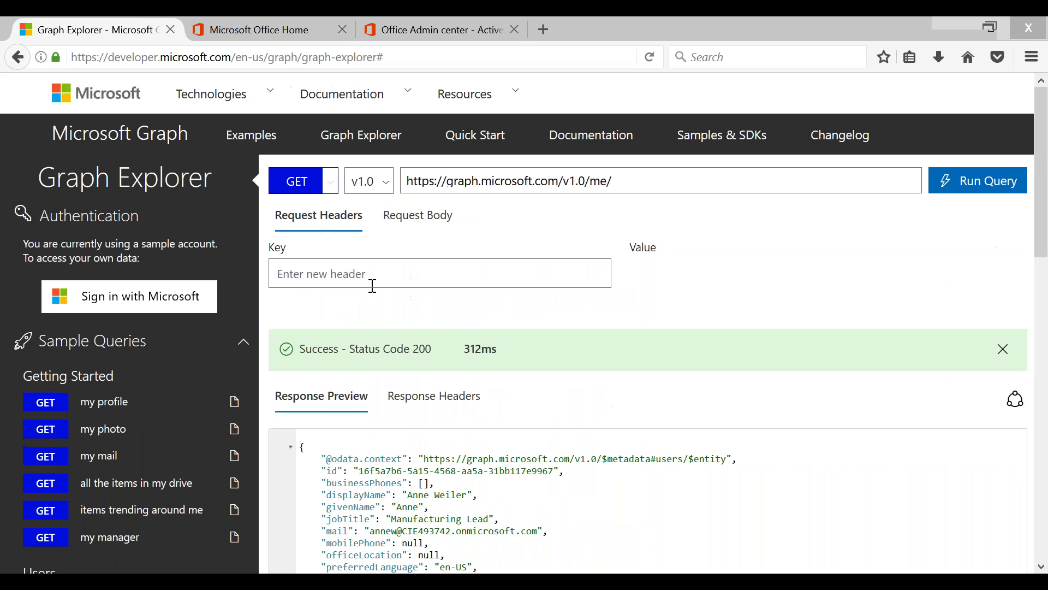
pyautogui.scroll(-3, 277, 303)
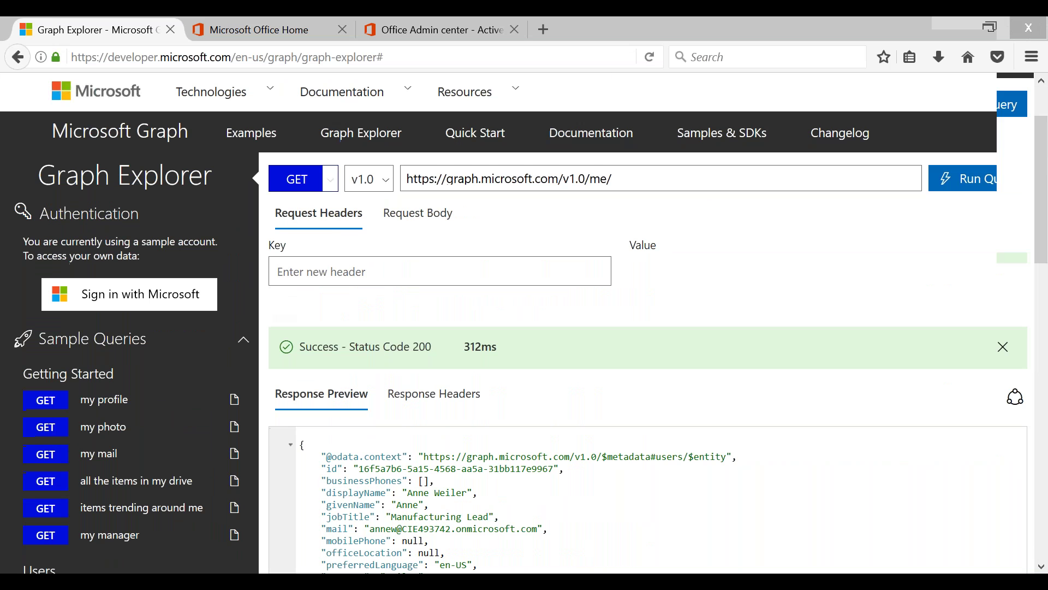
pyautogui.scroll(-2, 277, 304)
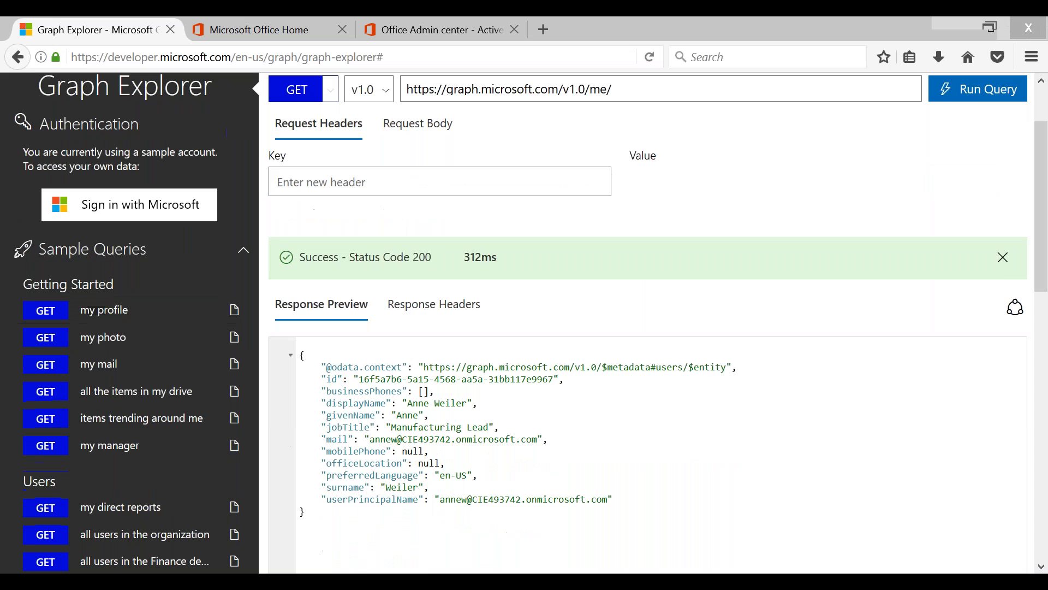
# - Run the "my photo" sample query and then the "my mail" sample query, viewing each response
pyautogui.click(106, 338)
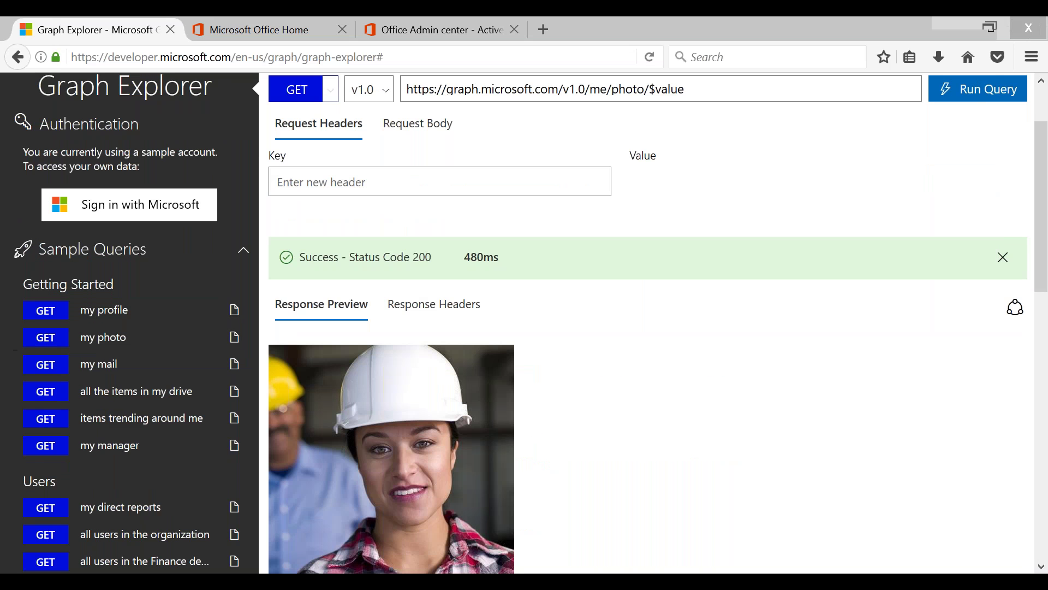
pyautogui.scroll(-3, 612, 345)
pyautogui.click(95, 274)
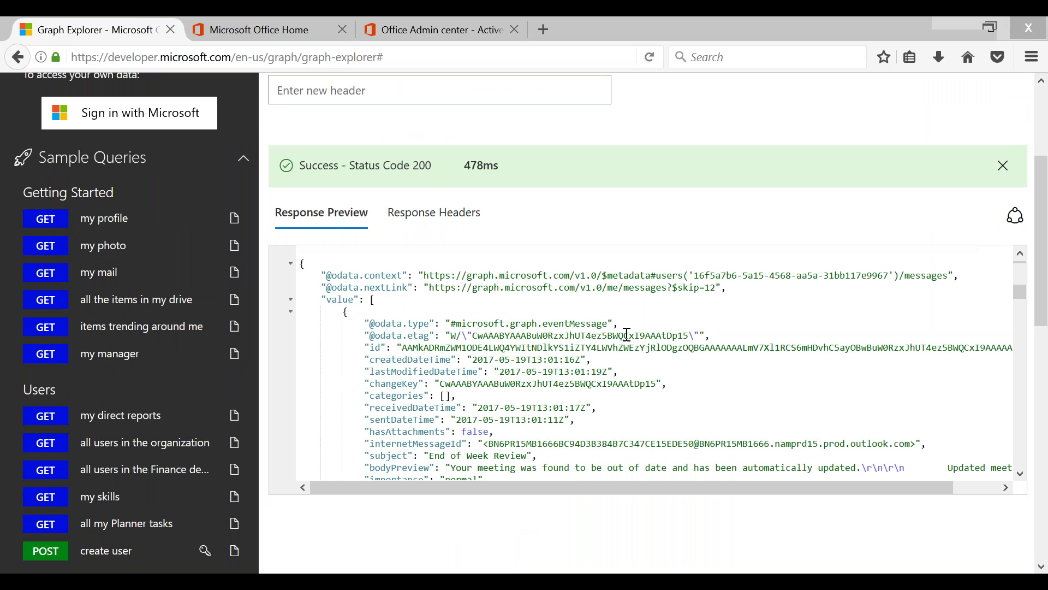
pyautogui.scroll(-1, 626, 334)
pyautogui.scroll(5, 779, 259)
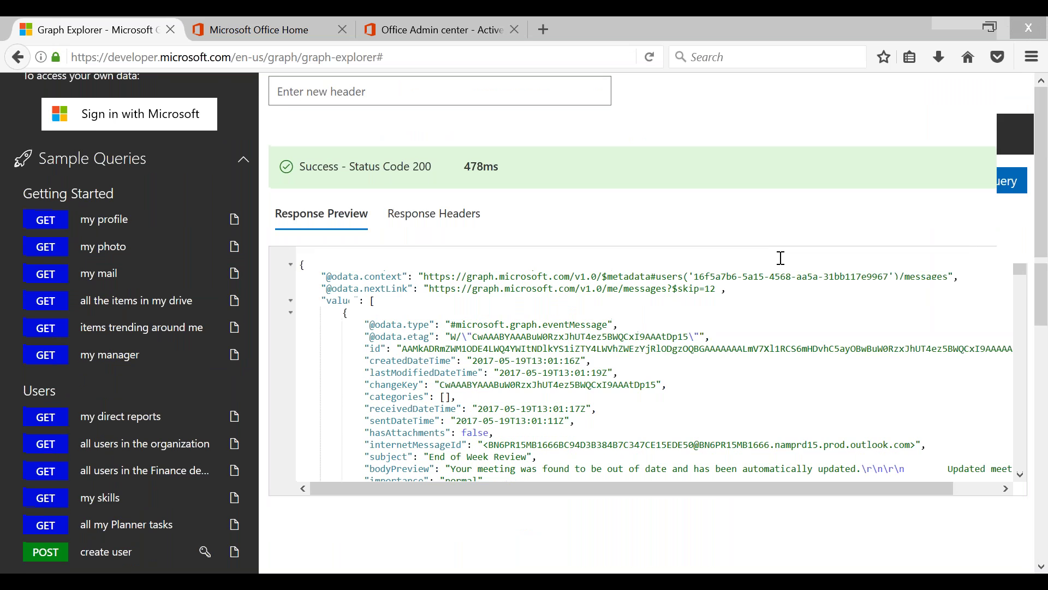
# - Highlight the messages request URL and its final segment, and look over the sample queries for users and groups
pyautogui.moveTo(665, 180); pyautogui.dragTo(385, 164)
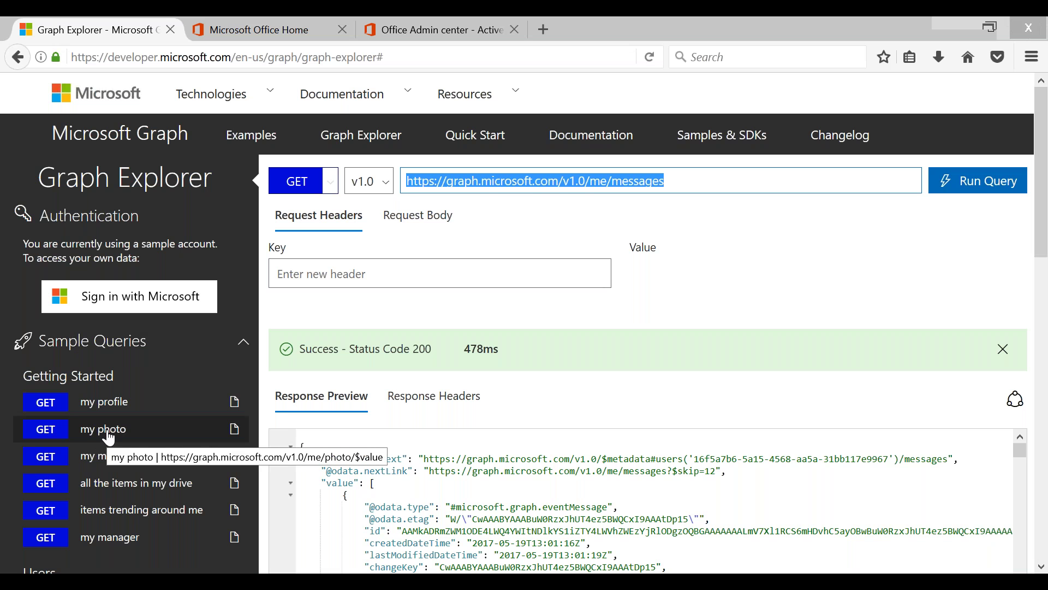
pyautogui.doubleClick(705, 180)
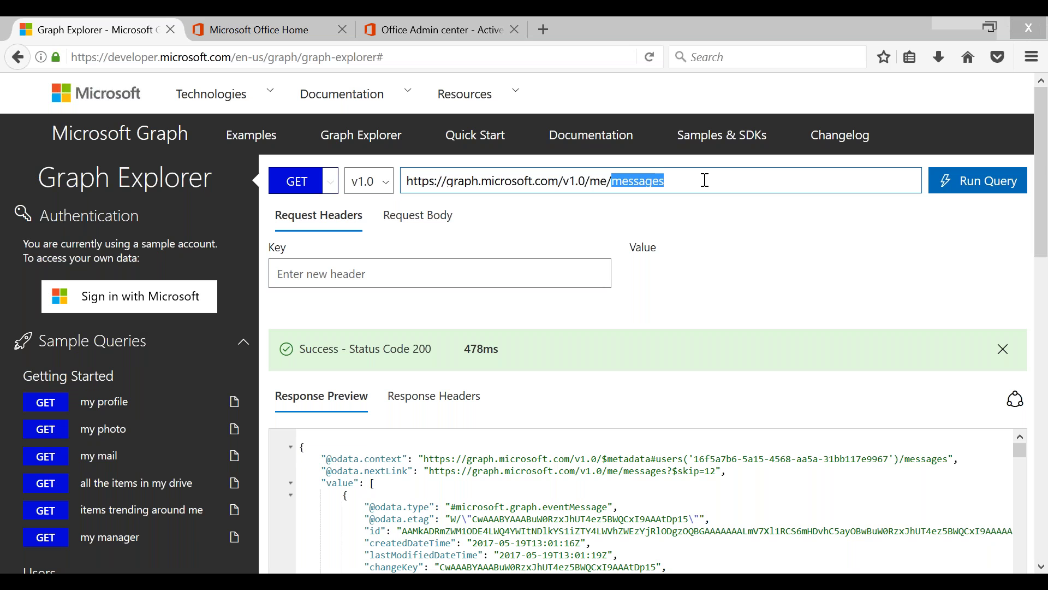
pyautogui.click(740, 175)
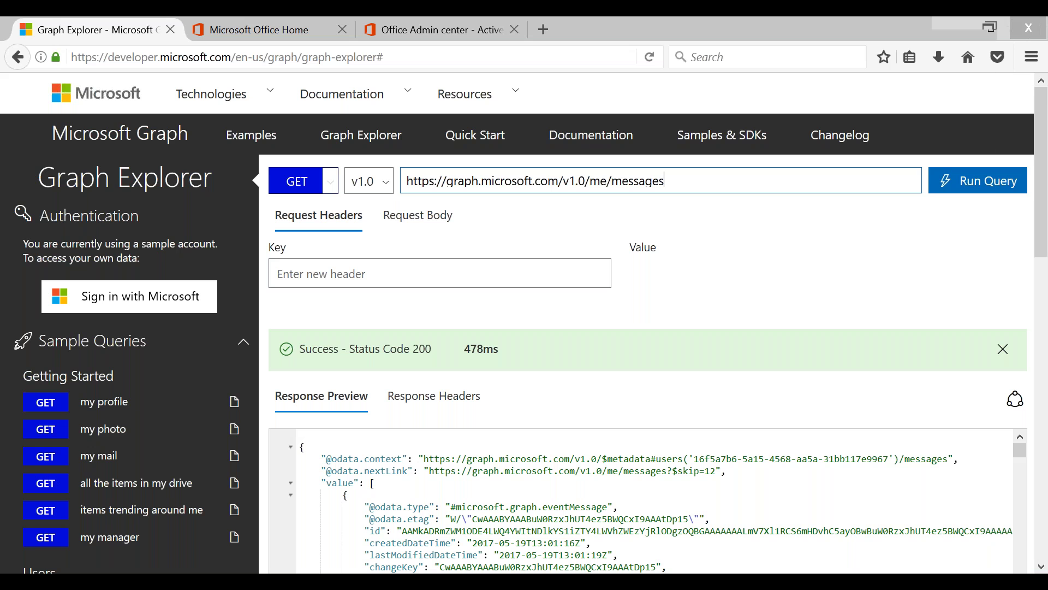
pyautogui.scroll(-3, 91, 458)
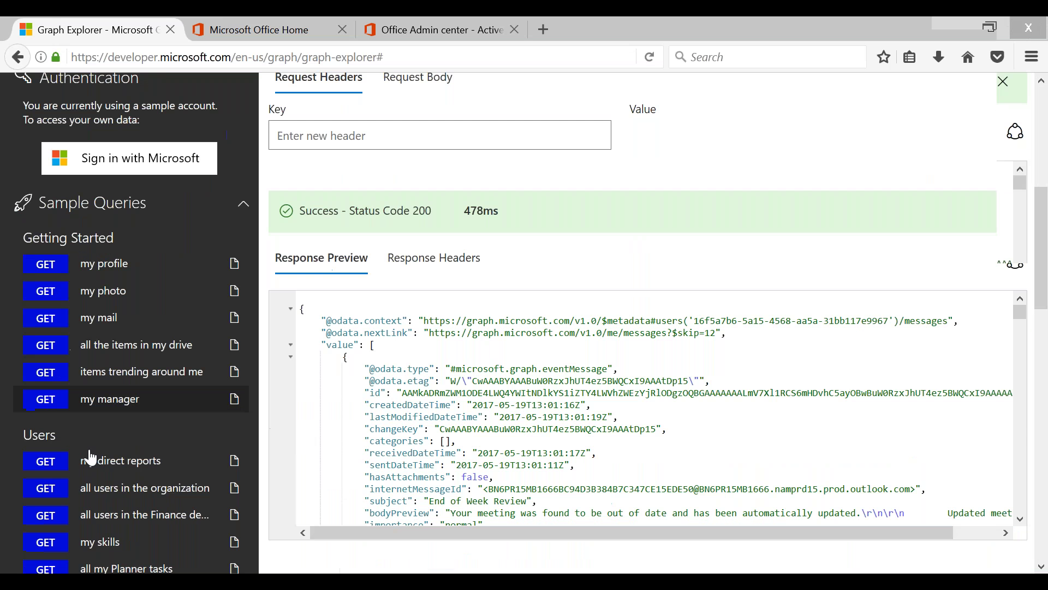
pyautogui.scroll(-3, 90, 458)
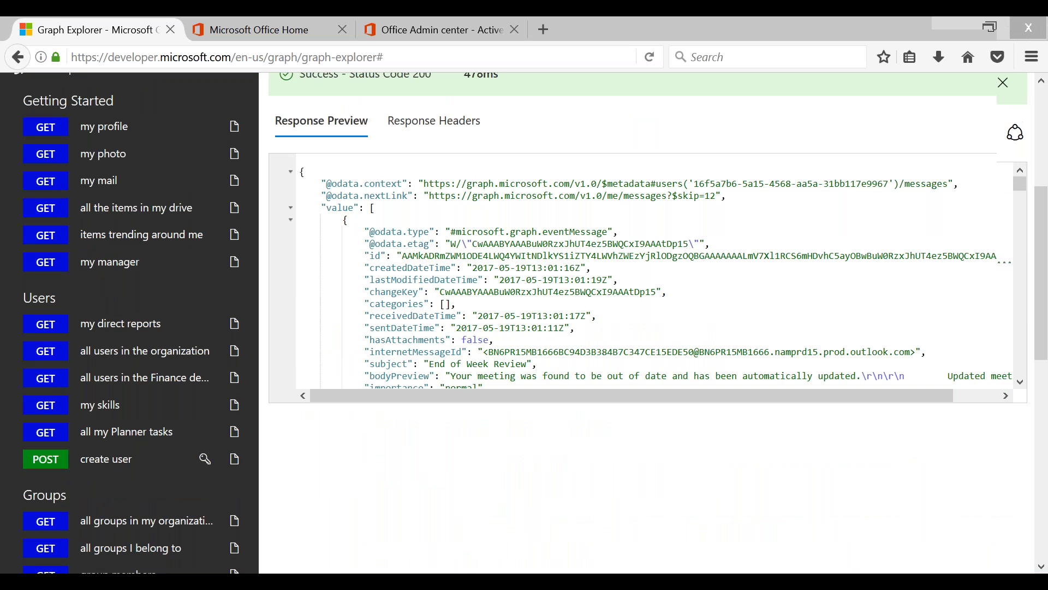
pyautogui.scroll(4, 90, 457)
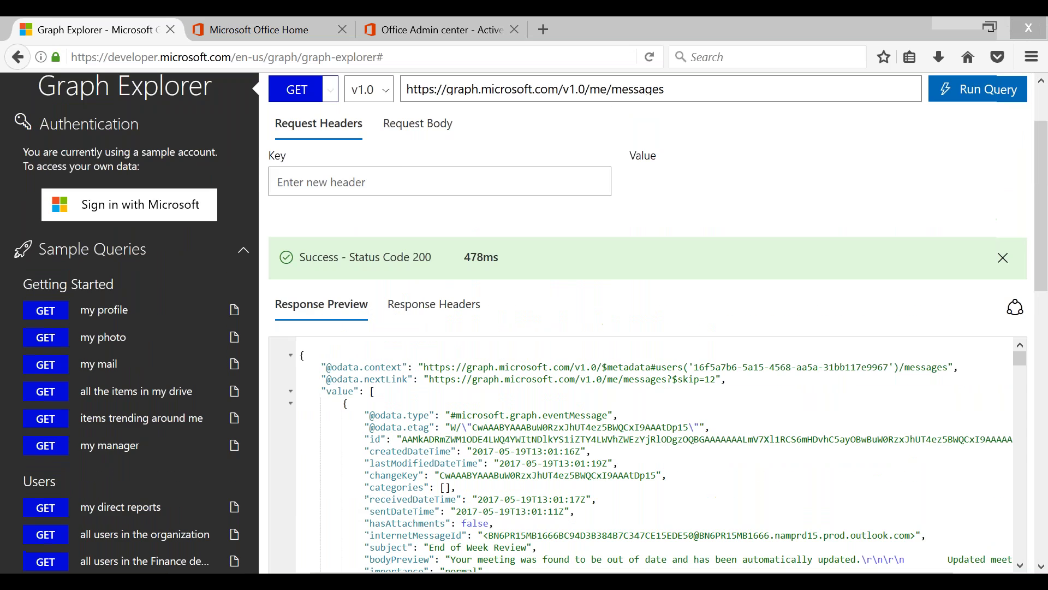
pyautogui.scroll(2, 681, 182)
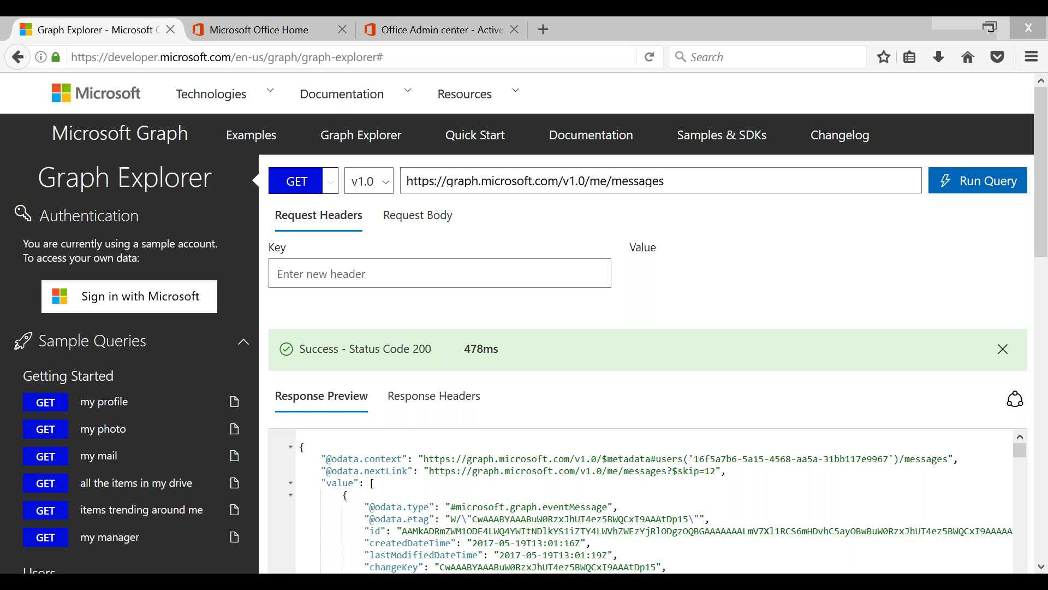
pyautogui.click(978, 180)
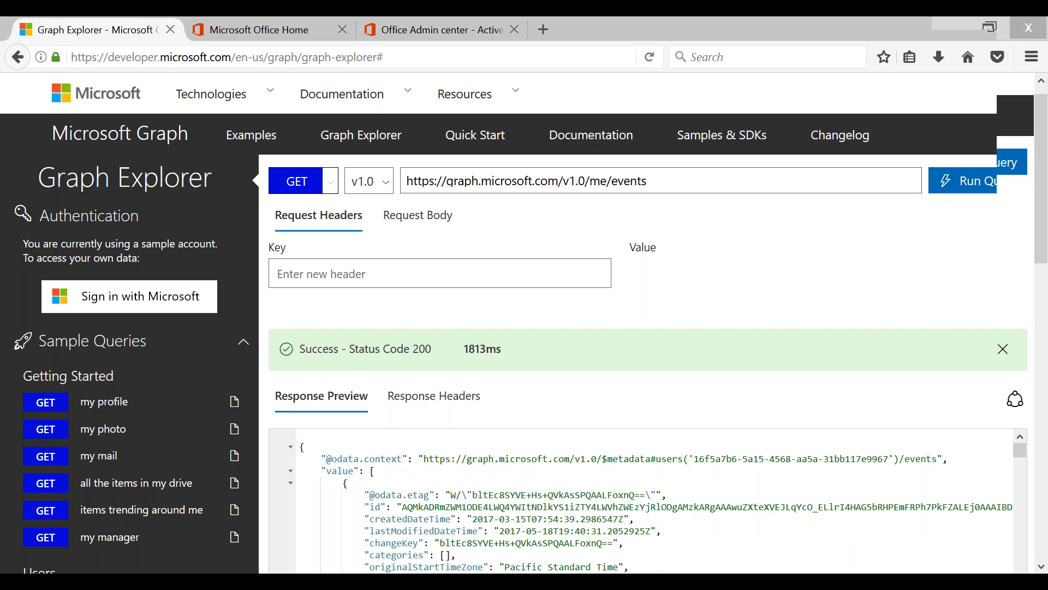
# - Look through the events response, highlighting the first event's start and end blocks and examining its attendees
pyautogui.scroll(-2, 525, 328)
pyautogui.scroll(-1, 374, 335)
pyautogui.scroll(-7, 353, 363)
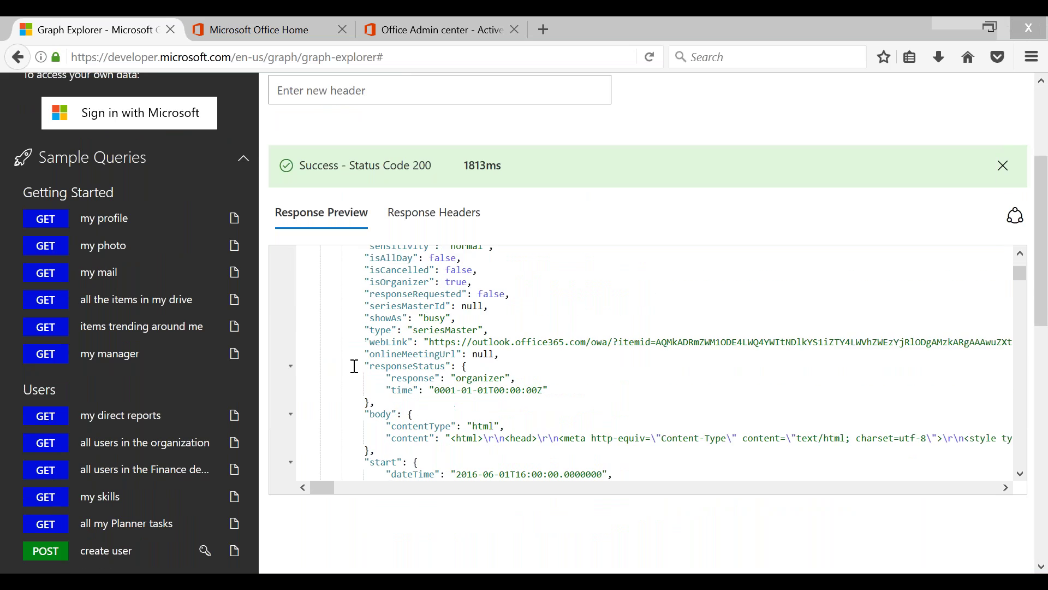
pyautogui.scroll(-3, 350, 331)
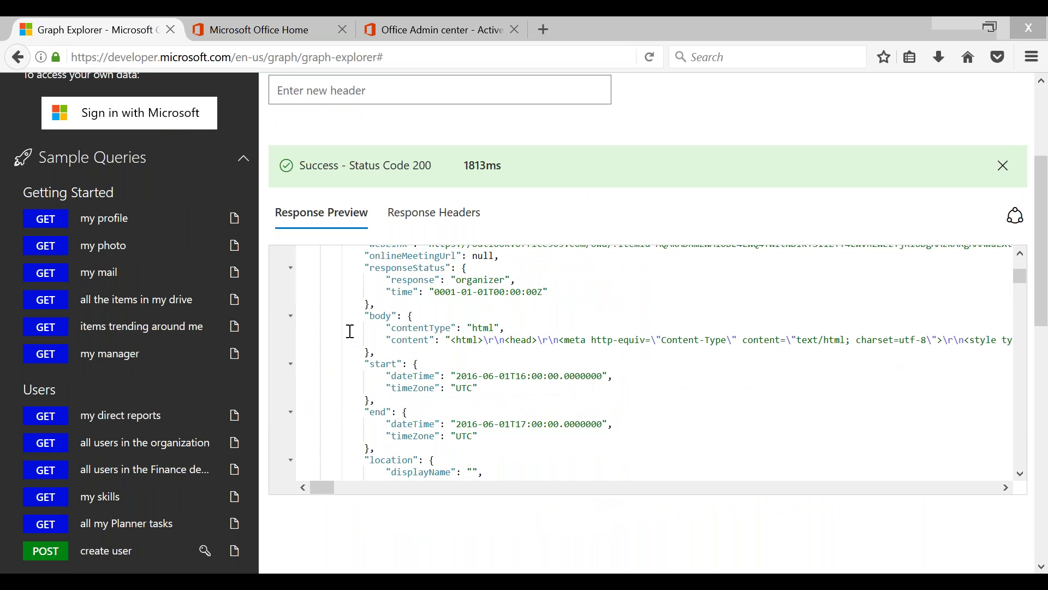
pyautogui.moveTo(359, 362); pyautogui.dragTo(403, 376)
pyautogui.moveTo(445, 432); pyautogui.dragTo(498, 442)
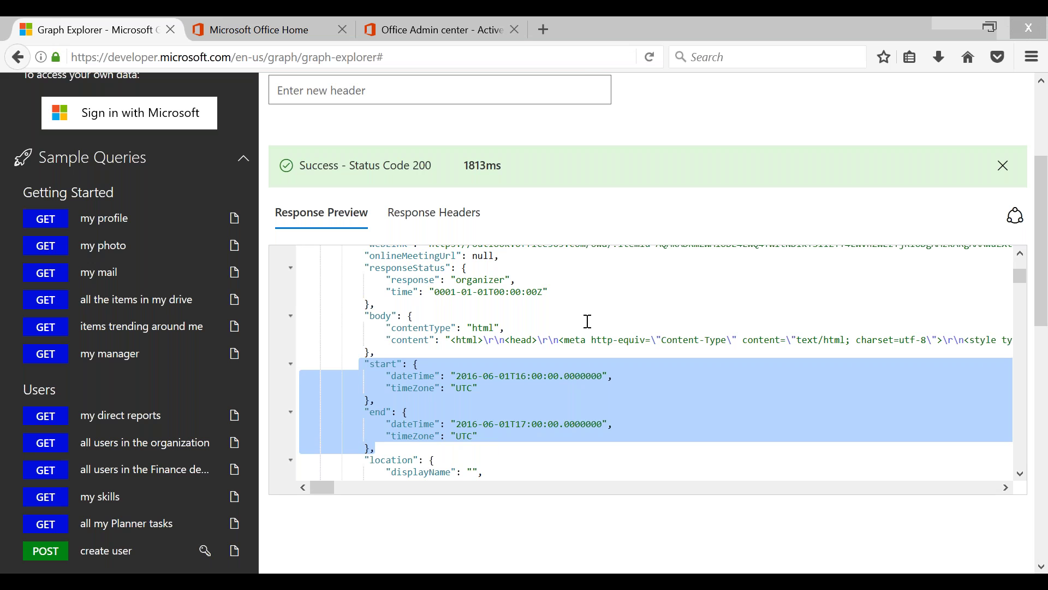
pyautogui.click(535, 341)
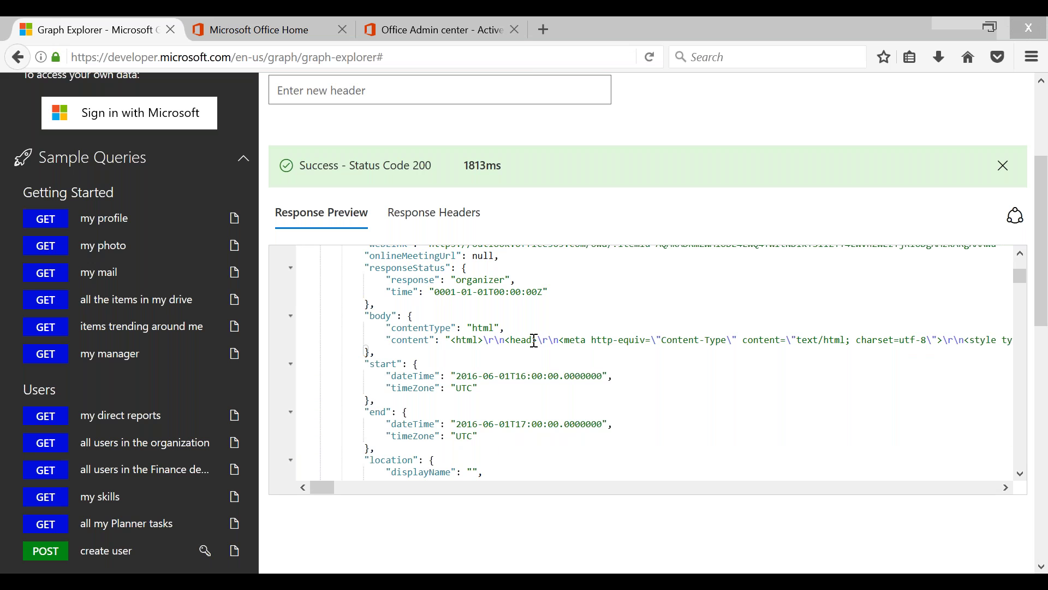
pyautogui.scroll(-10, 535, 341)
pyautogui.scroll(-8, 535, 340)
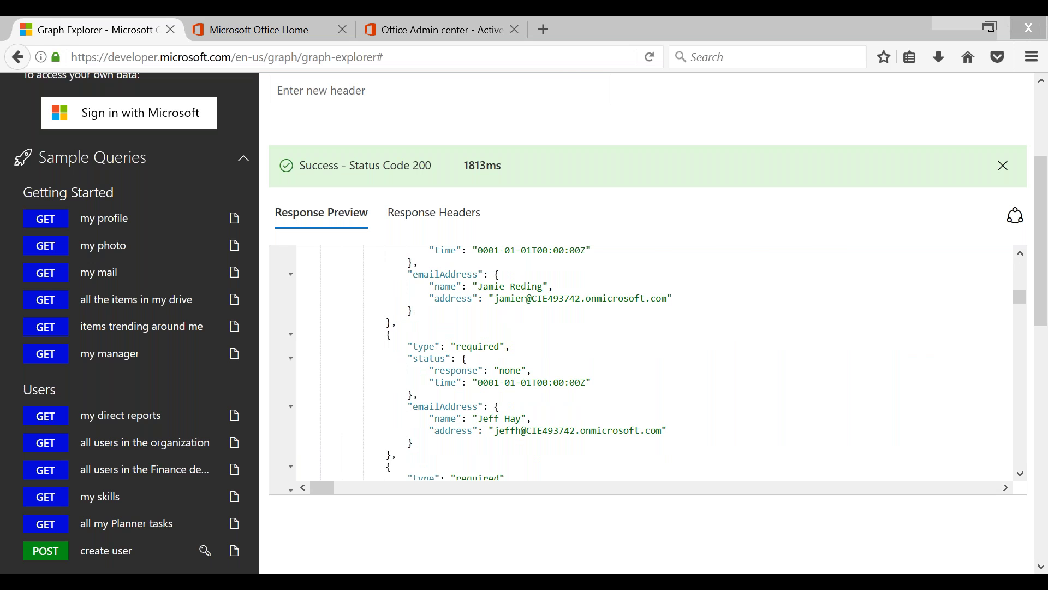
pyautogui.scroll(3, 534, 340)
pyautogui.tripleClick(655, 180)
pyautogui.write('https://graph.microsoft.com/v1.0/groups')
pyautogui.click(972, 188)
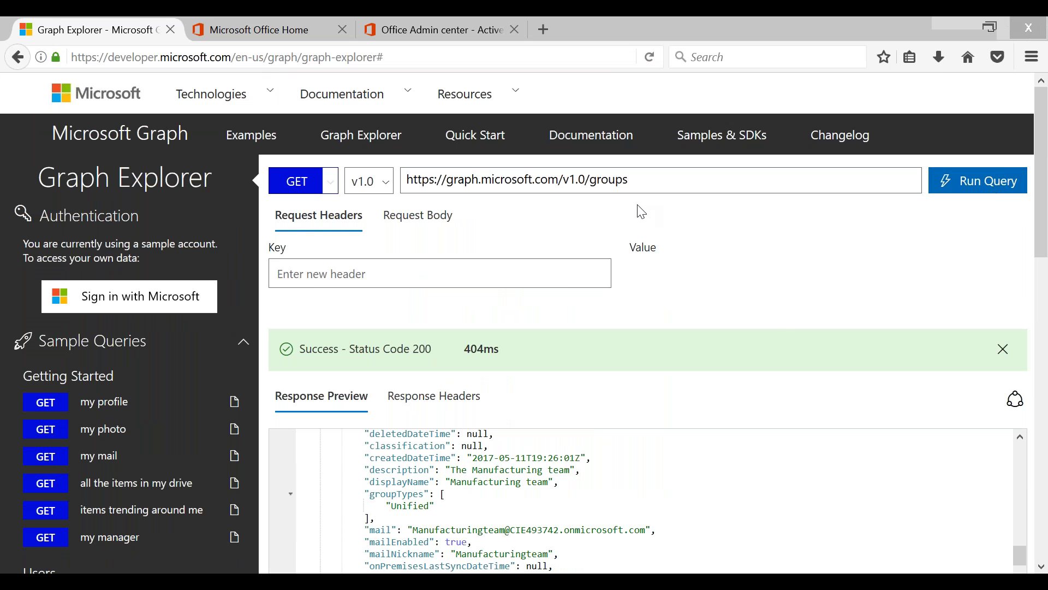
# - Look through the groups returned in the response preview, examining their mail and visibility properties
pyautogui.scroll(-4, 597, 458)
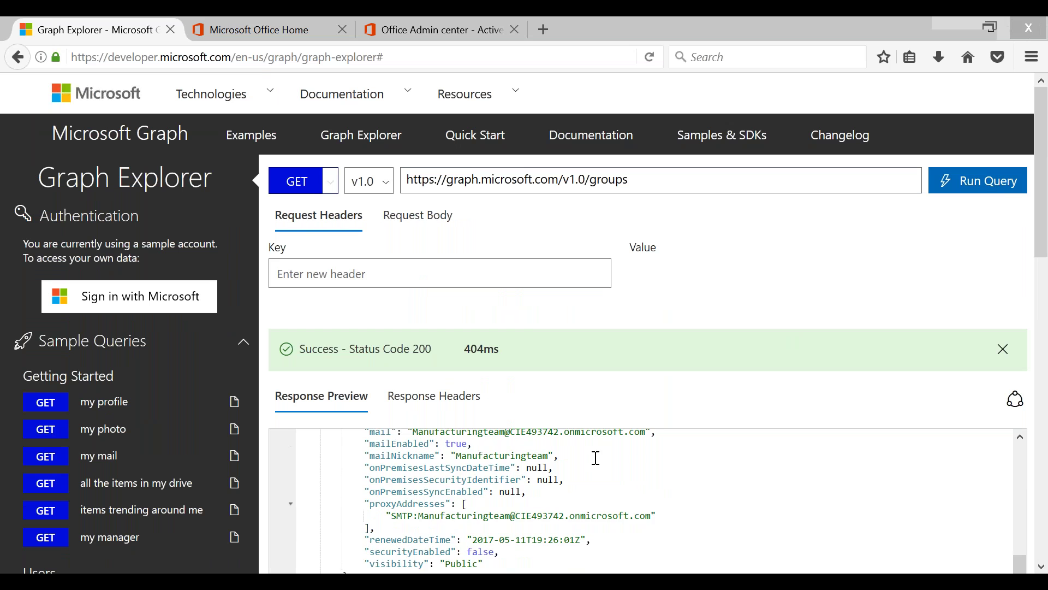
pyautogui.scroll(-3, 597, 457)
pyautogui.scroll(-2, 592, 461)
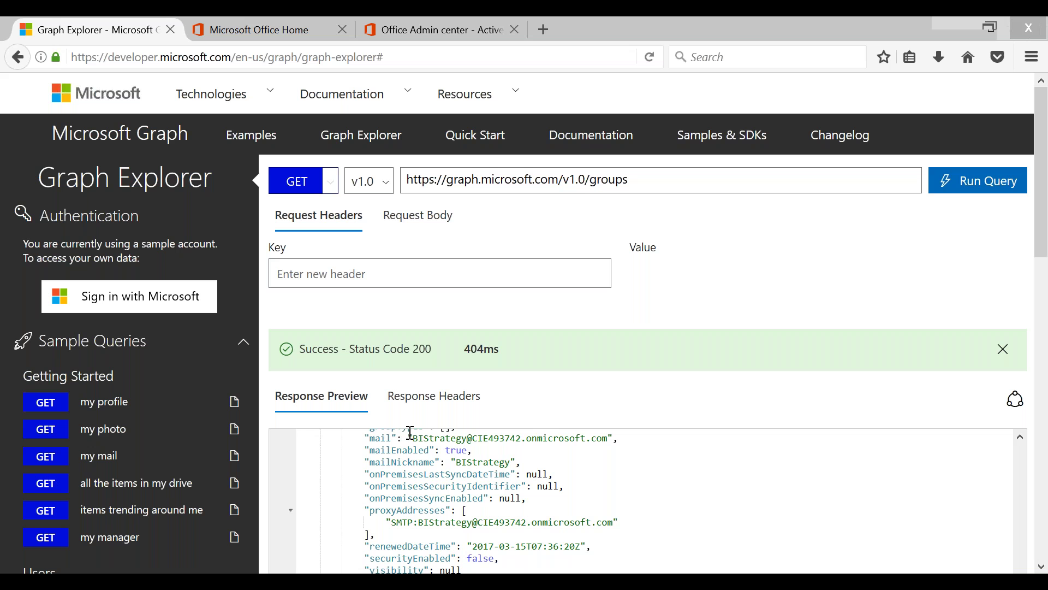
# - Change the final segment of the request URL to users and run the query
pyautogui.doubleClick(612, 180)
pyautogui.write('users')
pyautogui.click(977, 180)
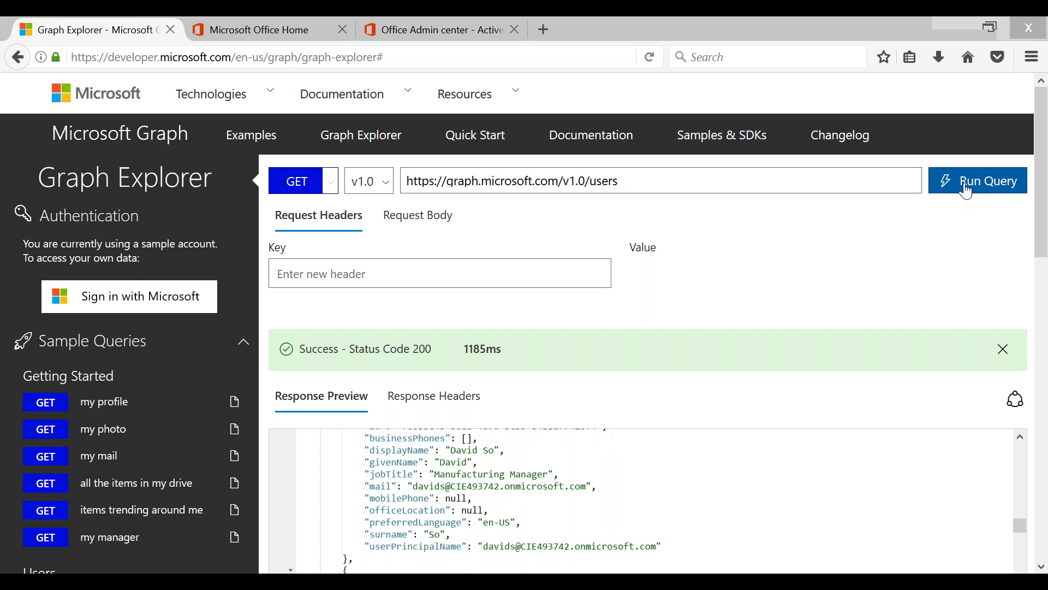
# - Look through the returned user entries back to the first one and highlight its id property
pyautogui.scroll(-3, 969, 469)
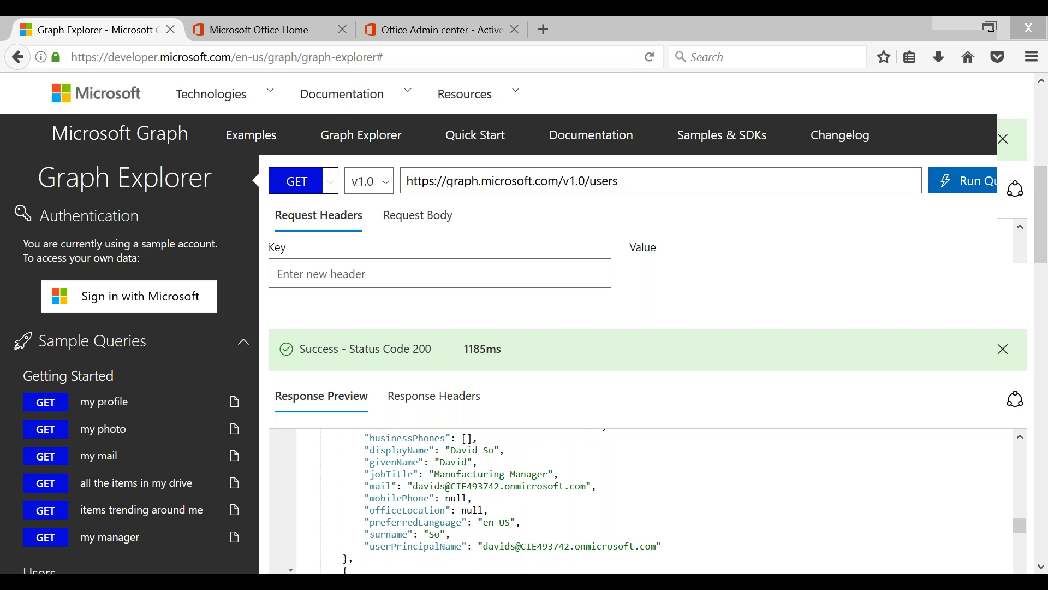
pyautogui.scroll(9, 355, 278)
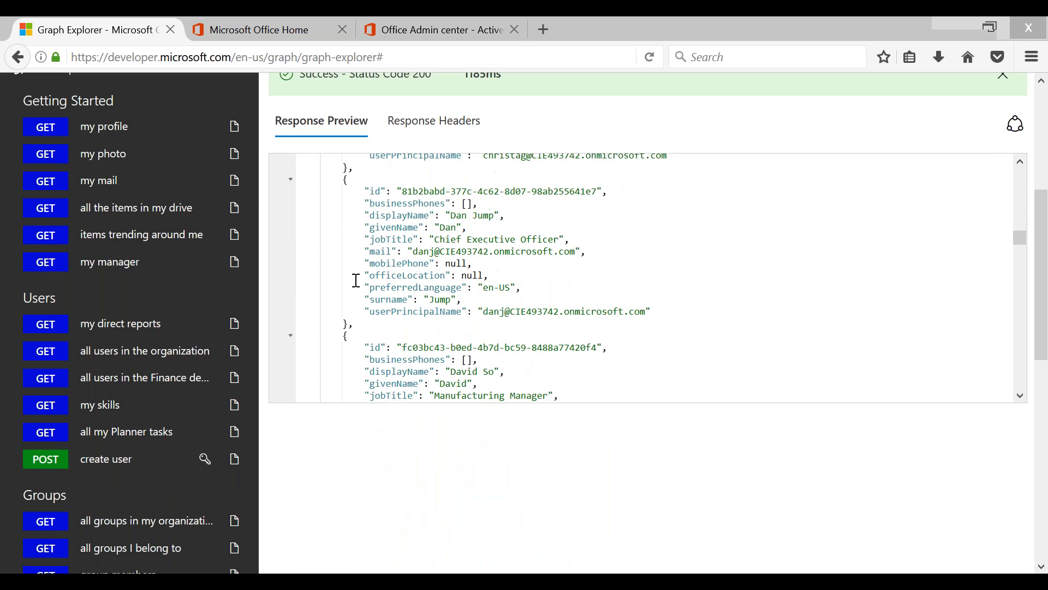
pyautogui.scroll(6, 355, 279)
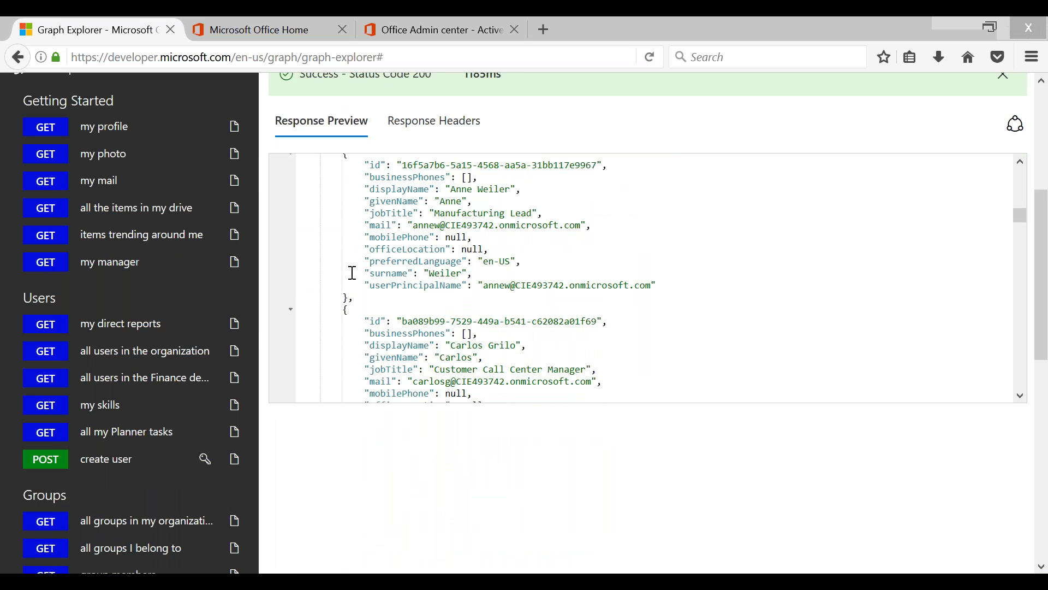
pyautogui.scroll(8, 353, 272)
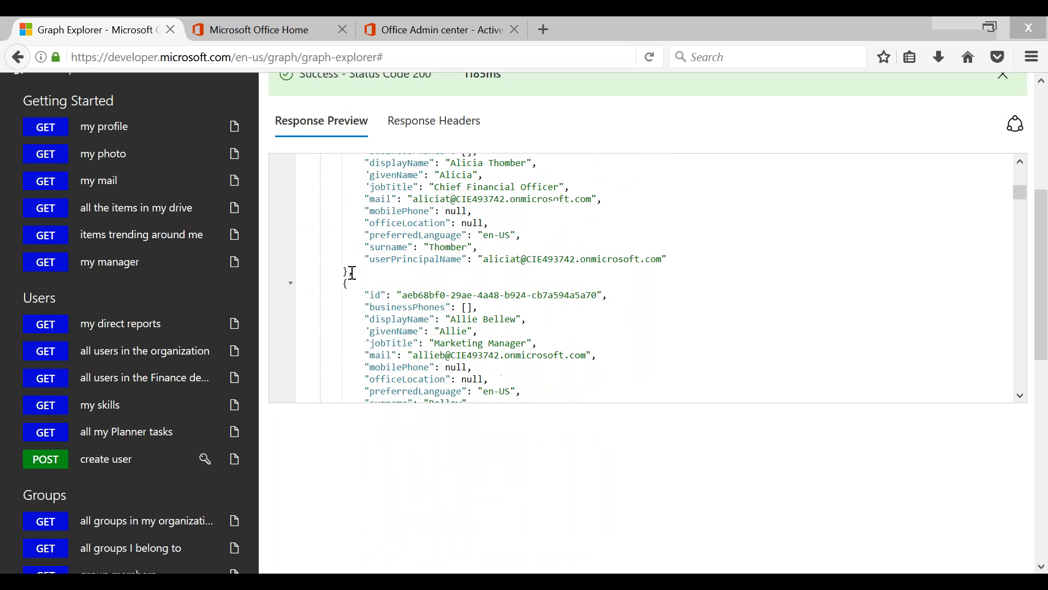
pyautogui.scroll(4, 352, 272)
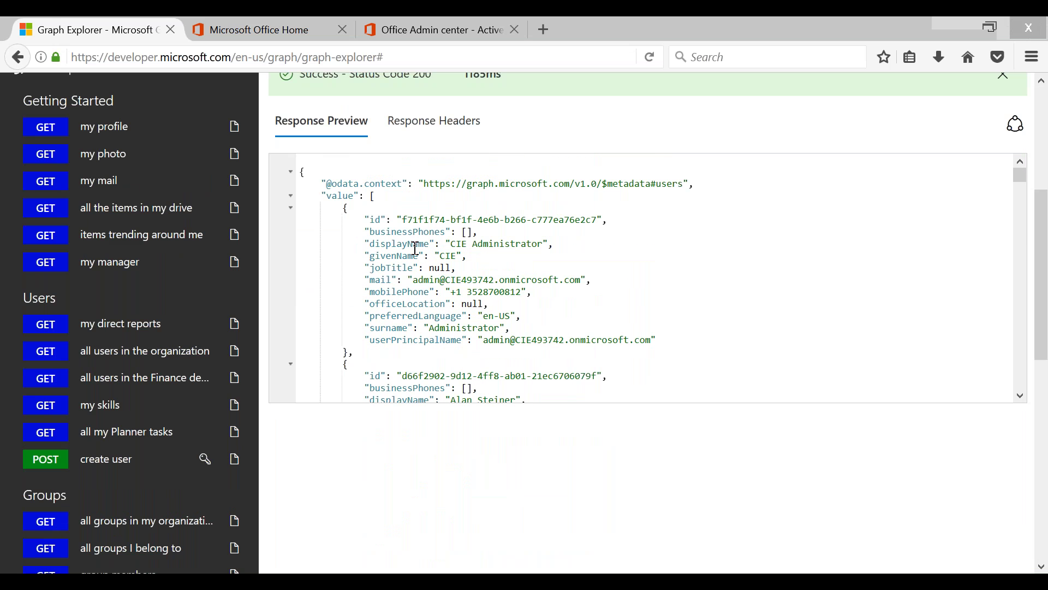
pyautogui.doubleClick(371, 220)
pyautogui.scroll(5, 819, 131)
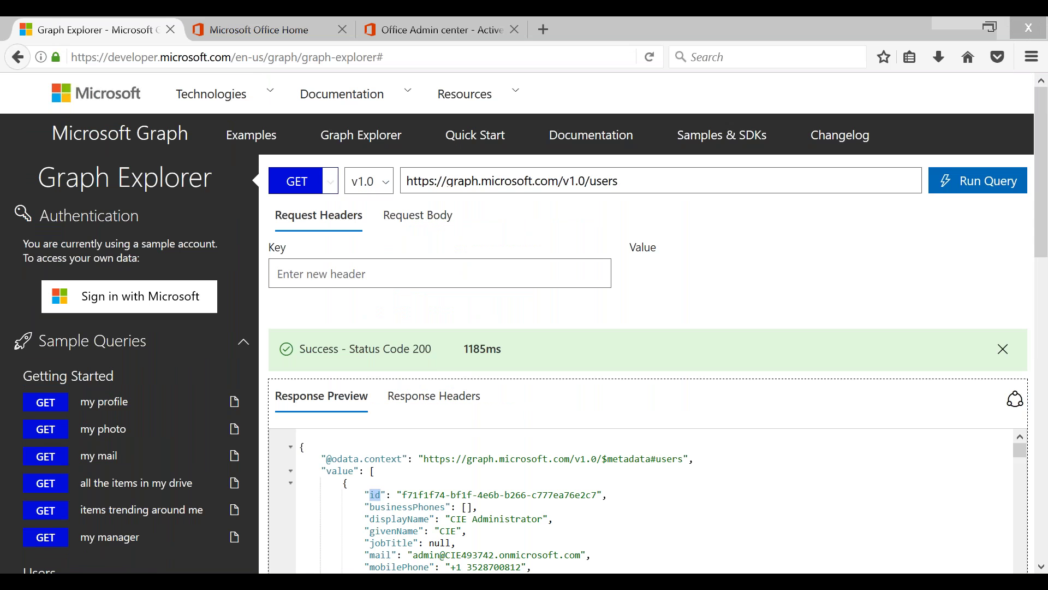
# - Highlight the sample account note under Authentication, clear that selection and highlight the users request URL
pyautogui.moveTo(142, 244); pyautogui.dragTo(217, 248)
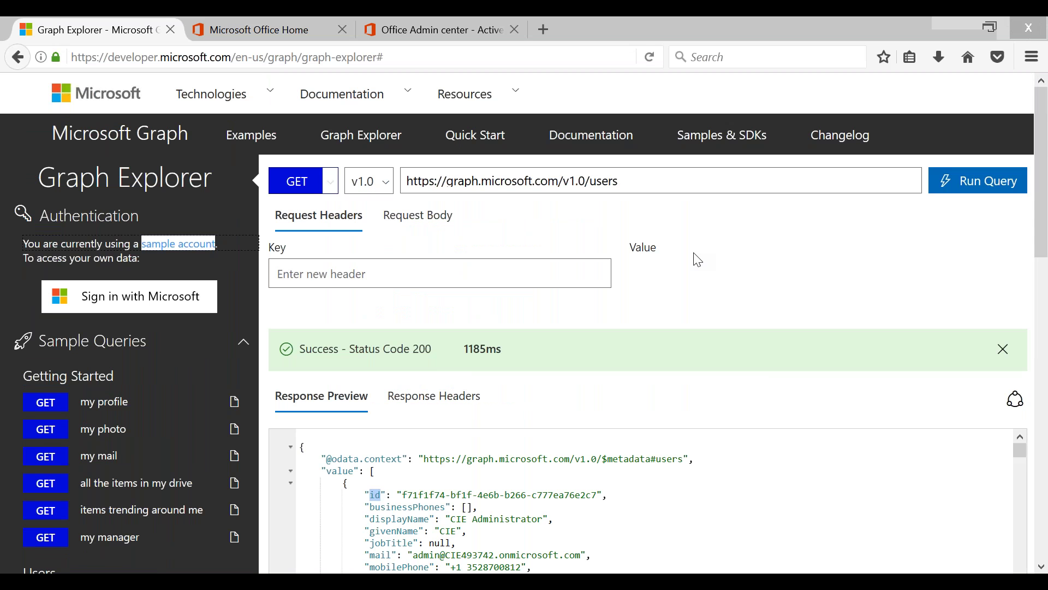
pyautogui.click(550, 223)
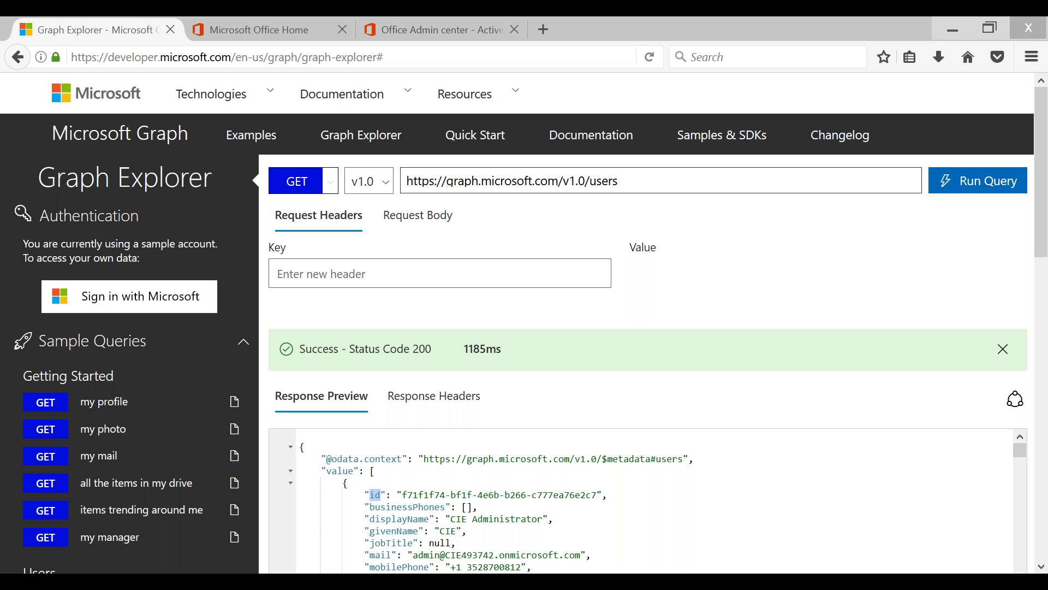
pyautogui.moveTo(620, 181); pyautogui.dragTo(407, 181)
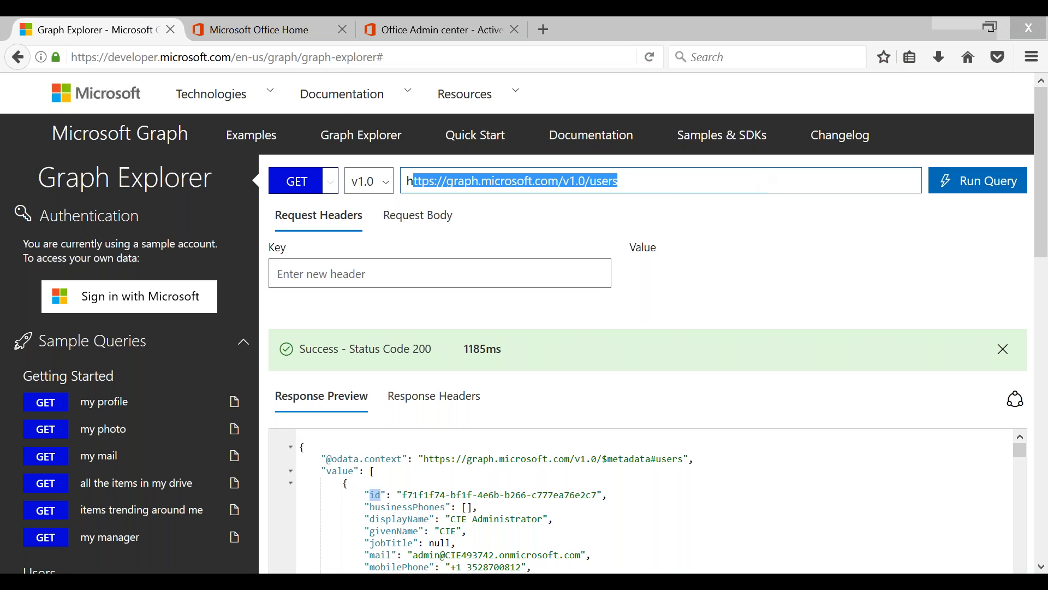
pyautogui.write('https://graph.microsoft.com/v1.0/me/messages?$top=2')
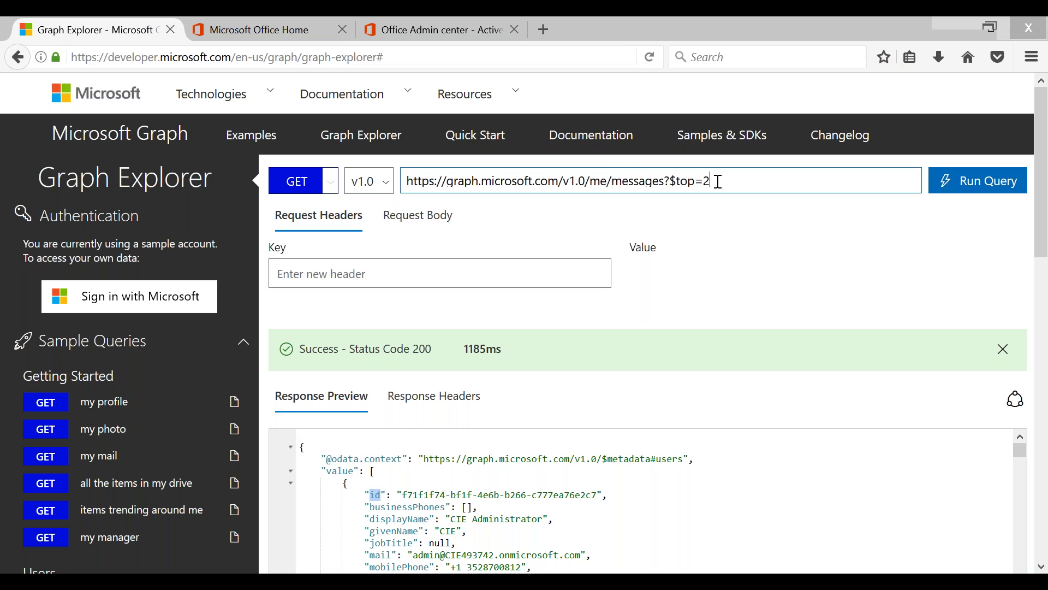
pyautogui.hotkey('ctrl', 'z')
pyautogui.click(644, 181)
pyautogui.write('?$top=')
pyautogui.write('2')
pyautogui.click(1018, 257)
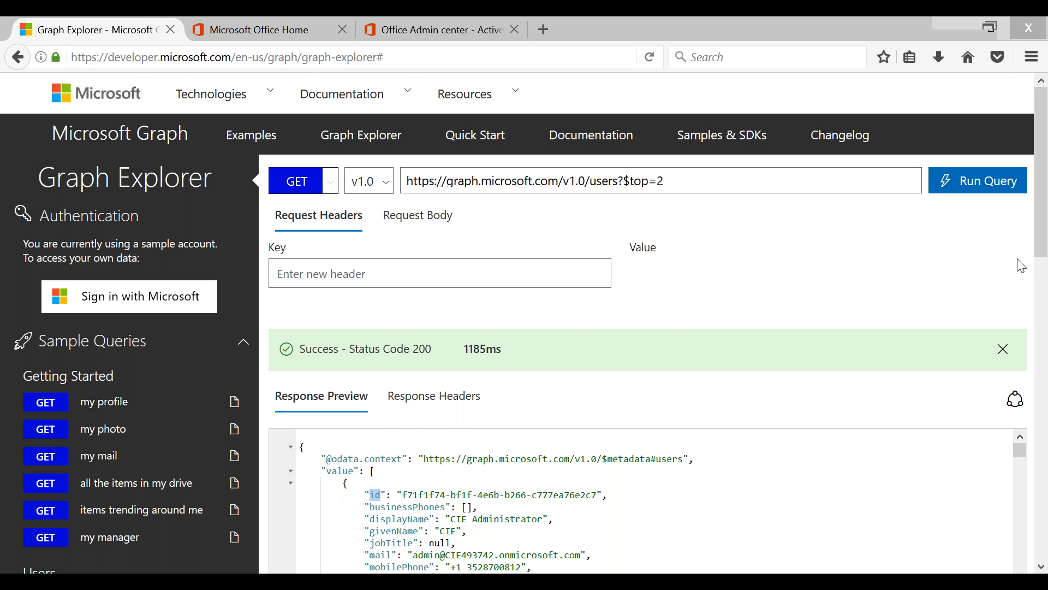
# - Collapse the first eight user entries in the previous users response and look through the remaining ones
pyautogui.scroll(-1, 825, 250)
pyautogui.scroll(-2, 719, 186)
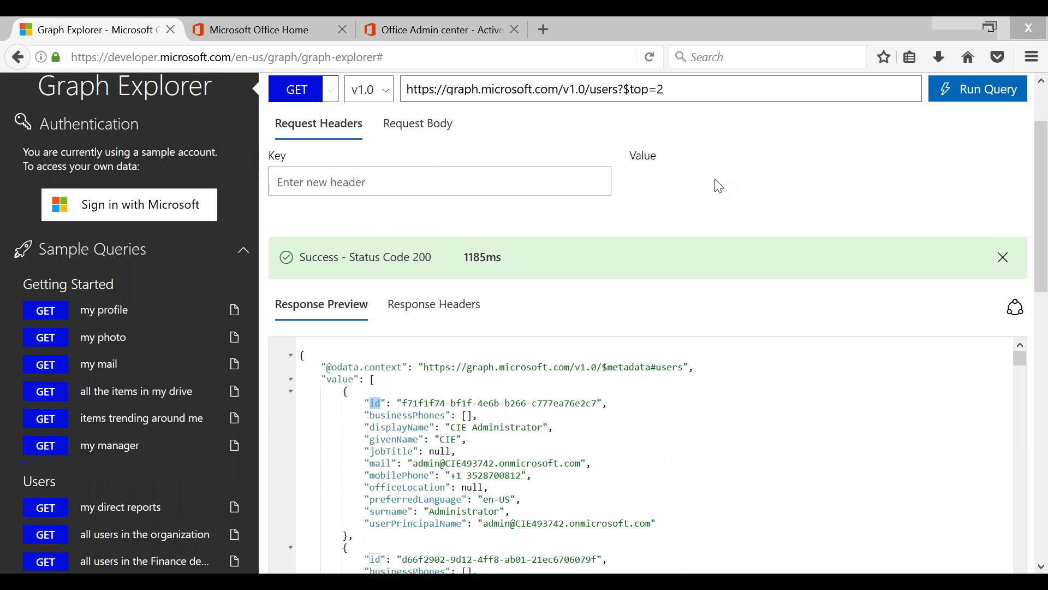
pyautogui.scroll(-3, 719, 186)
pyautogui.scroll(-1, 290, 241)
pyautogui.click(290, 208)
pyautogui.click(291, 220)
pyautogui.click(290, 231)
pyautogui.click(291, 244)
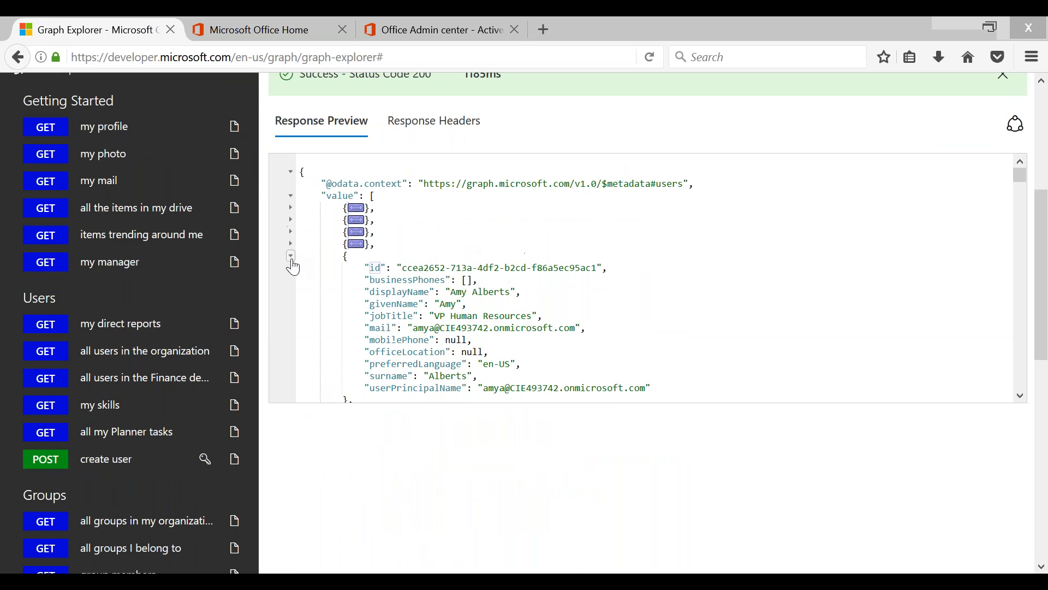
pyautogui.click(291, 255)
pyautogui.click(290, 267)
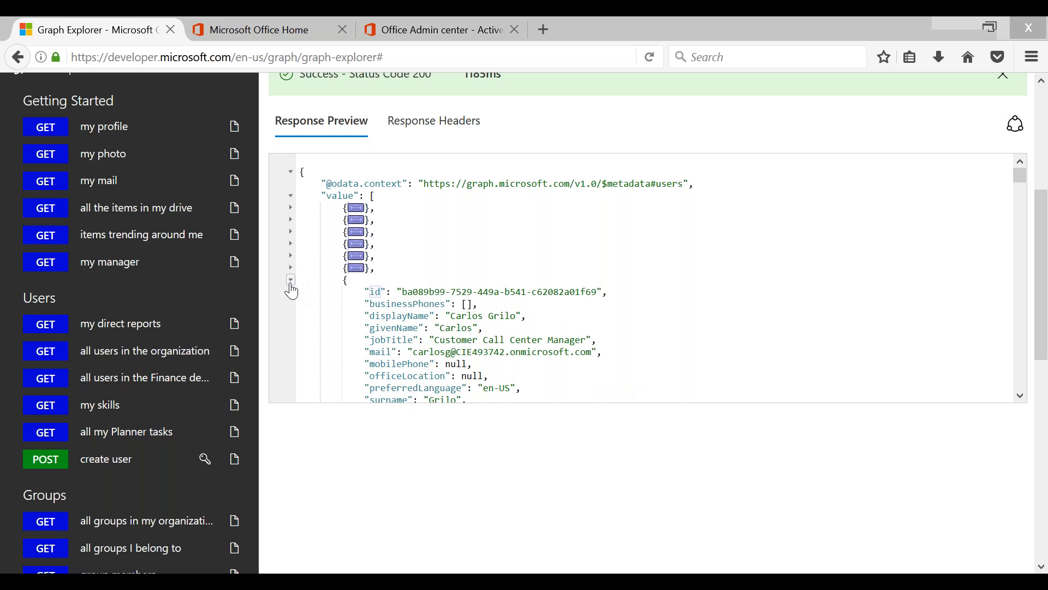
pyautogui.click(291, 280)
pyautogui.click(291, 292)
pyautogui.scroll(-15, 696, 309)
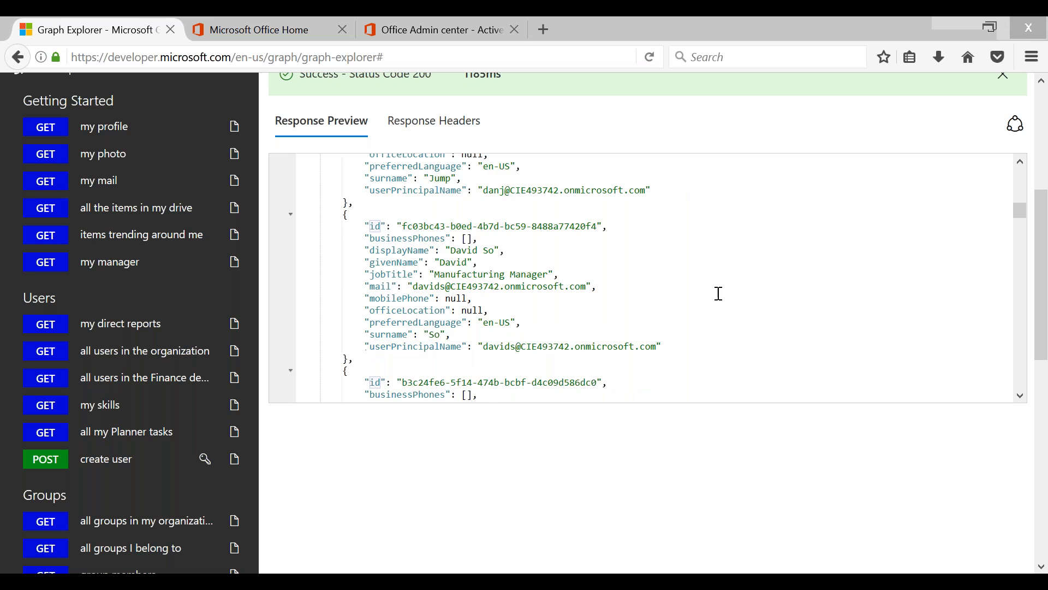
pyautogui.click(678, 127)
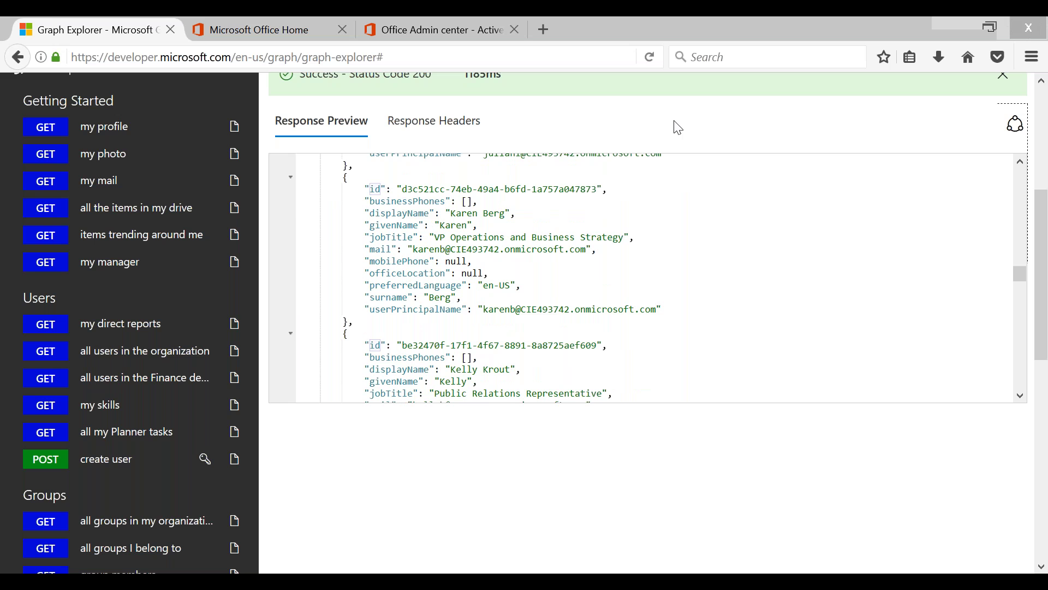
pyautogui.scroll(5, 678, 127)
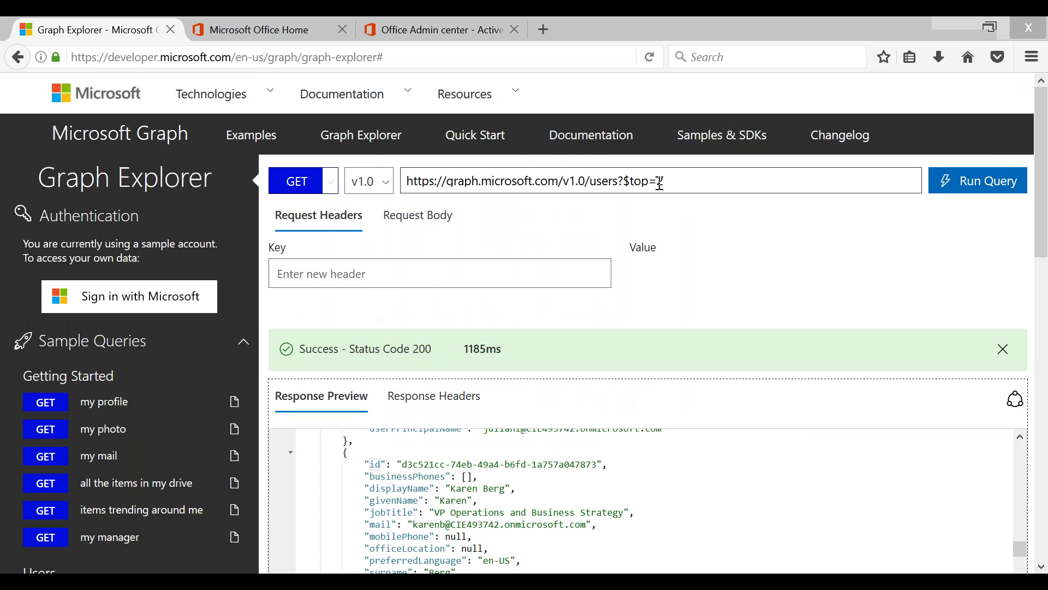
# - Highlight the parts of the request URL: the value 2, the $top=2 parameter, the base users address and the question mark
pyautogui.moveTo(658, 183); pyautogui.dragTo(669, 184)
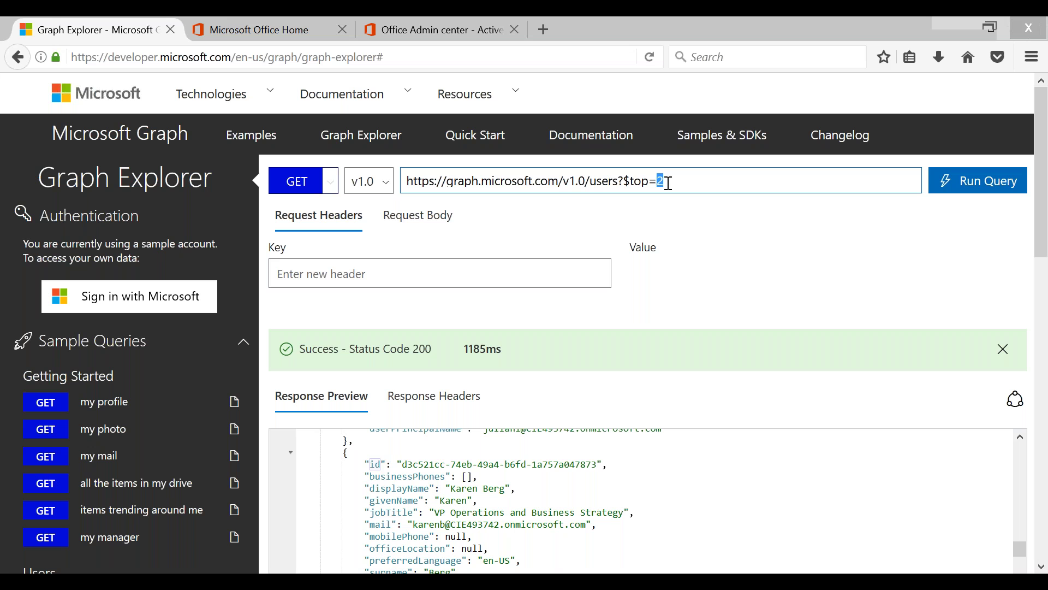
pyautogui.click(626, 183)
pyautogui.moveTo(626, 183); pyautogui.dragTo(689, 184)
pyautogui.click(619, 182)
pyautogui.moveTo(619, 182); pyautogui.dragTo(398, 172)
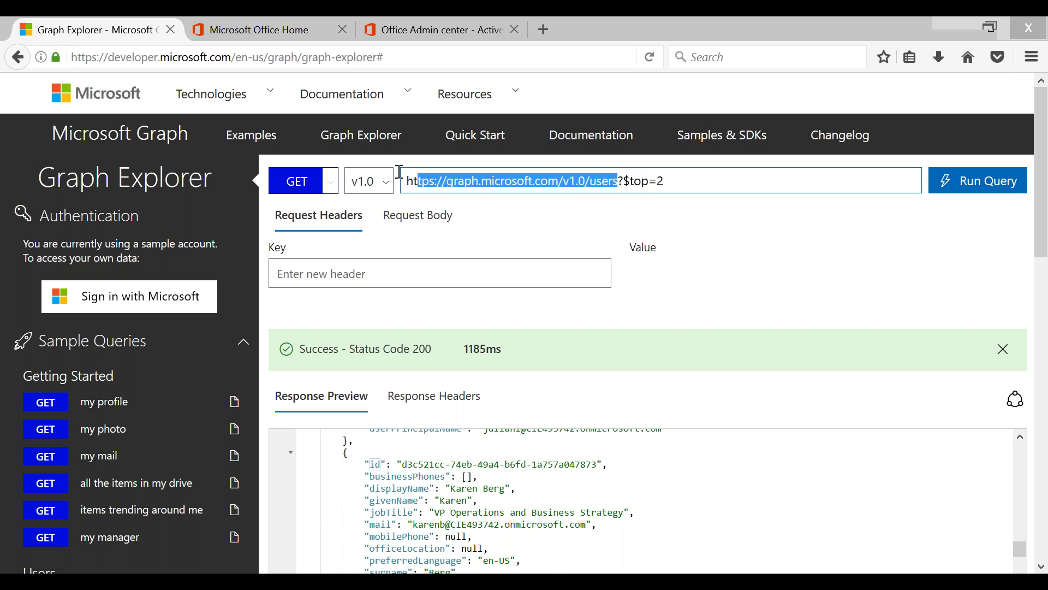
pyautogui.click(621, 186)
pyautogui.moveTo(619, 183); pyautogui.dragTo(625, 184)
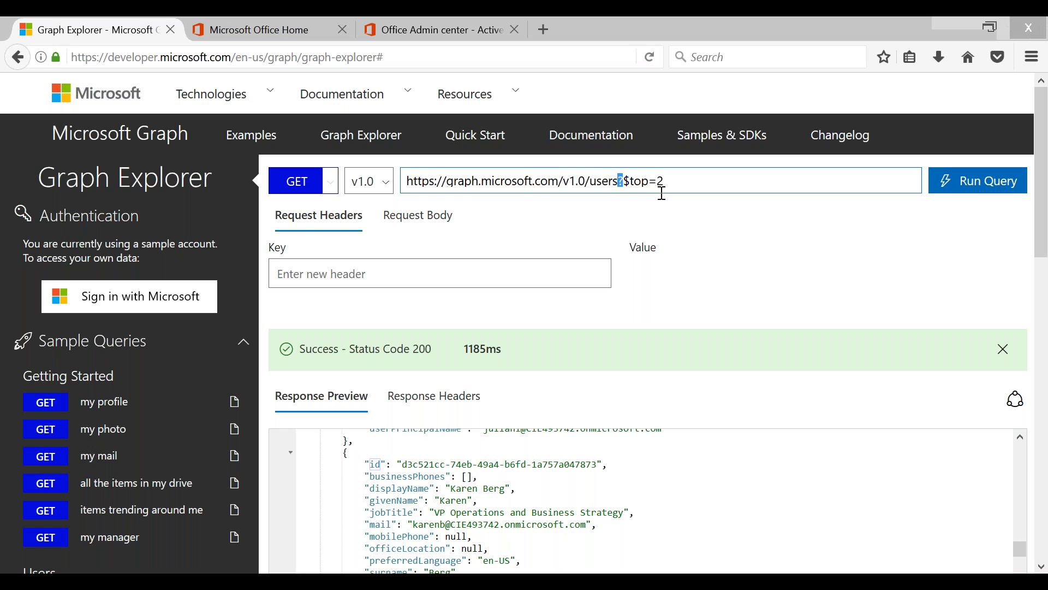
pyautogui.click(641, 182)
pyautogui.moveTo(628, 181); pyautogui.dragTo(678, 183)
pyautogui.click(743, 181)
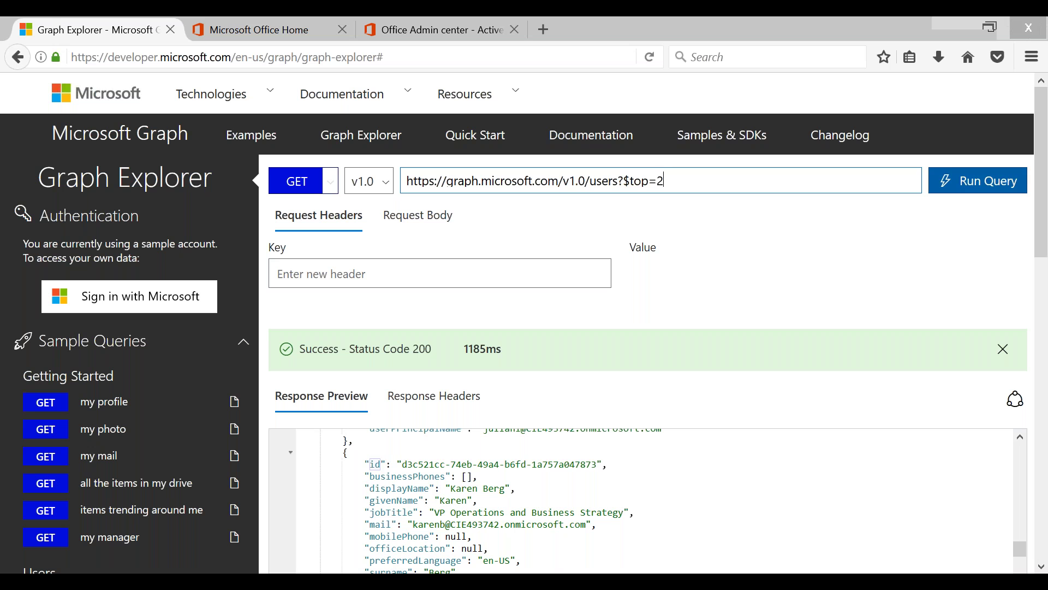
# - Run the users?$top=2 query and collapse both returned user entries in the response preview
pyautogui.click(968, 189)
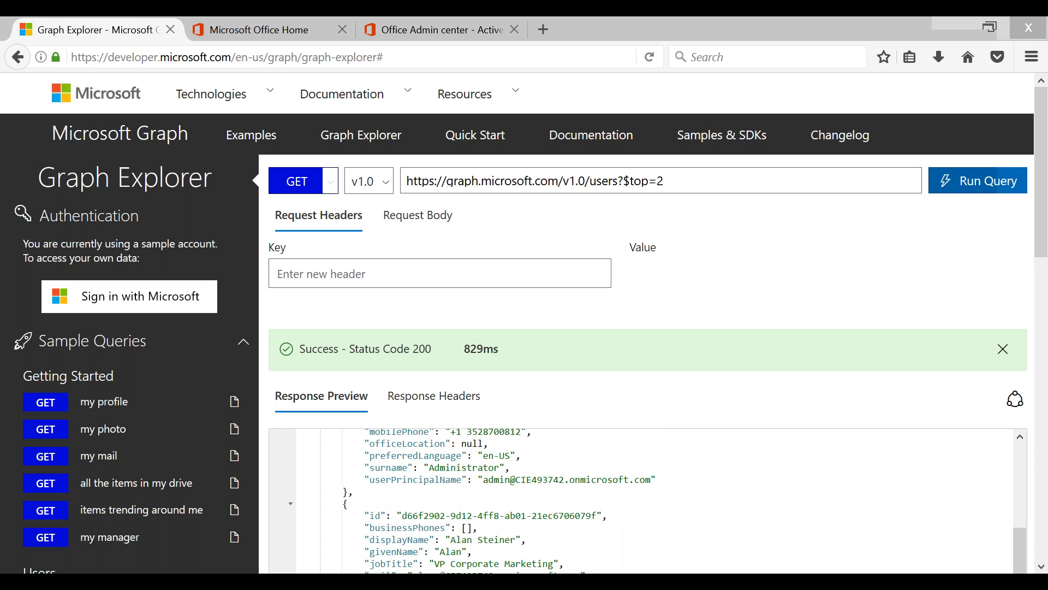
pyautogui.scroll(-3, 290, 309)
pyautogui.click(290, 311)
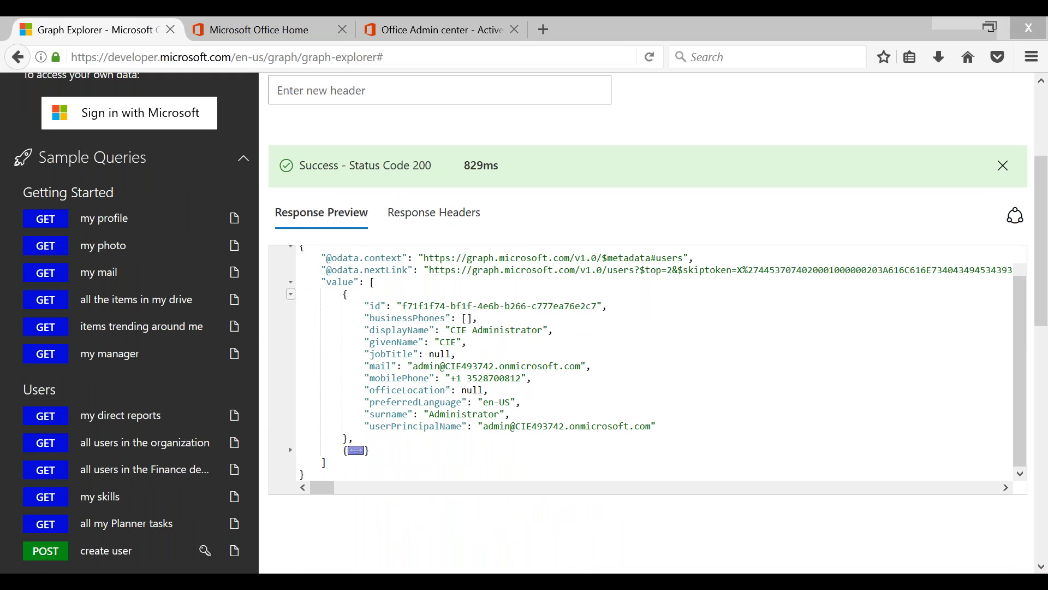
pyautogui.click(290, 293)
pyautogui.scroll(3, 484, 348)
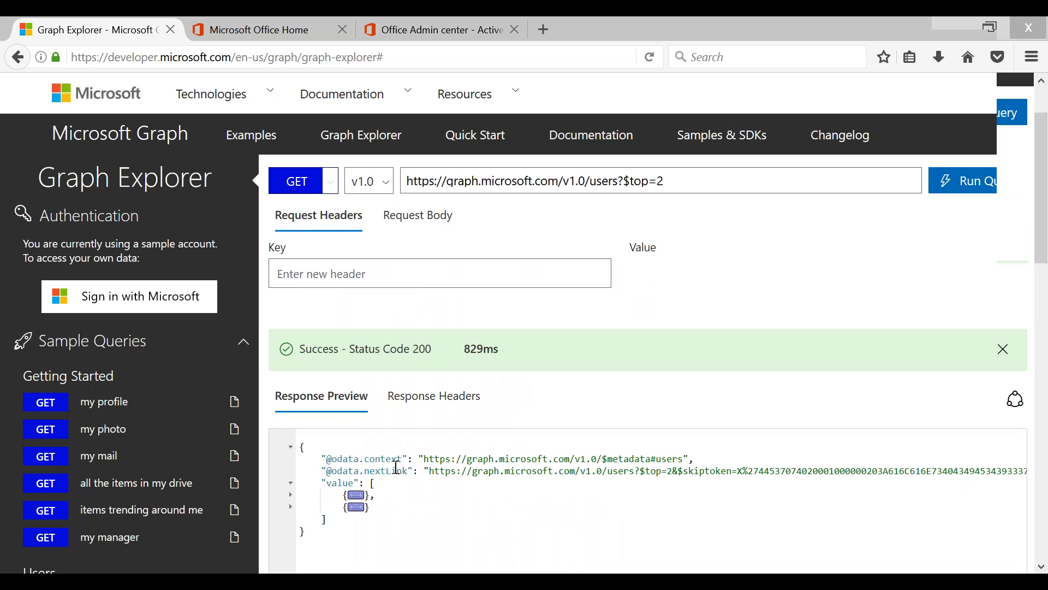
# - Expand the first returned user entry again and review its properties alongside the request URL
pyautogui.scroll(-5, 397, 468)
pyautogui.click(291, 219)
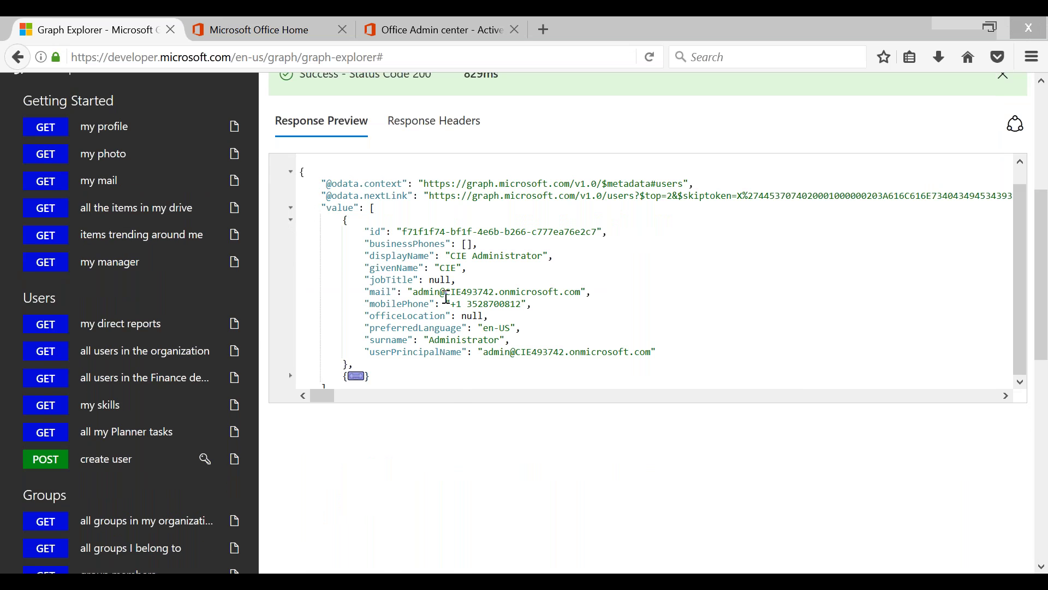
pyautogui.scroll(5, 447, 297)
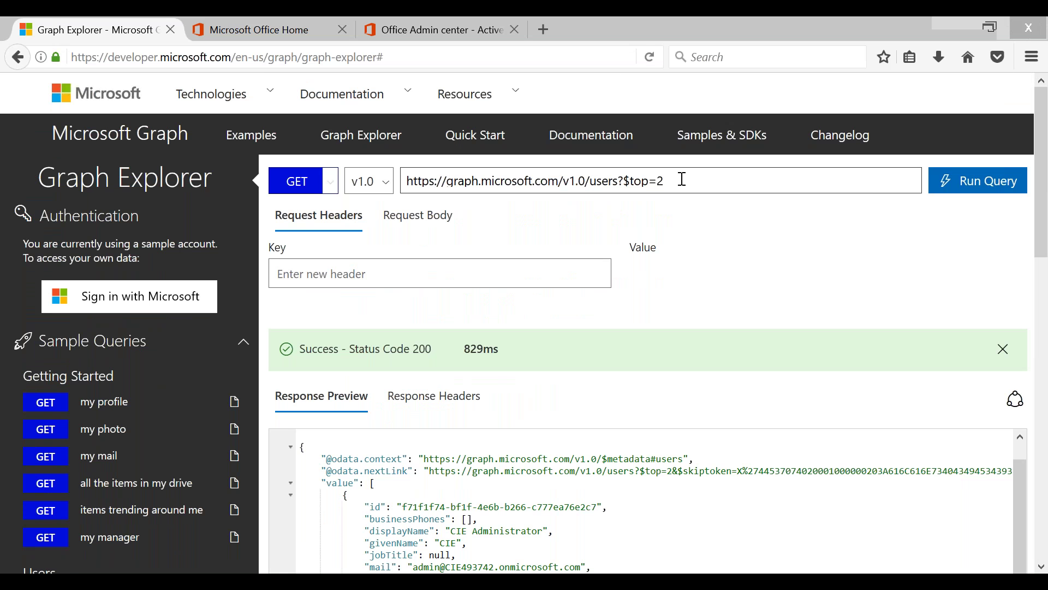
pyautogui.click(459, 268)
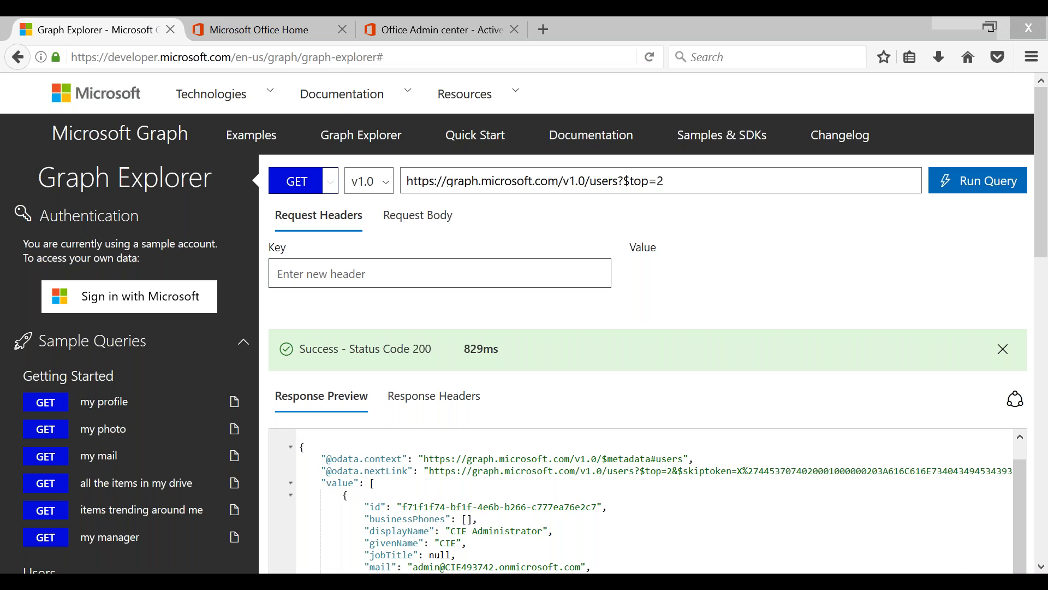
pyautogui.tripleClick(535, 181)
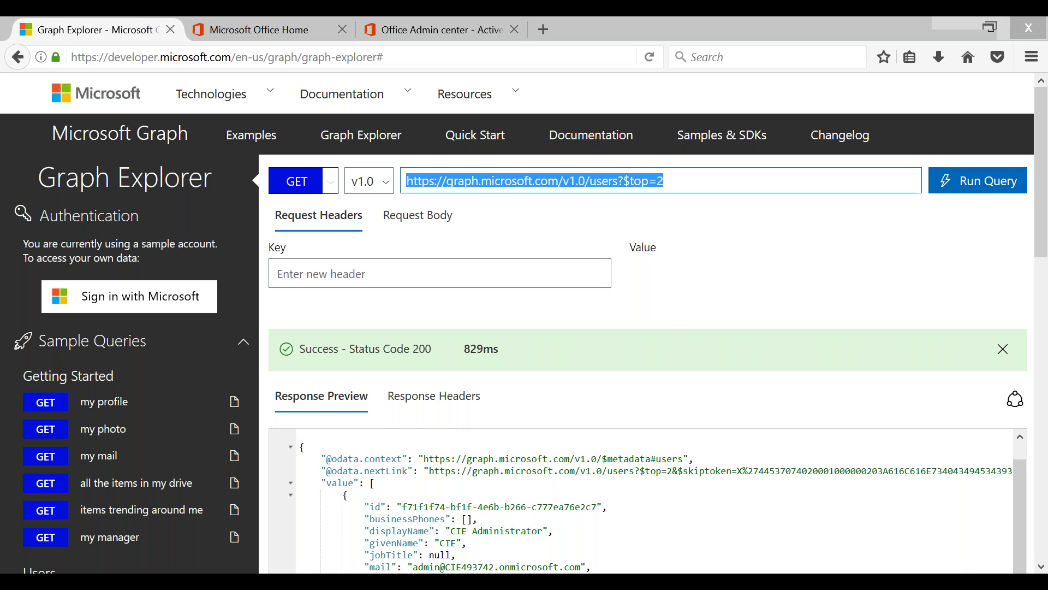
pyautogui.write('https://graph.microsoft.com/v1.0/me/contacts?$count=true')
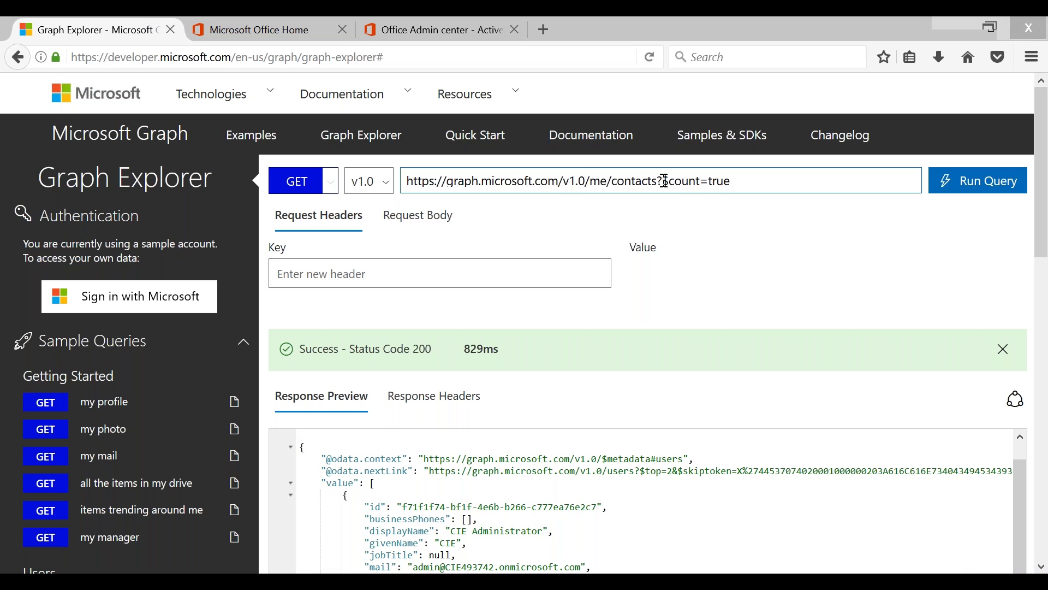
pyautogui.moveTo(663, 181); pyautogui.dragTo(741, 183)
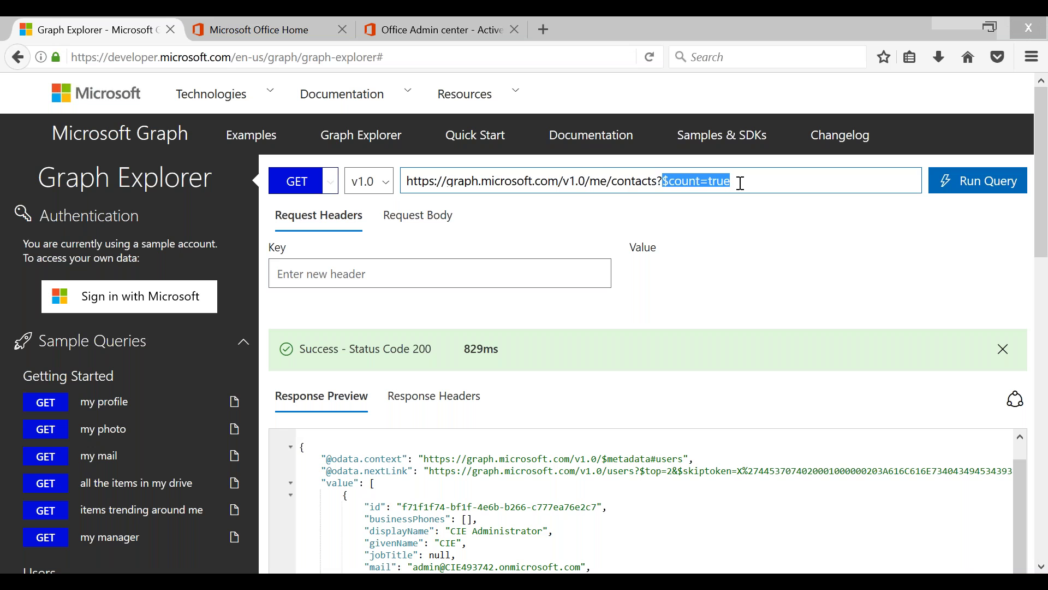
pyautogui.click(808, 185)
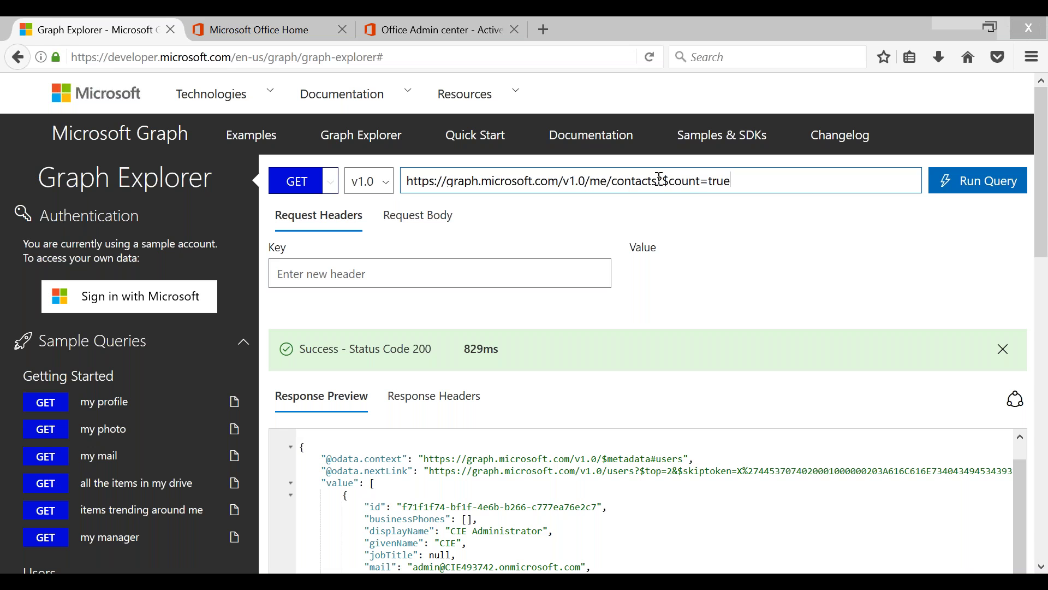
pyautogui.moveTo(673, 184); pyautogui.dragTo(759, 182)
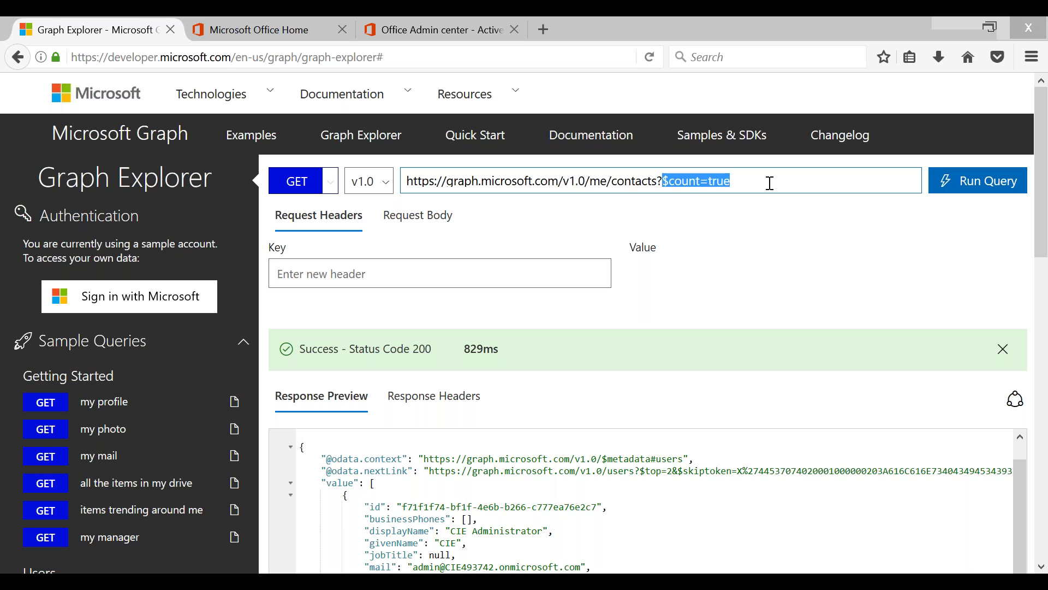
pyautogui.click(786, 184)
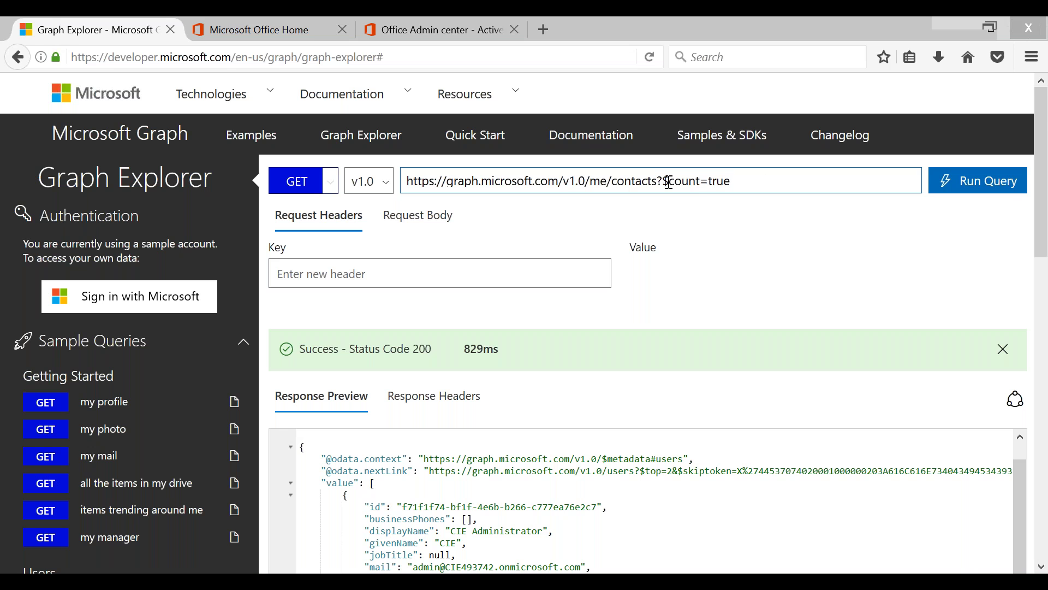
pyautogui.click(978, 186)
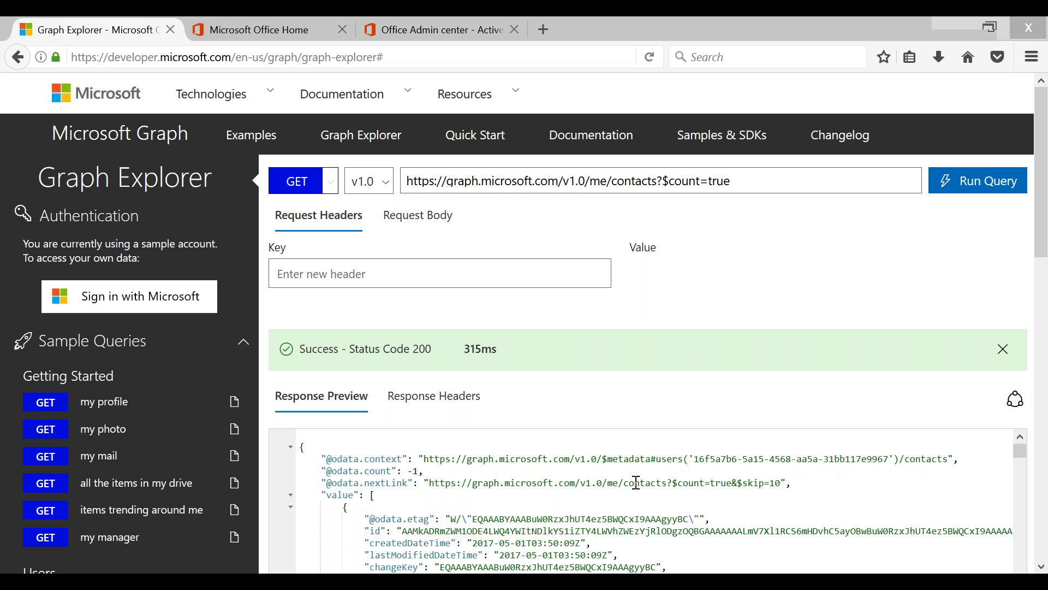
pyautogui.scroll(-3, 637, 484)
pyautogui.scroll(3, 546, 480)
pyautogui.moveTo(418, 471); pyautogui.dragTo(330, 471)
pyautogui.click(867, 473)
pyautogui.scroll(-4, 613, 519)
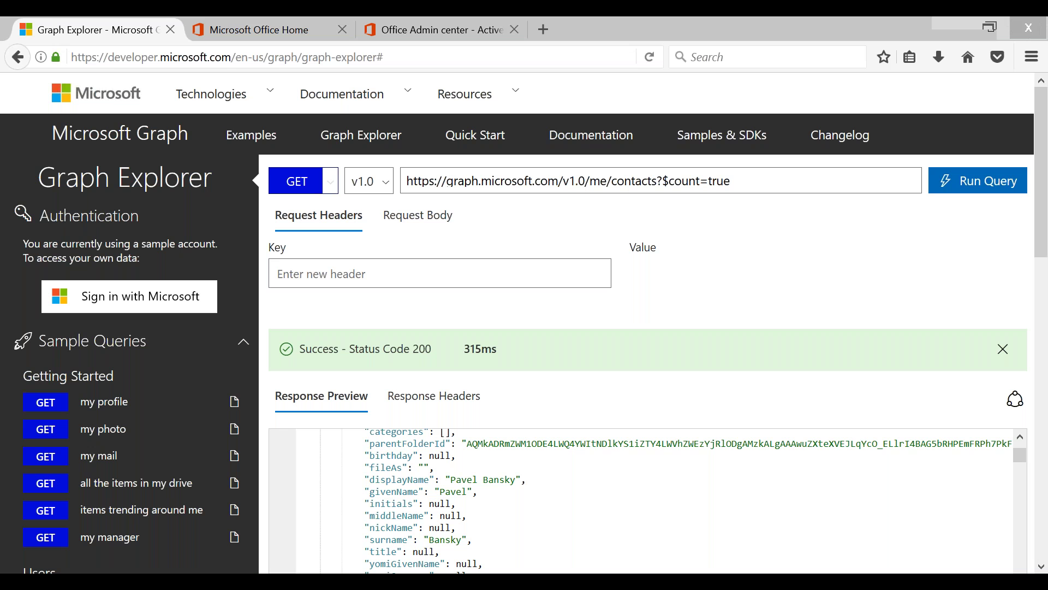
pyautogui.hotkey('shift', 'Home')
pyautogui.write('https://graph.microsoft.com/v1.0/me/events')
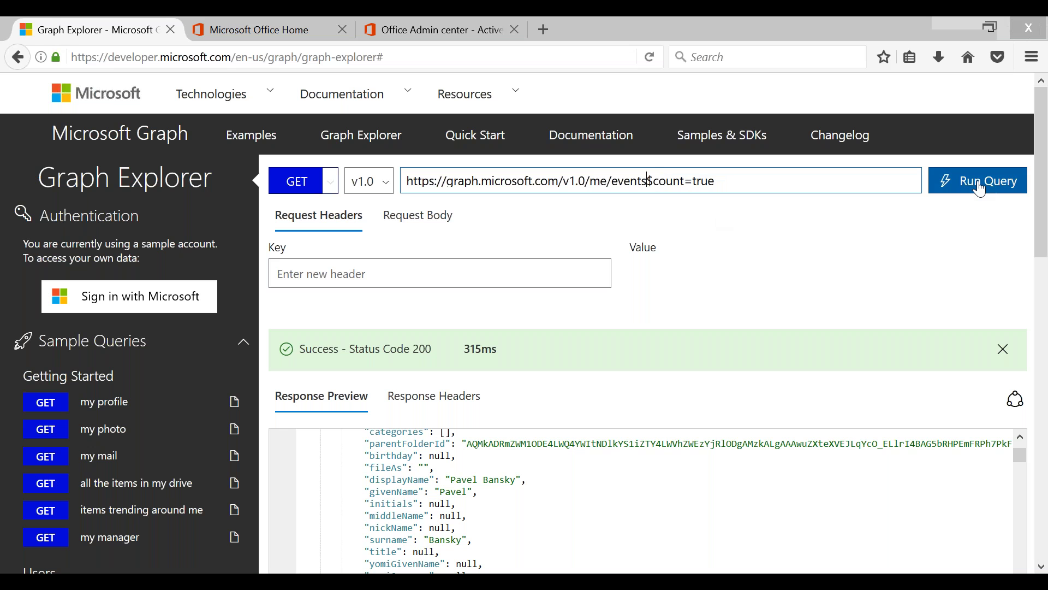
pyautogui.click(648, 181)
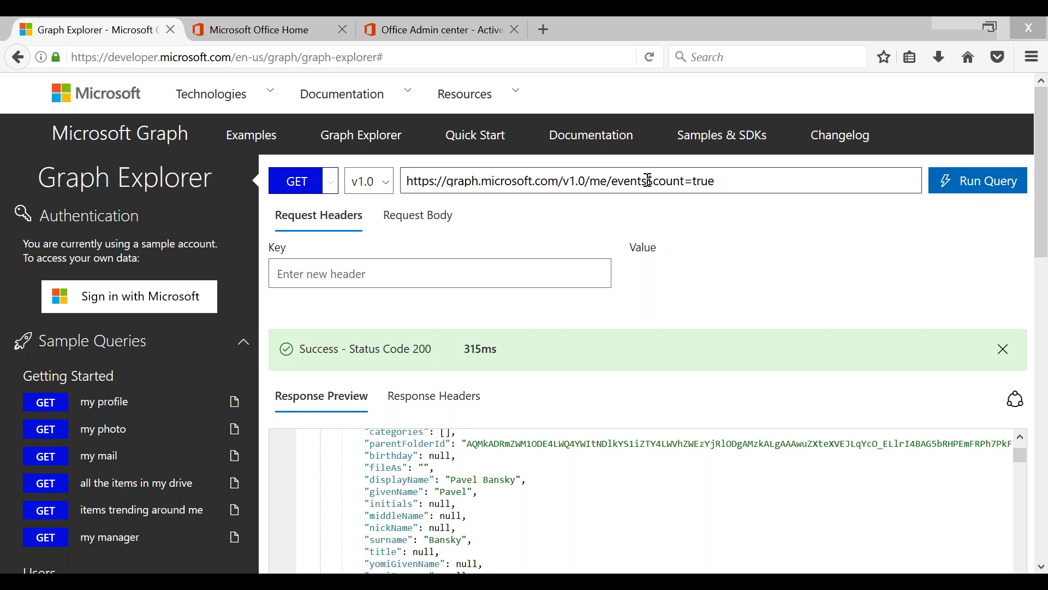
pyautogui.write('?')
pyautogui.press('Return')
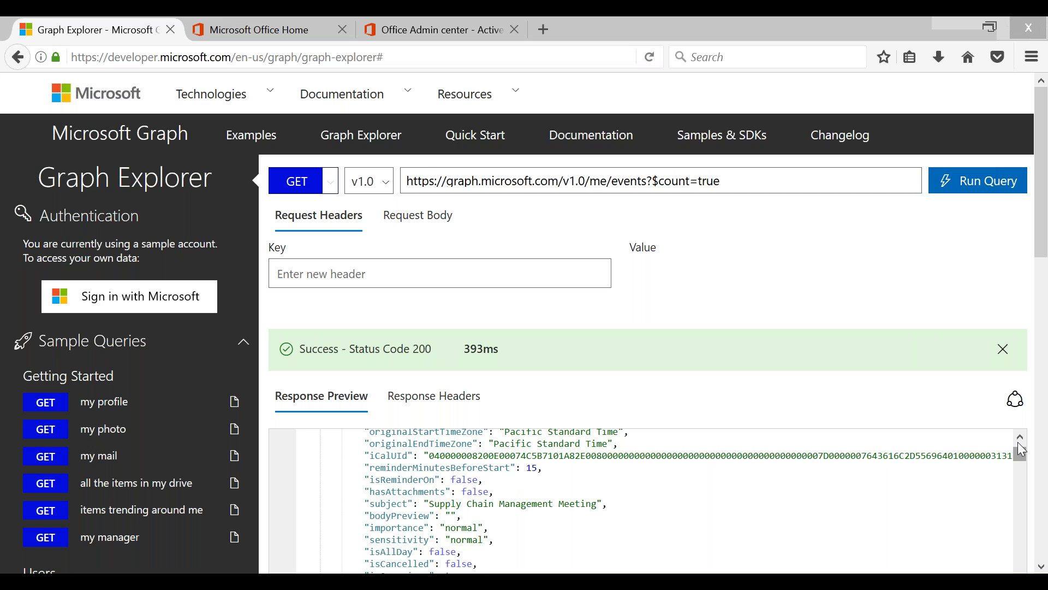
pyautogui.scroll(4, 1019, 441)
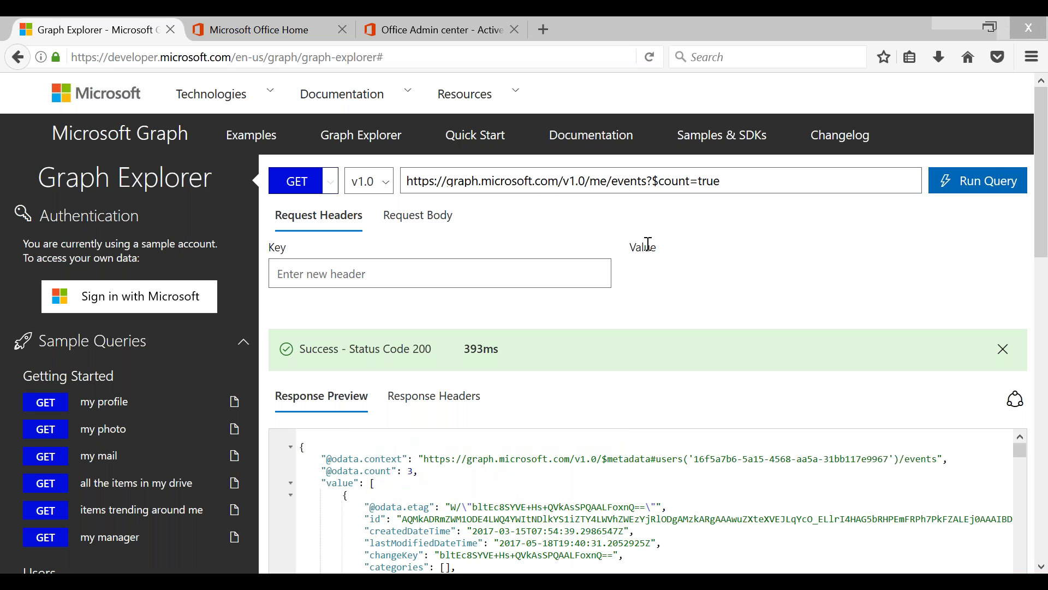
pyautogui.scroll(-1, 753, 255)
pyautogui.scroll(-1, 571, 128)
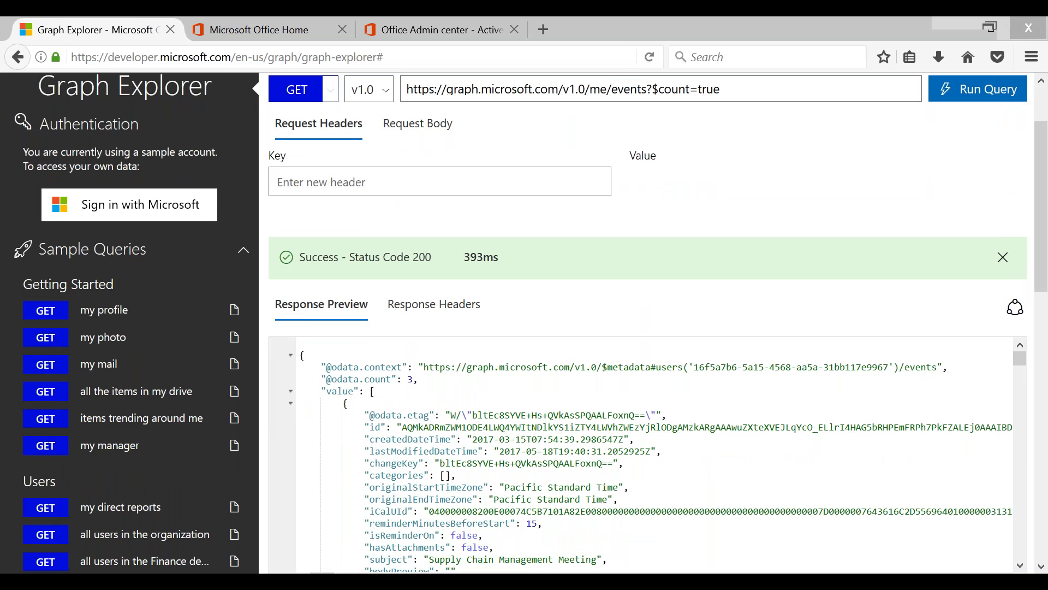
pyautogui.moveTo(321, 379); pyautogui.dragTo(423, 381)
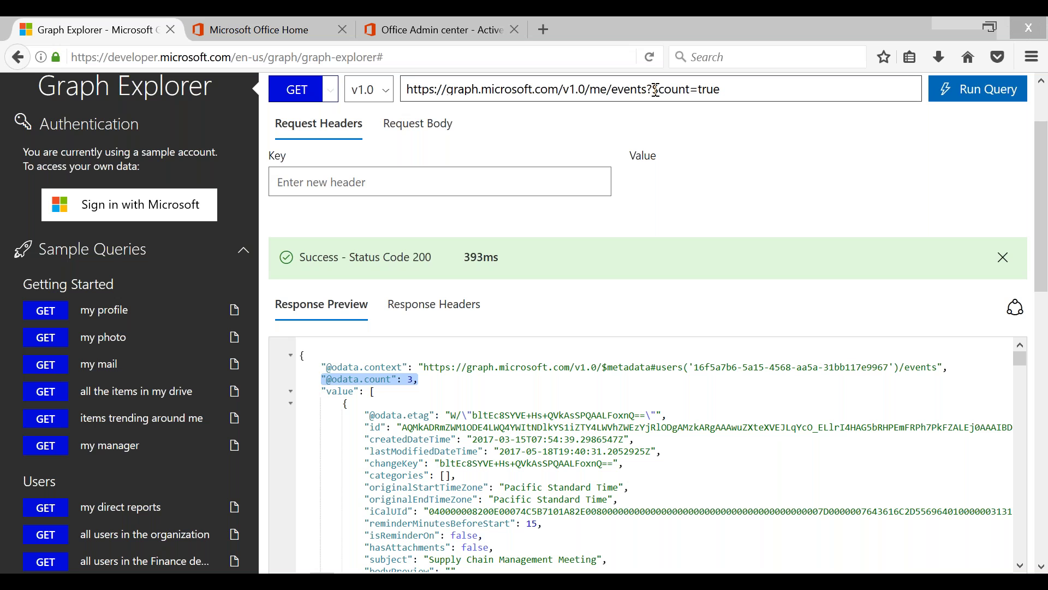
pyautogui.moveTo(664, 89); pyautogui.dragTo(784, 89)
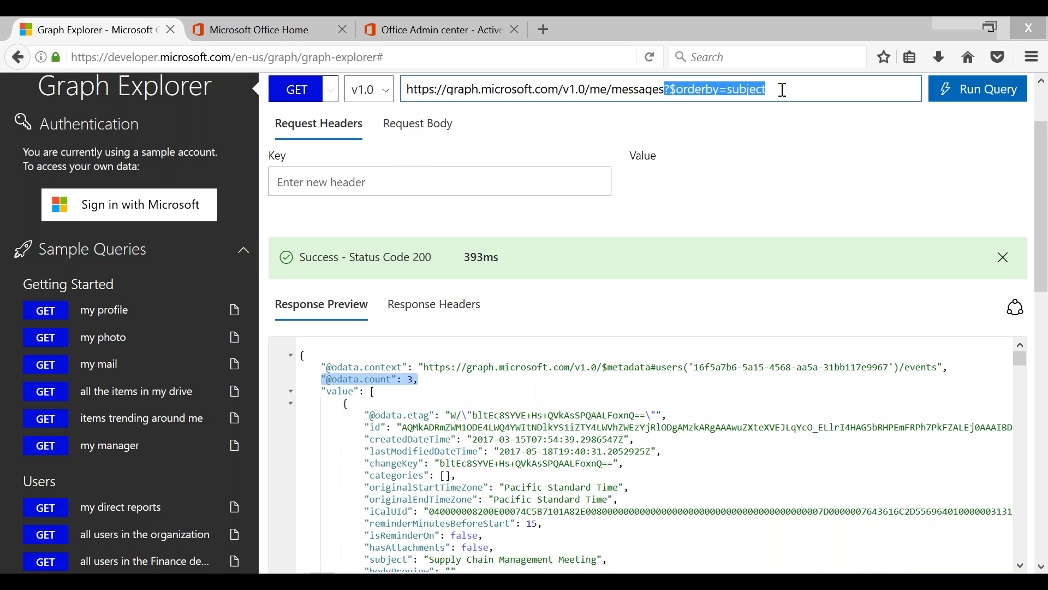
pyautogui.press('BackSpace')
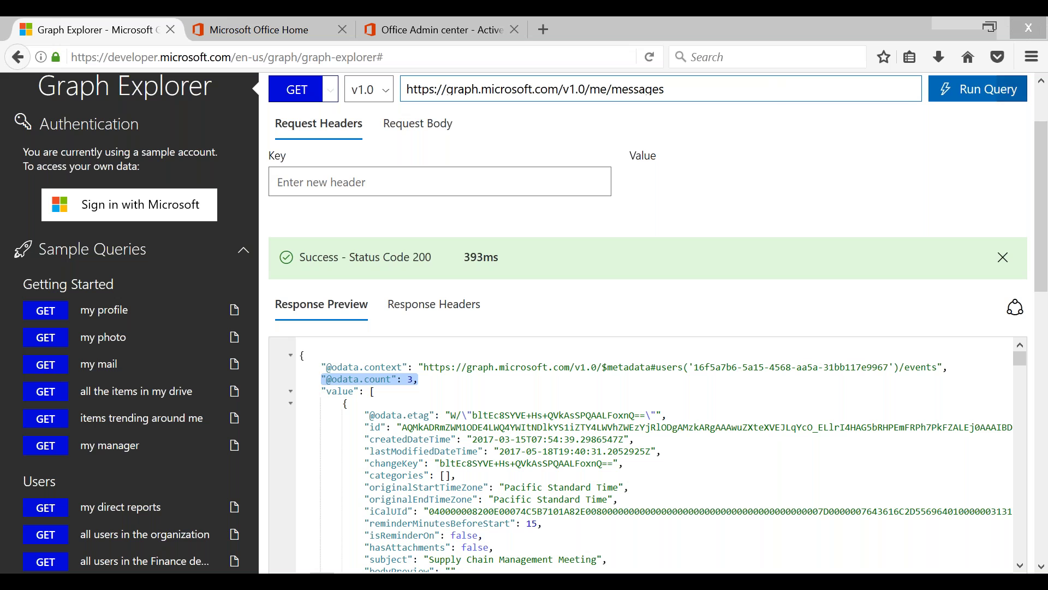
pyautogui.click(998, 90)
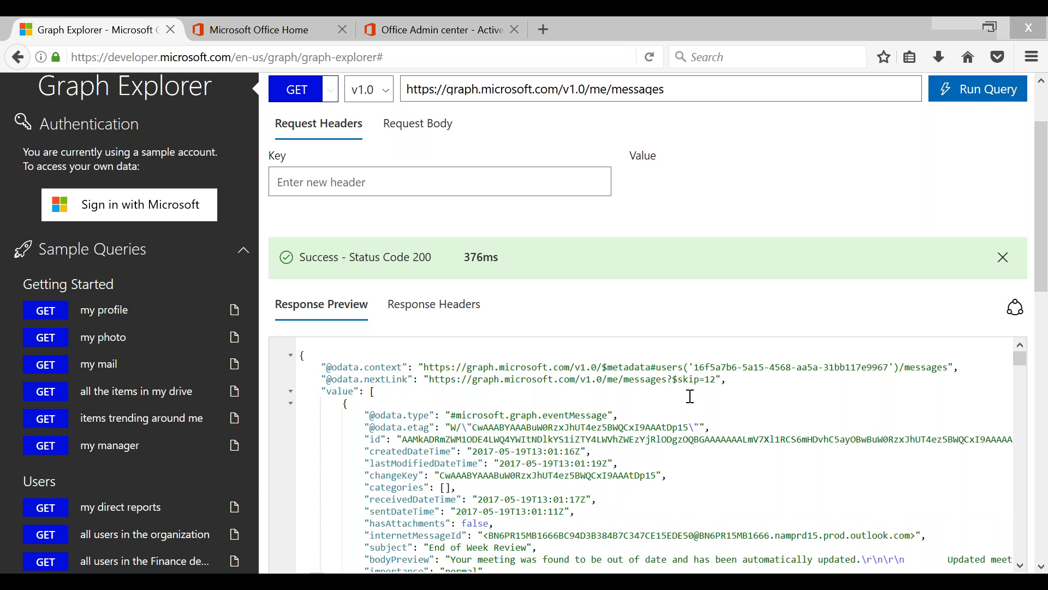
pyautogui.doubleClick(680, 89)
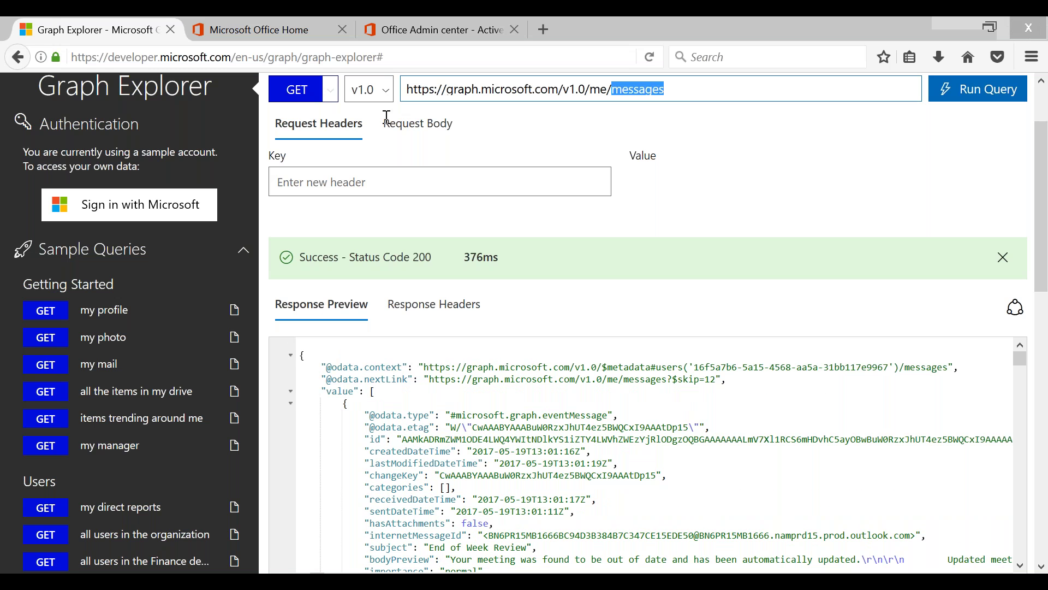
pyautogui.hotkey('ctrl', 'a')
pyautogui.write('https://graph.microsoft.com/v1.0/me/messages?$orderby=subject')
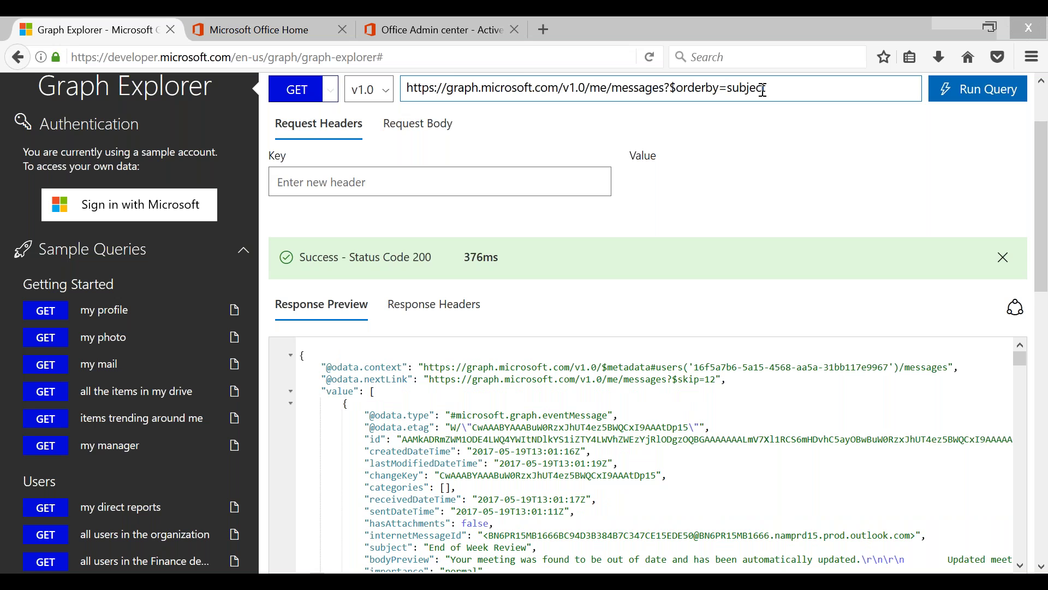
pyautogui.click(988, 98)
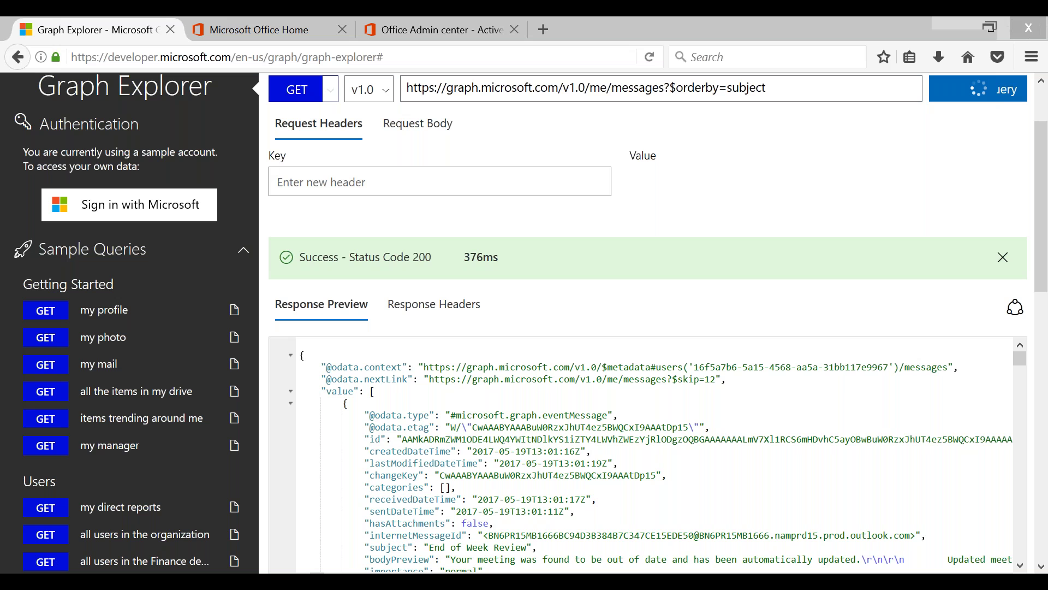
pyautogui.moveTo(675, 88); pyautogui.dragTo(771, 88)
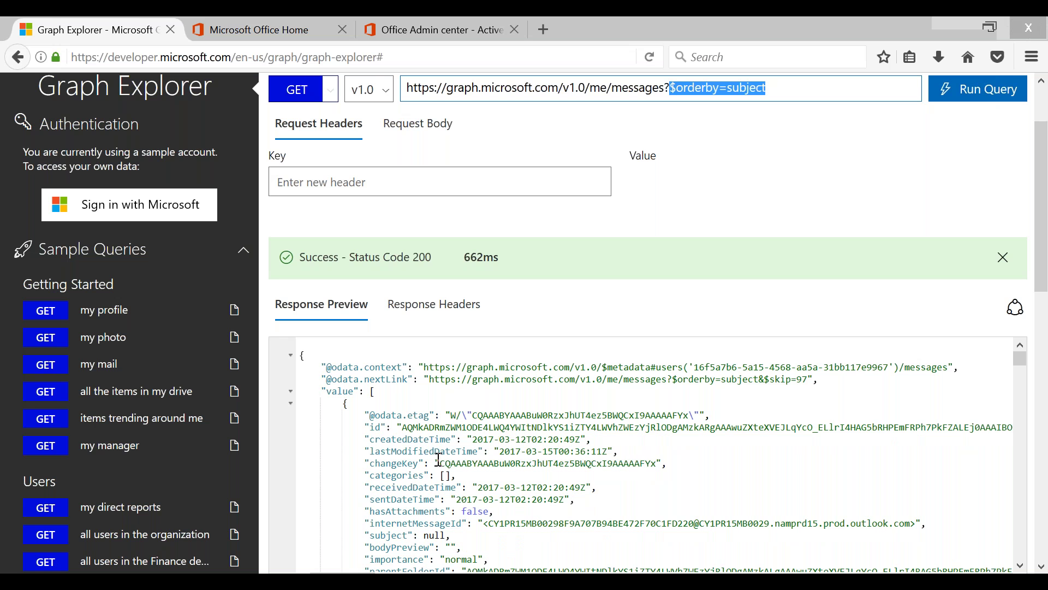
pyautogui.hotkey('ctrl', 'shift', 'Right')
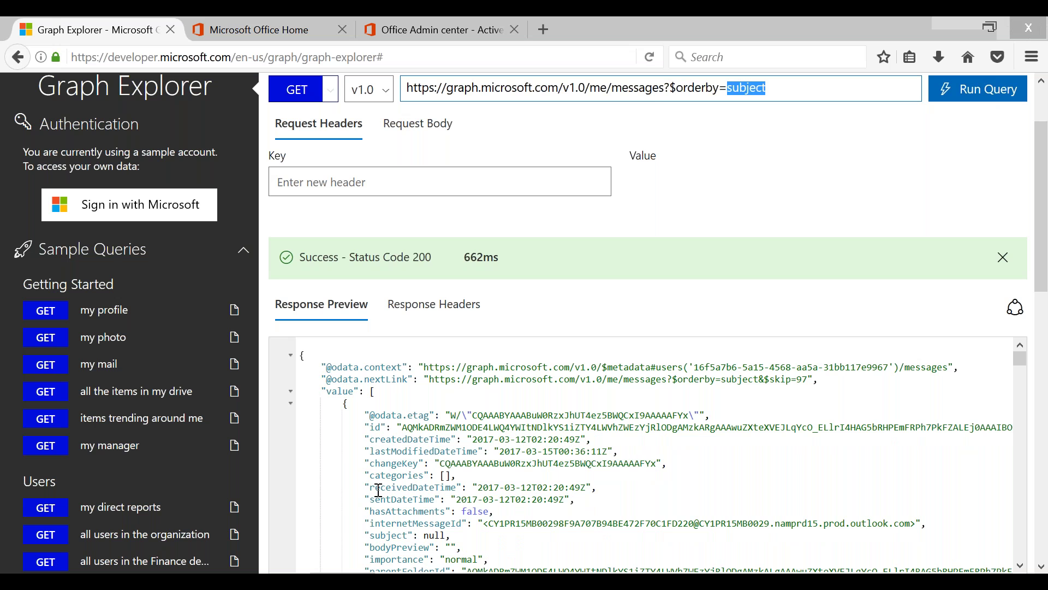
# - Highlight the subject property of the first message in the response preview
pyautogui.scroll(-1, 378, 491)
pyautogui.click(382, 403)
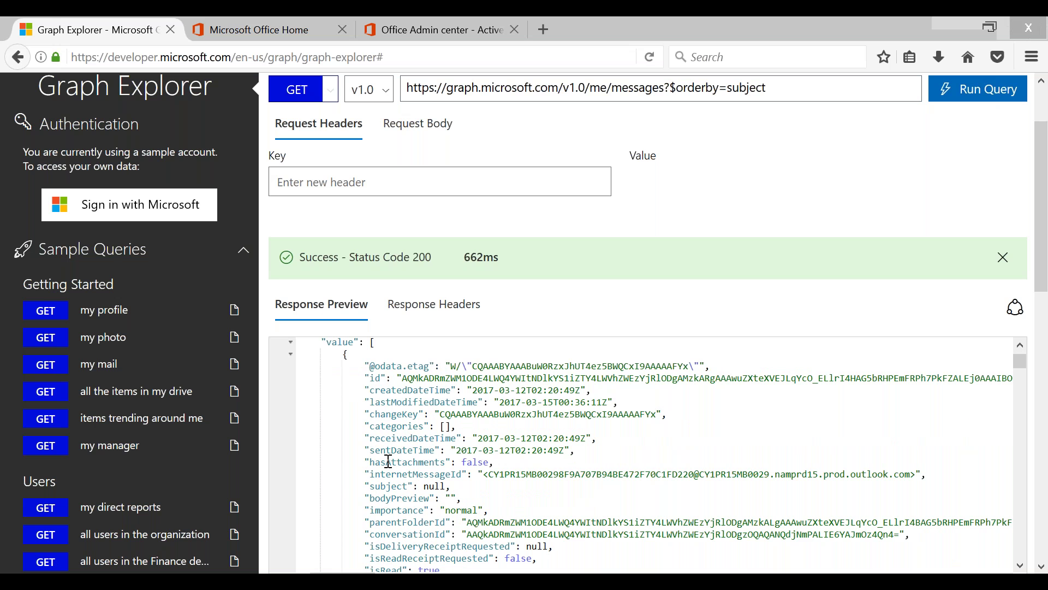
pyautogui.doubleClick(382, 402)
pyautogui.doubleClick(389, 451)
pyautogui.doubleClick(385, 474)
pyautogui.doubleClick(385, 487)
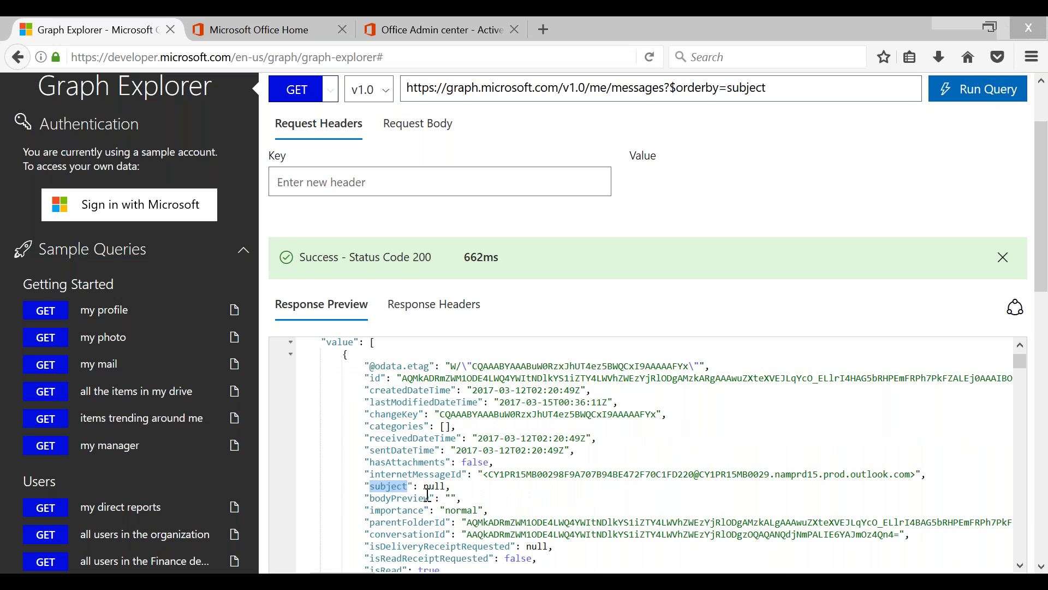
pyautogui.click(362, 485)
# - Look through the subjects of the next few messages, then highlight the first message's subject value in the response
pyautogui.scroll(-4, 845, 392)
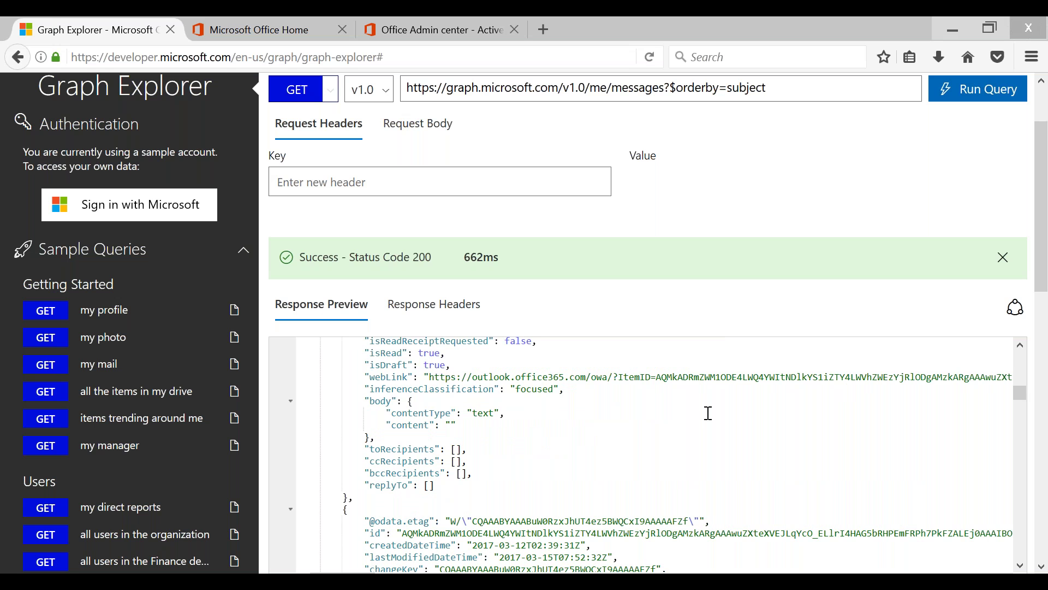
pyautogui.scroll(-5, 707, 414)
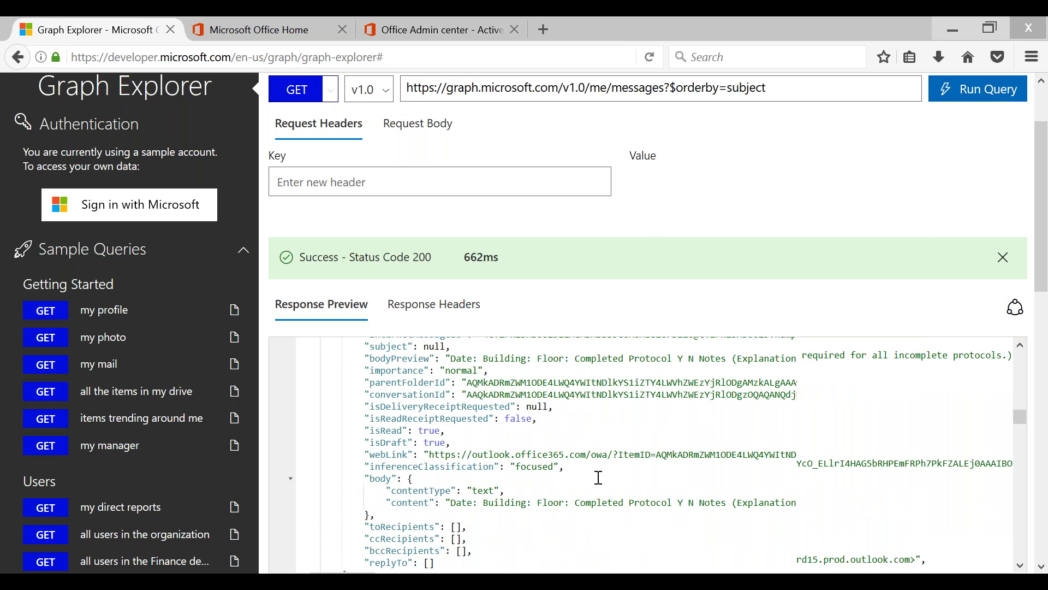
pyautogui.scroll(-3, 597, 477)
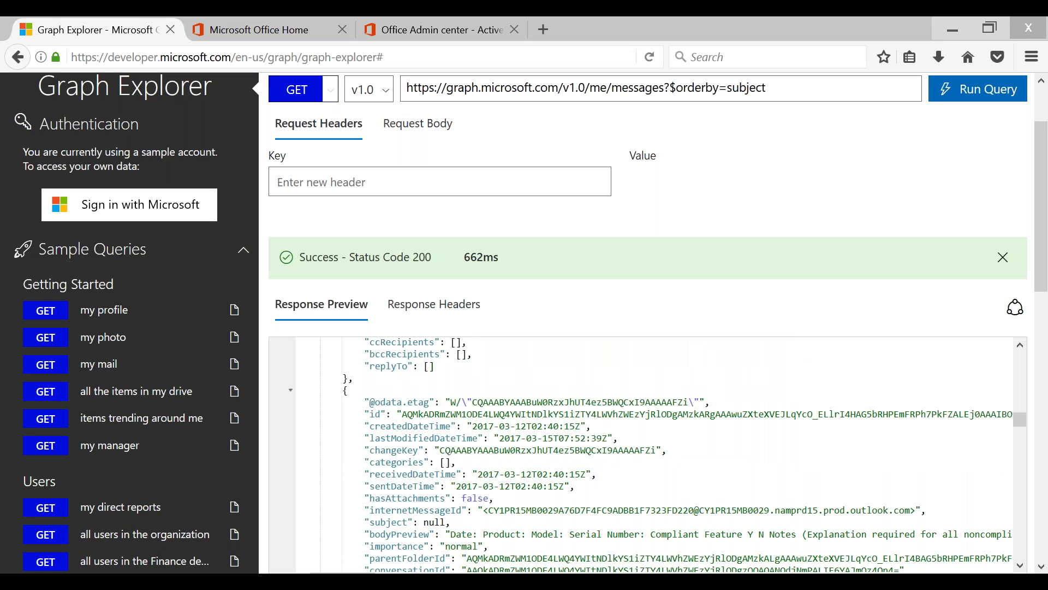
pyautogui.scroll(4, 644, 453)
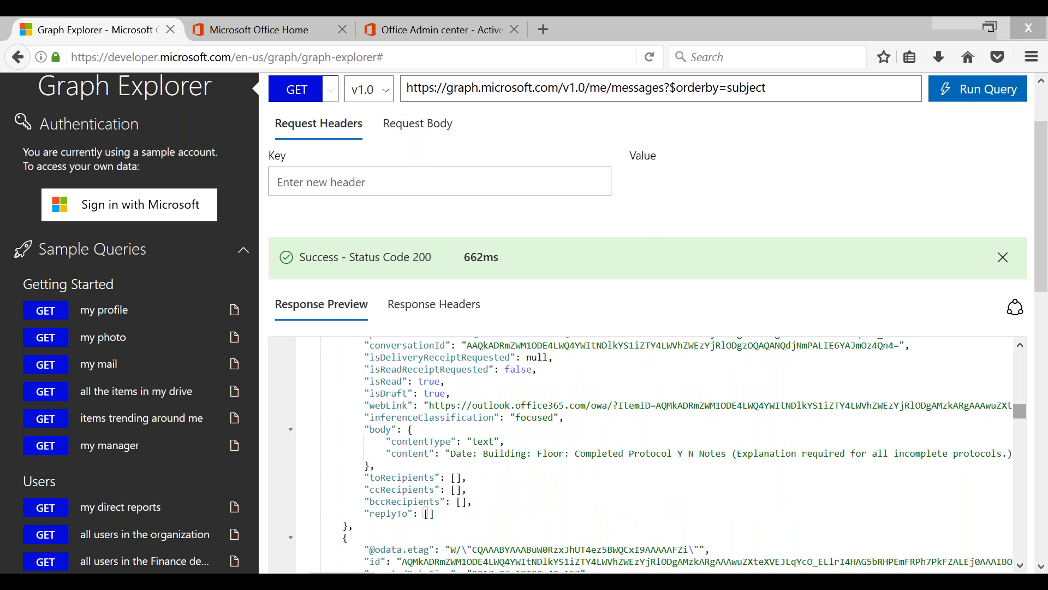
pyautogui.scroll(5, 427, 514)
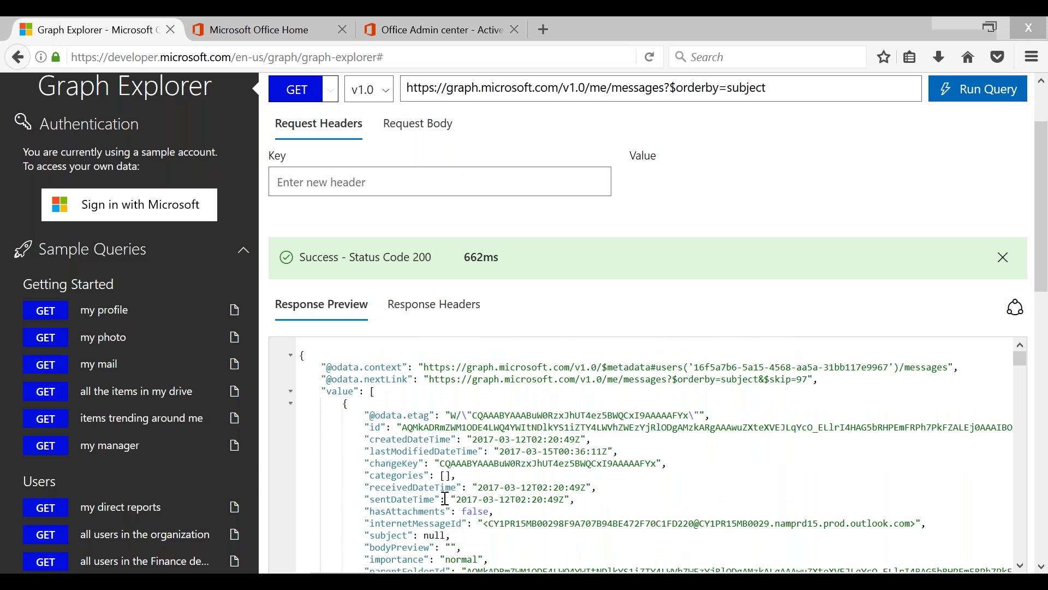
pyautogui.scroll(-1, 445, 499)
pyautogui.doubleClick(434, 486)
# - Append desc to the $orderby=subject parameter of the messages request and run the query
pyautogui.click(780, 96)
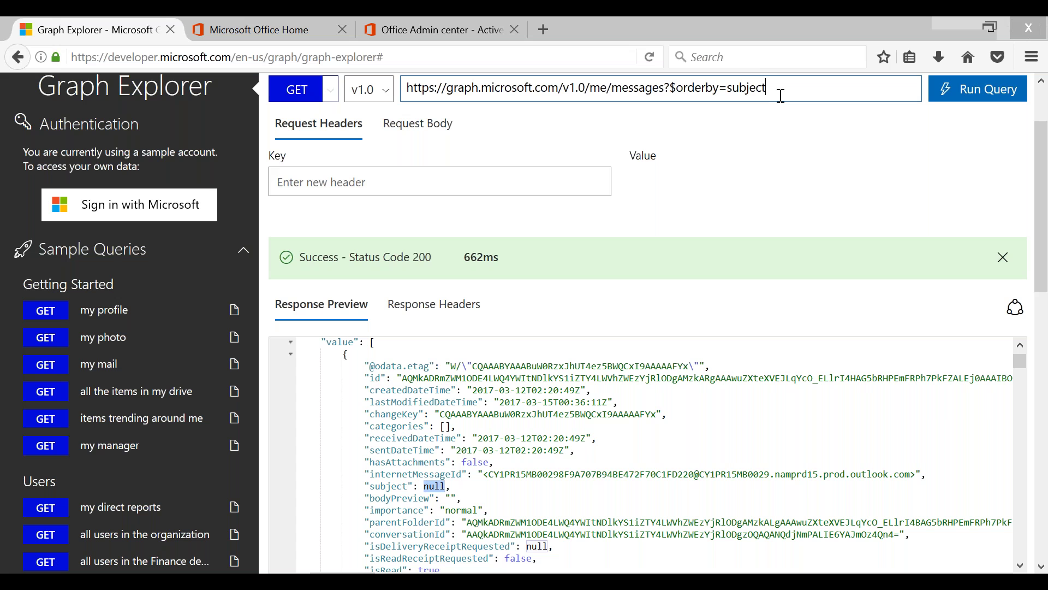
pyautogui.write('desc')
pyautogui.doubleClick(778, 88)
pyautogui.click(964, 89)
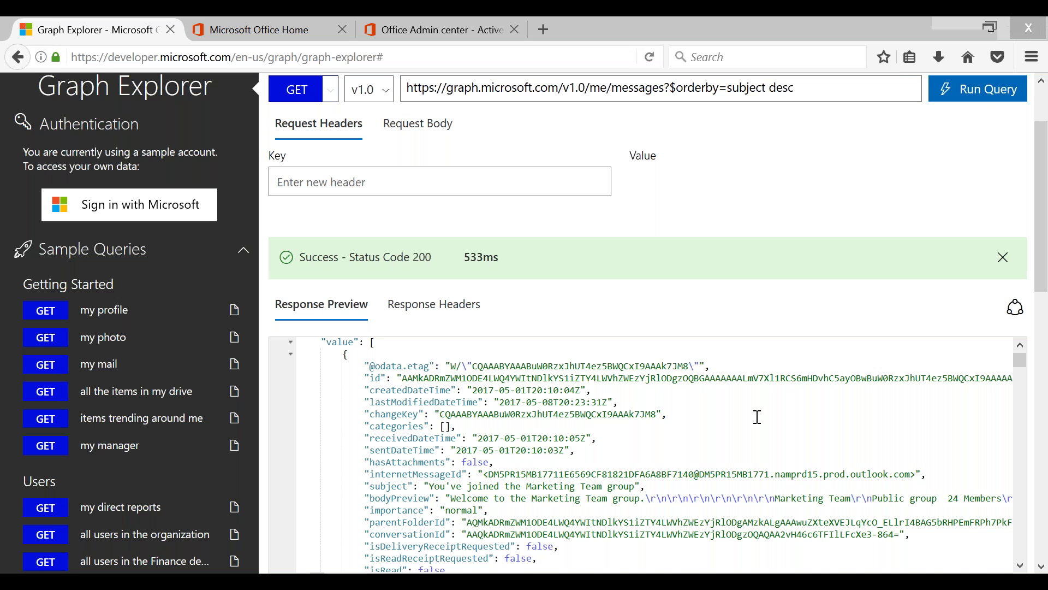
# - Examine the descending results and highlight the subject value of the first message
pyautogui.scroll(2, 759, 416)
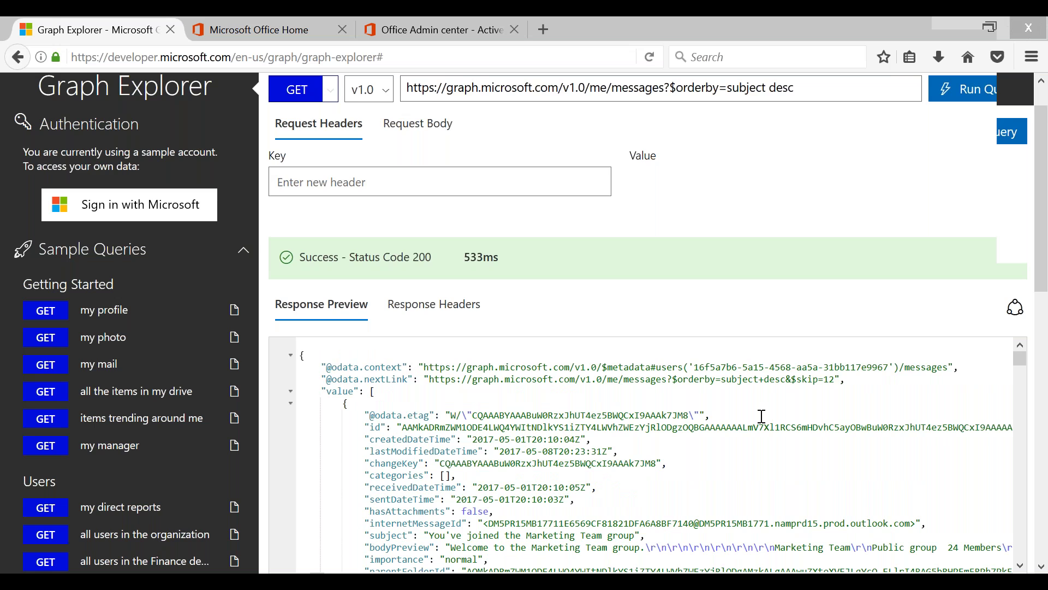
pyautogui.scroll(2, 762, 417)
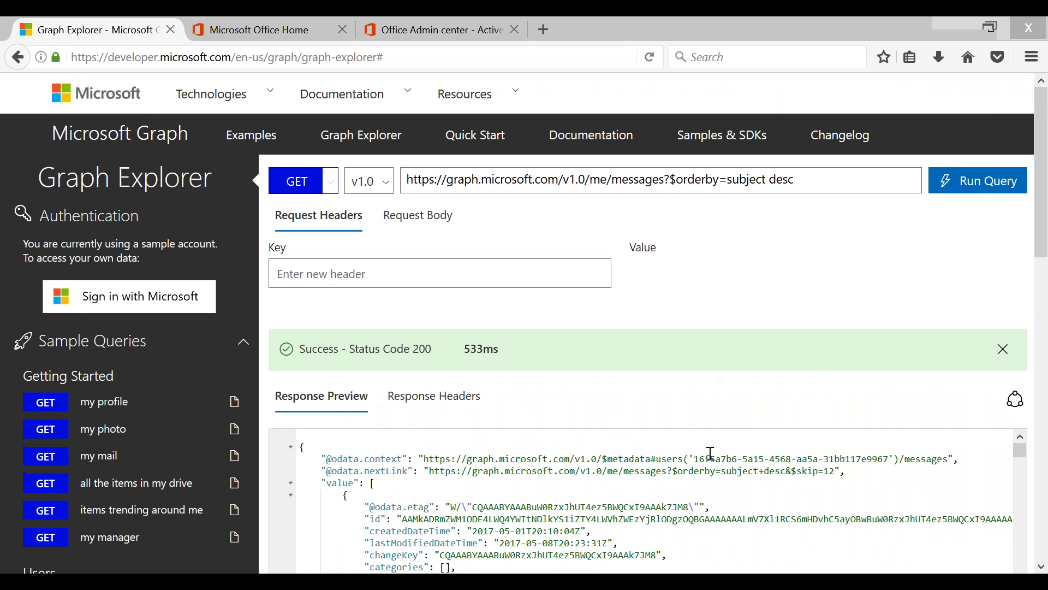
pyautogui.scroll(-2, 449, 463)
pyautogui.scroll(-4, 645, 306)
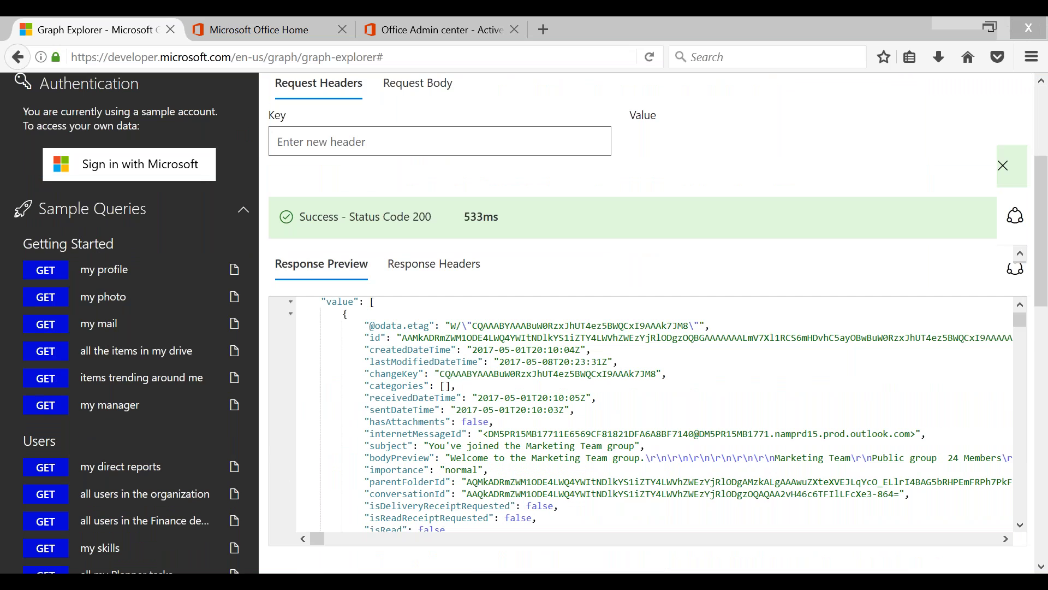
pyautogui.scroll(-2, 645, 361)
pyautogui.doubleClick(388, 345)
pyautogui.moveTo(429, 346); pyautogui.dragTo(628, 346)
pyautogui.click(741, 215)
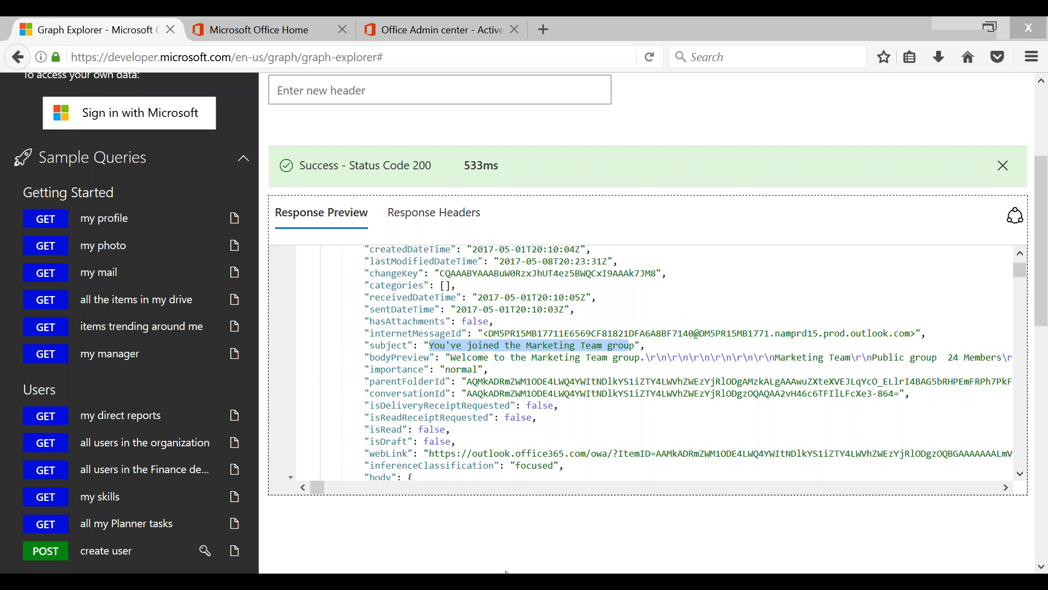
# - Run the sample query for all users in the organization and view its request URL and response
pyautogui.scroll(5, 546, 383)
pyautogui.click(145, 443)
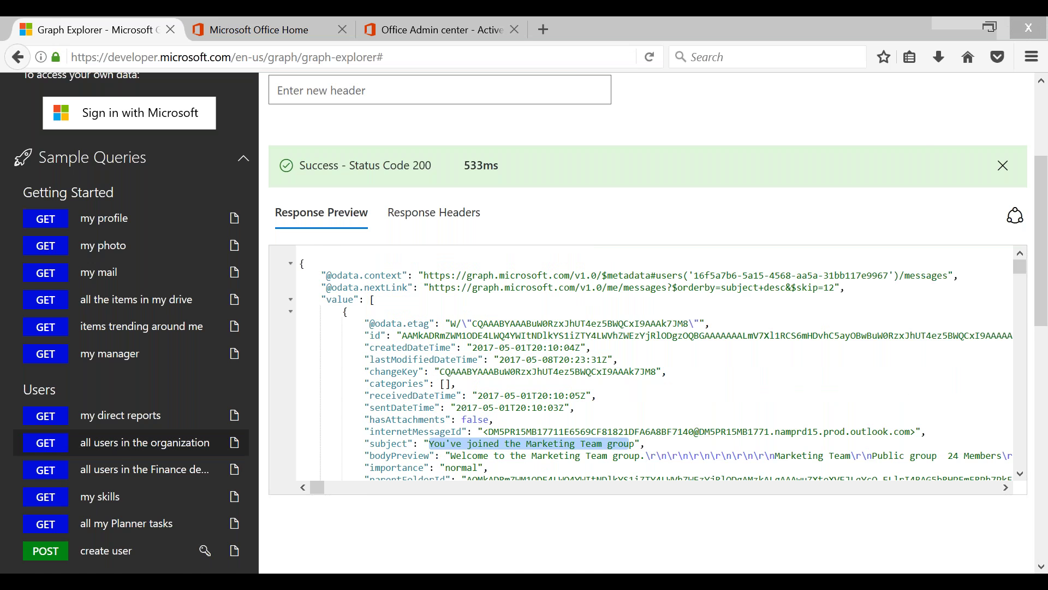
pyautogui.scroll(2, 650, 327)
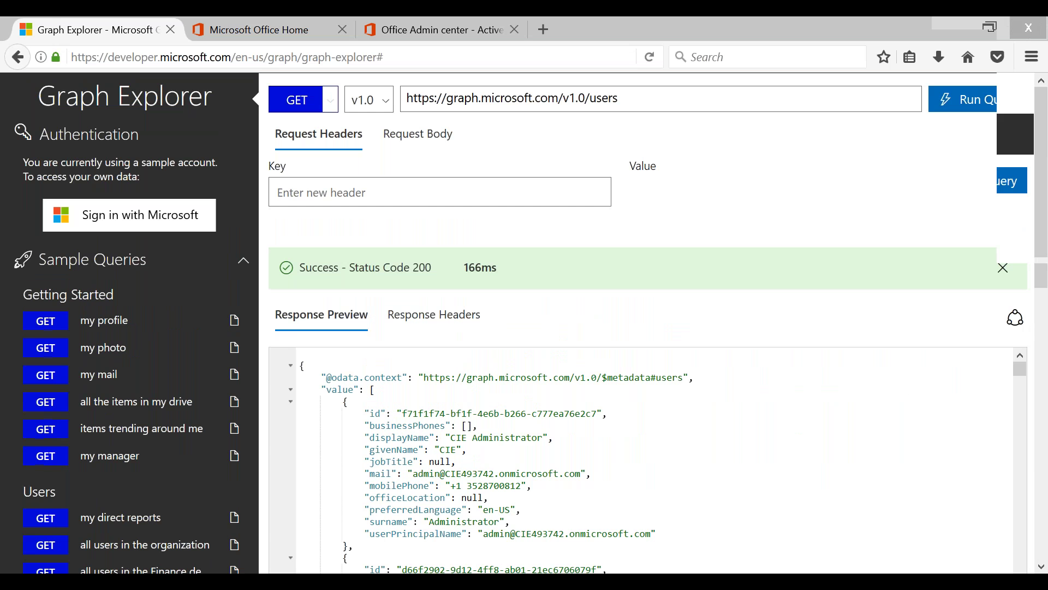
pyautogui.scroll(2, 816, 243)
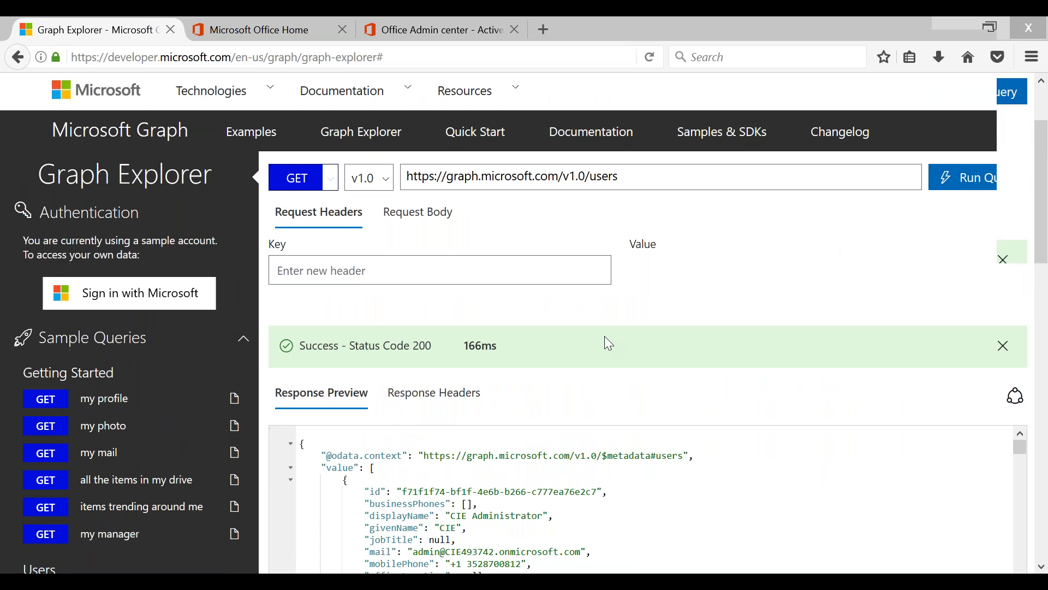
pyautogui.scroll(-3, 605, 336)
pyautogui.scroll(3, 604, 336)
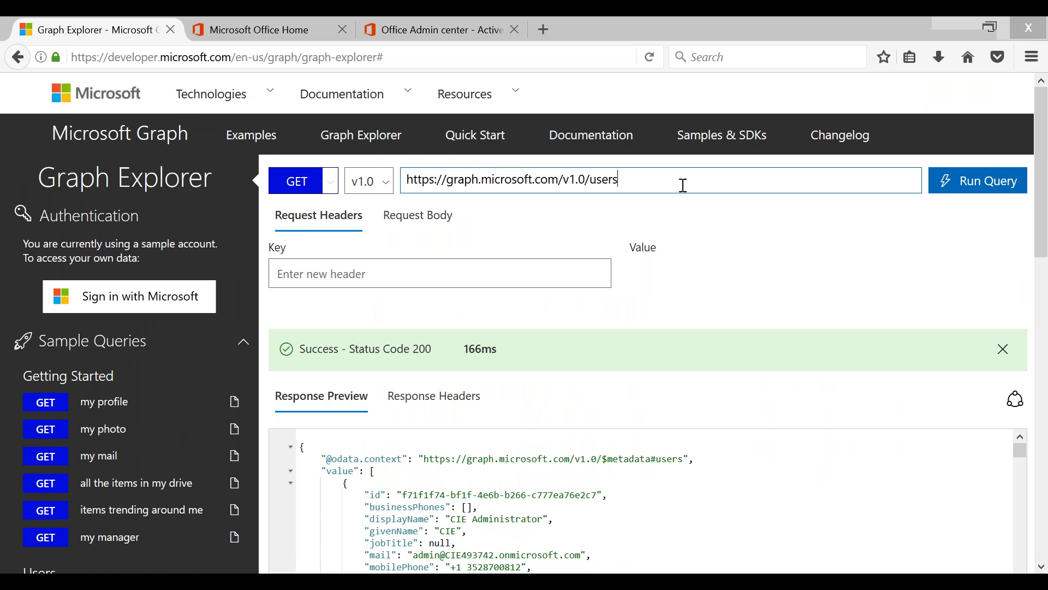
# - Add ?$skip=10 to the users request URL and run the query
pyautogui.write('?s')
pyautogui.press('BackSpace')
pyautogui.write('$skip=10')
pyautogui.click(968, 184)
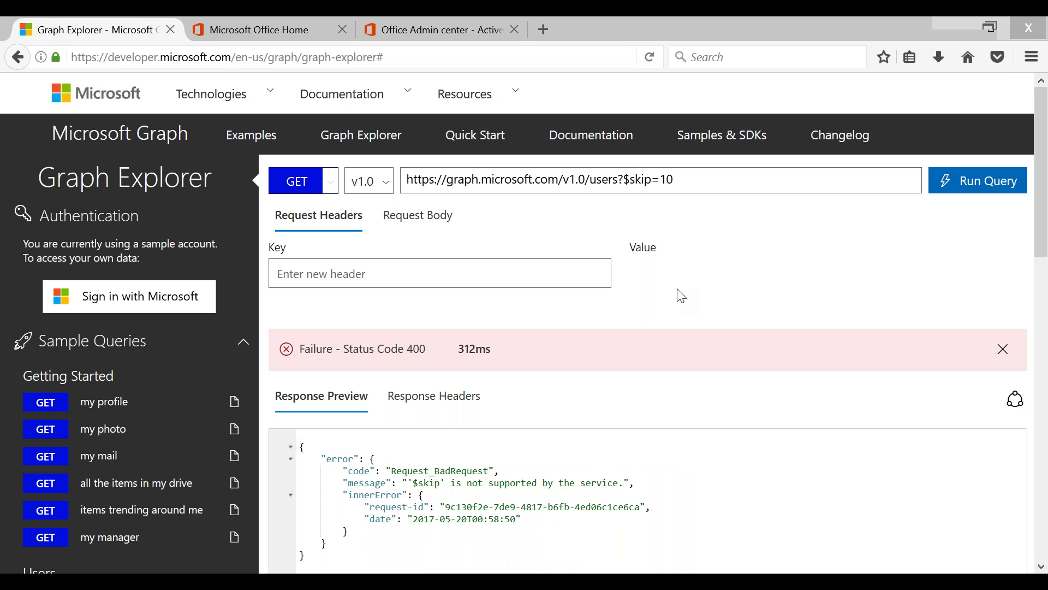
# - Replace users with me/messages in the $skip=10 request URL, run the query and examine the returned messages
pyautogui.click(603, 180)
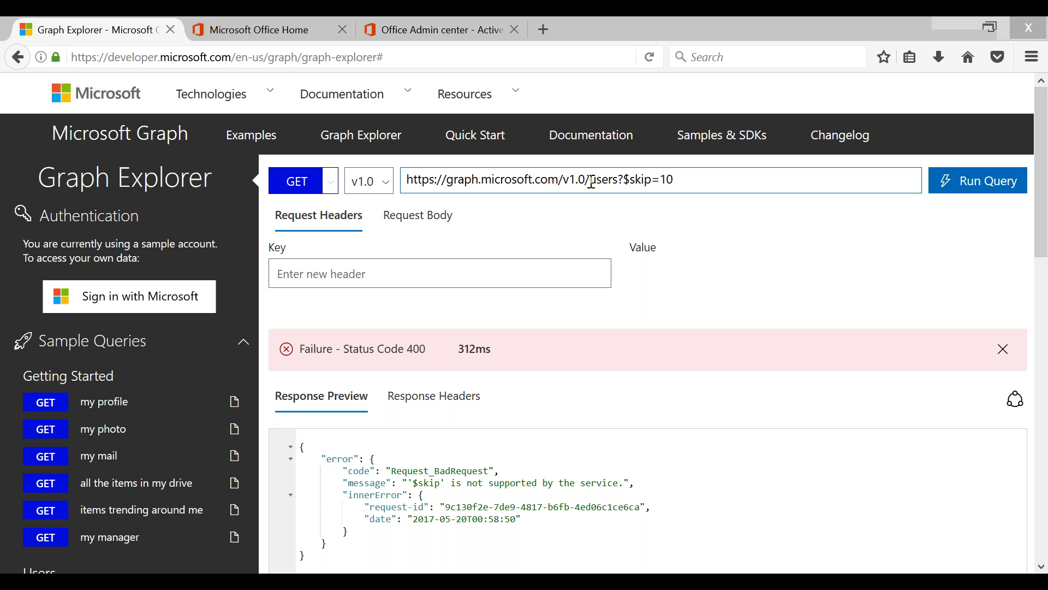
pyautogui.doubleClick(606, 181)
pyautogui.moveTo(618, 182); pyautogui.dragTo(621, 183)
pyautogui.write('me/messages')
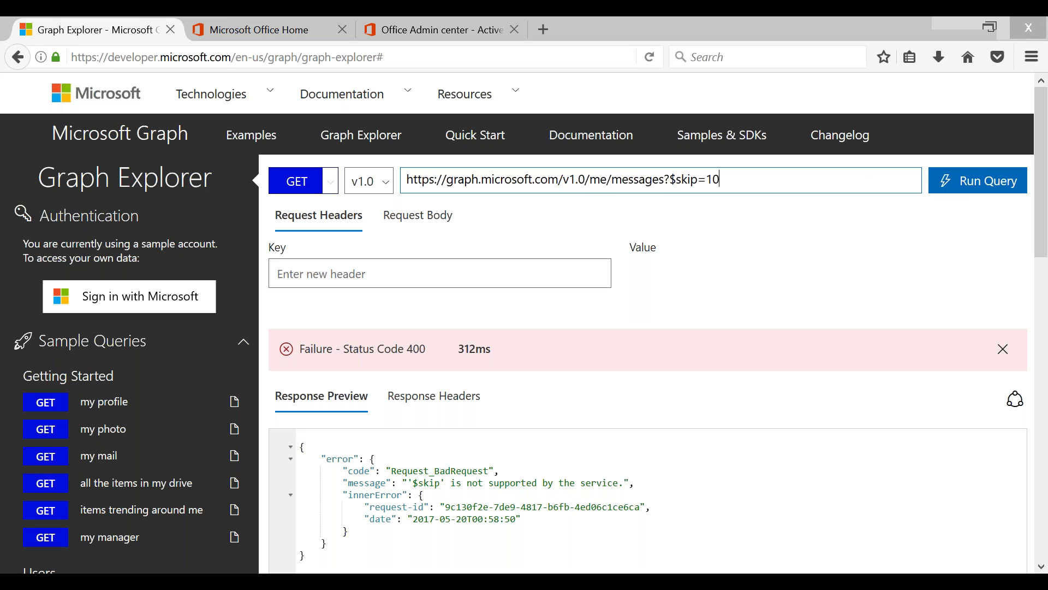
pyautogui.click(977, 192)
pyautogui.click(987, 186)
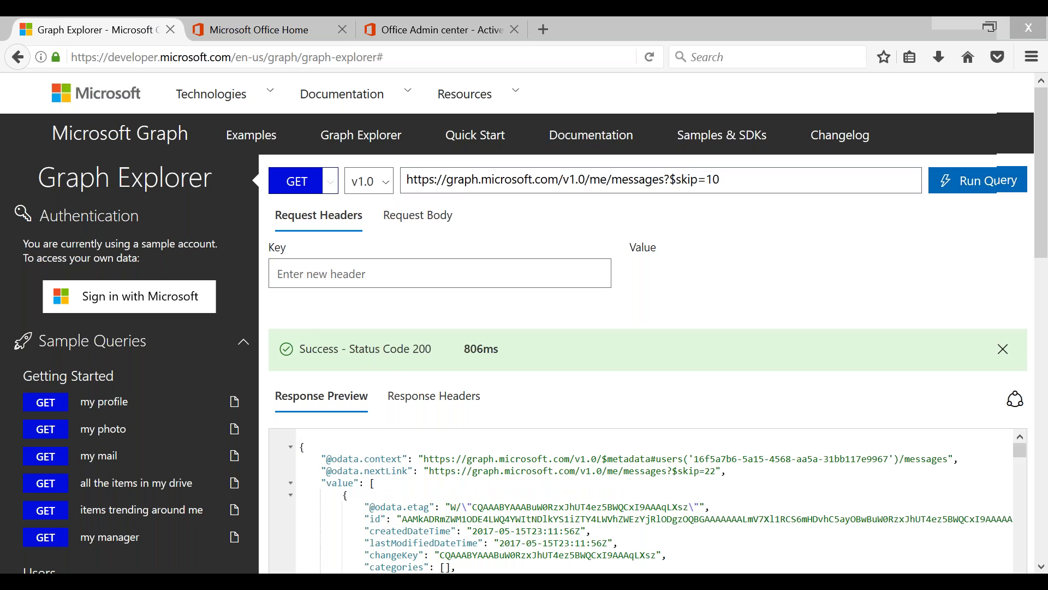
pyautogui.scroll(-2, 828, 267)
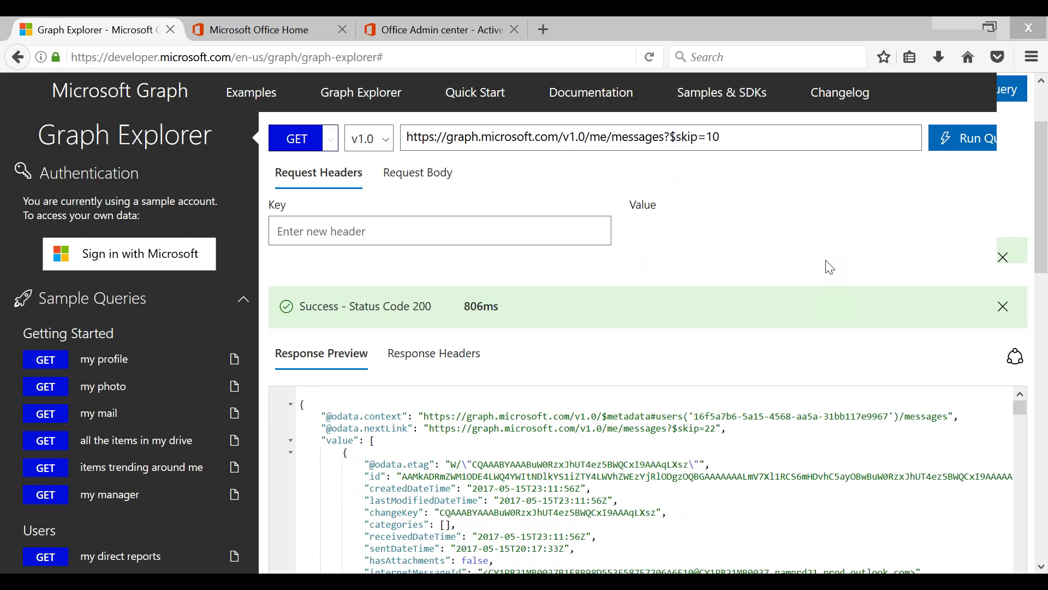
pyautogui.scroll(-2, 829, 267)
pyautogui.scroll(-4, 870, 253)
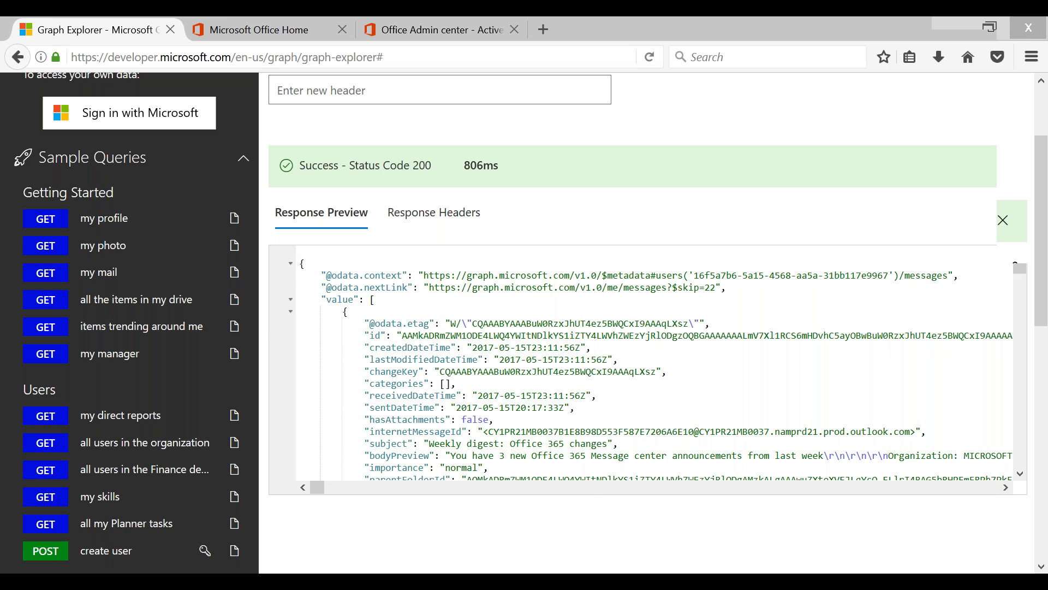
# - Append &$top=10 to the messages?$skip=10 request URL, run the query and examine the response
pyautogui.scroll(4, 784, 241)
pyautogui.scroll(4, 784, 241)
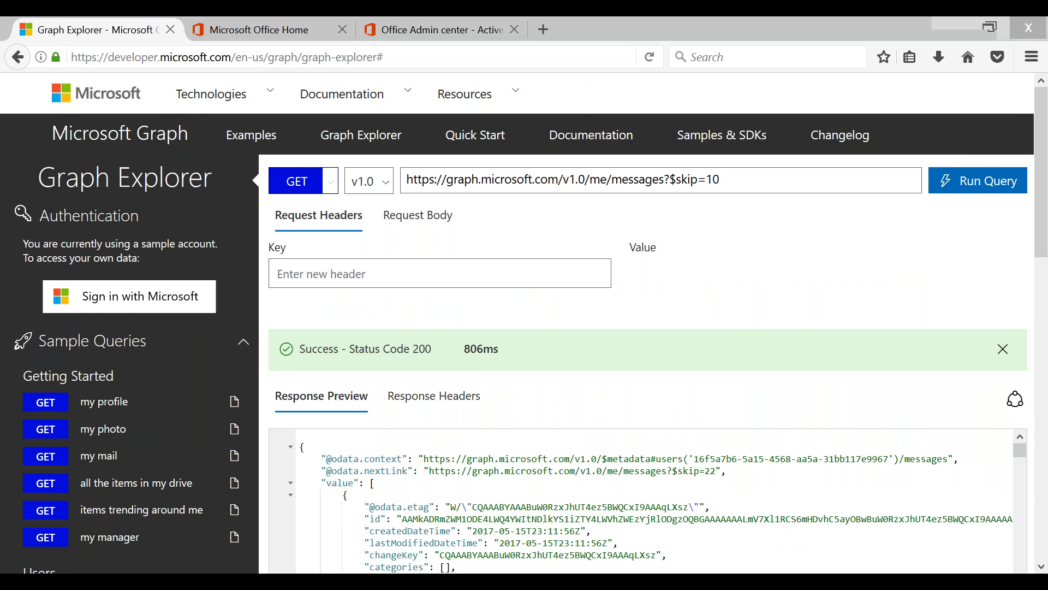
pyautogui.click(719, 180)
pyautogui.click(719, 180)
pyautogui.write('&$top=10')
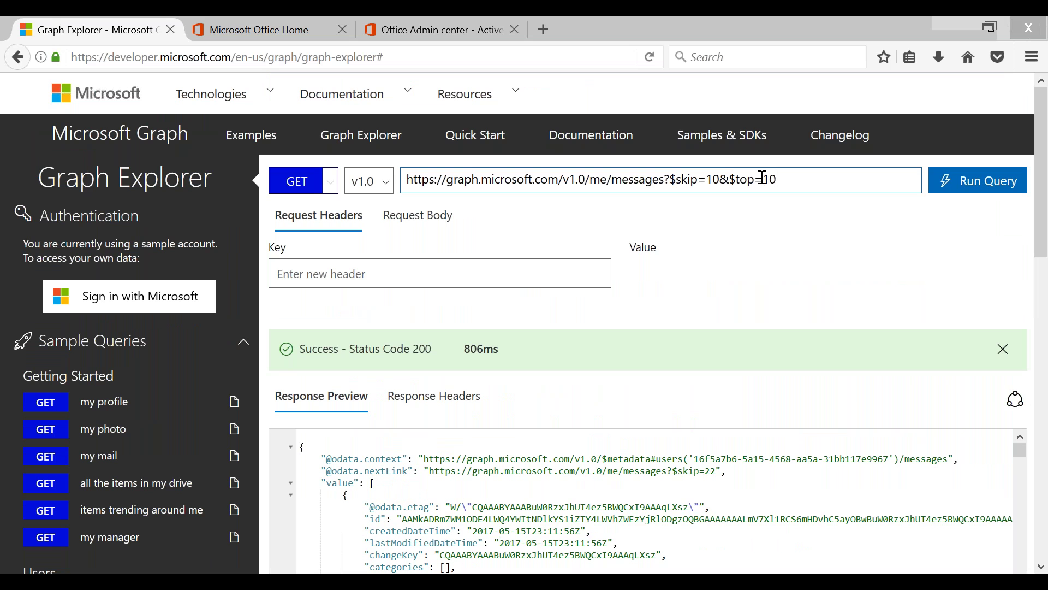
pyautogui.click(974, 189)
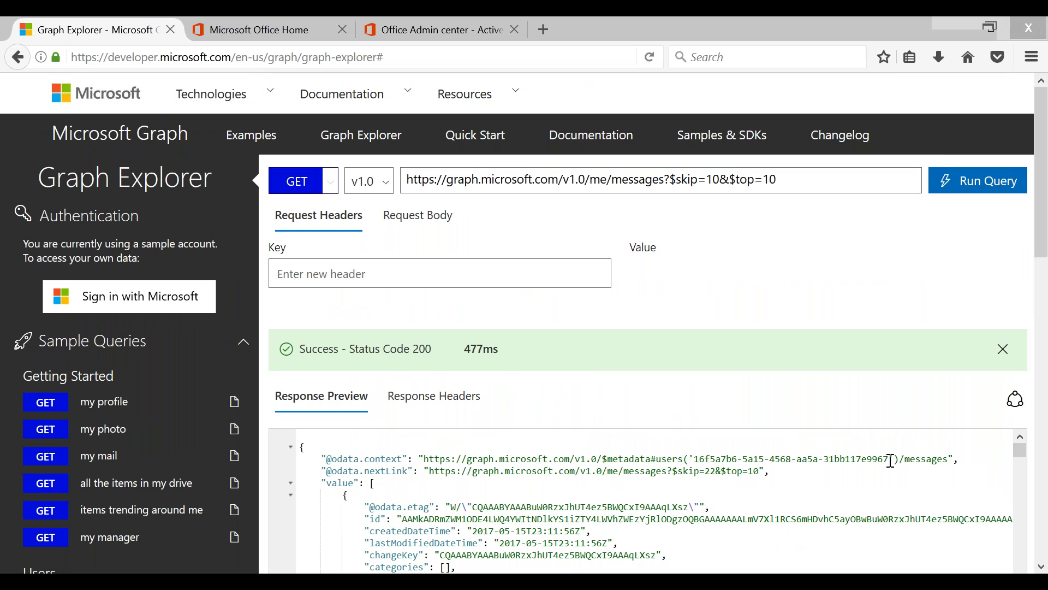
pyautogui.scroll(-4, 891, 460)
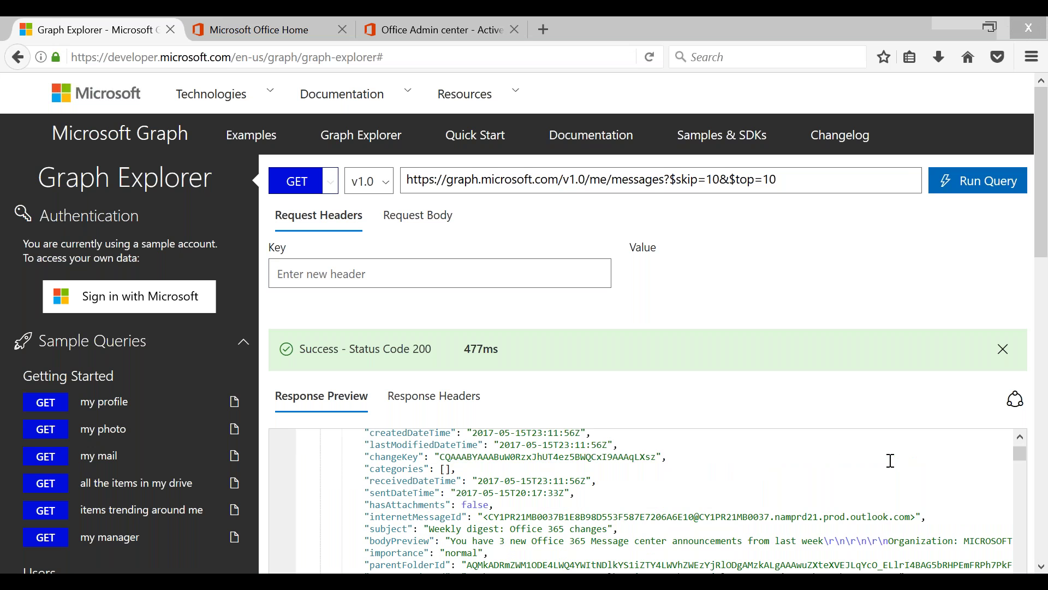
pyautogui.scroll(4, 1021, 433)
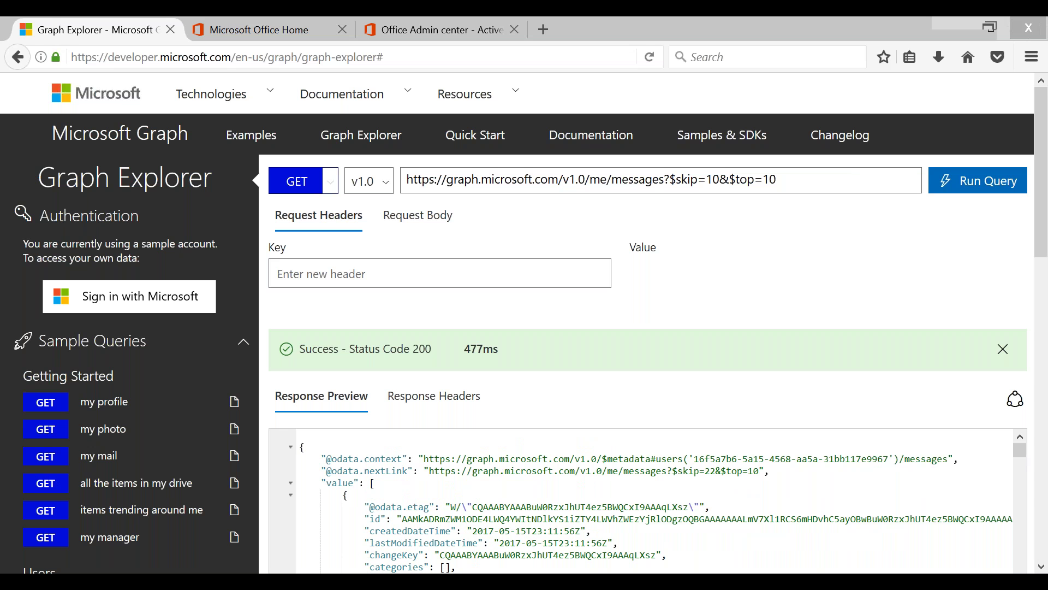
pyautogui.write('https://graph.microsoft.com/v1.0/users')
pyautogui.click(977, 183)
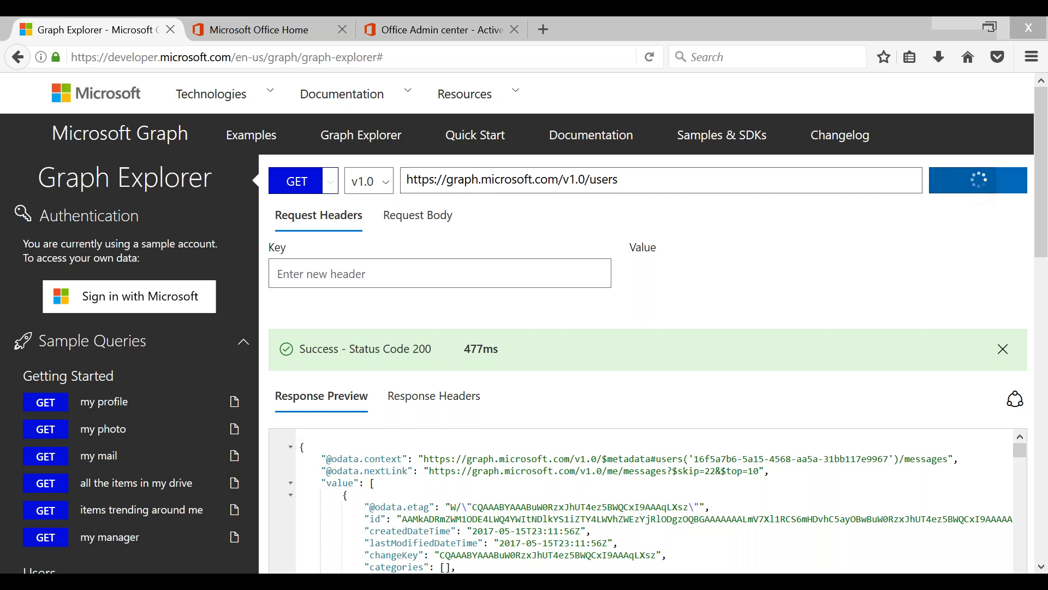
pyautogui.scroll(-2, 883, 219)
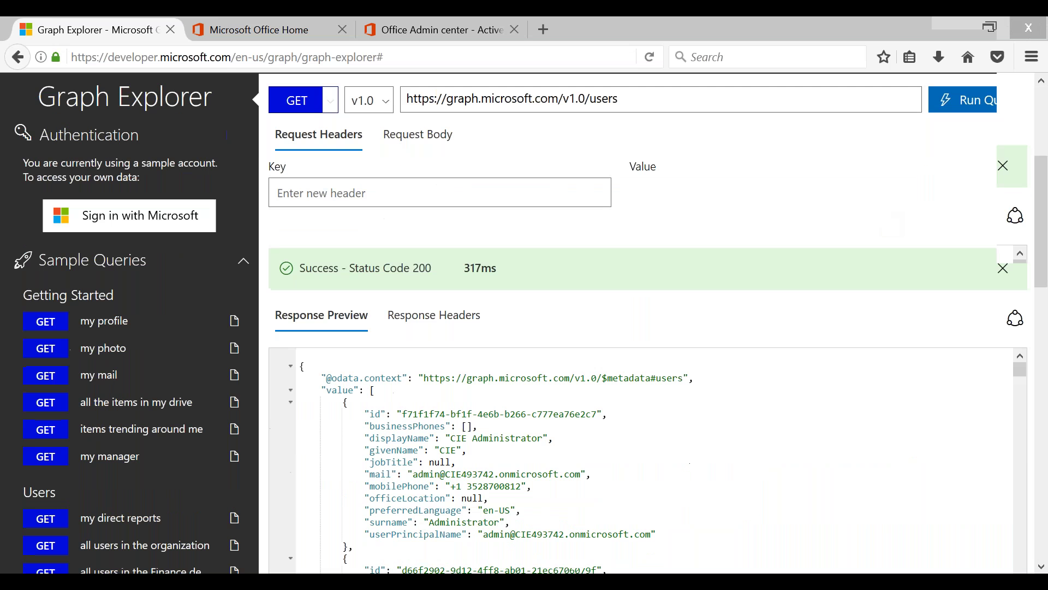
# - Examine the properties returned for the first user, such as displayName, officeLocation, jobTitle and mail
pyautogui.scroll(-2, 883, 218)
pyautogui.scroll(4, 883, 218)
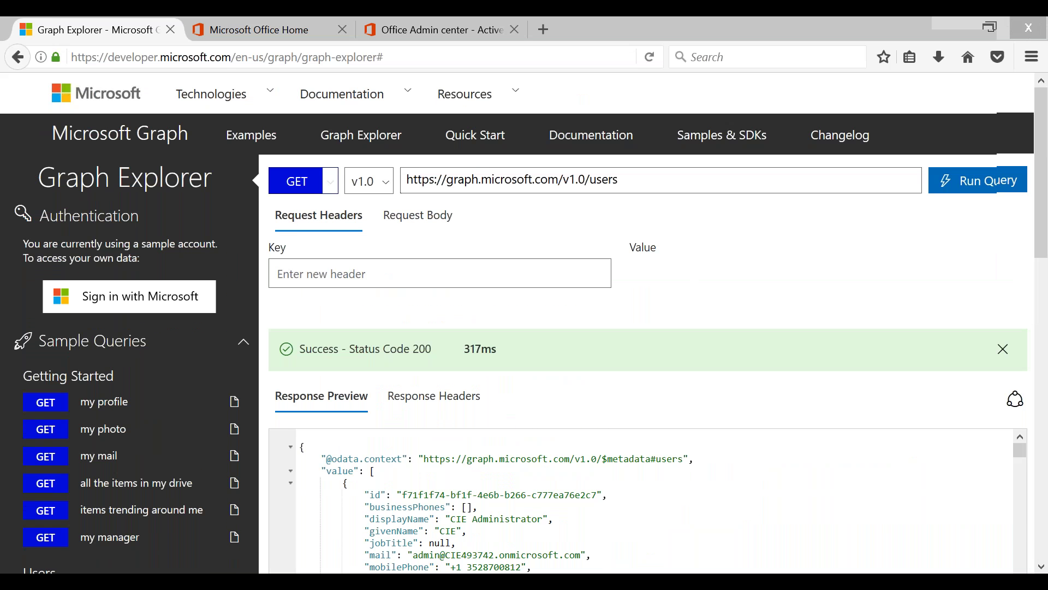
pyautogui.scroll(-4, 383, 327)
pyautogui.doubleClick(389, 328)
pyautogui.doubleClick(389, 335)
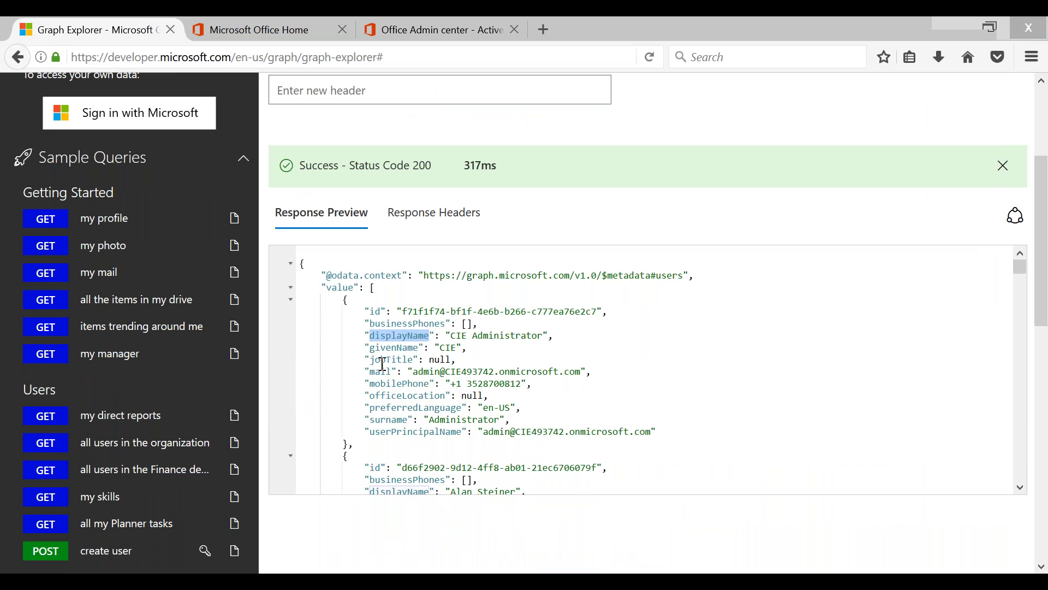
pyautogui.doubleClick(390, 395)
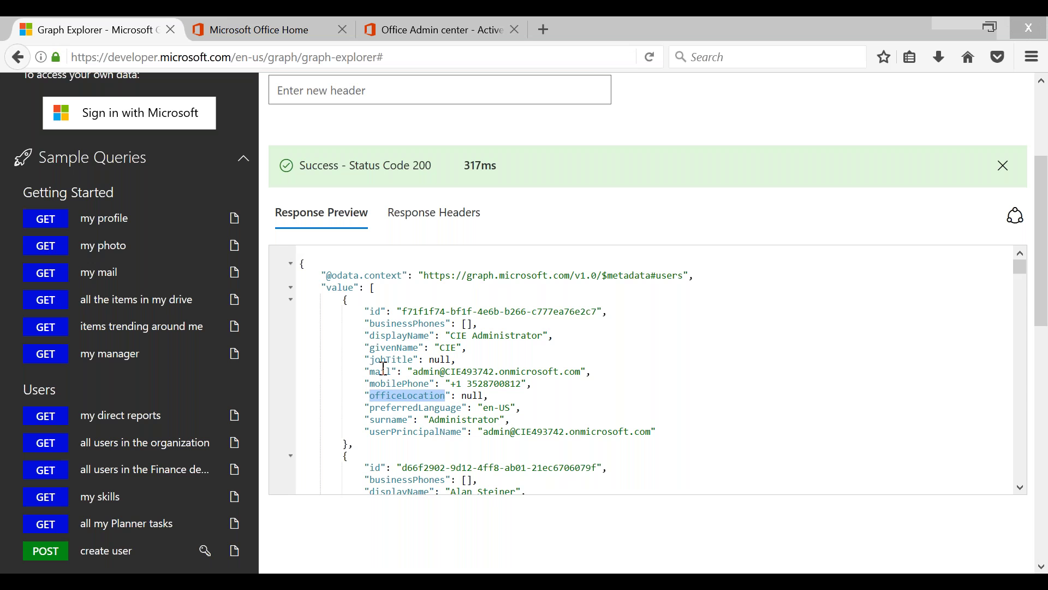
pyautogui.click(382, 362)
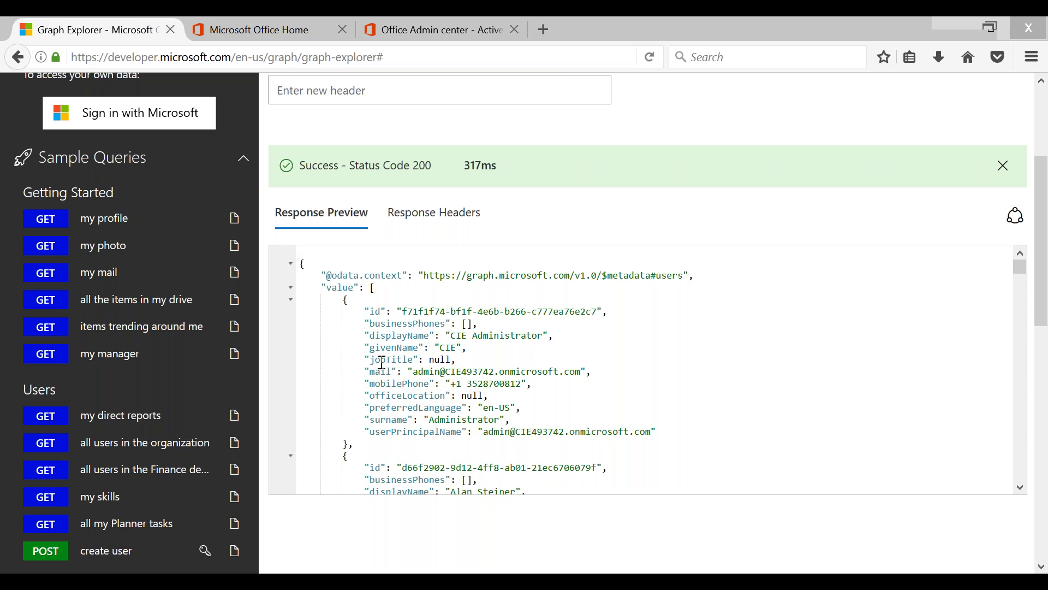
pyautogui.doubleClick(386, 376)
pyautogui.click(721, 246)
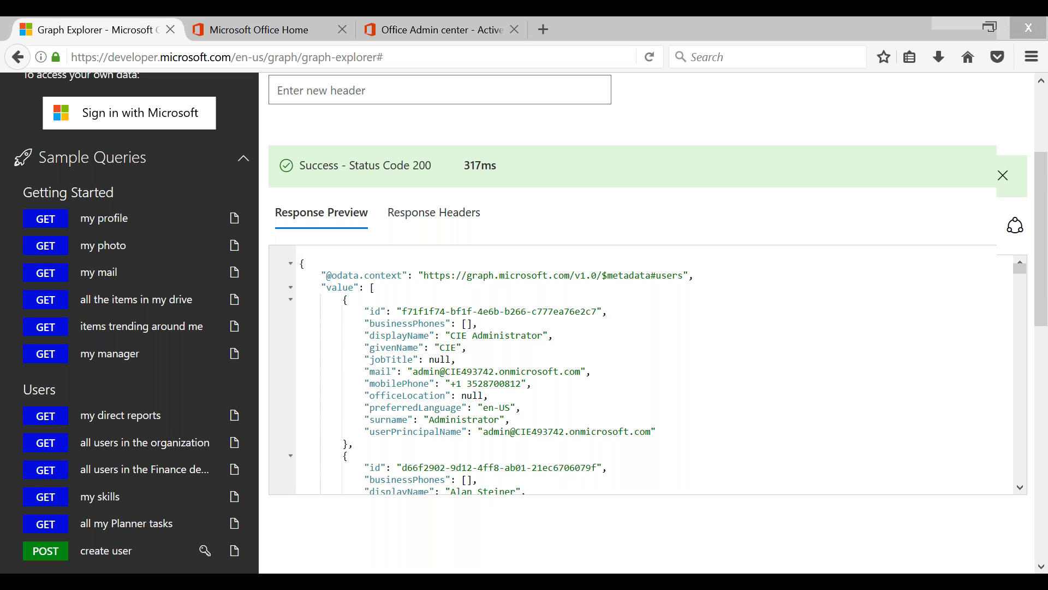
pyautogui.scroll(3, 742, 218)
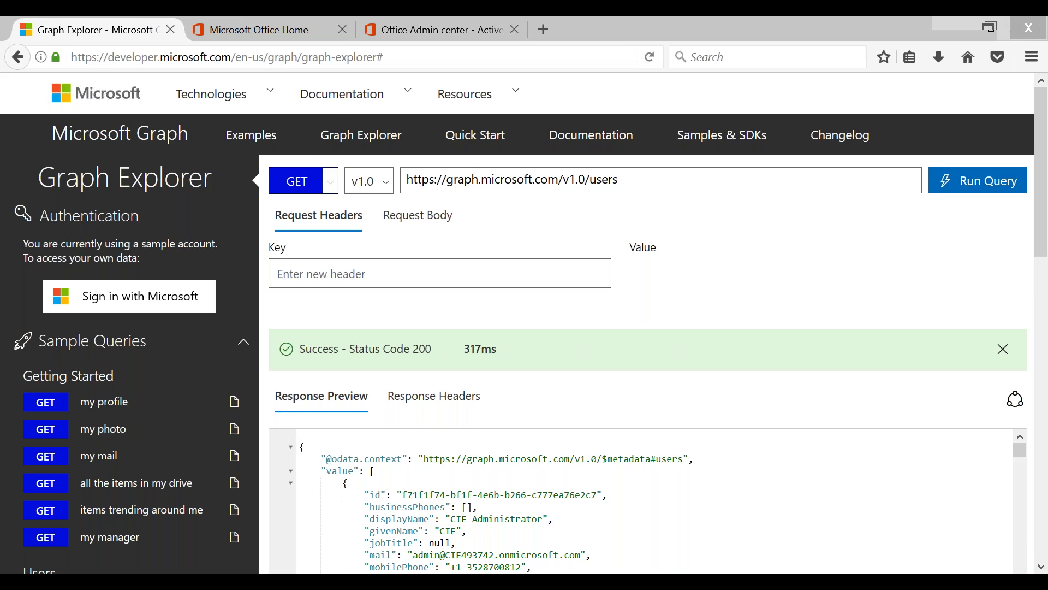
# - Append ?$select=mail to the users request URL, run the query and examine the returned mail values
pyautogui.scroll(-2, 656, 327)
pyautogui.doubleClick(380, 463)
pyautogui.click(693, 89)
pyautogui.write('?$select=mail')
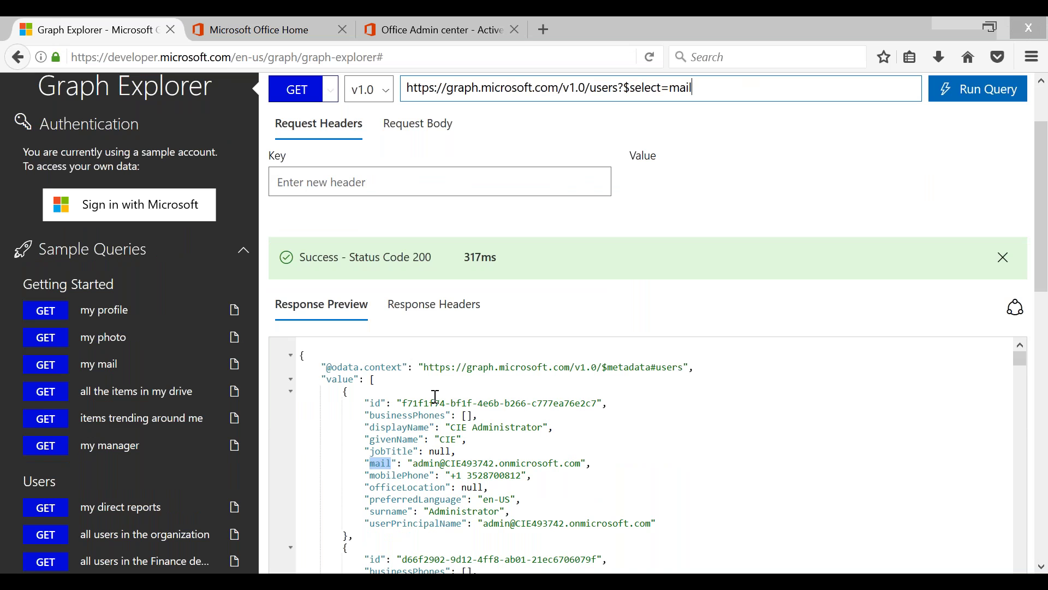
pyautogui.moveTo(343, 390); pyautogui.dragTo(352, 539)
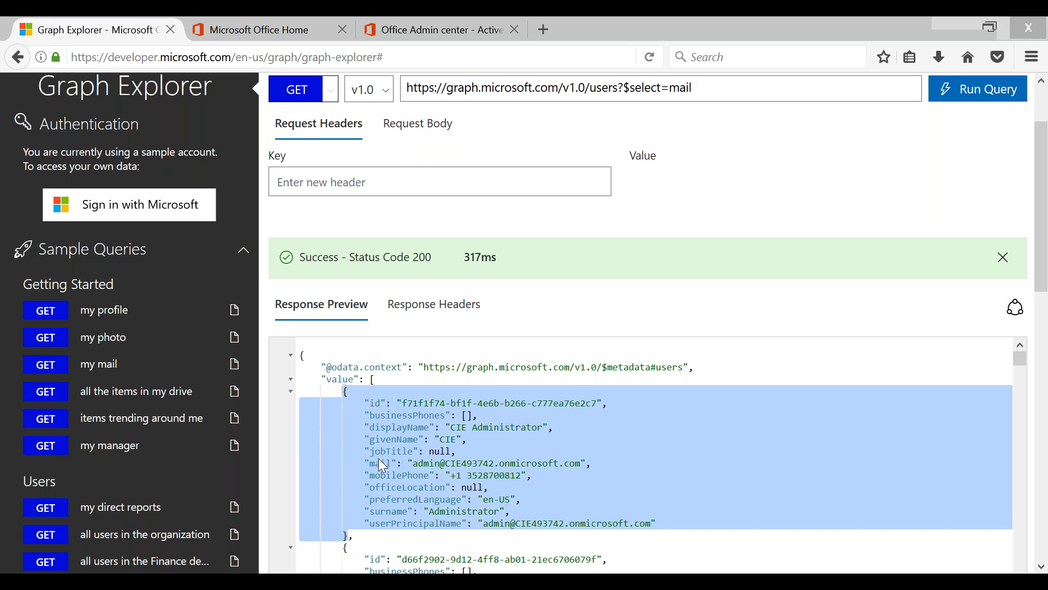
pyautogui.moveTo(365, 463); pyautogui.dragTo(627, 466)
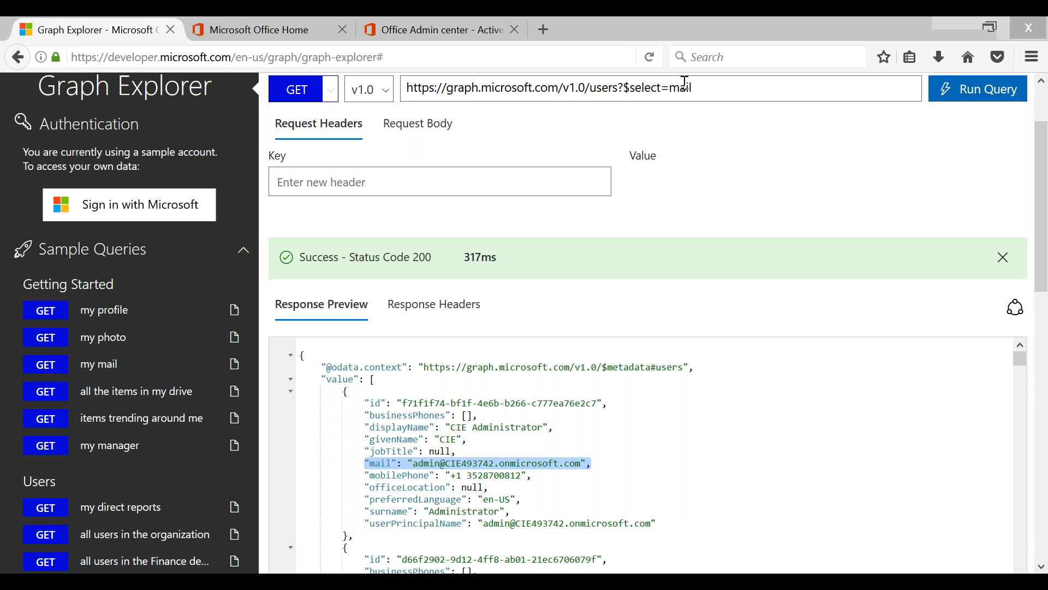
pyautogui.click(962, 101)
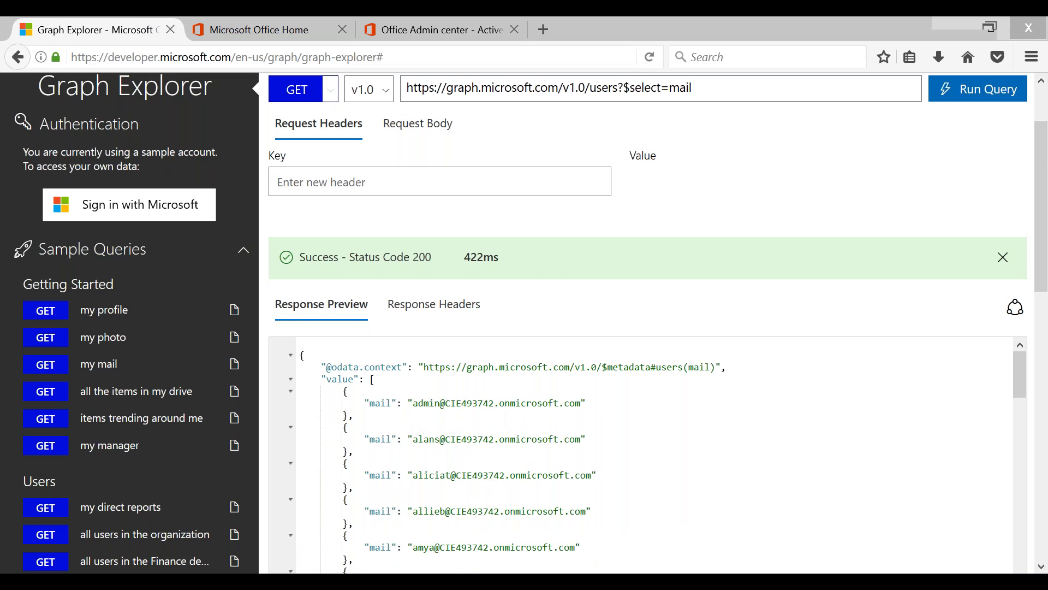
pyautogui.scroll(-3, 351, 295)
pyautogui.scroll(-2, 675, 319)
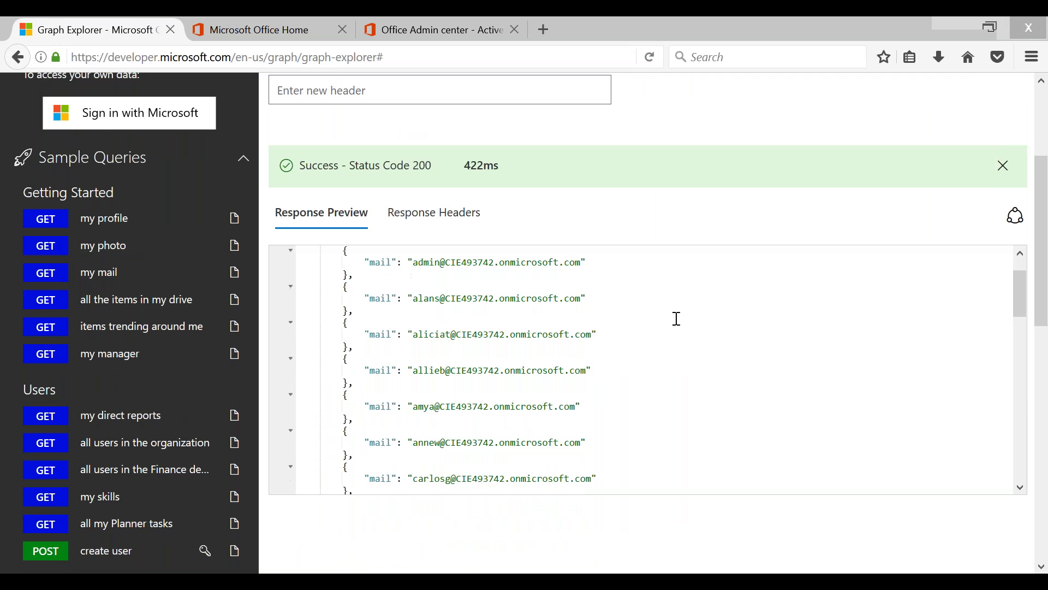
pyautogui.scroll(-10, 676, 319)
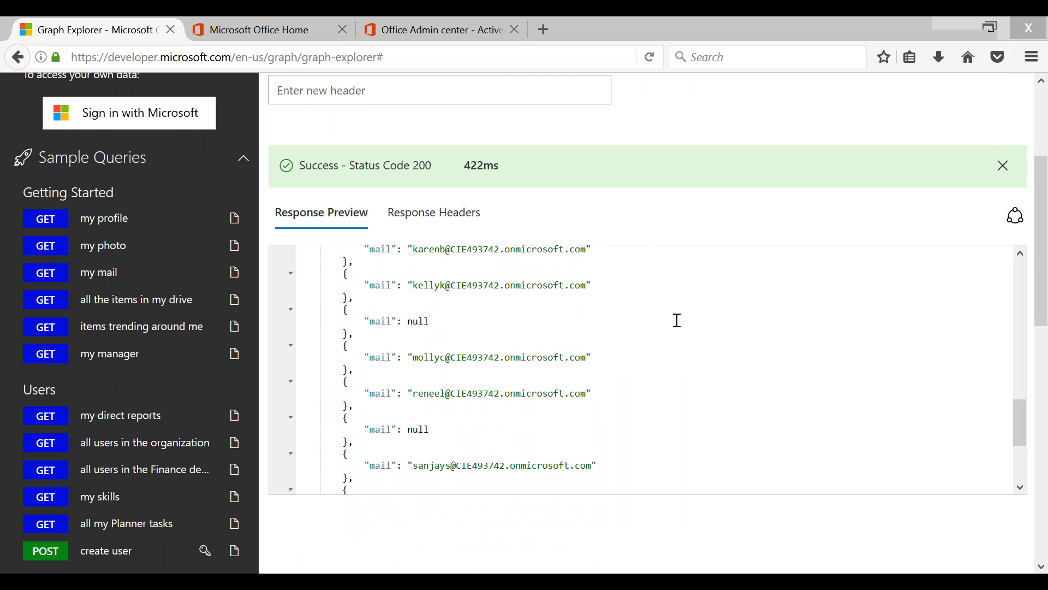
pyautogui.scroll(-8, 677, 320)
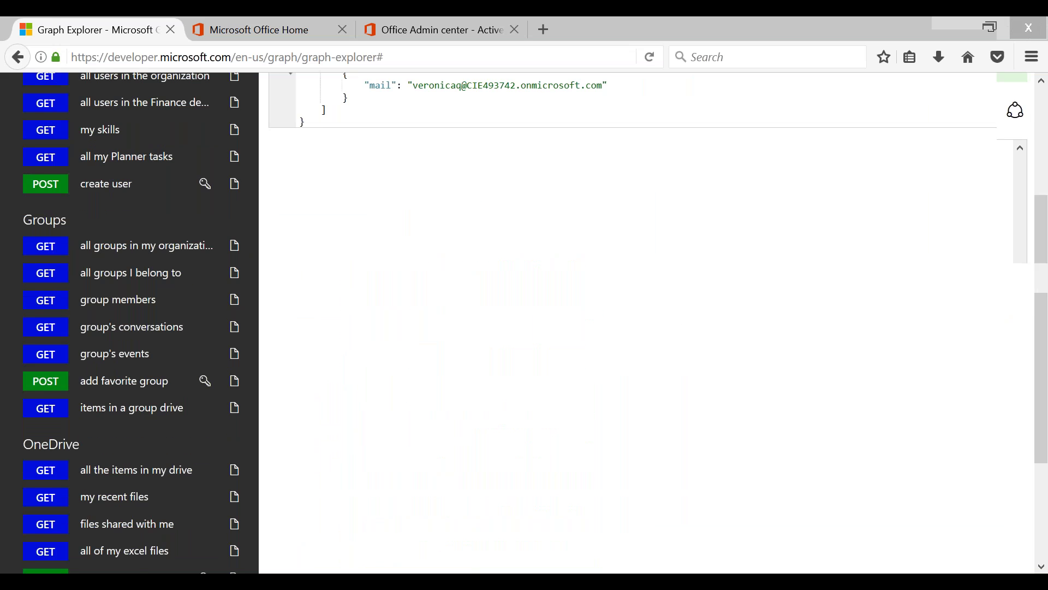
pyautogui.scroll(10, 268, 303)
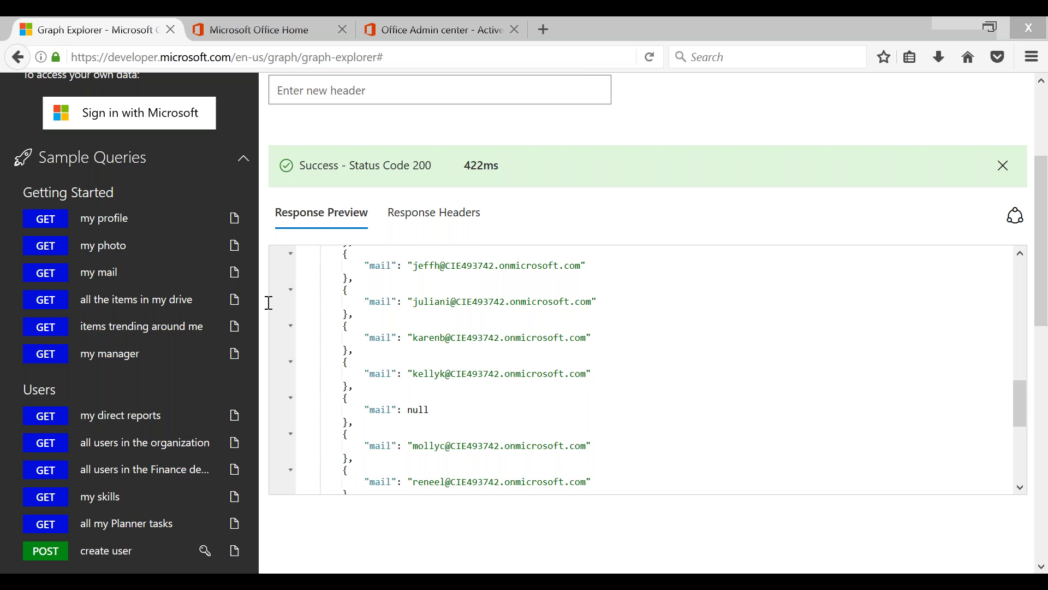
pyautogui.scroll(8, 268, 303)
pyautogui.tripleClick(727, 178)
pyautogui.write('https://graph.microsoft.com/v1.0/users')
pyautogui.click(972, 181)
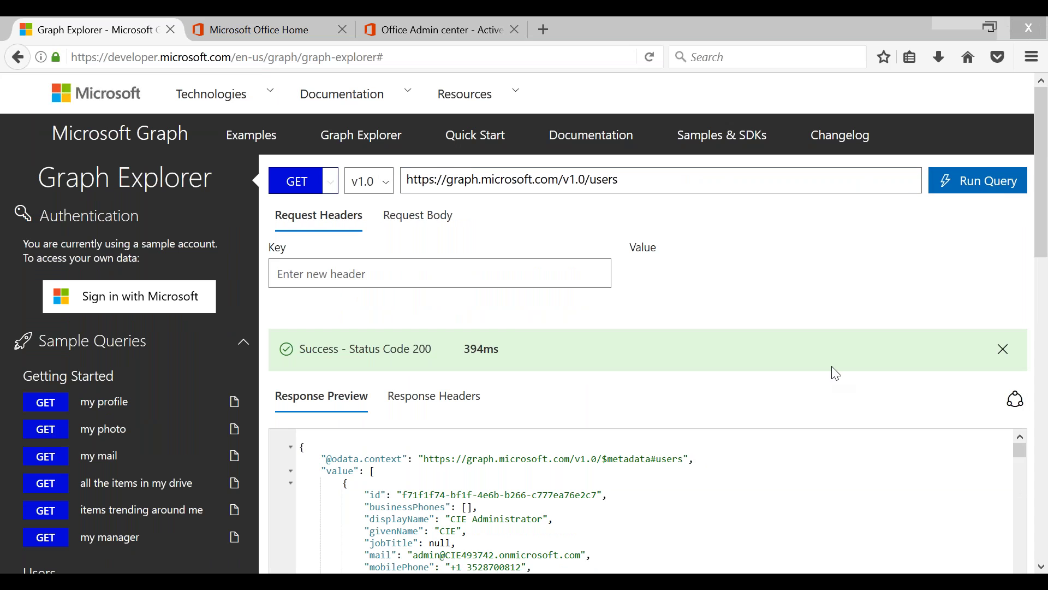
pyautogui.scroll(-3, 644, 503)
pyautogui.scroll(-2, 644, 502)
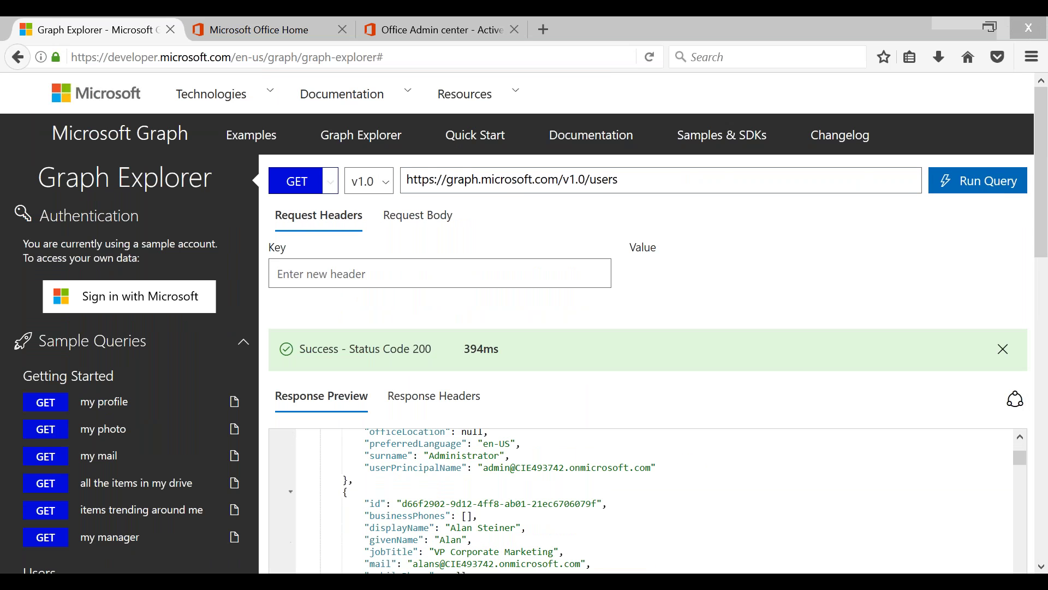
pyautogui.scroll(-1, 788, 331)
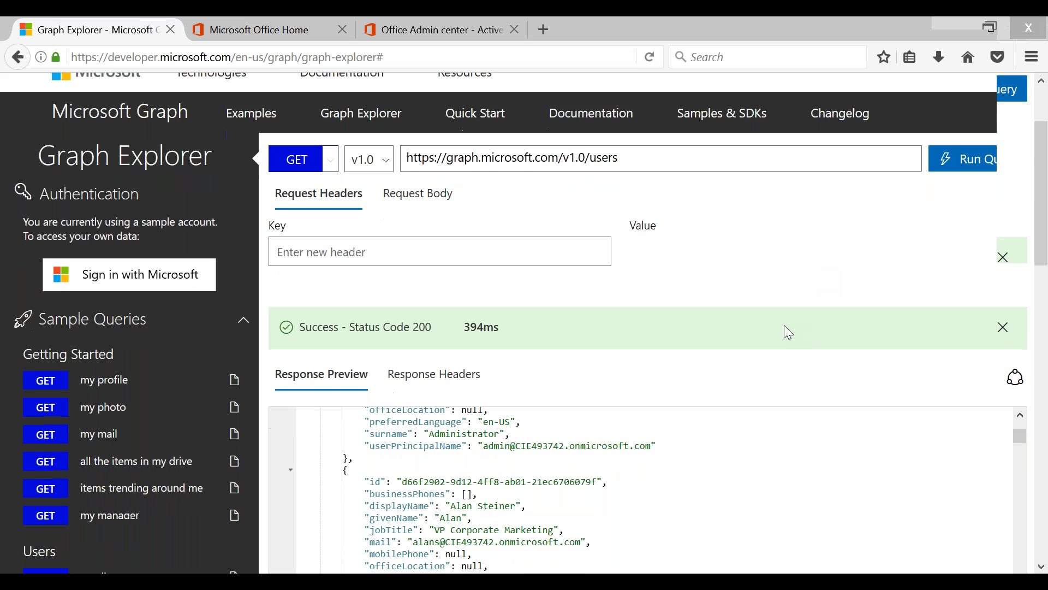
pyautogui.scroll(-2, 784, 326)
pyautogui.scroll(2, 693, 389)
pyautogui.scroll(-7, 693, 389)
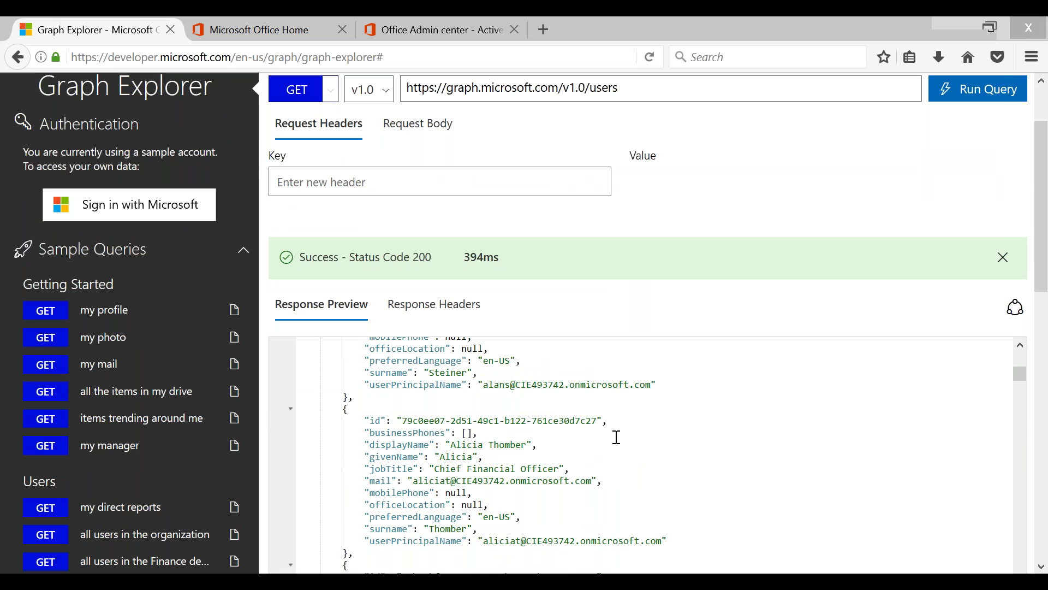
pyautogui.scroll(-3, 617, 436)
pyautogui.scroll(5, 716, 427)
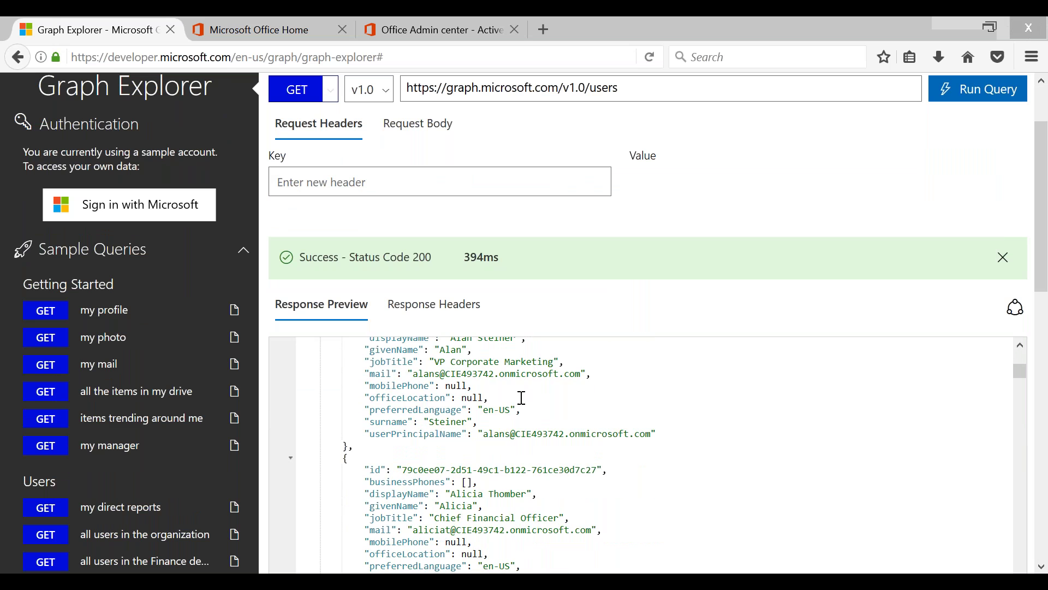
# - Add ?$filter=givenName eq to the users request URL with the VP Corporate Marketing user's given name in single quotes, checking it against the record
pyautogui.doubleClick(457, 391)
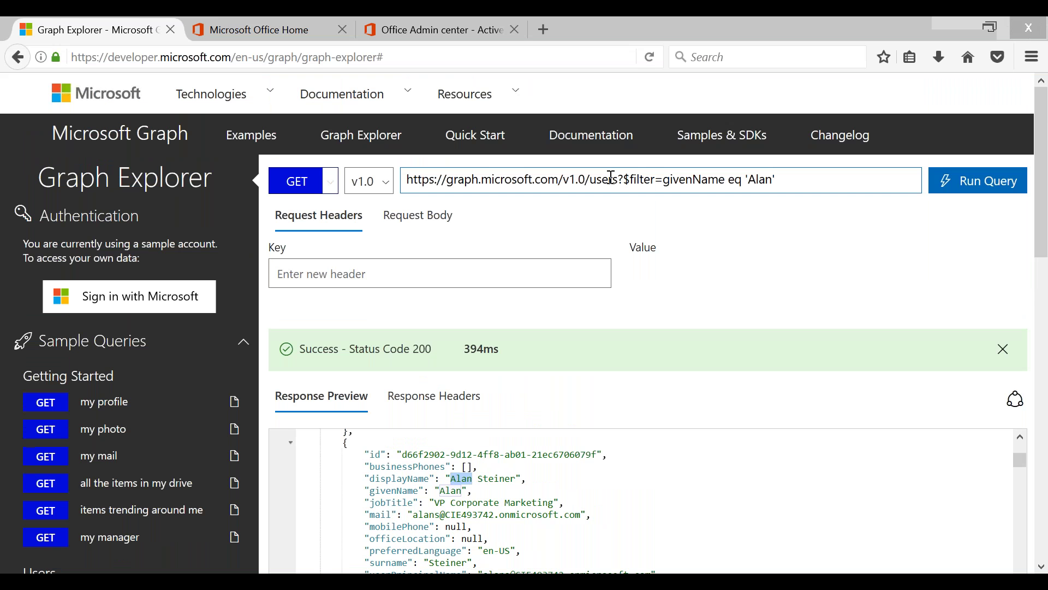
pyautogui.doubleClick(611, 179)
pyautogui.doubleClick(638, 181)
pyautogui.doubleClick(696, 181)
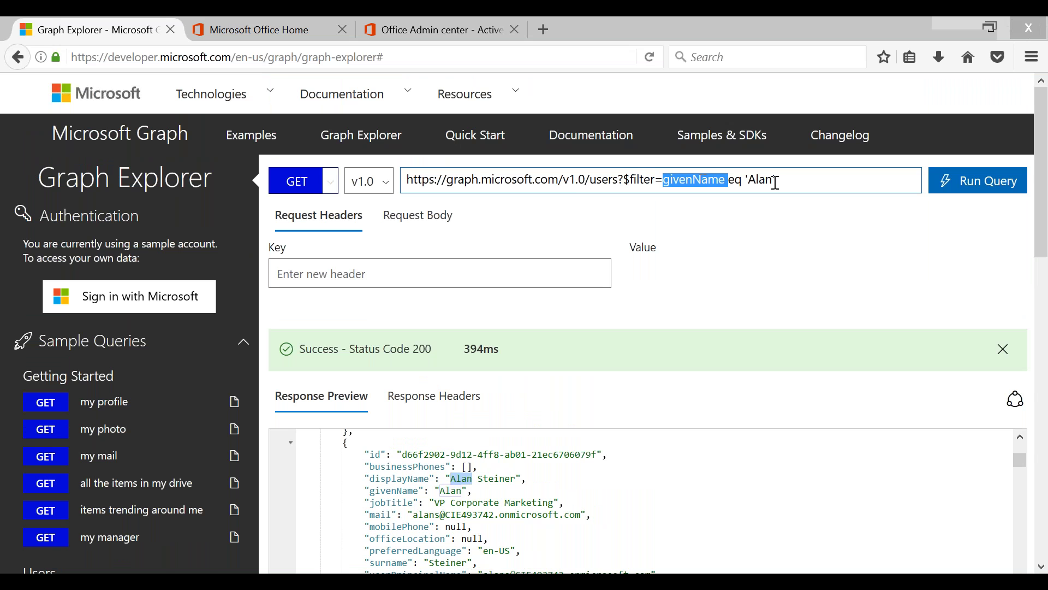
pyautogui.click(721, 338)
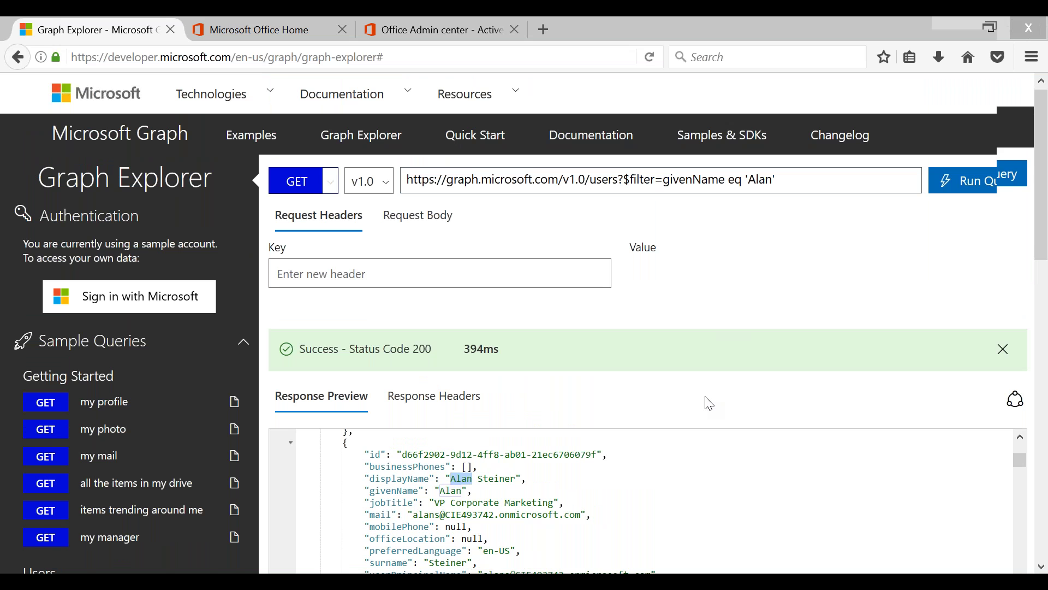
pyautogui.scroll(-2, 710, 403)
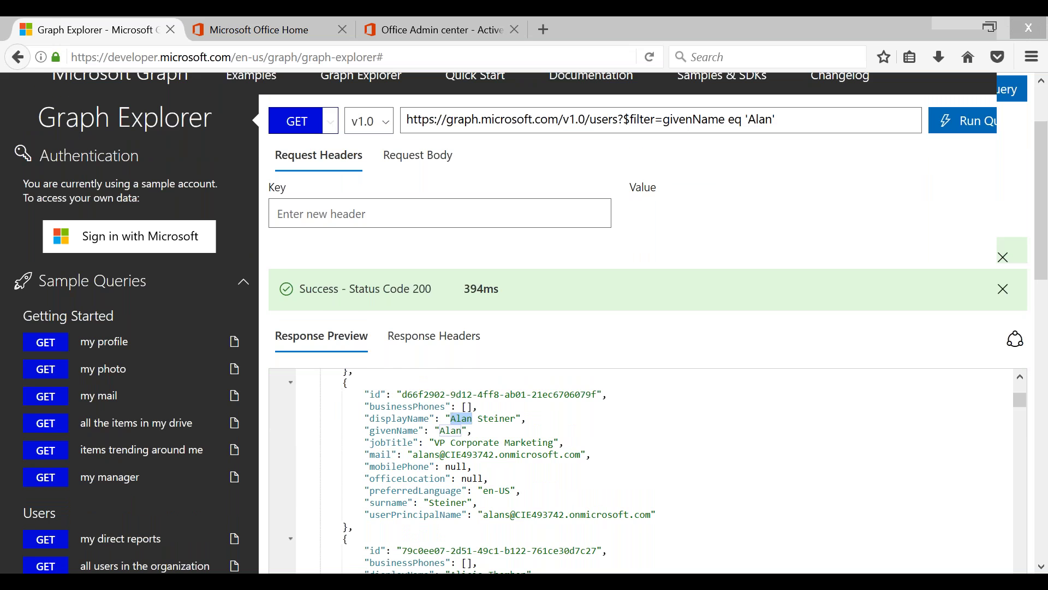
pyautogui.scroll(-1, 393, 430)
pyautogui.doubleClick(393, 399)
pyautogui.doubleClick(451, 399)
# - Run the givenName filter query and examine the returned user's jobTitle, mail and mobilePhone properties
pyautogui.click(972, 97)
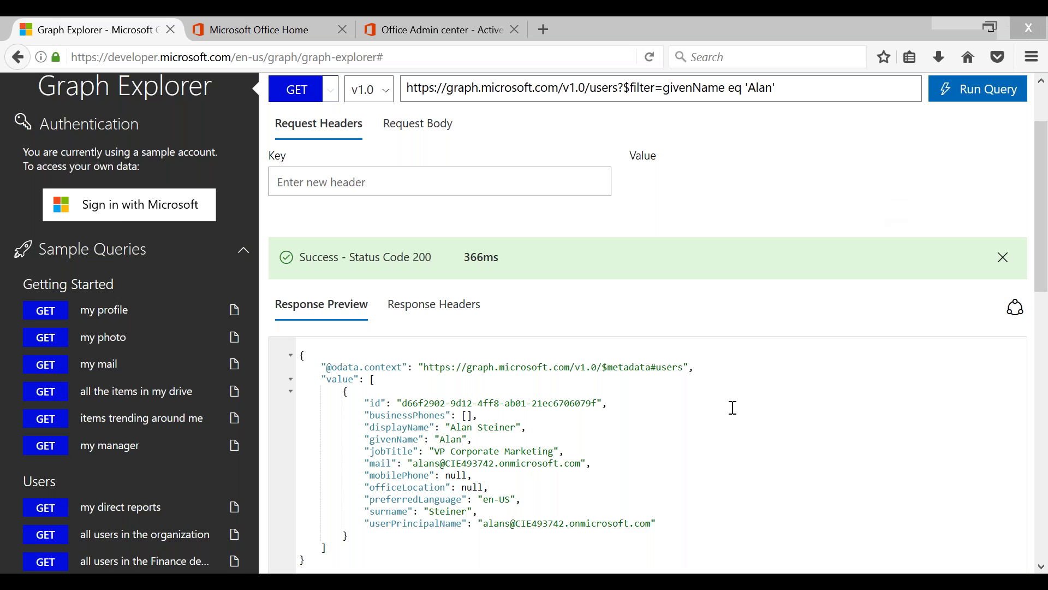
pyautogui.scroll(-3, 733, 408)
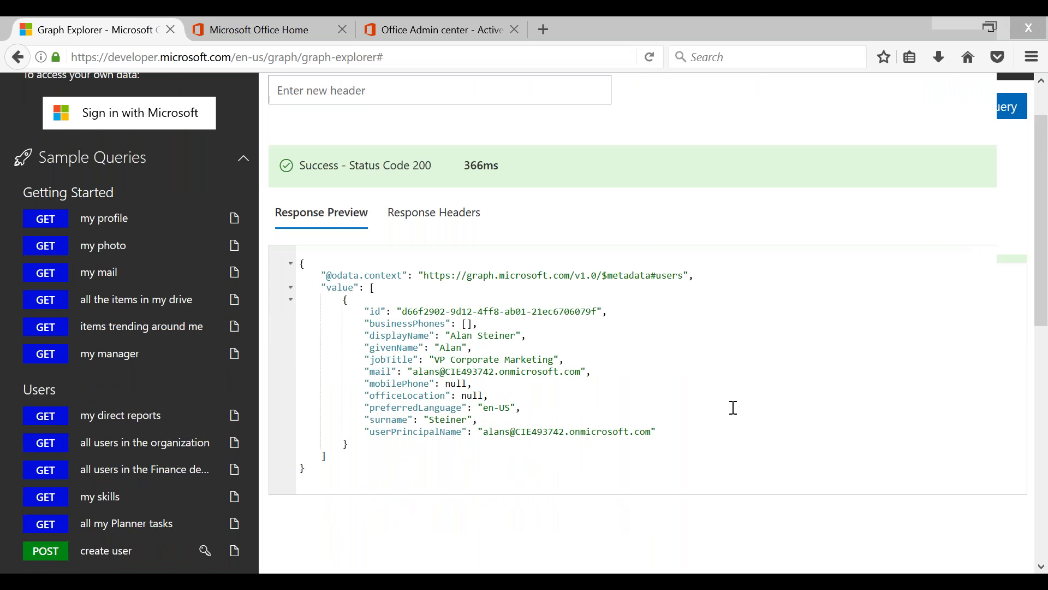
pyautogui.scroll(3, 733, 408)
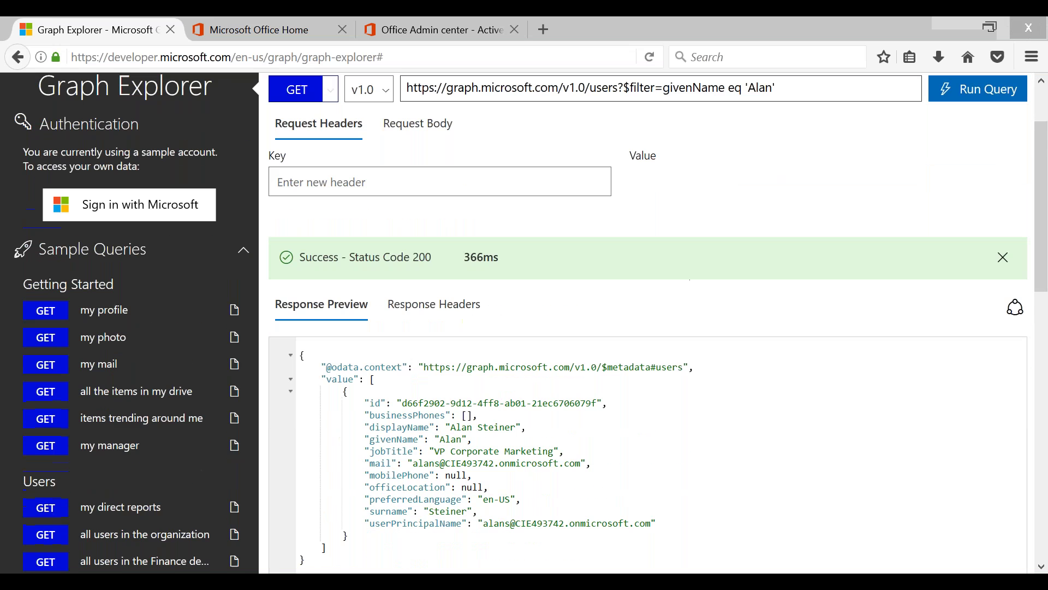
pyautogui.doubleClick(384, 452)
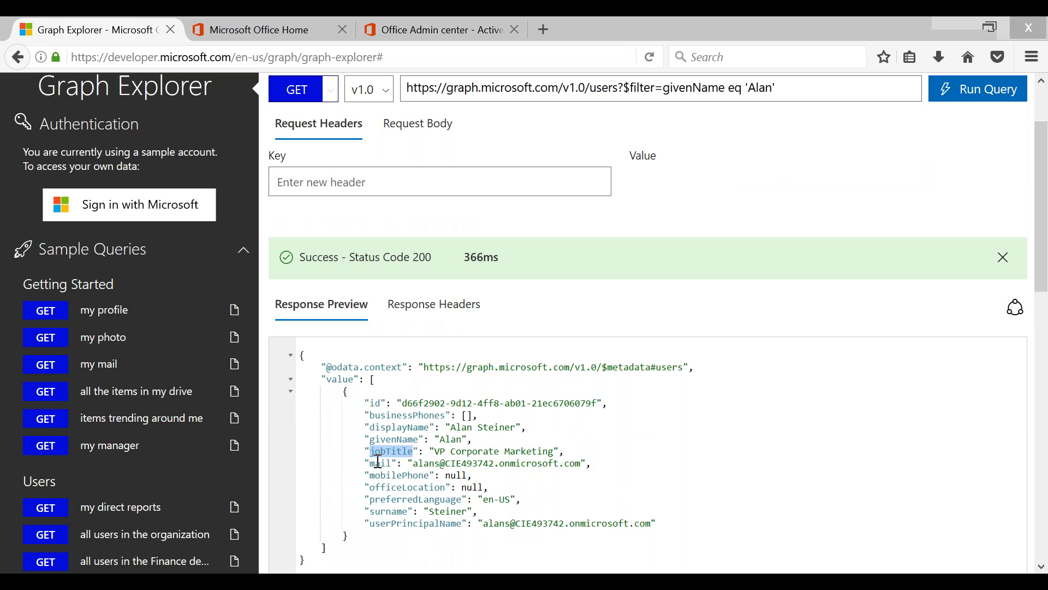
pyautogui.doubleClick(380, 463)
pyautogui.doubleClick(392, 476)
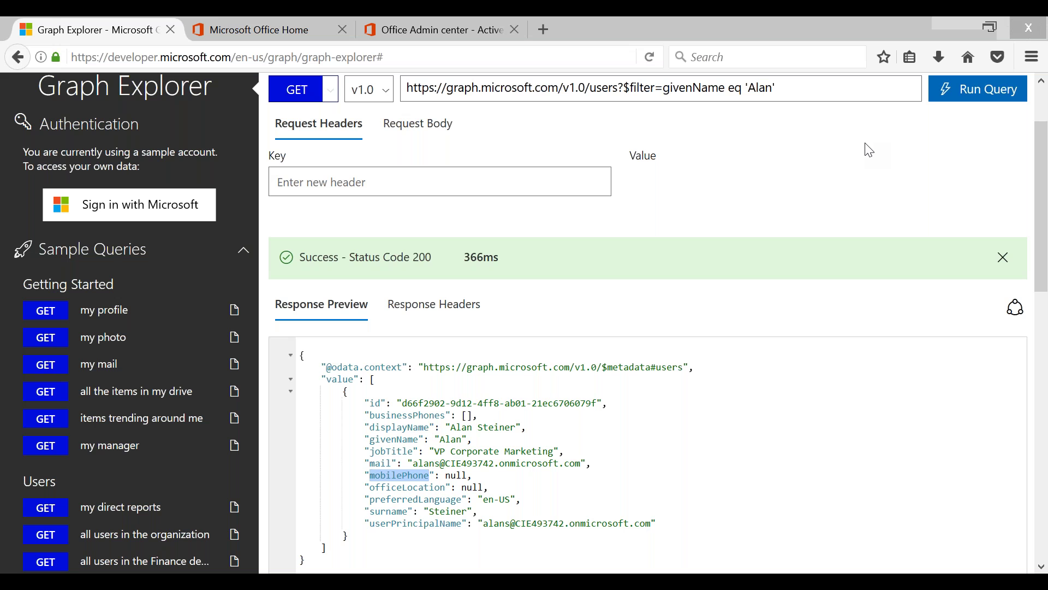
# - Run the sample query for all the items in my drive and examine the returned items
pyautogui.scroll(2, 869, 151)
pyautogui.moveTo(797, 180); pyautogui.dragTo(386, 192)
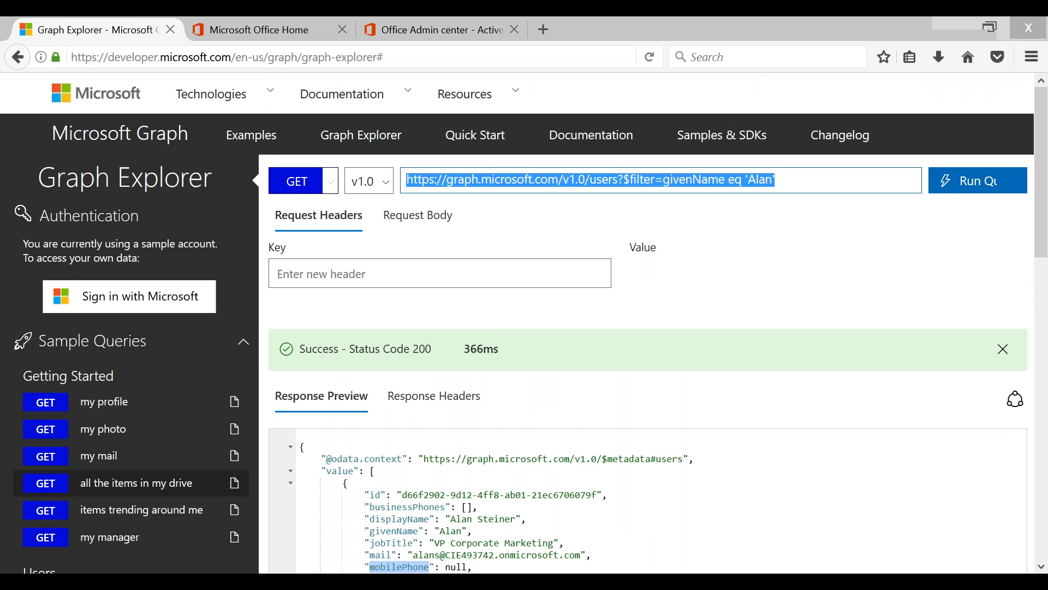
pyautogui.click(129, 484)
pyautogui.scroll(-1, 754, 236)
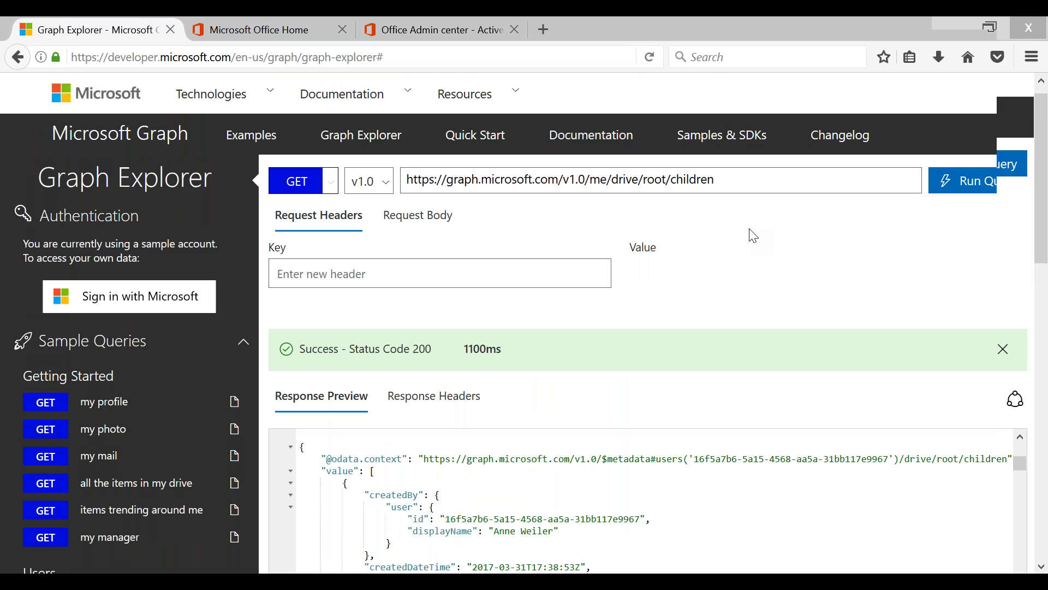
pyautogui.scroll(-1, 754, 236)
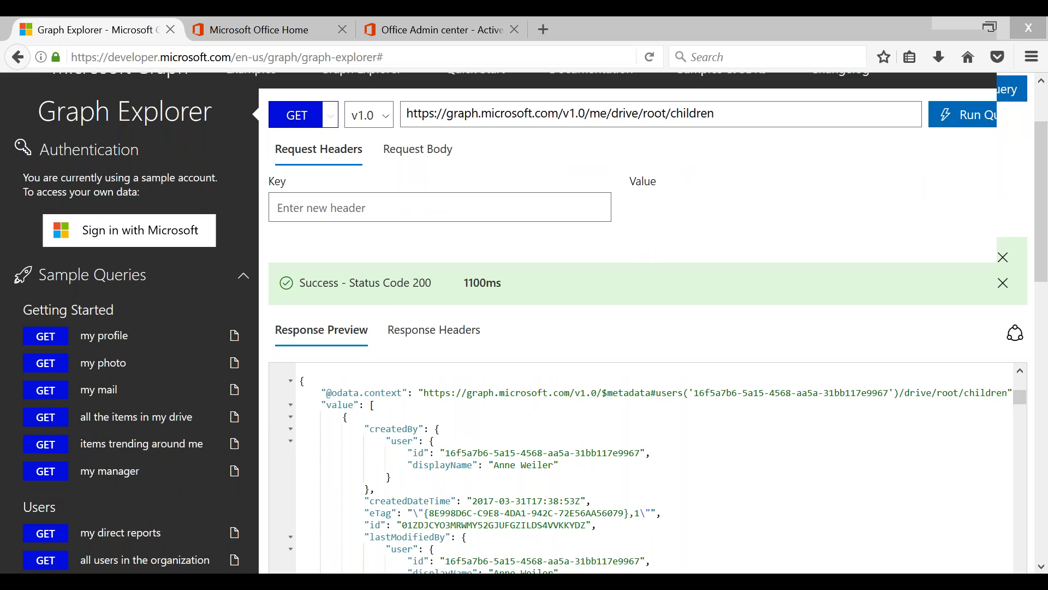
pyautogui.scroll(-7, 602, 424)
pyautogui.scroll(-10, 601, 424)
pyautogui.scroll(-8, 601, 428)
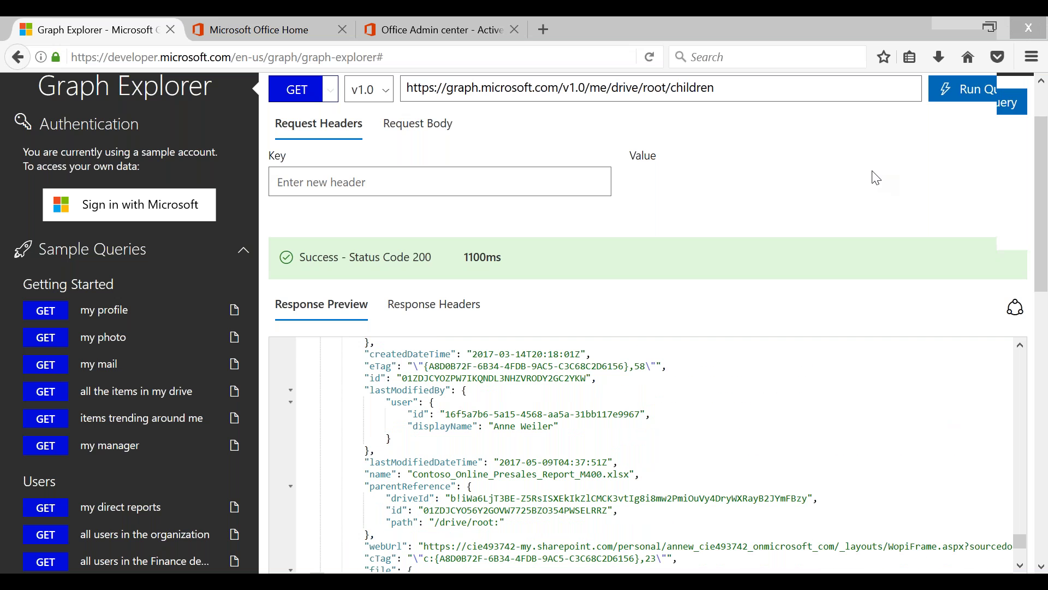
pyautogui.scroll(3, 876, 177)
pyautogui.moveTo(715, 180); pyautogui.dragTo(403, 180)
pyautogui.write('https://graph.microsoft.com/v1.0/me/drive/root?$expand=children')
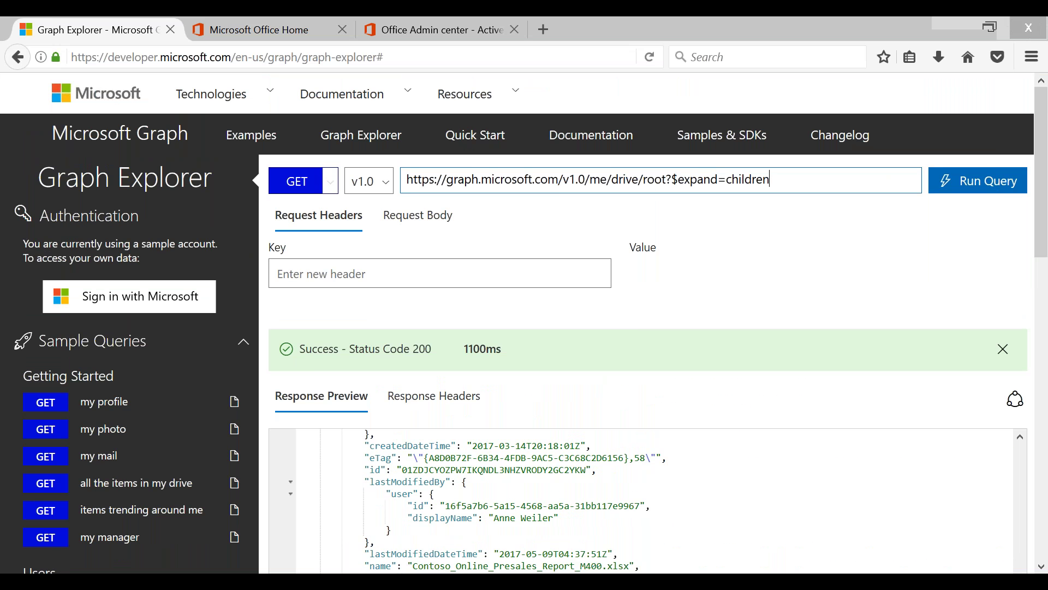
pyautogui.doubleClick(660, 180)
pyautogui.click(725, 180)
pyautogui.doubleClick(793, 180)
pyautogui.click(954, 187)
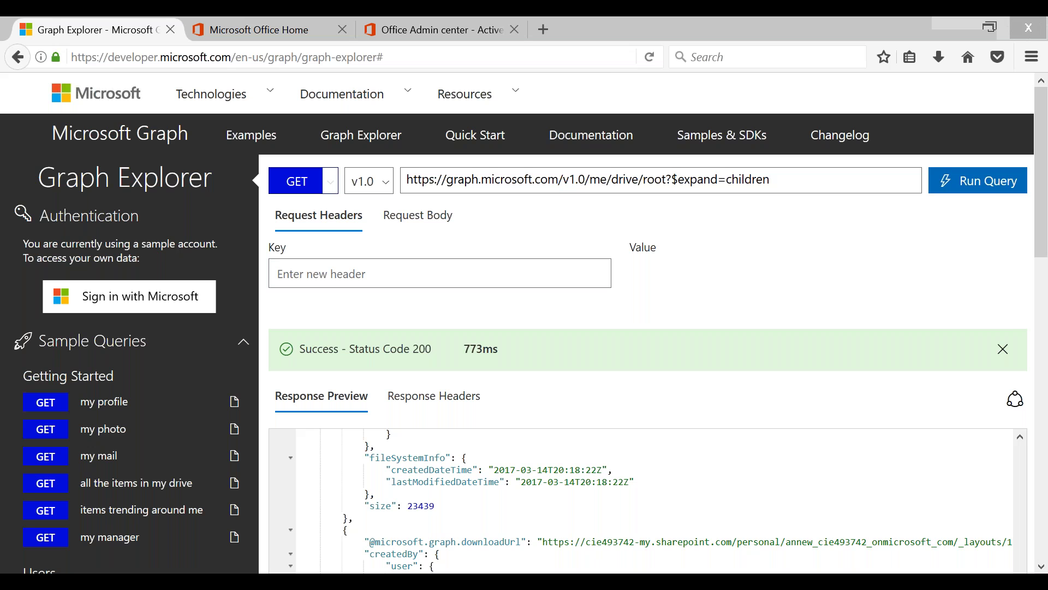
pyautogui.scroll(-3, 644, 328)
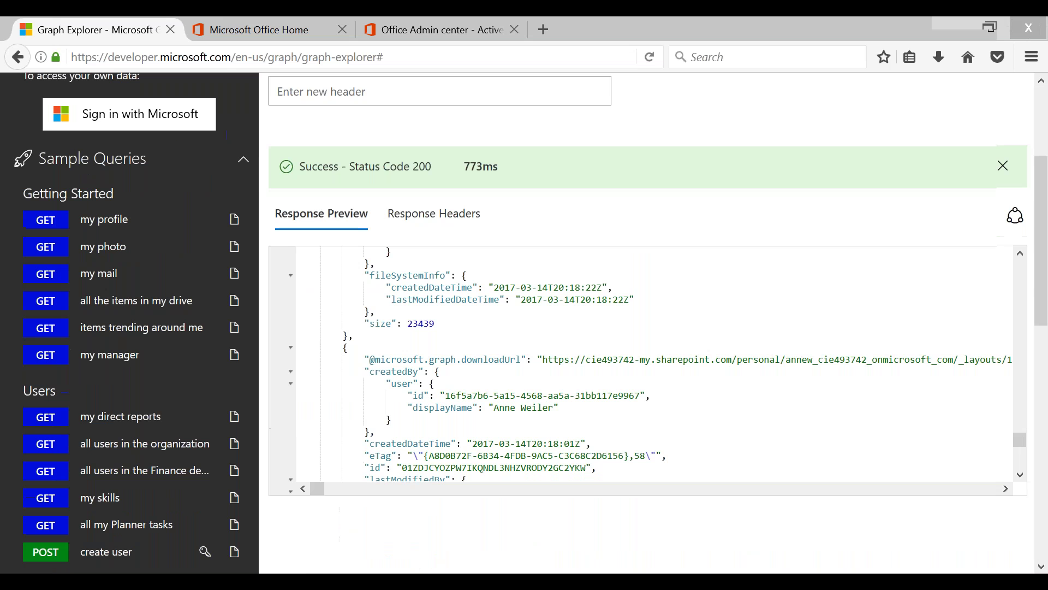
# - Examine the root folder's properties and the first expanded child item in the drive response
pyautogui.moveTo(1020, 440); pyautogui.dragTo(1027, 277)
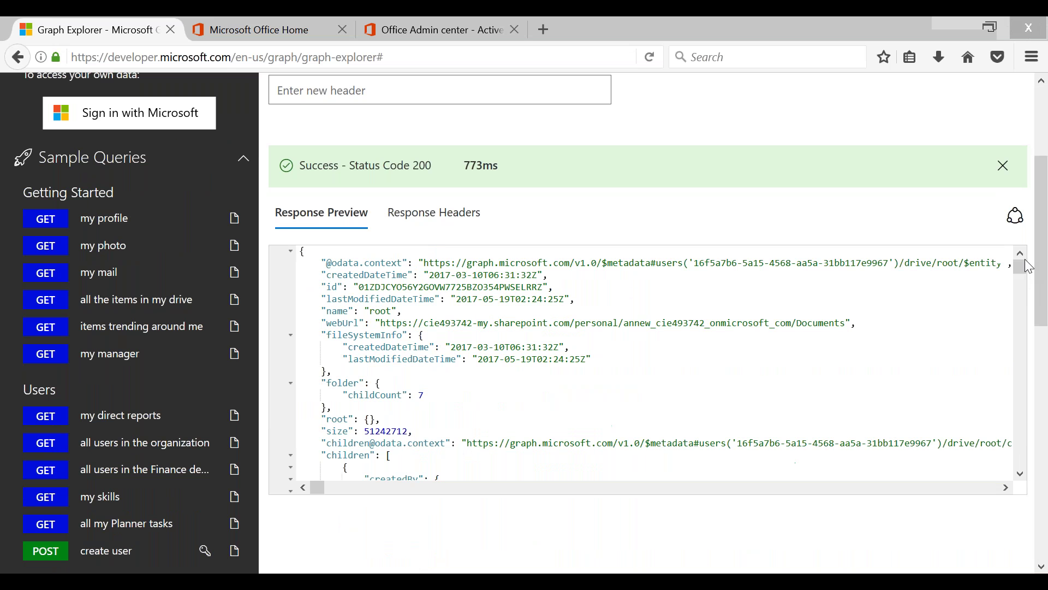
pyautogui.scroll(-3, 617, 296)
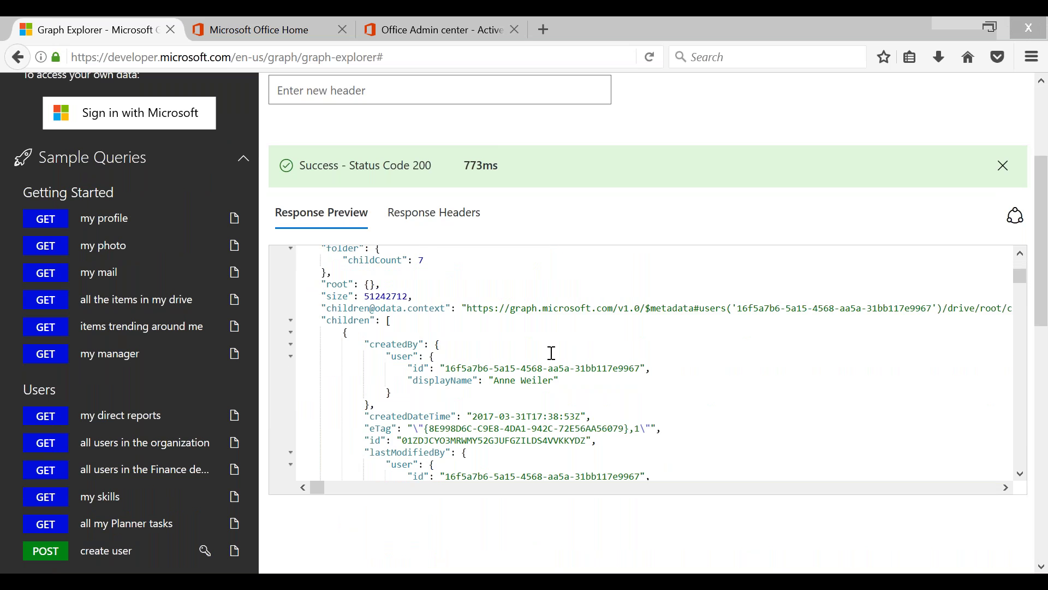
pyautogui.scroll(-2, 551, 353)
pyautogui.scroll(-2, 551, 352)
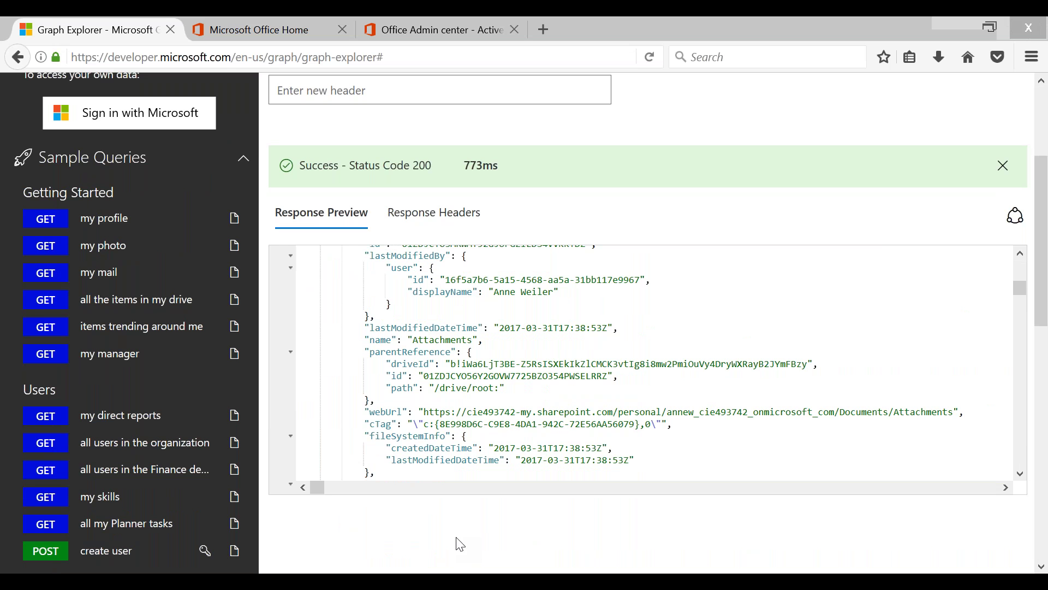
pyautogui.click(103, 218)
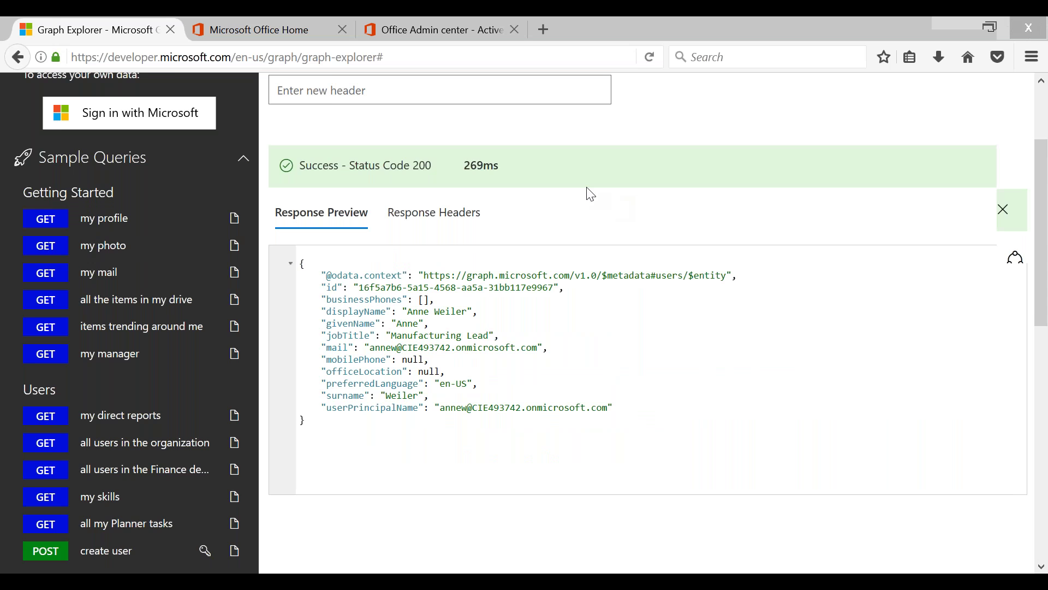
pyautogui.scroll(3, 648, 153)
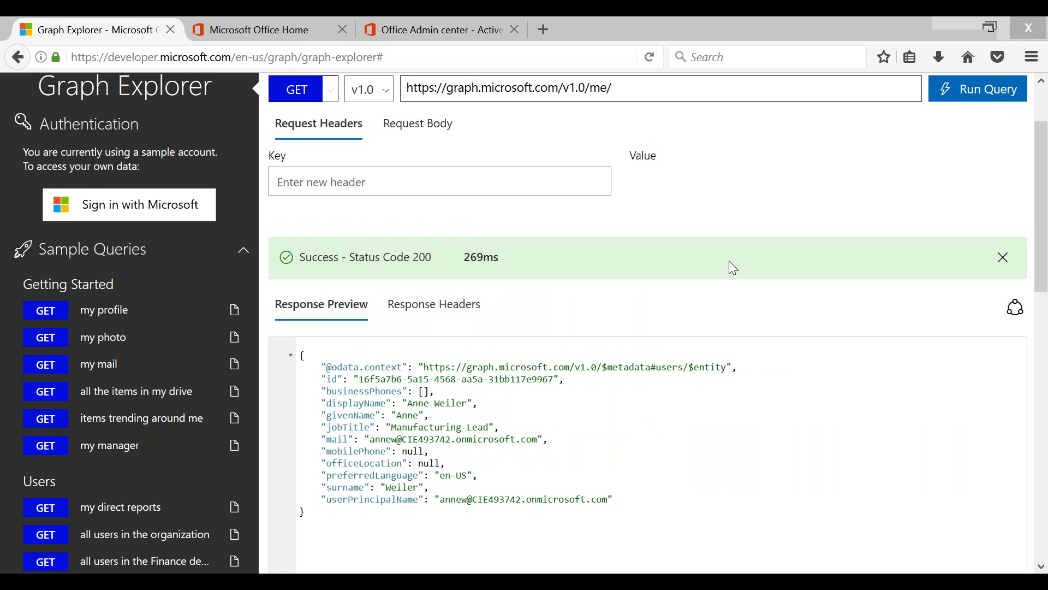
pyautogui.moveTo(323, 367); pyautogui.dragTo(784, 365)
pyautogui.click(419, 371)
pyautogui.moveTo(424, 367); pyautogui.dragTo(727, 368)
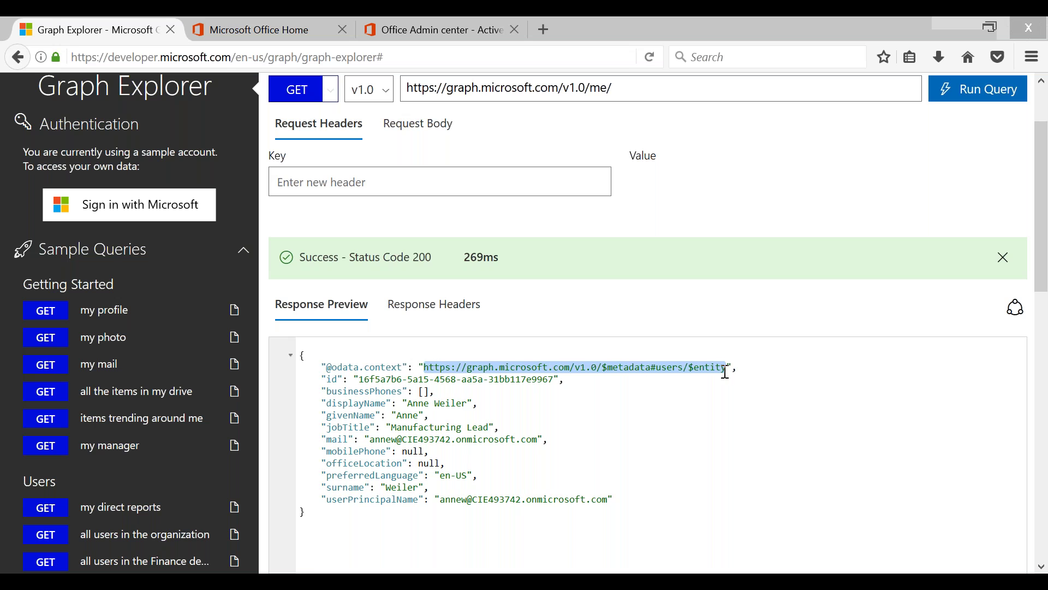
pyautogui.rightClick(673, 368)
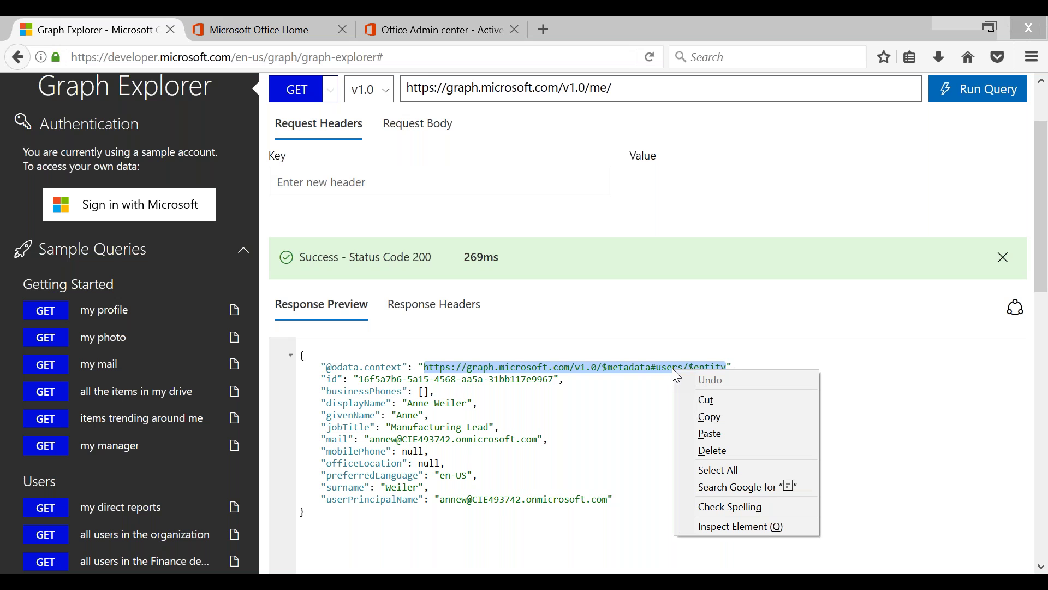
pyautogui.click(710, 417)
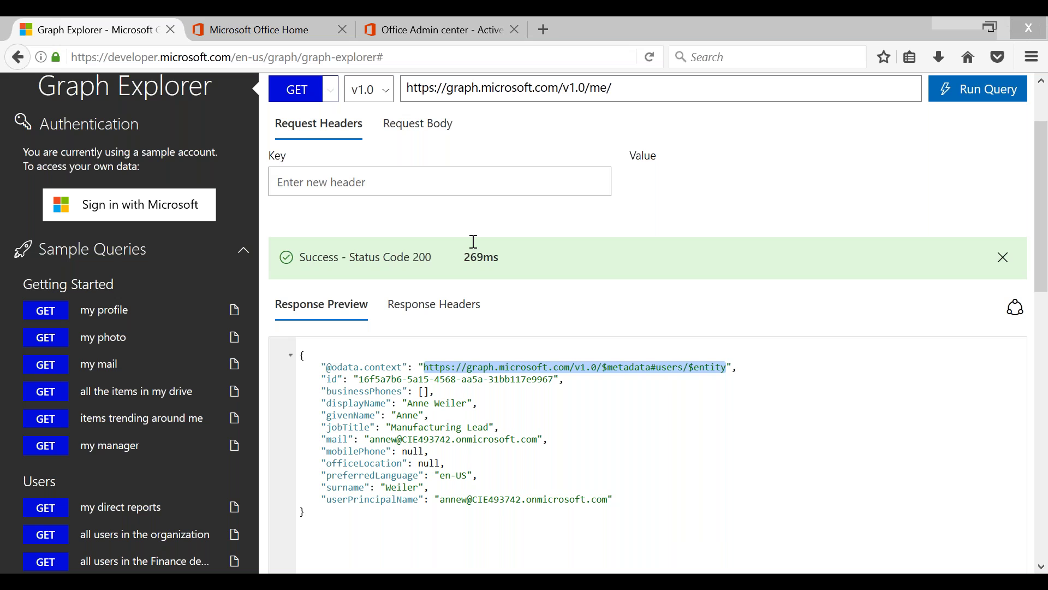
pyautogui.click(545, 32)
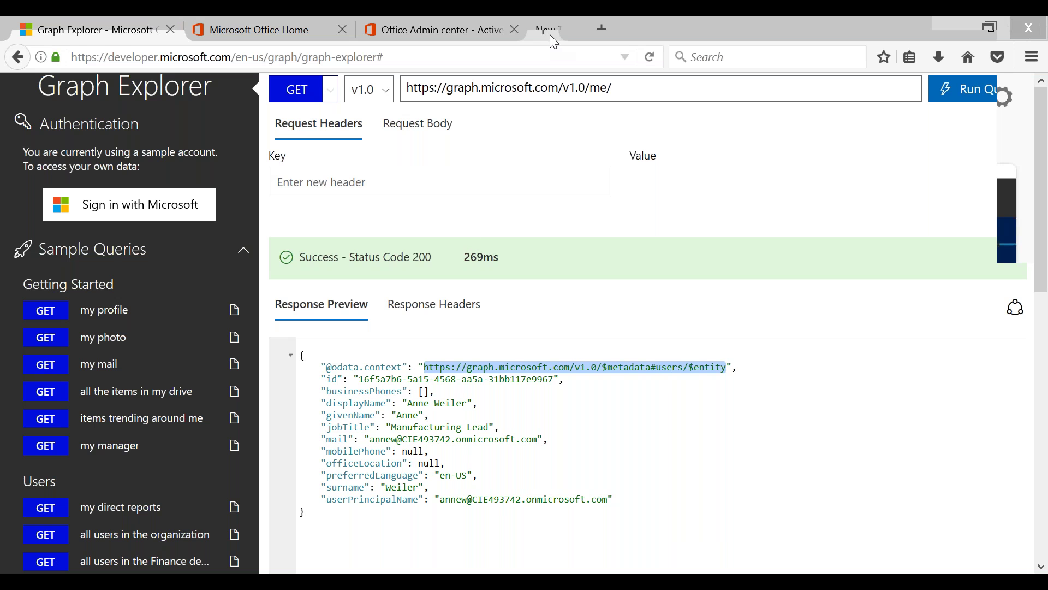
pyautogui.hotkey('ctrl', 'v')
pyautogui.press('Return')
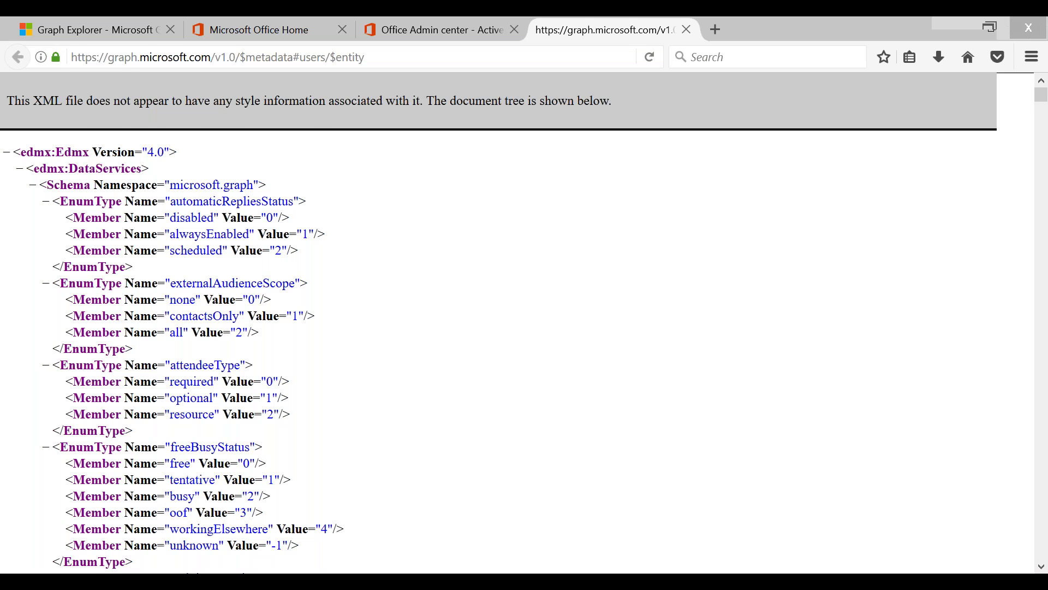
pyautogui.scroll(-3, 517, 322)
pyautogui.scroll(-5, 517, 322)
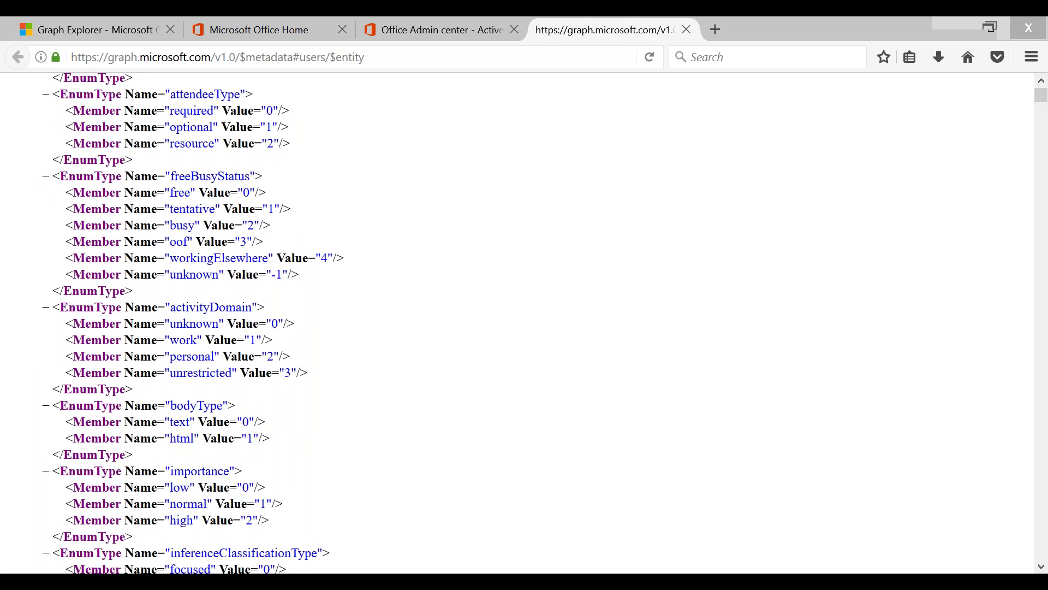
pyautogui.scroll(8, 517, 322)
pyautogui.scroll(-12, 517, 322)
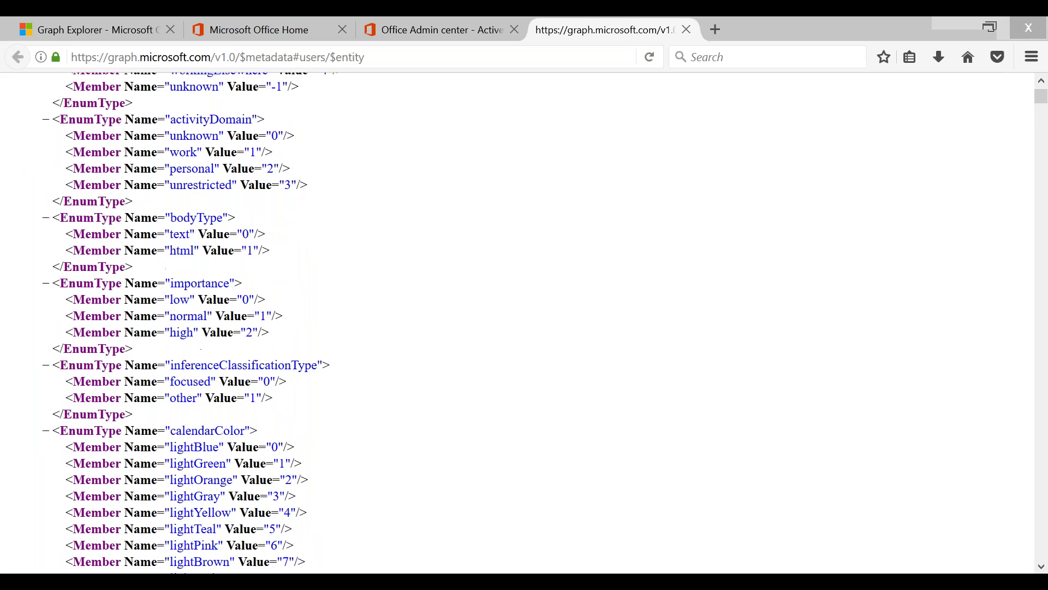
# - Search the metadata document for "user" and advance through the matches to the user entity type definition
pyautogui.hotkey('ctrl', 'f')
pyautogui.write('user')
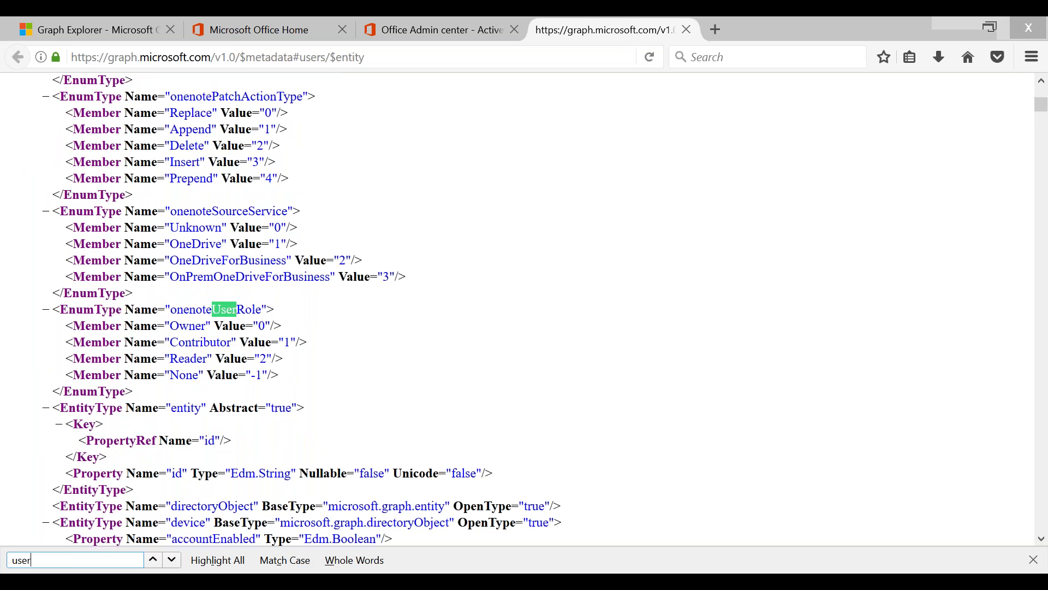
pyautogui.press('Return')
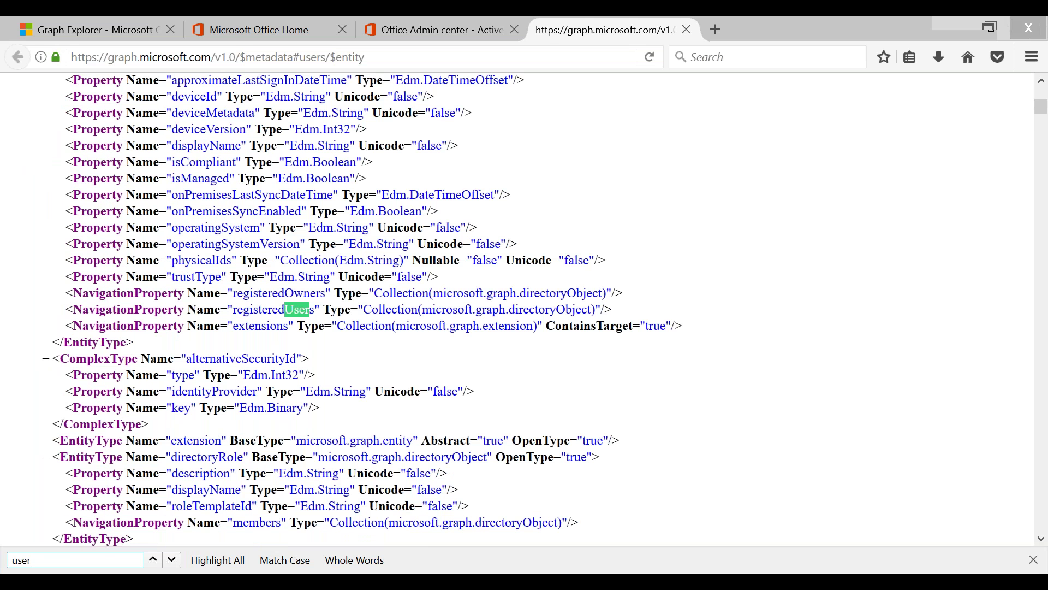
pyautogui.press('Return')
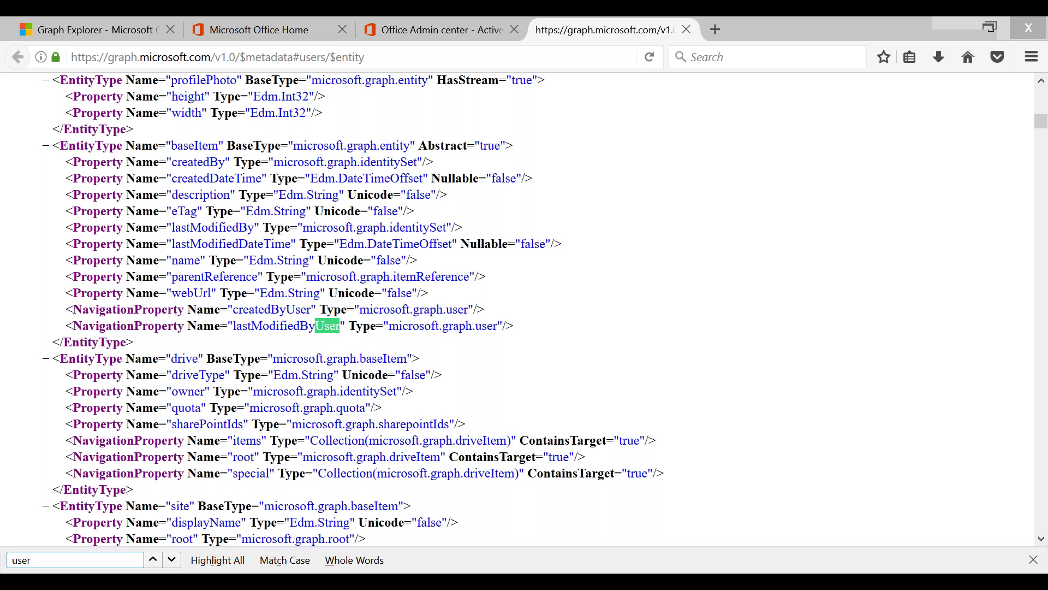
pyautogui.press('Return')
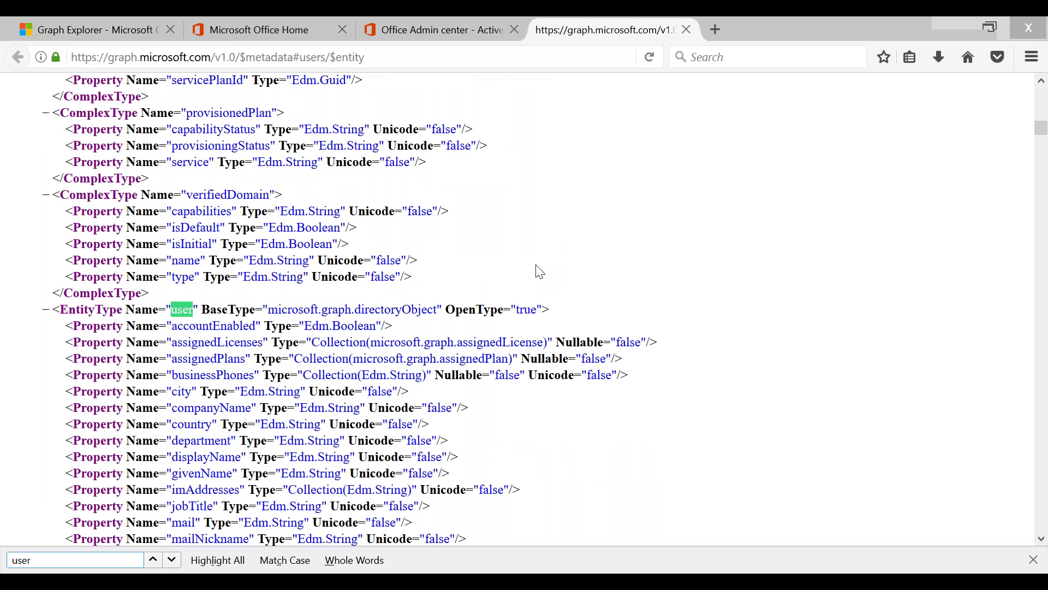
# - Examine the user entity's properties and their data types, including accountEnabled, then close the metadata page
pyautogui.scroll(-4, 540, 271)
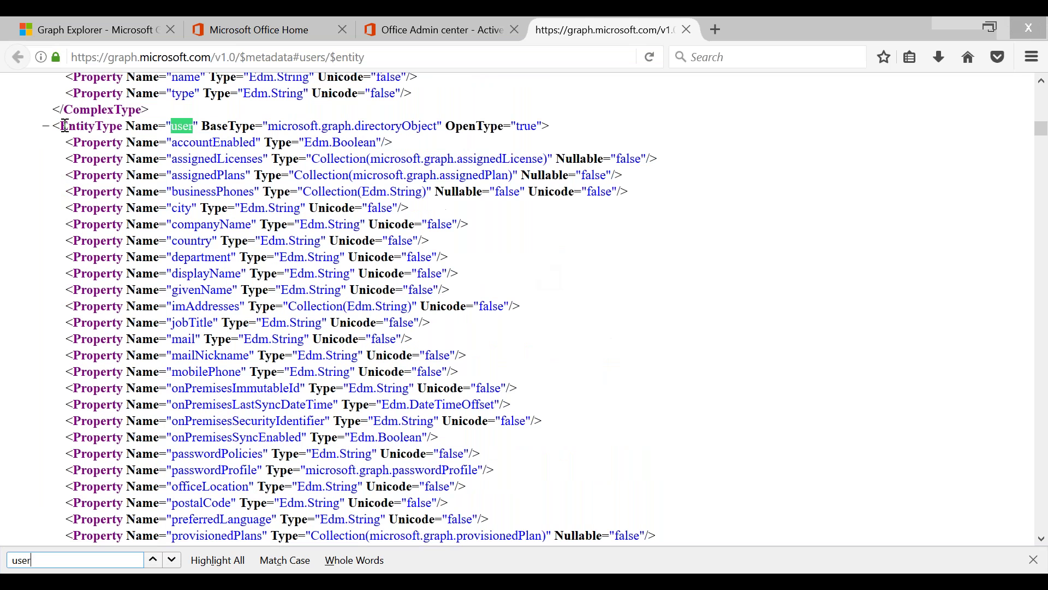
pyautogui.doubleClick(200, 242)
pyautogui.click(254, 335)
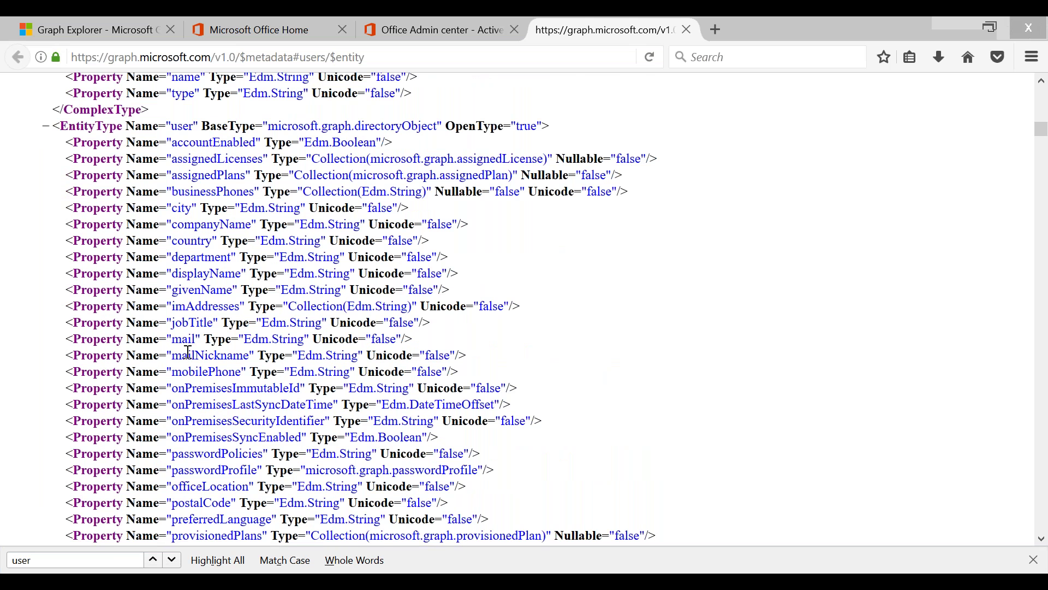
pyautogui.scroll(-1, 198, 352)
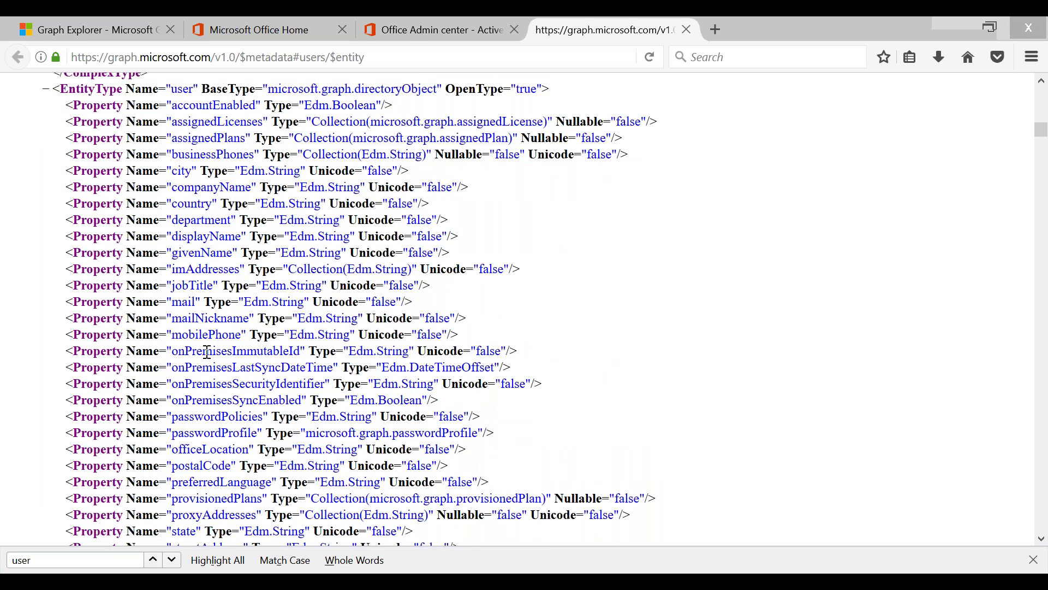
pyautogui.scroll(-1, 208, 352)
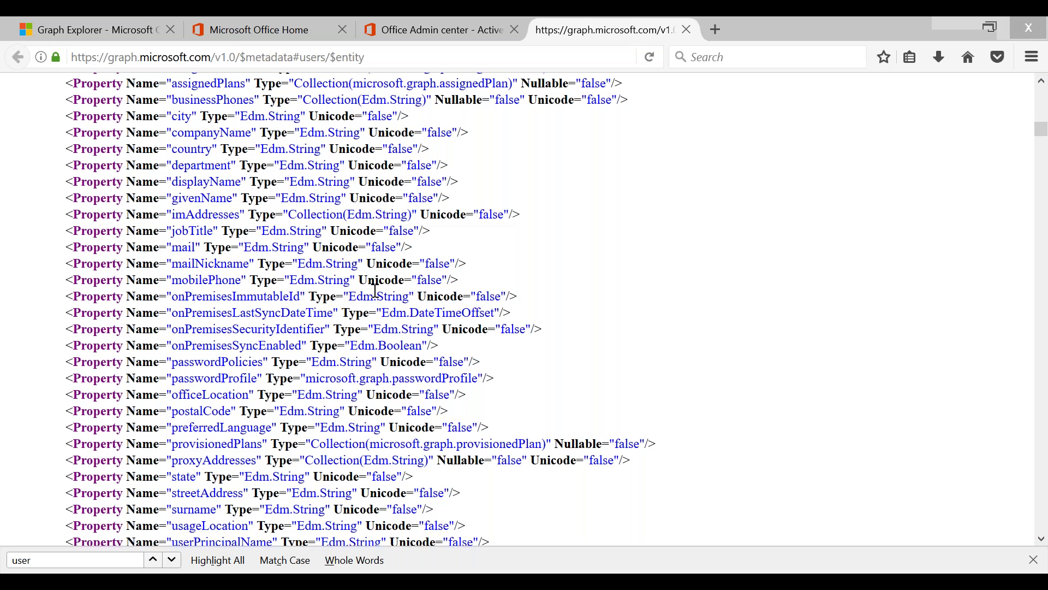
pyautogui.scroll(2, 376, 290)
pyautogui.doubleClick(216, 143)
pyautogui.doubleClick(354, 143)
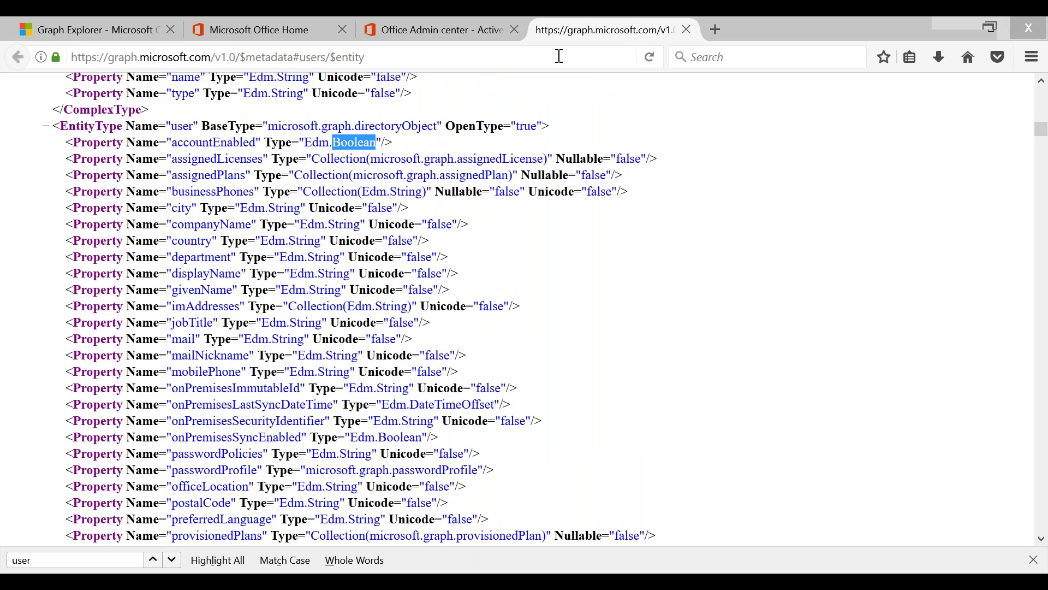
pyautogui.click(687, 30)
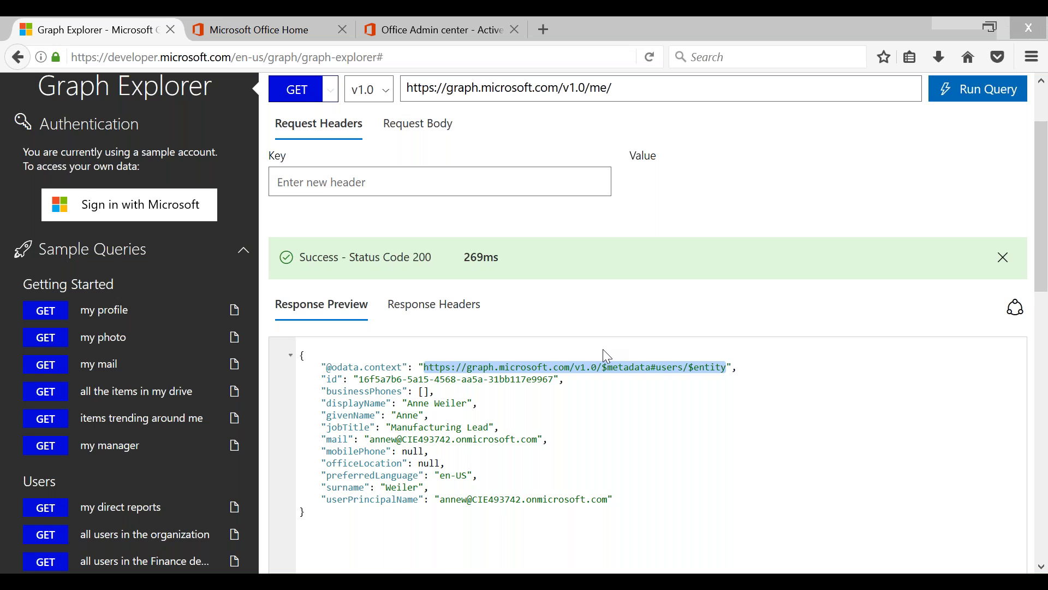
pyautogui.scroll(2, 602, 355)
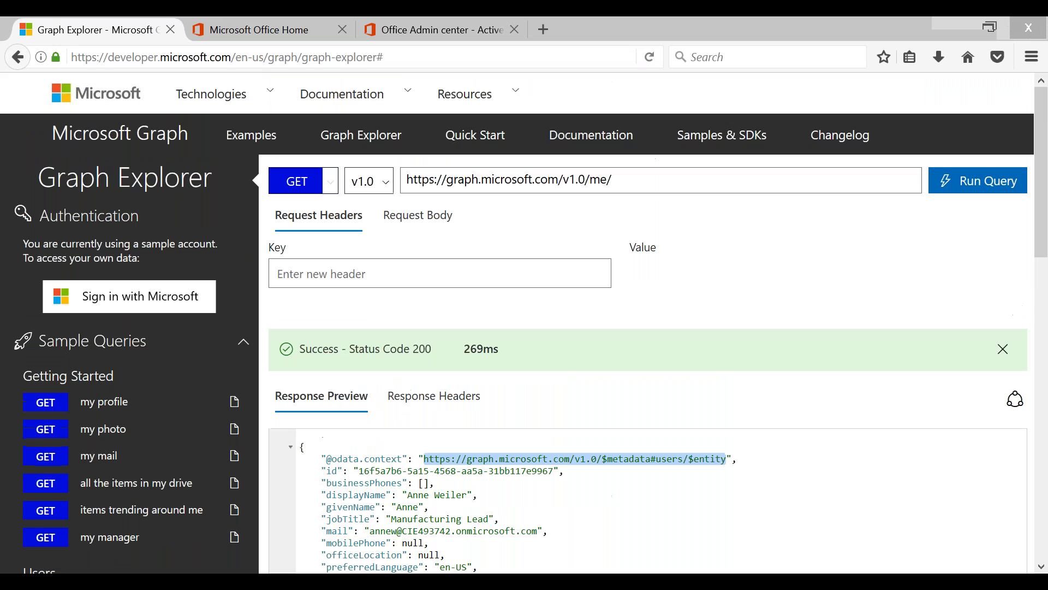
pyautogui.click(392, 186)
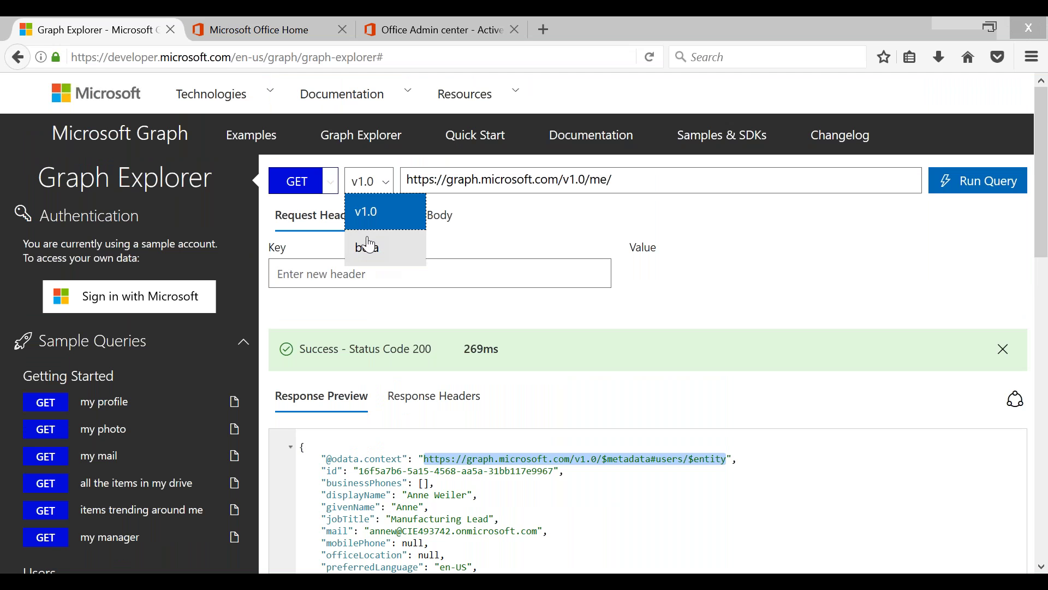
pyautogui.click(367, 247)
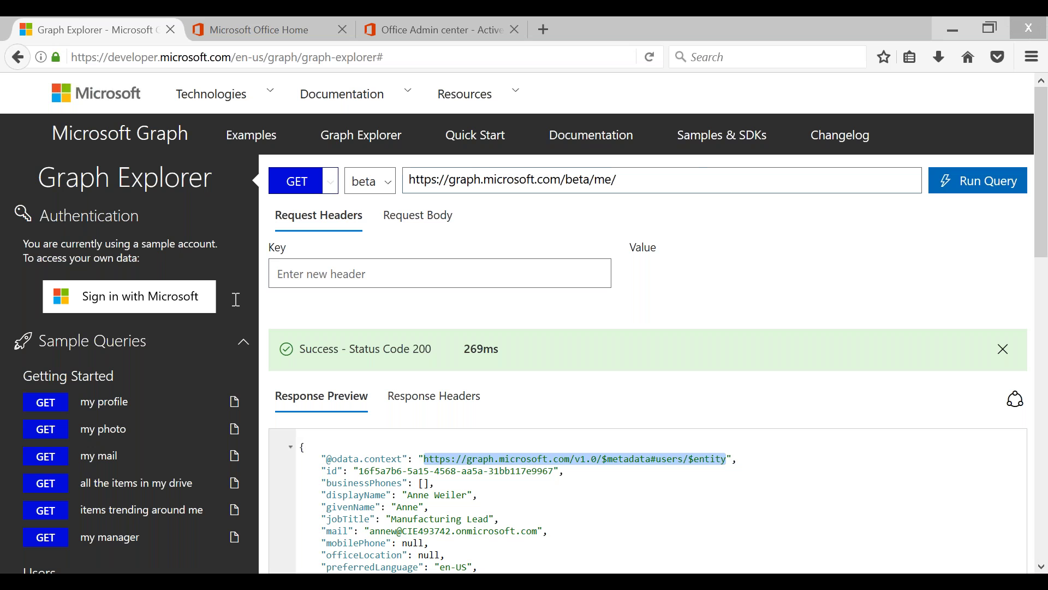
pyautogui.write('insights/trending')
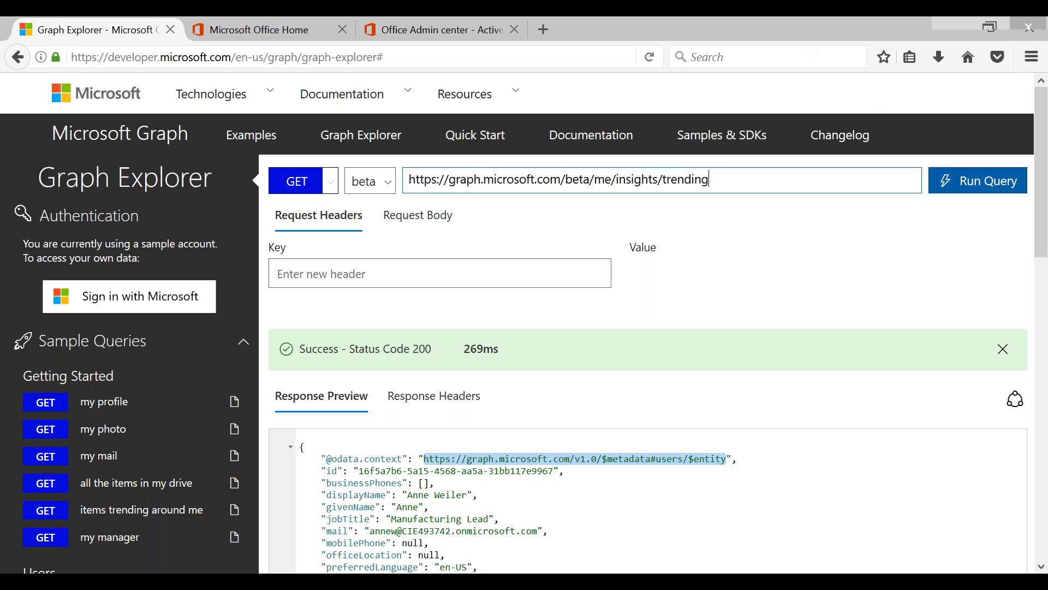
pyautogui.doubleClick(582, 184)
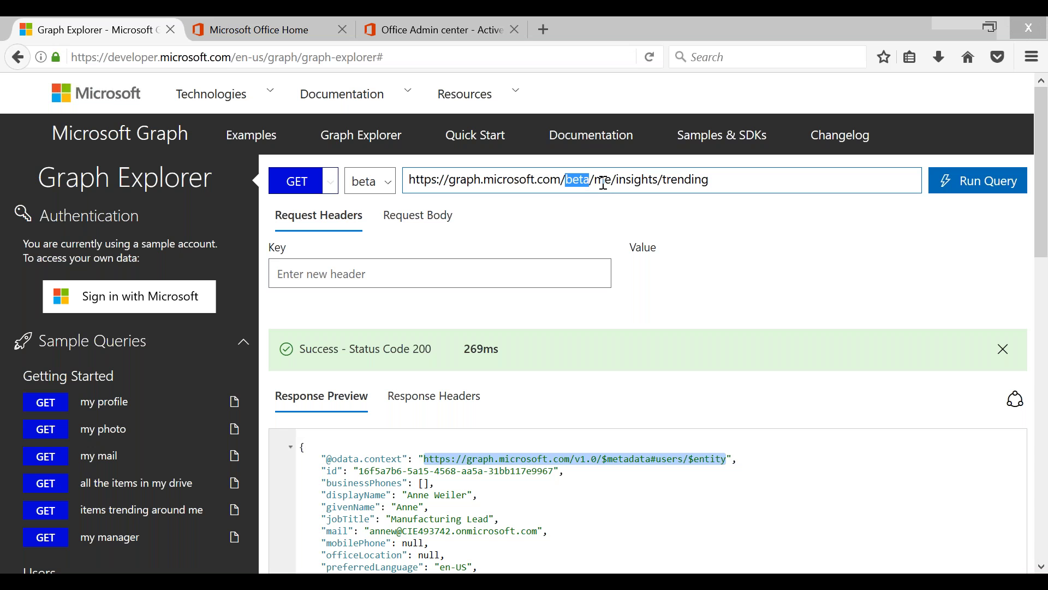
pyautogui.doubleClick(604, 184)
pyautogui.click(983, 182)
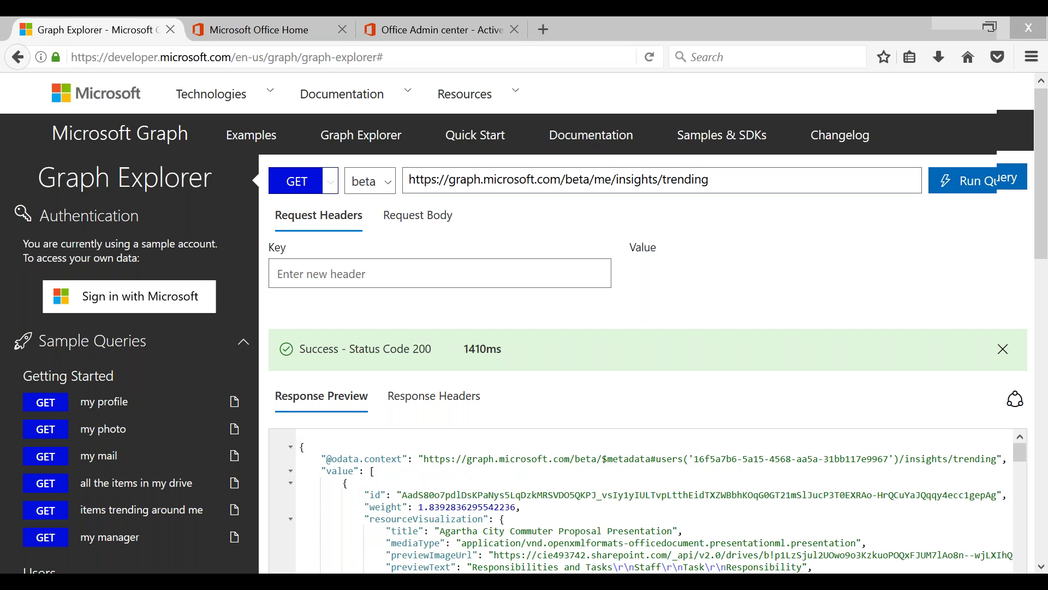
# - Examine the trending items in the response, including each item's weight, resourceVisualization and resourceReference properties
pyautogui.scroll(-2, 644, 322)
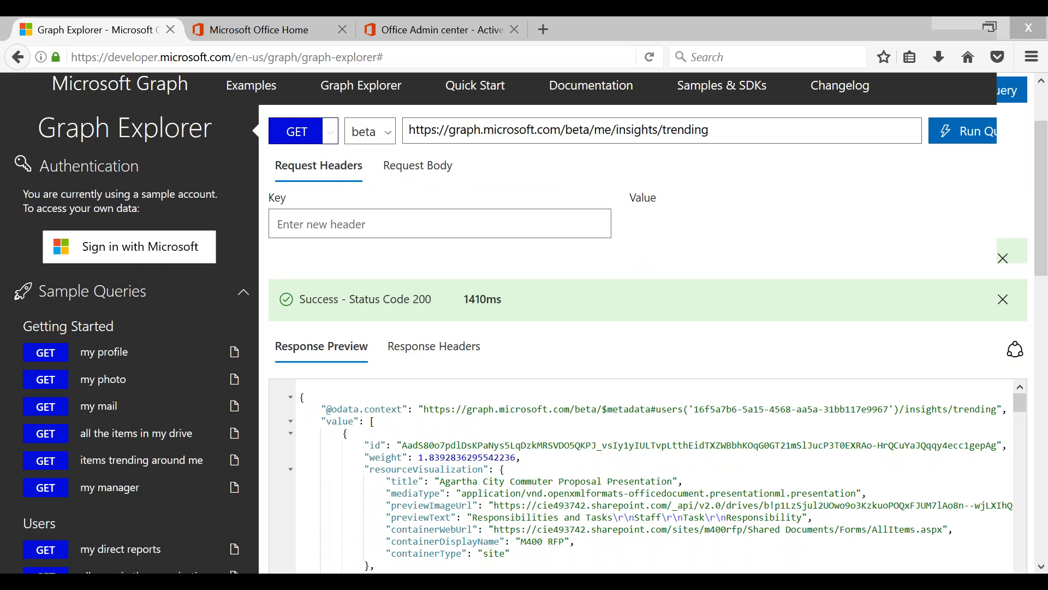
pyautogui.scroll(-3, 562, 264)
pyautogui.scroll(-5, 562, 263)
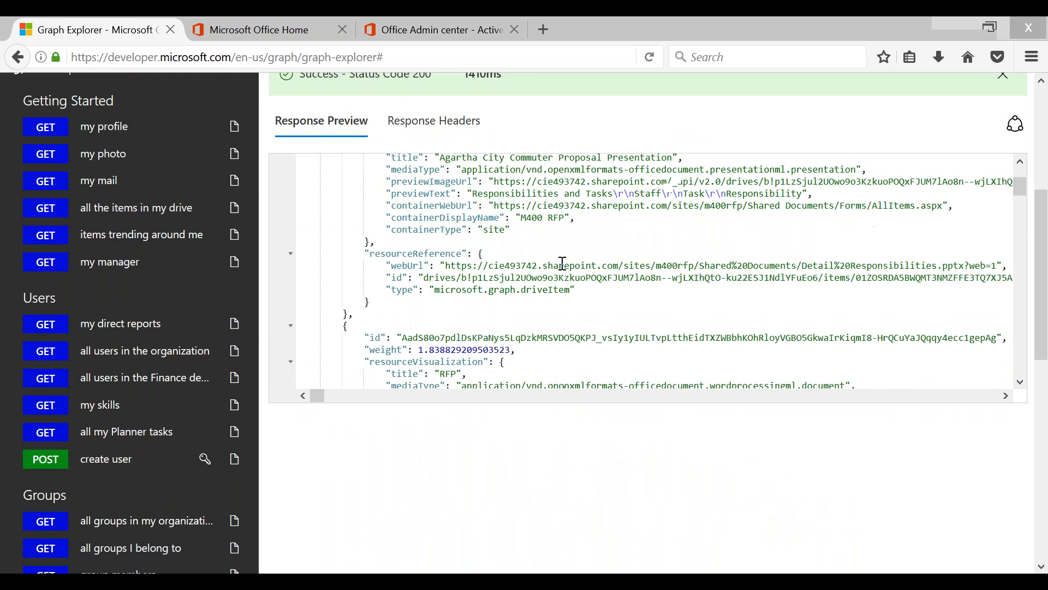
pyautogui.scroll(-2, 562, 263)
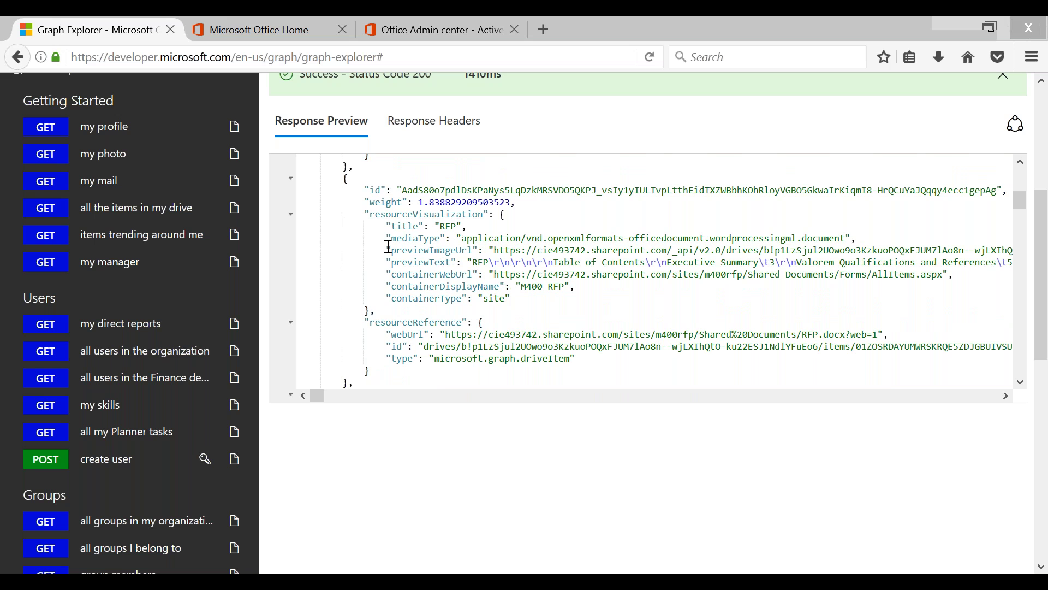
pyautogui.scroll(-2, 388, 246)
pyautogui.scroll(-4, 503, 253)
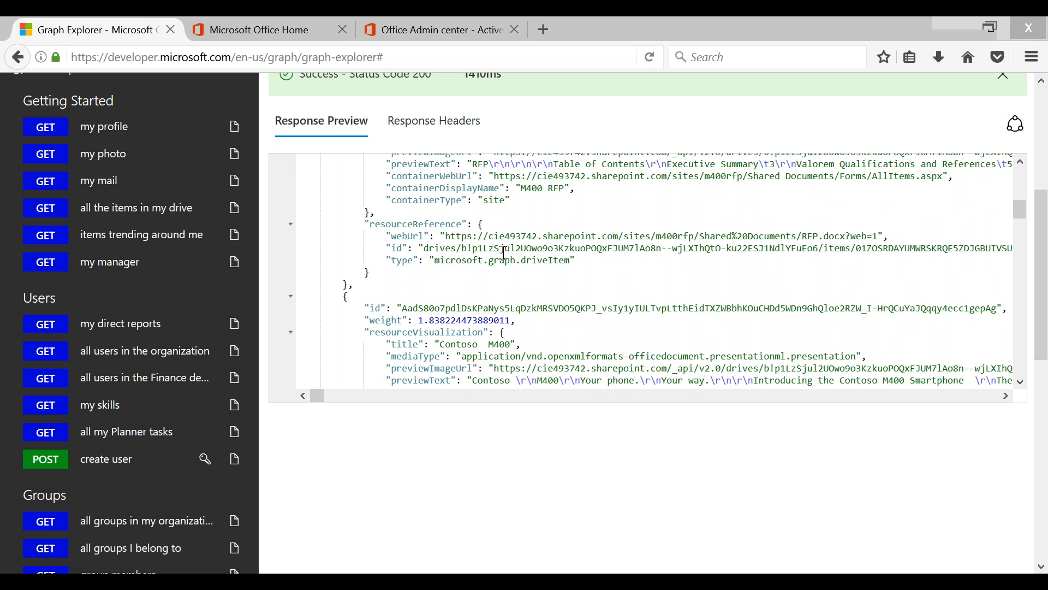
pyautogui.doubleClick(377, 271)
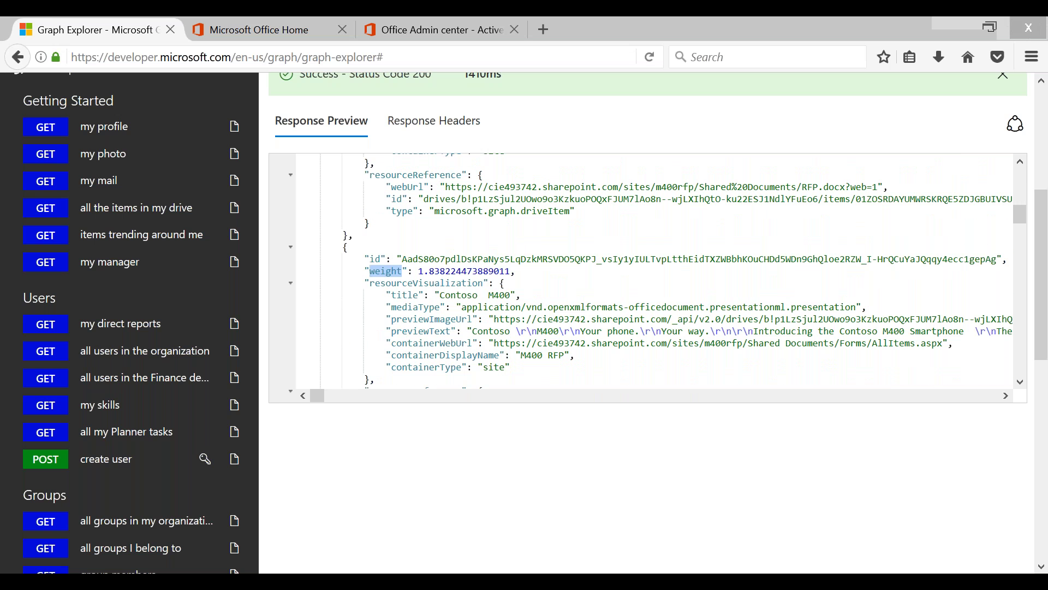
pyautogui.moveTo(523, 271); pyautogui.dragTo(353, 269)
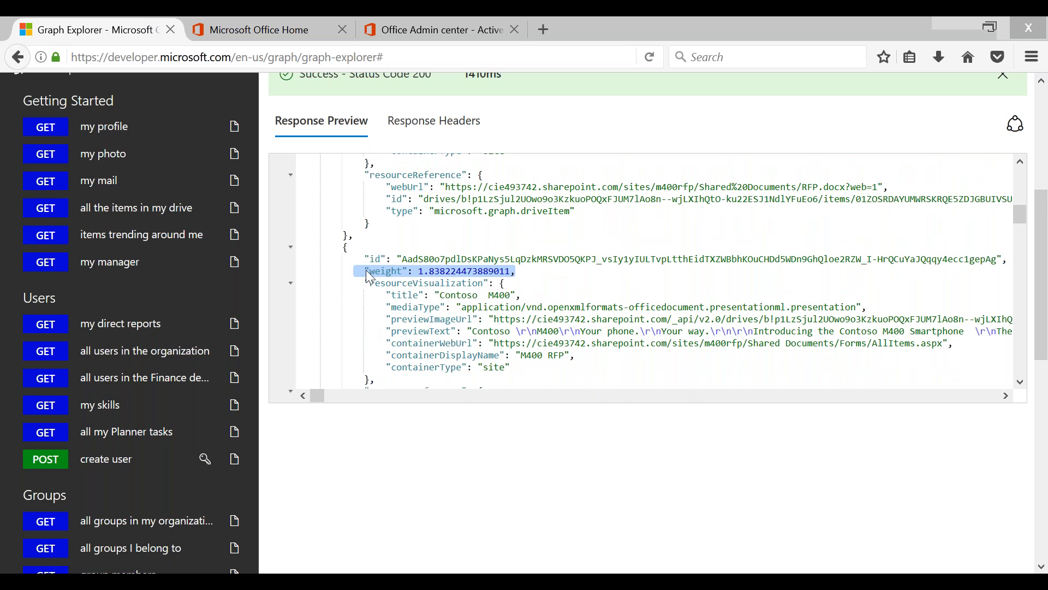
pyautogui.scroll(-2, 644, 271)
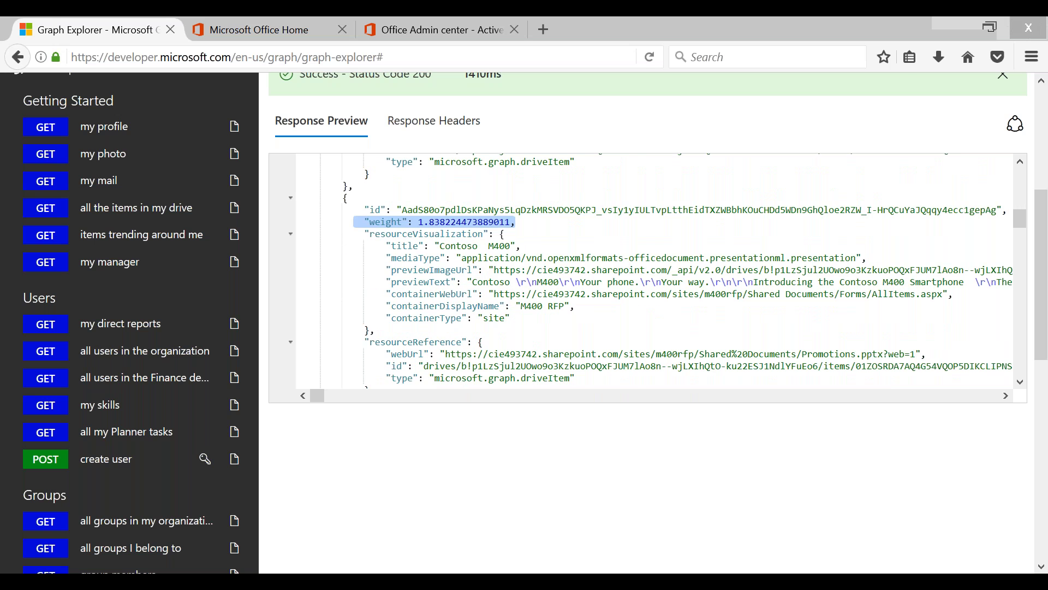
pyautogui.scroll(-6, 420, 345)
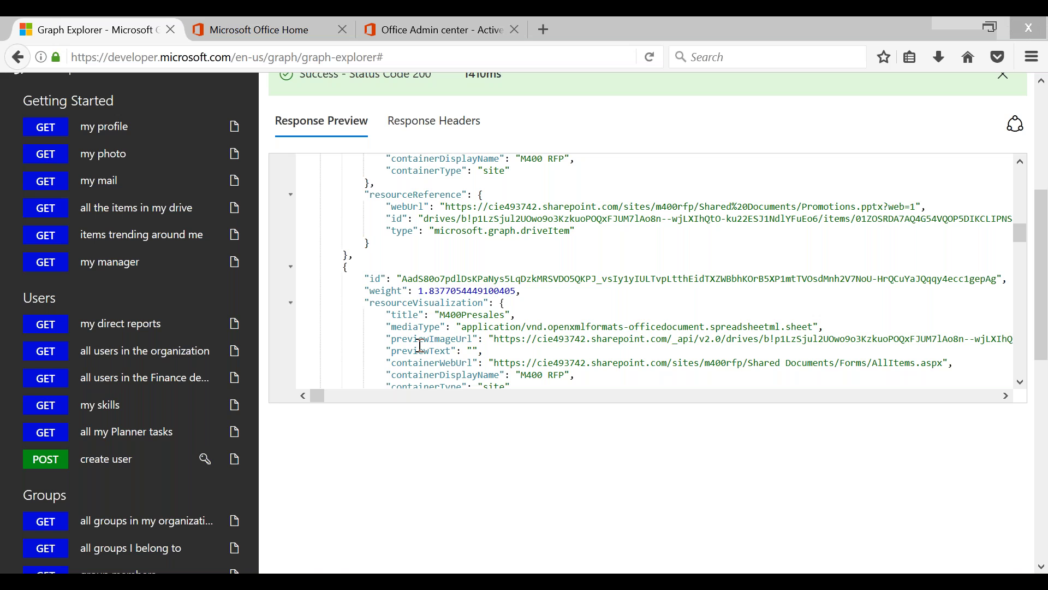
pyautogui.scroll(5, 419, 345)
pyautogui.tripleClick(407, 176)
pyautogui.write('https://graph.microsoft.com/beta/me/people')
pyautogui.doubleClick(605, 182)
pyautogui.doubleClick(634, 180)
pyautogui.click(671, 181)
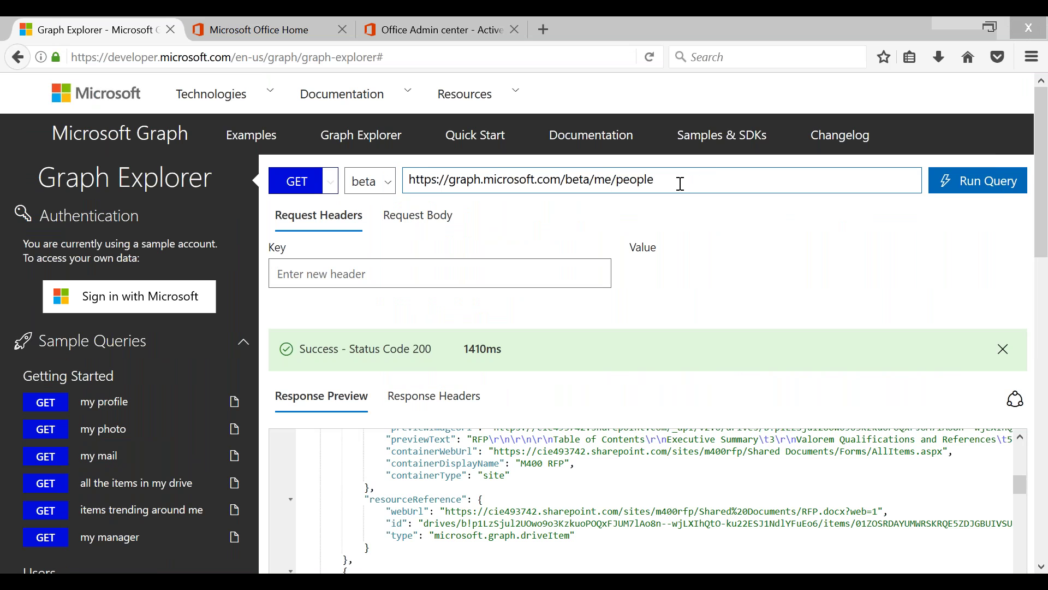
pyautogui.click(957, 199)
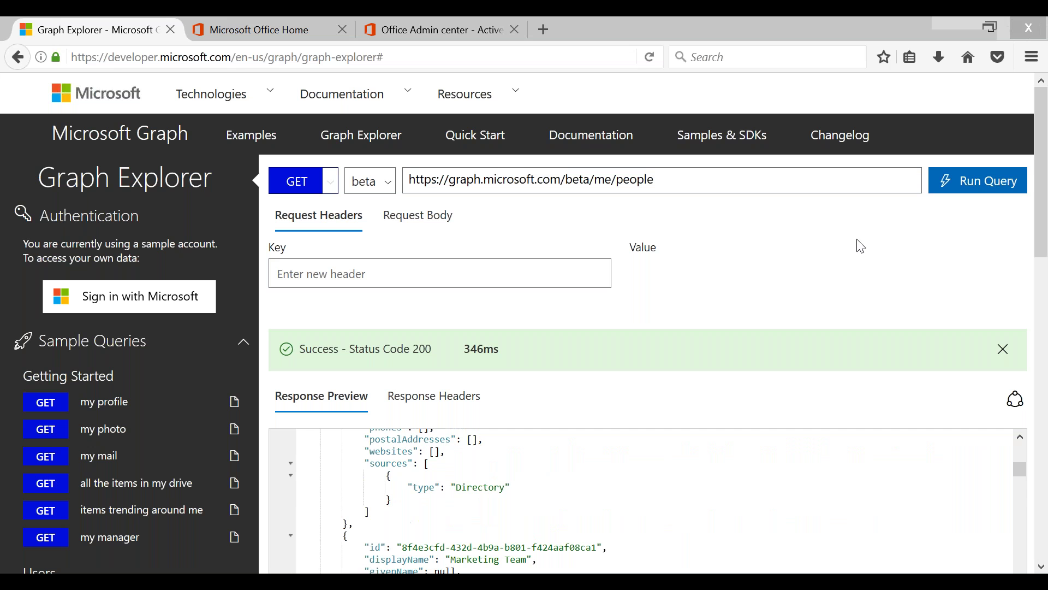
# - Examine the people entries in the response, including displayName, mailboxType, personType and the rank listed under emailAddresses
pyautogui.moveTo(1022, 480); pyautogui.dragTo(978, 393)
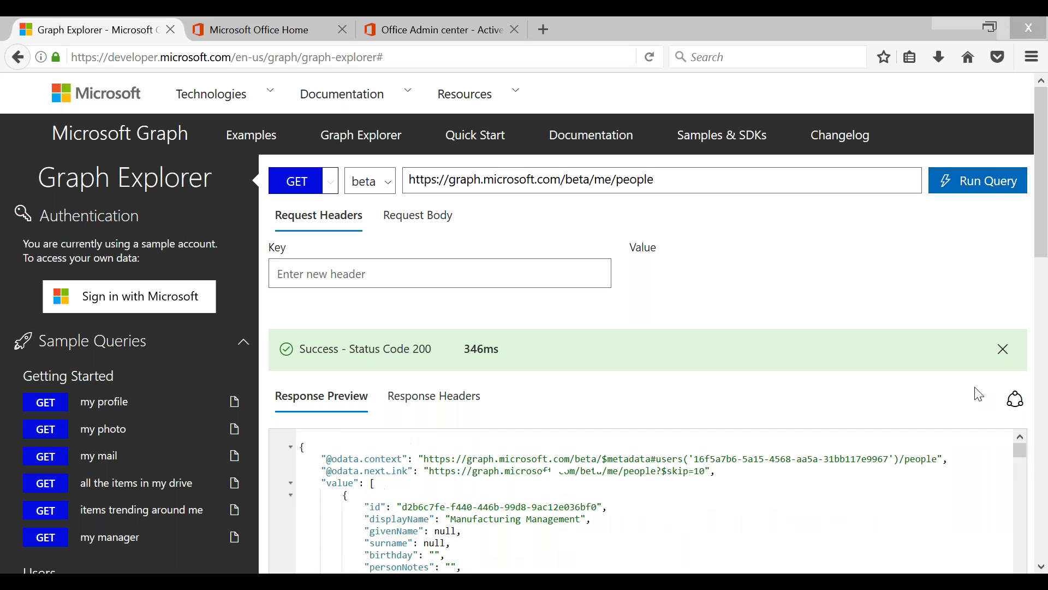
pyautogui.scroll(-2, 978, 393)
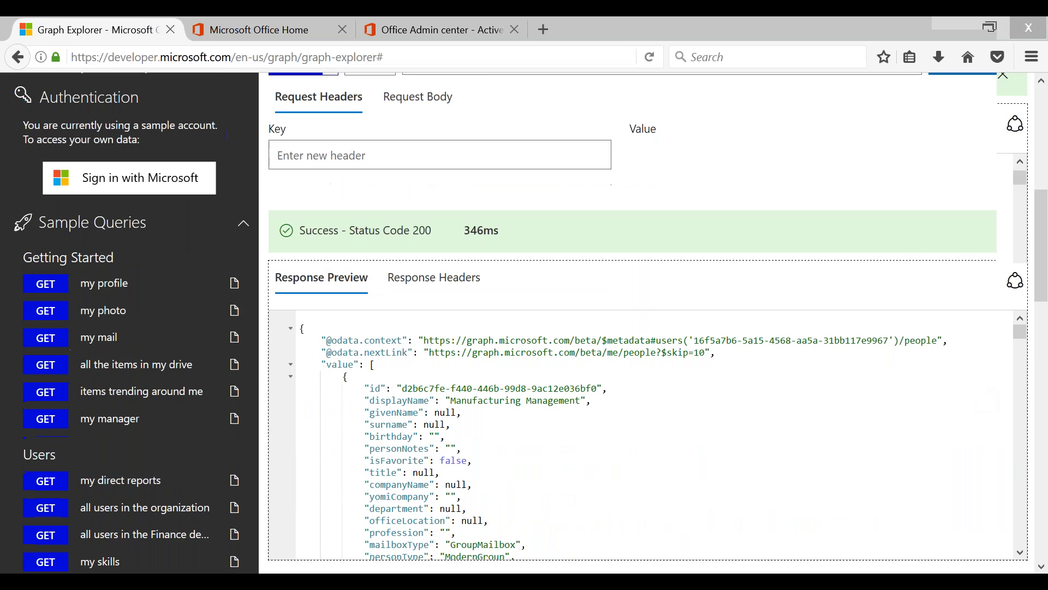
pyautogui.scroll(-6, 524, 268)
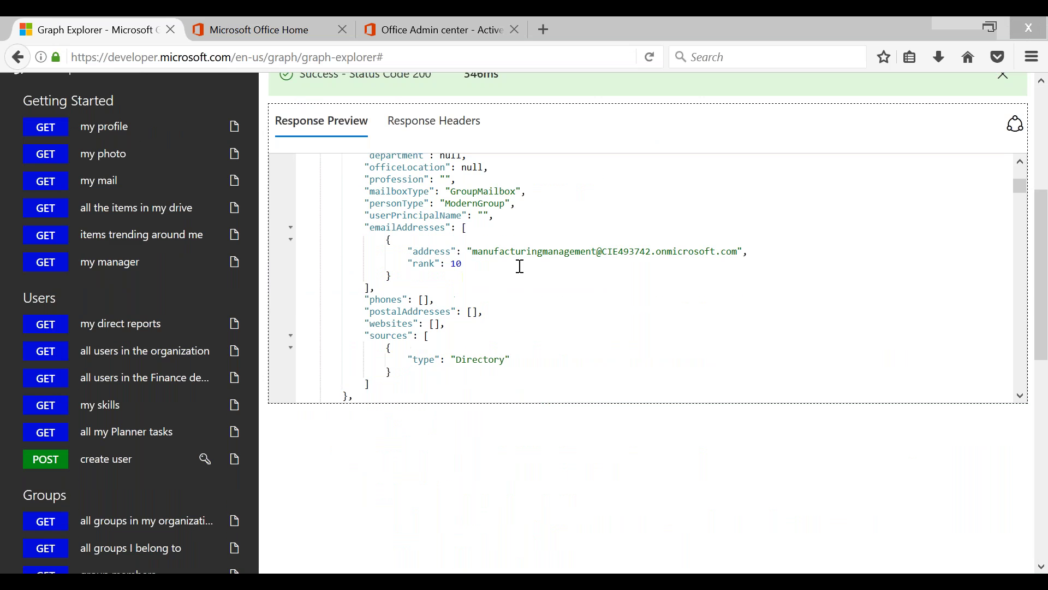
pyautogui.scroll(-1, 520, 267)
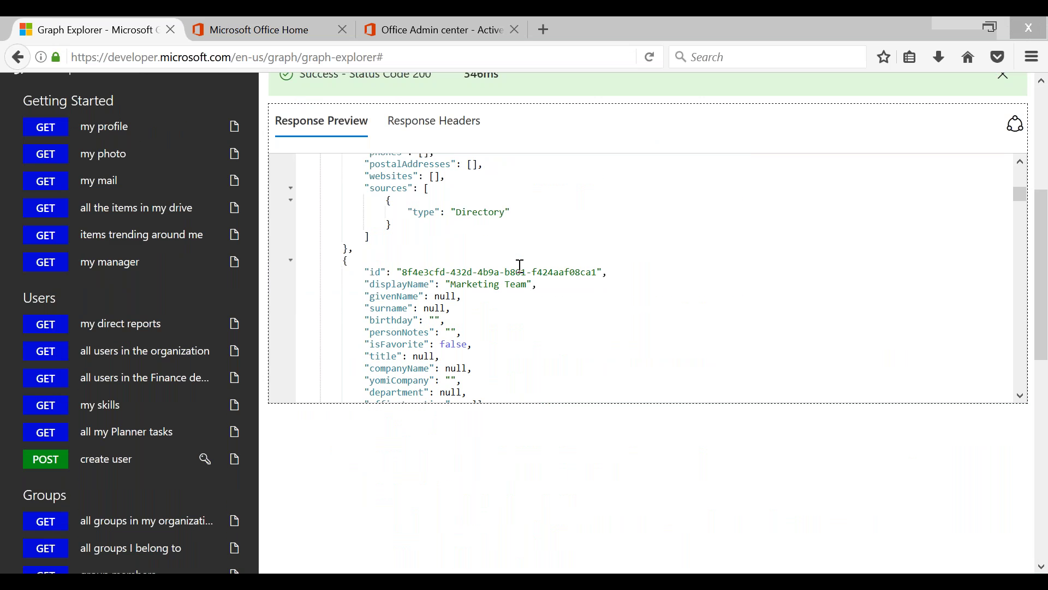
pyautogui.scroll(-2, 519, 265)
pyautogui.scroll(2, 520, 266)
pyautogui.scroll(-4, 561, 281)
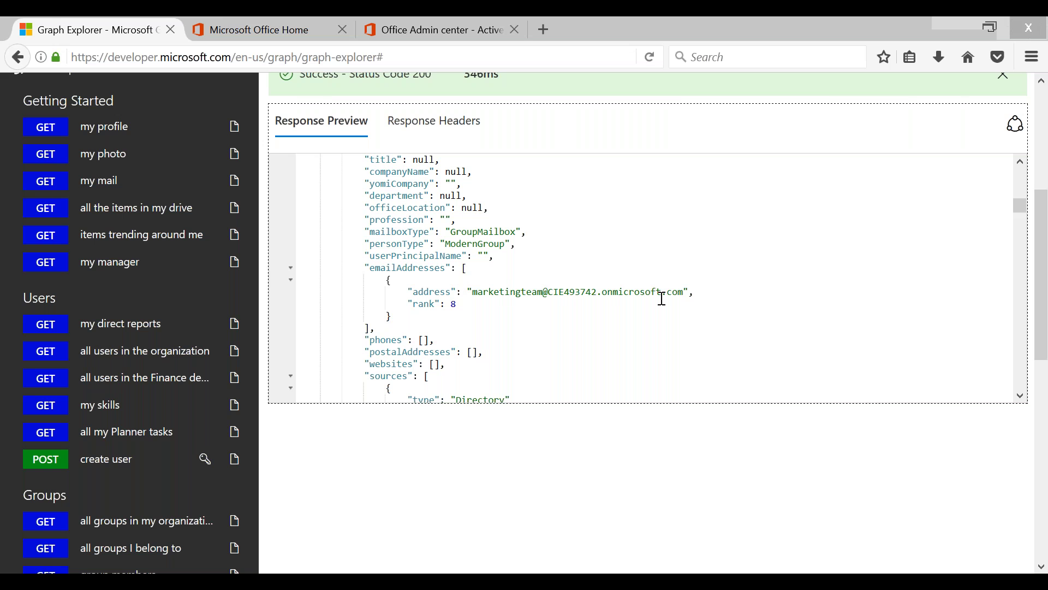
pyautogui.scroll(-2, 662, 298)
pyautogui.scroll(-2, 627, 297)
pyautogui.scroll(-3, 556, 297)
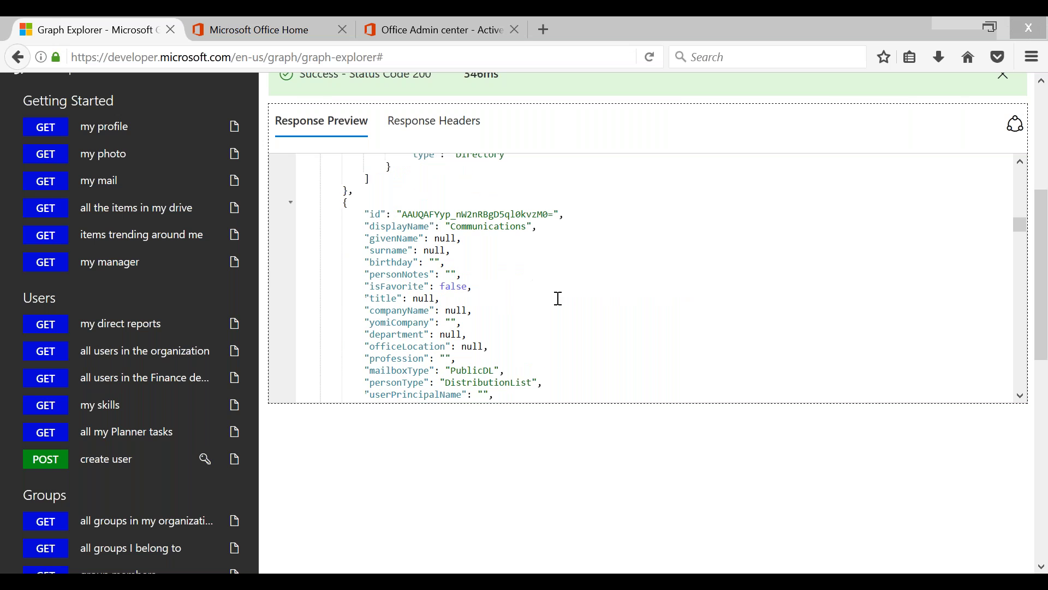
pyautogui.scroll(-2, 649, 279)
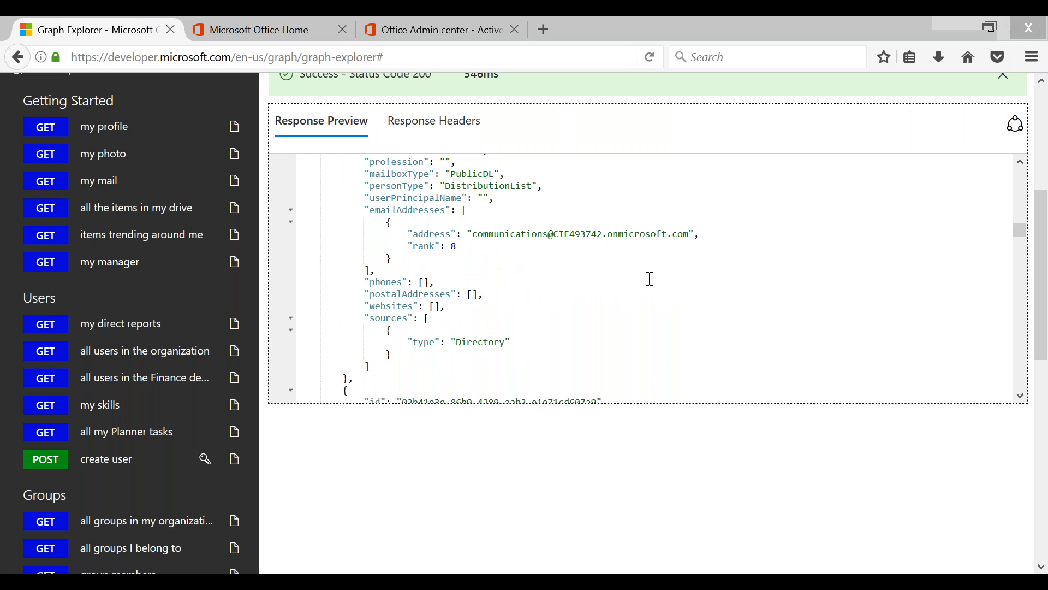
pyautogui.moveTo(407, 246); pyautogui.dragTo(481, 247)
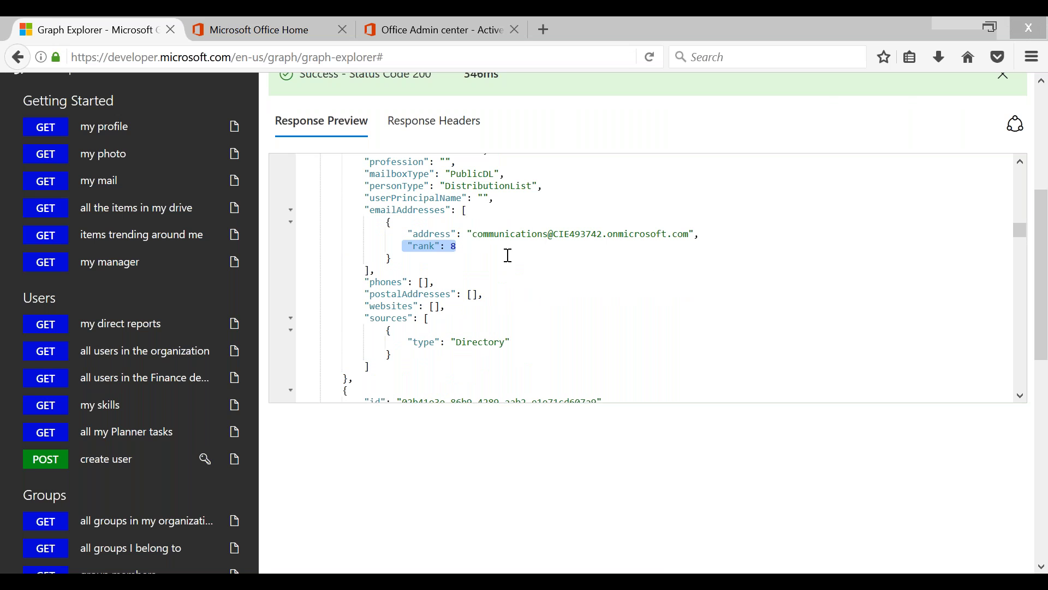
pyautogui.click(673, 311)
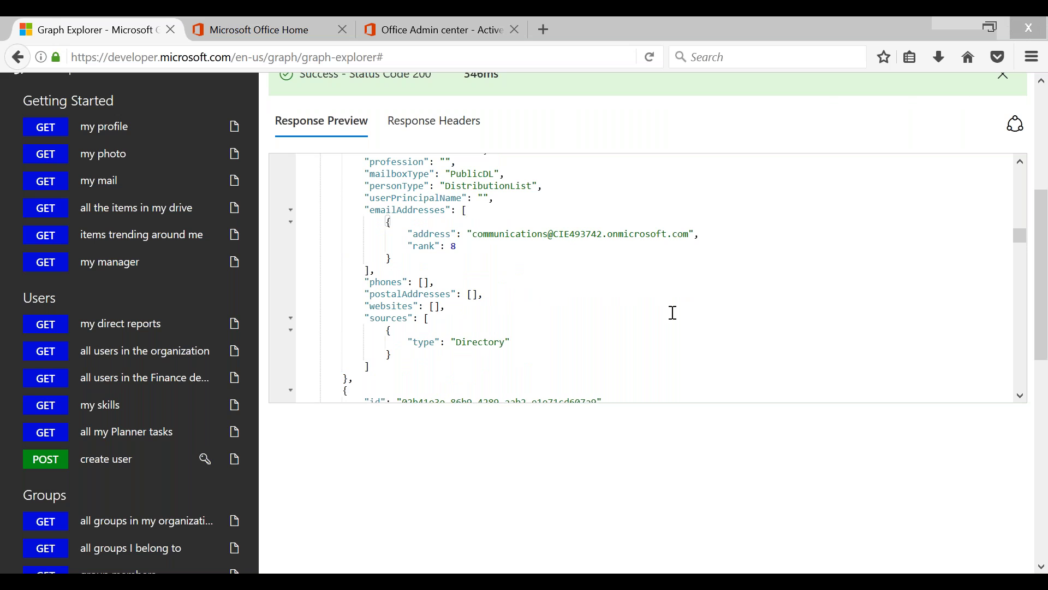
pyautogui.scroll(-3, 673, 313)
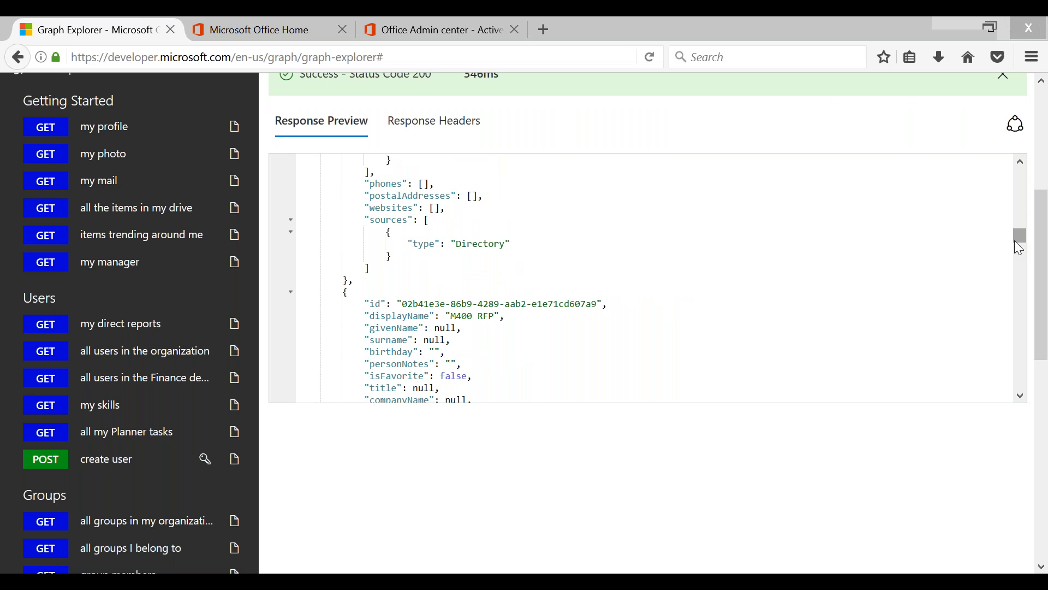
pyautogui.moveTo(1015, 239); pyautogui.dragTo(1020, 170)
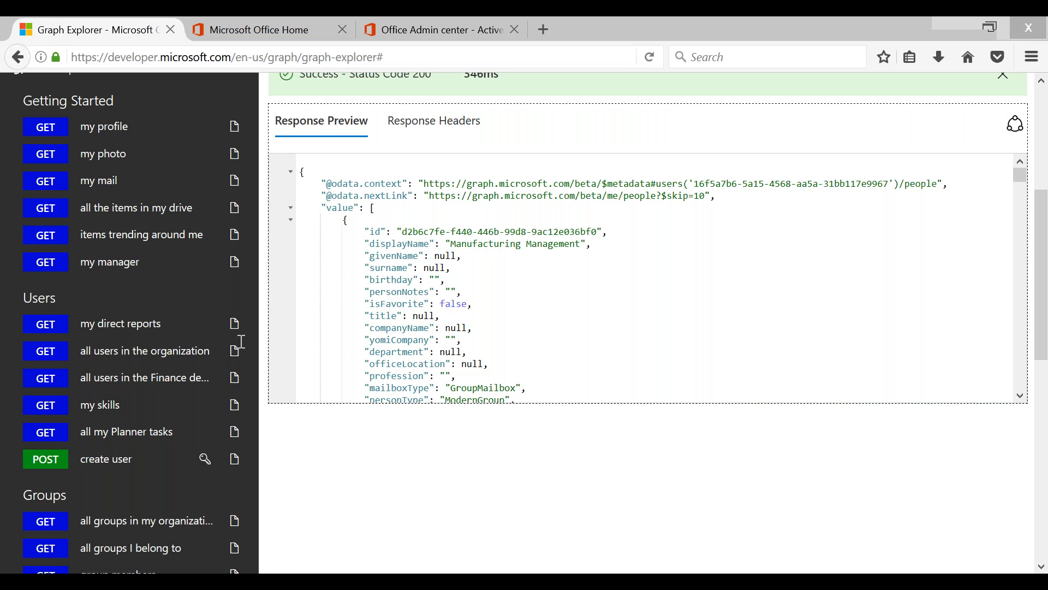
pyautogui.scroll(5, 241, 341)
pyautogui.hotkey('ctrl', 'a')
pyautogui.write('https://graph.microsoft.com/beta/me/onenote/notebooks')
pyautogui.press('Return')
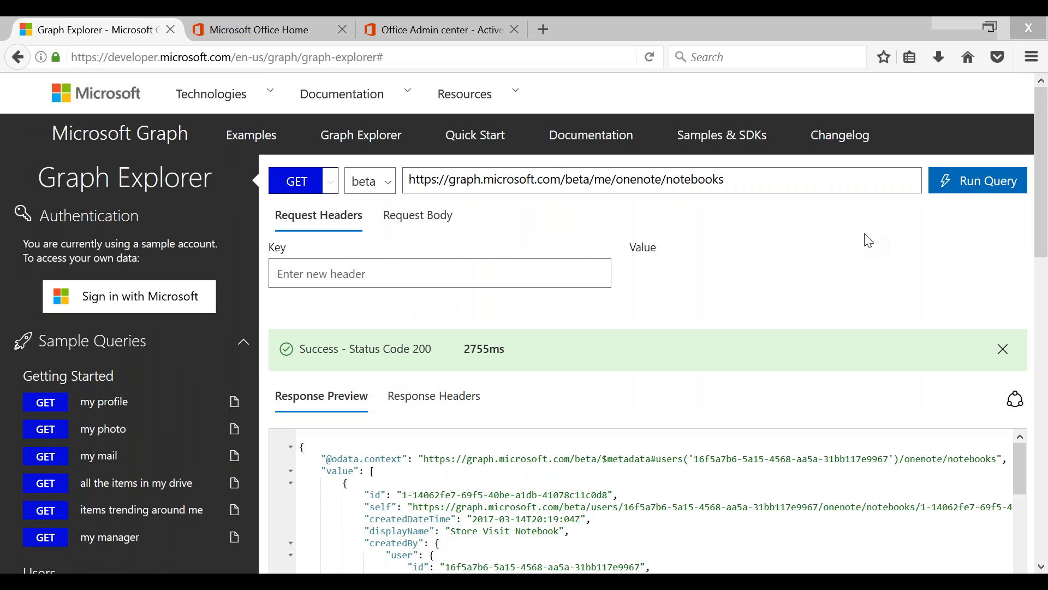
# - Examine the OneNote notebooks in the response, including displayName, createdBy, lastModifiedBy, userRole, sectionsUrl and the client and web links
pyautogui.scroll(-1, 868, 241)
pyautogui.scroll(-3, 869, 241)
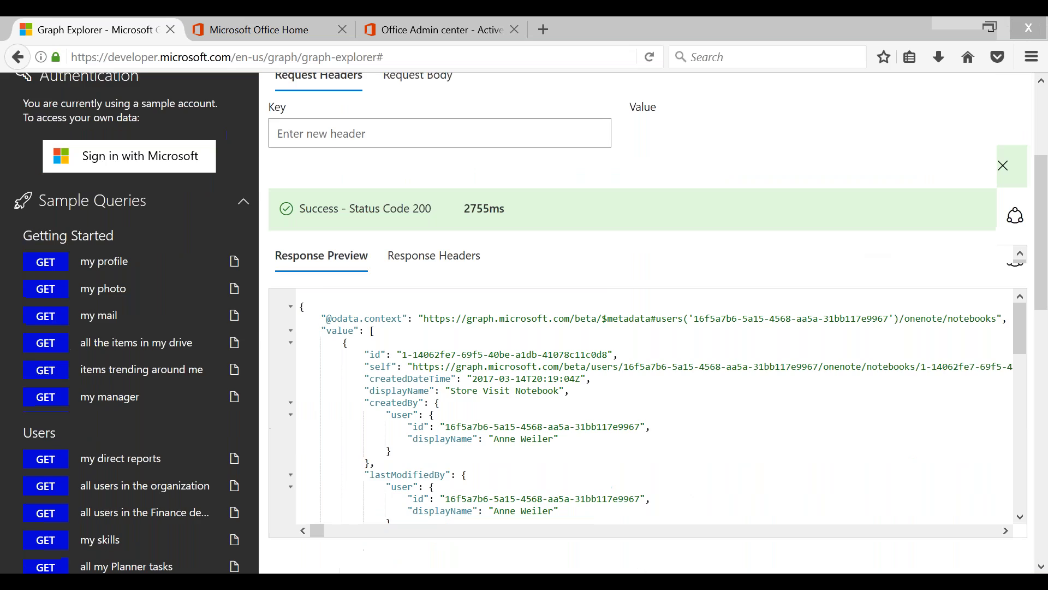
pyautogui.scroll(-5, 687, 360)
pyautogui.scroll(-1, 687, 361)
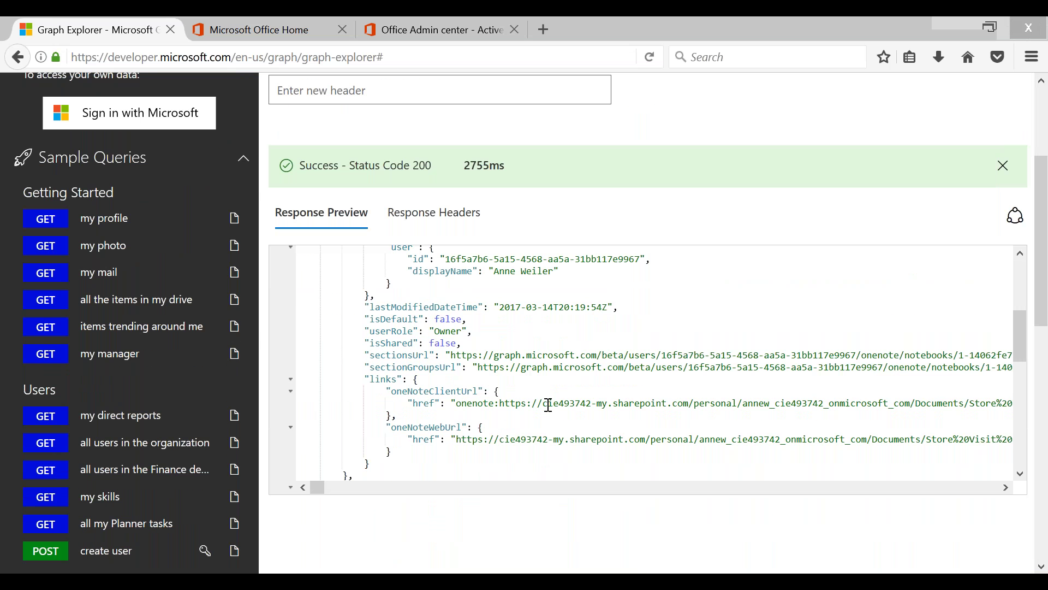
pyautogui.scroll(-1, 549, 405)
pyautogui.scroll(-5, 590, 392)
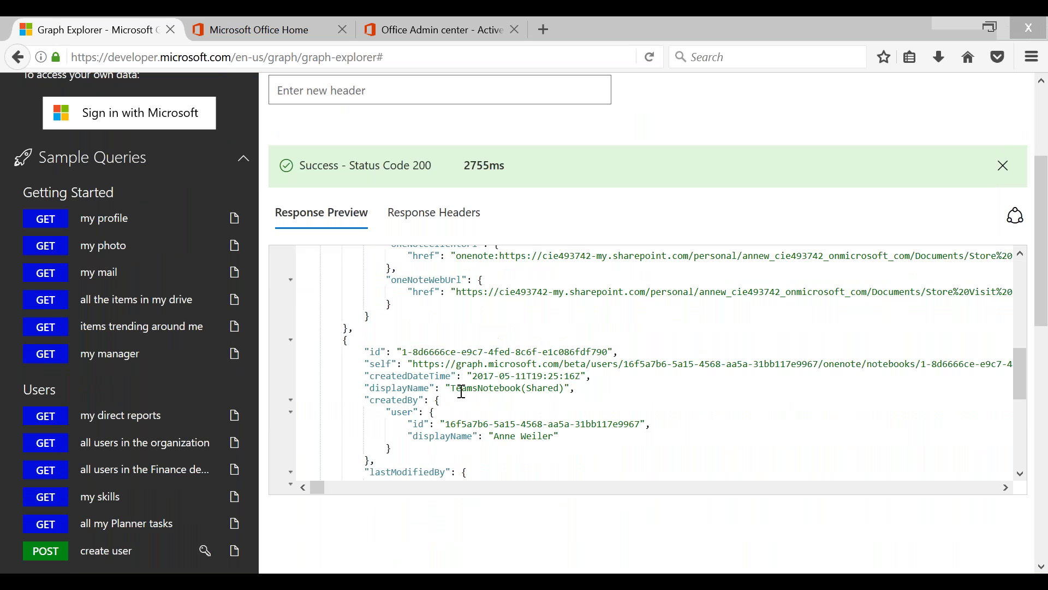
pyautogui.scroll(-2, 568, 359)
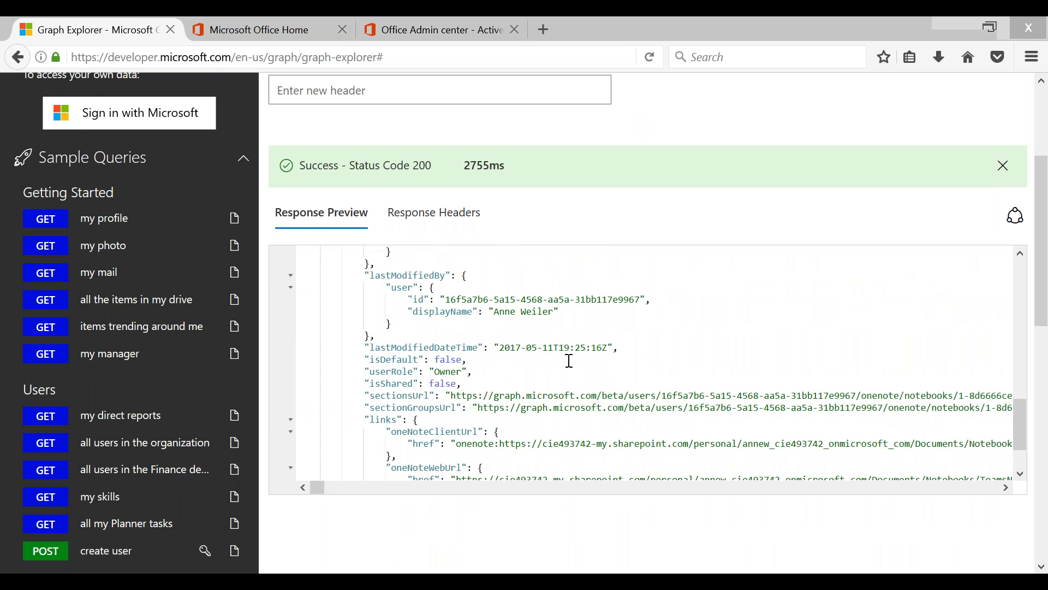
pyautogui.scroll(-1, 676, 391)
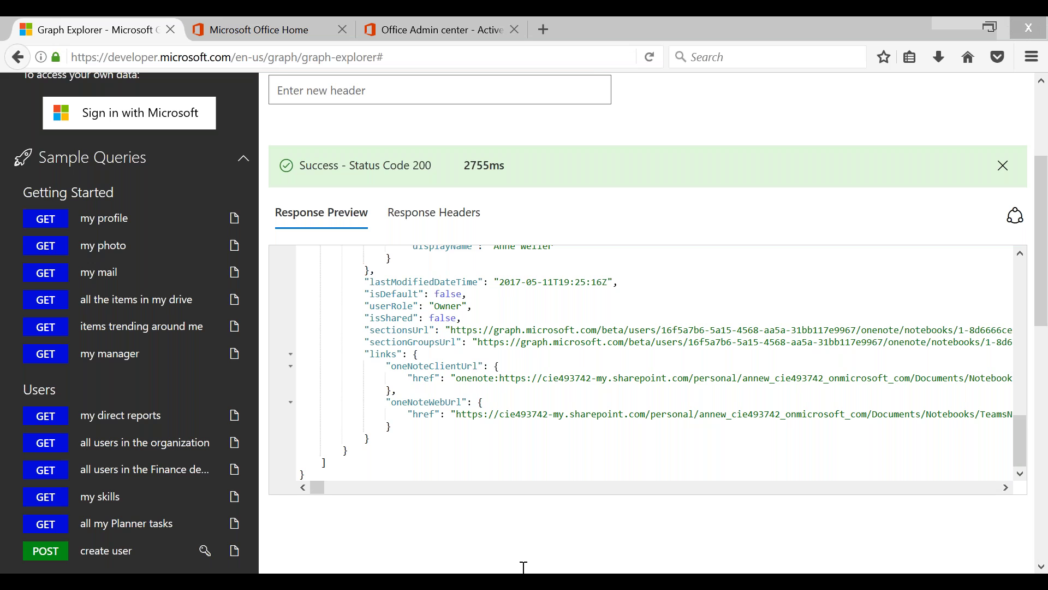
pyautogui.scroll(1, 526, 278)
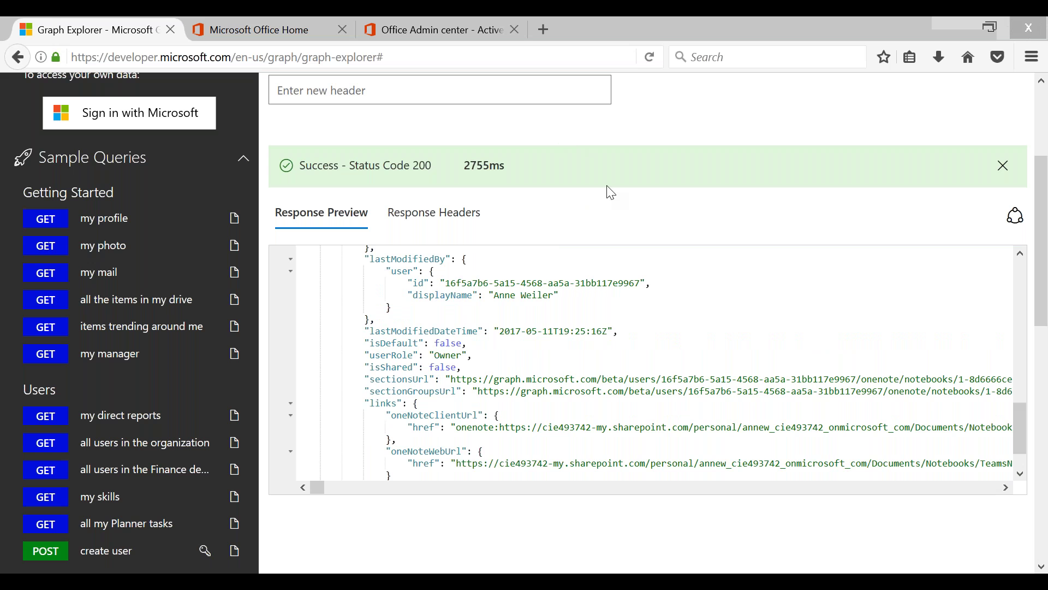
pyautogui.scroll(2, 726, 262)
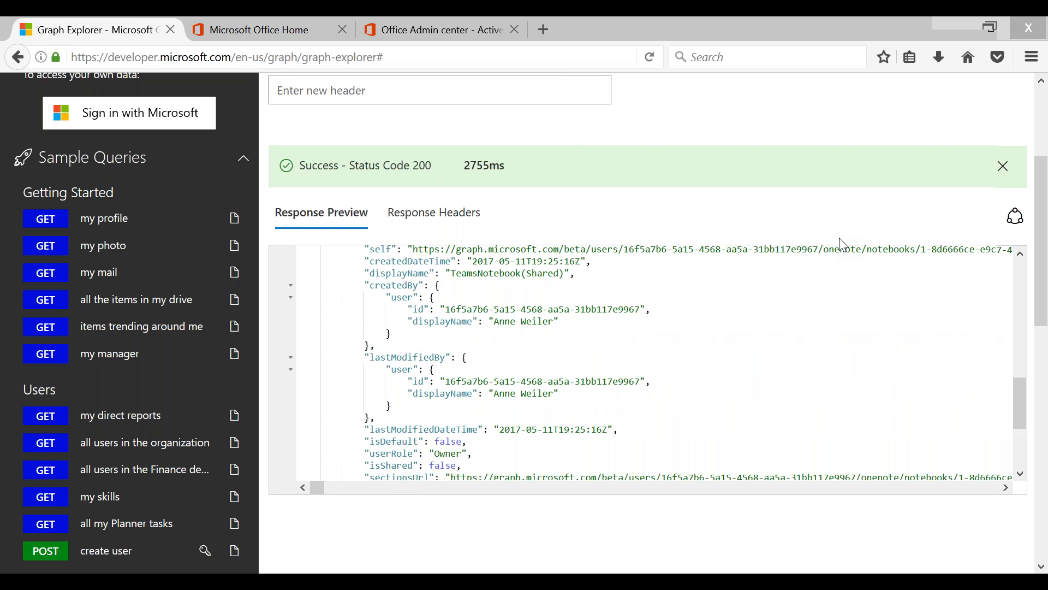
pyautogui.scroll(2, 844, 246)
pyautogui.scroll(1, 842, 243)
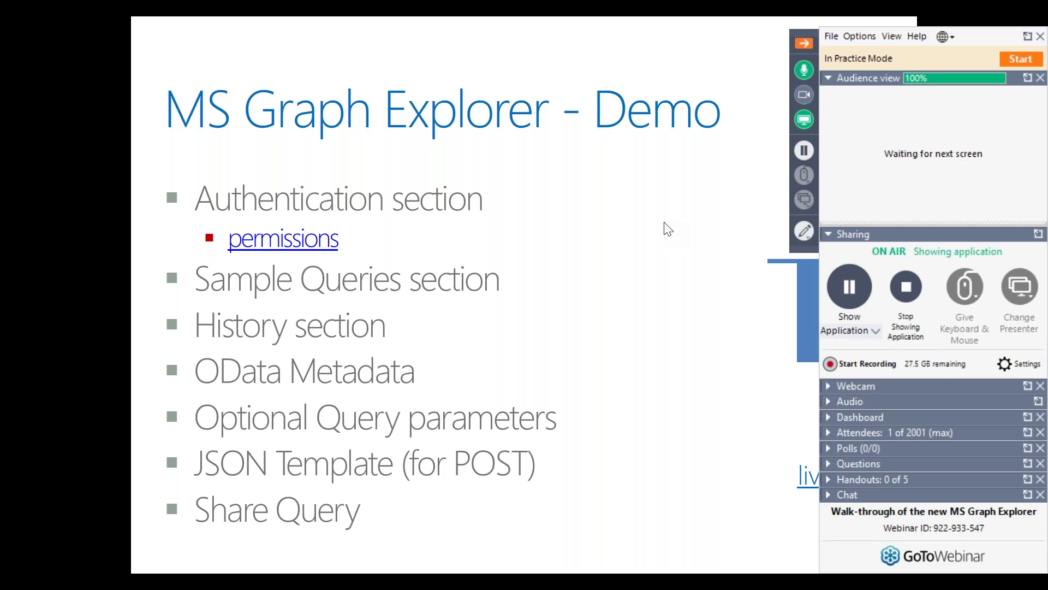
pyautogui.press('Right')
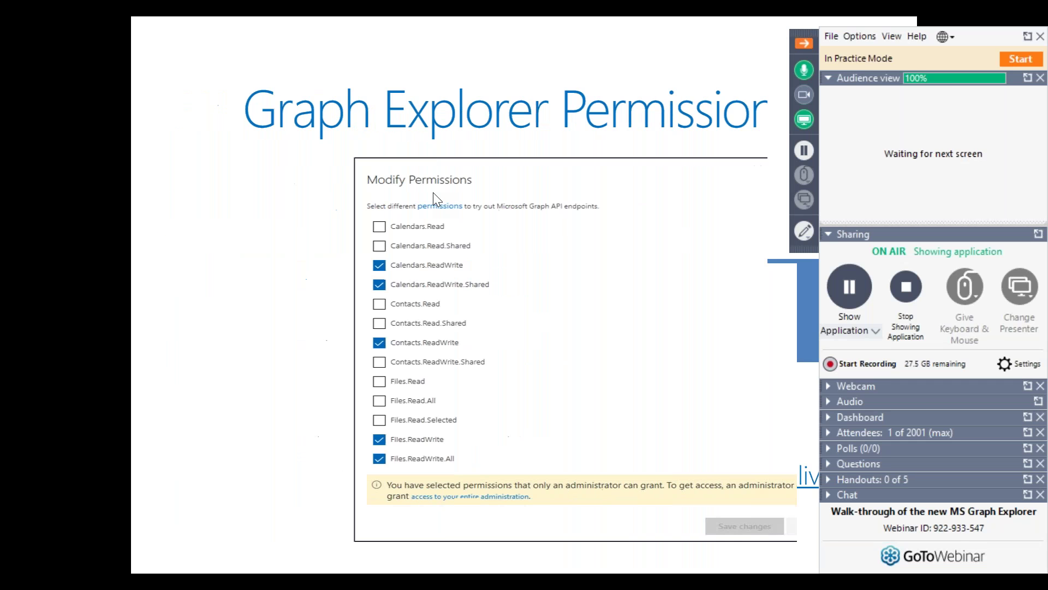
pyautogui.press('Left')
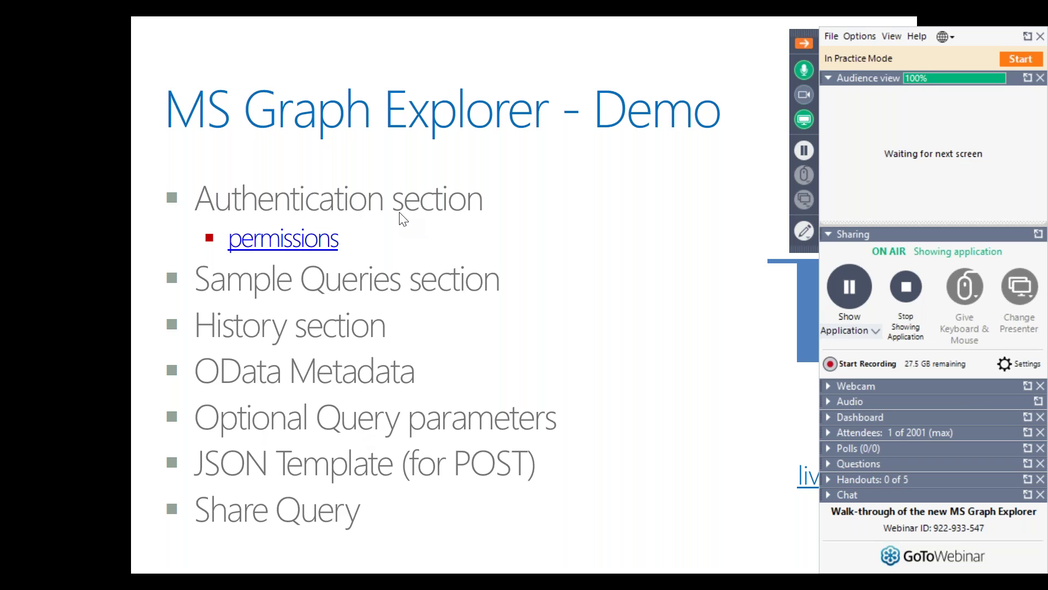
pyautogui.click(275, 243)
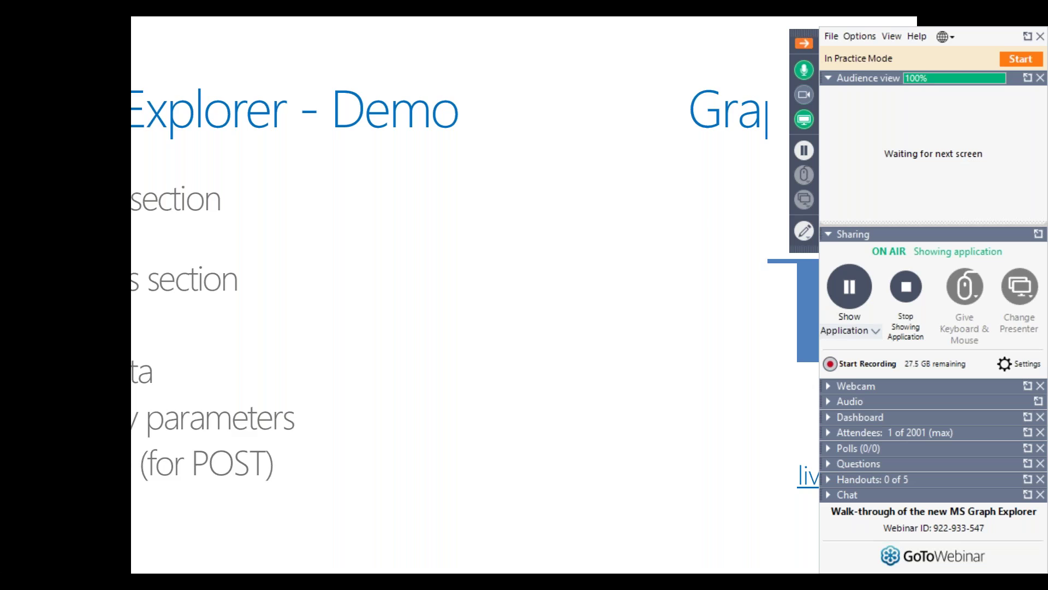
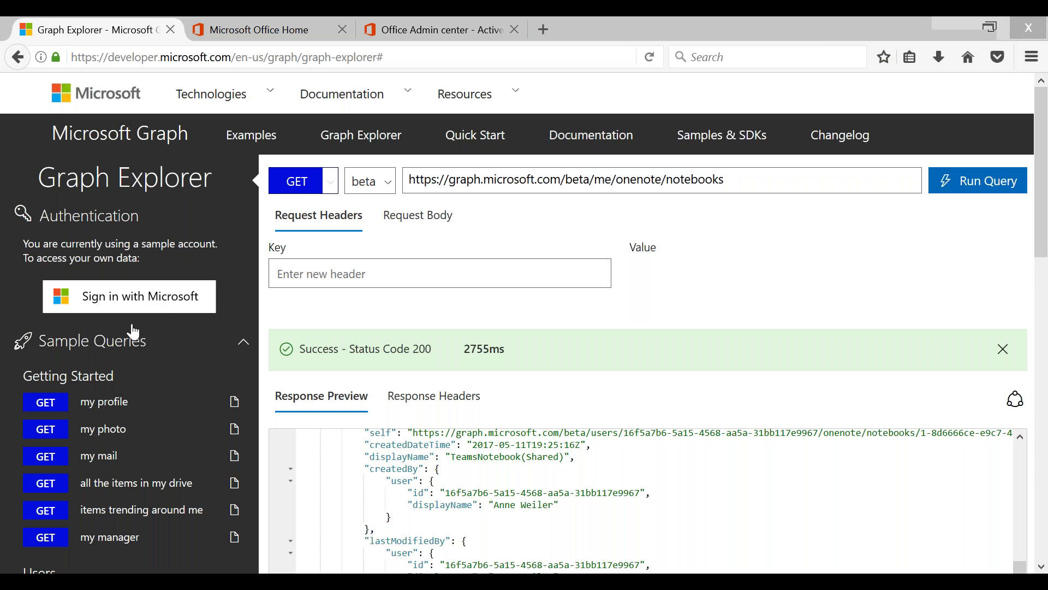
# - Sign in to Graph Explorer with the listed Microsoft work account and check the account name shown under Authentication
pyautogui.click(131, 309)
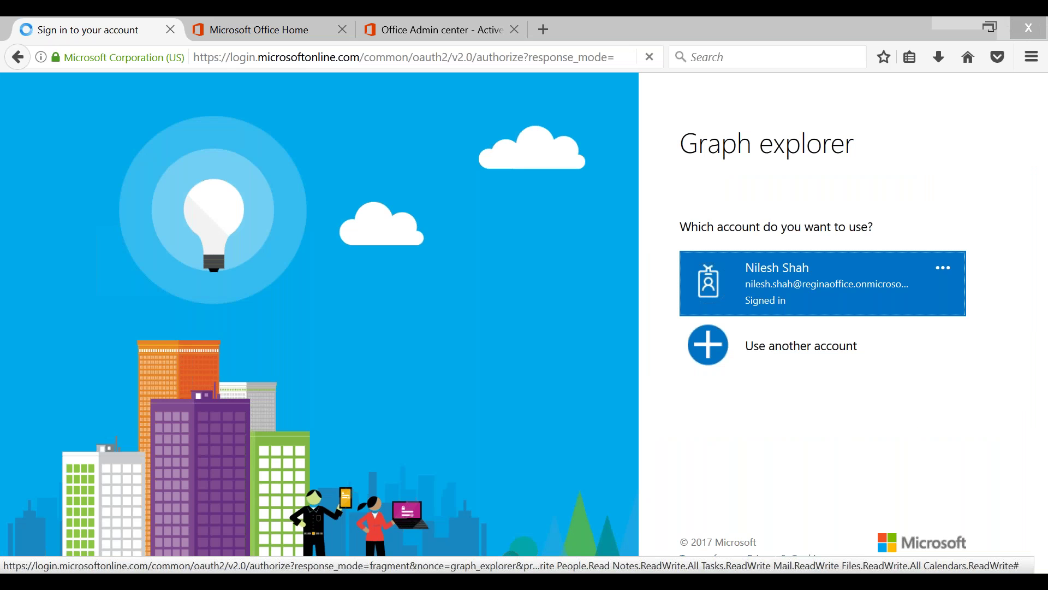
pyautogui.click(788, 292)
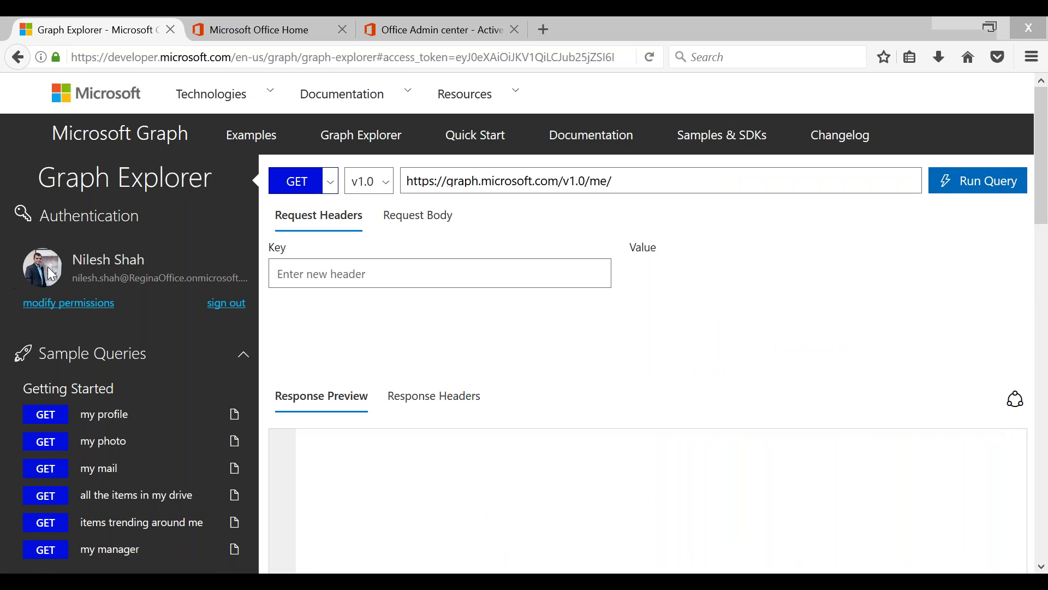
pyautogui.moveTo(75, 259); pyautogui.dragTo(221, 236)
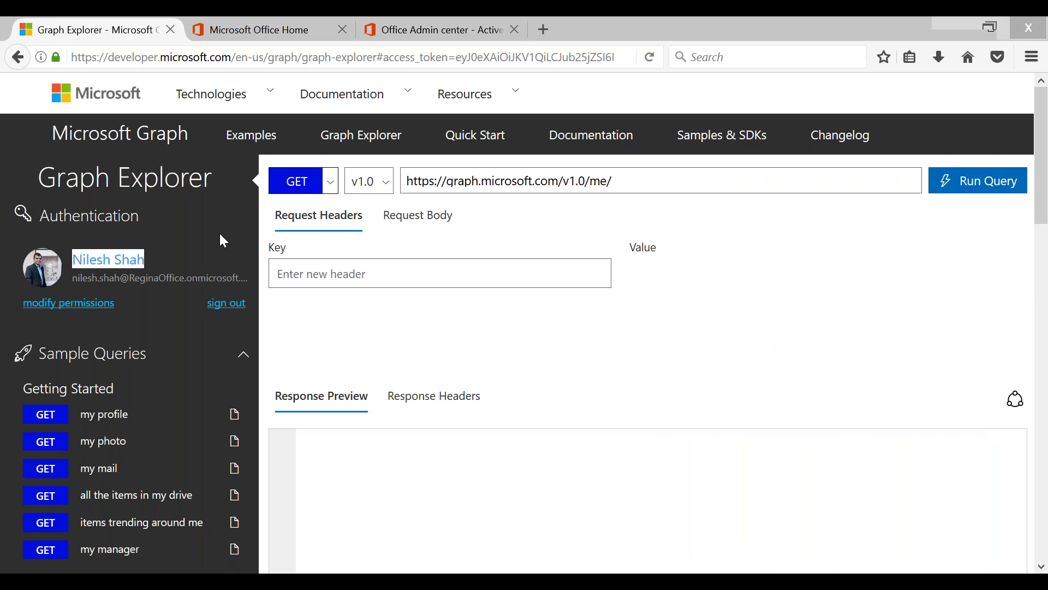
pyautogui.click(53, 256)
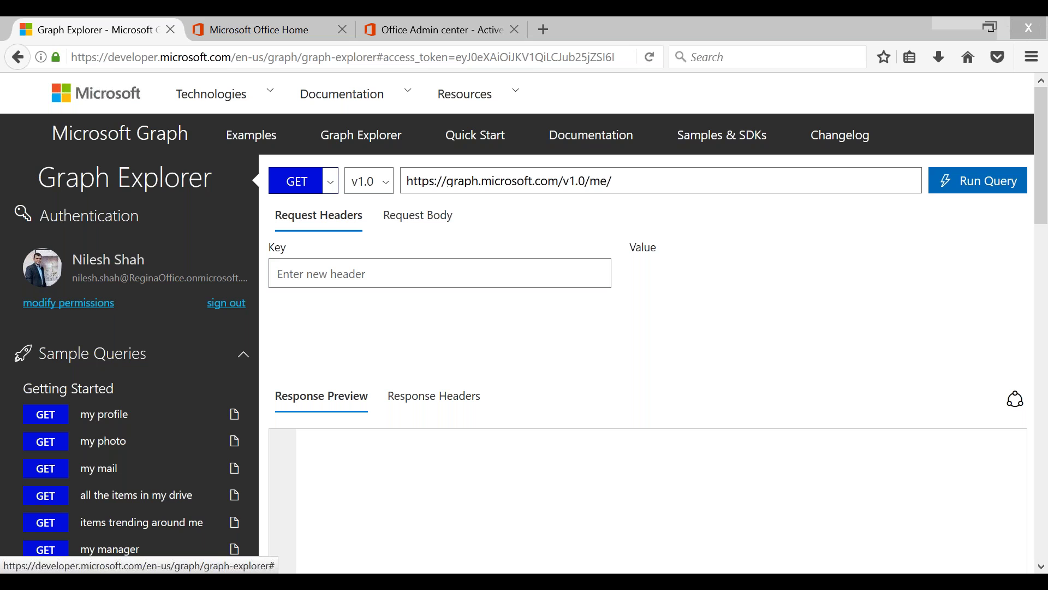
# - Open the permission settings of the signed-in account and examine the granted permissions, including those marked Admin and Preview
pyautogui.click(82, 303)
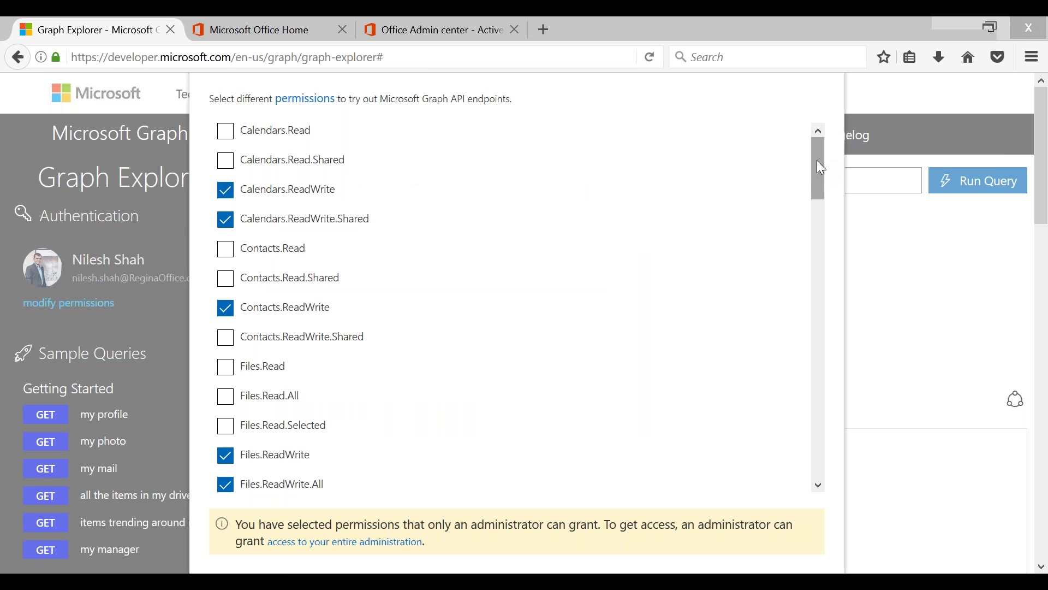
pyautogui.moveTo(820, 162)
pyautogui.mouseDown()
pyautogui.moveTo(820, 224)
pyautogui.moveTo(833, 146)
pyautogui.mouseUp()
pyautogui.moveTo(818, 157); pyautogui.dragTo(814, 445)
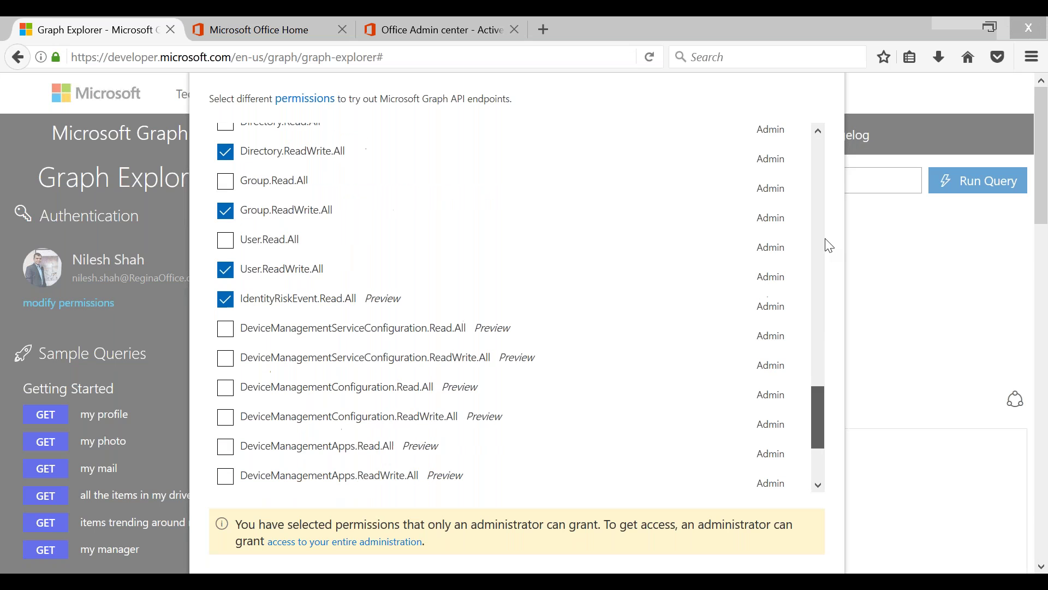
pyautogui.moveTo(829, 245); pyautogui.dragTo(837, 152)
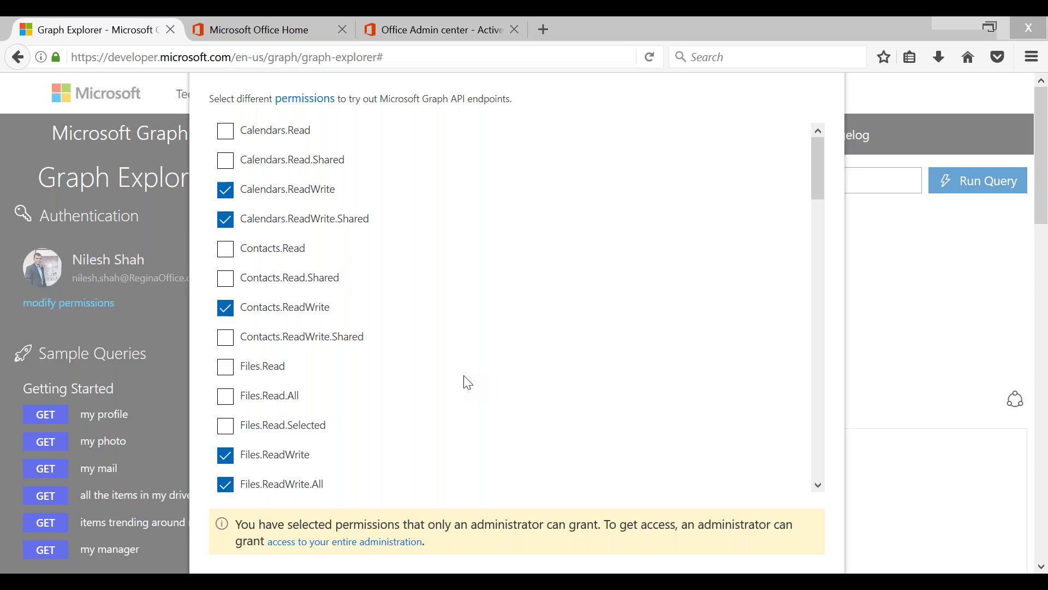
pyautogui.scroll(-3, 467, 382)
pyautogui.scroll(3, 416, 324)
pyautogui.scroll(-5, 392, 257)
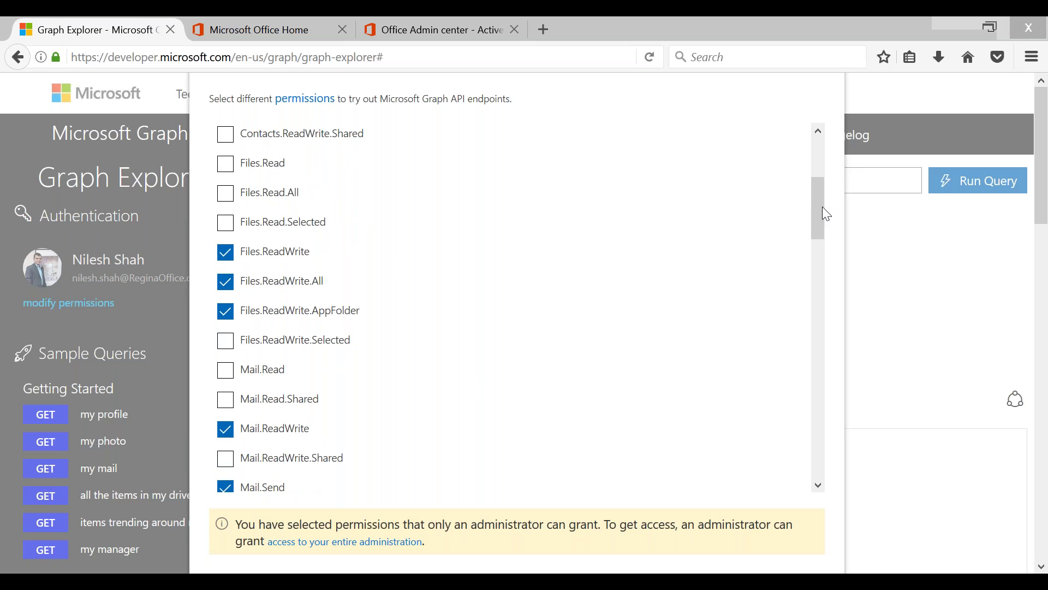
pyautogui.moveTo(820, 212); pyautogui.dragTo(820, 151)
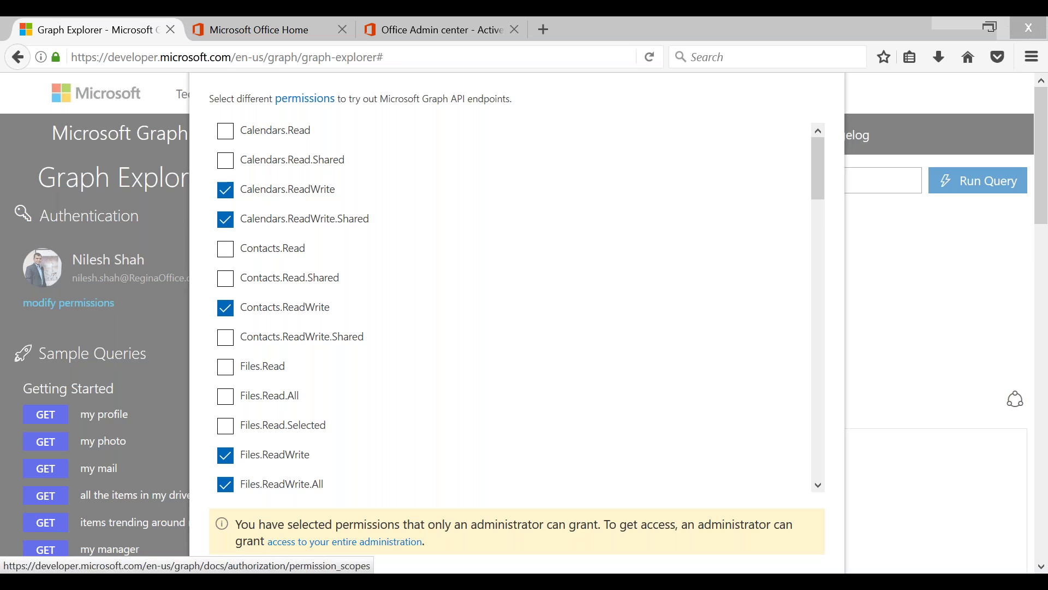
# - Check the linked permissions documentation, review the list of permissions again and close the permission settings
pyautogui.click(305, 99)
pyautogui.click(345, 25)
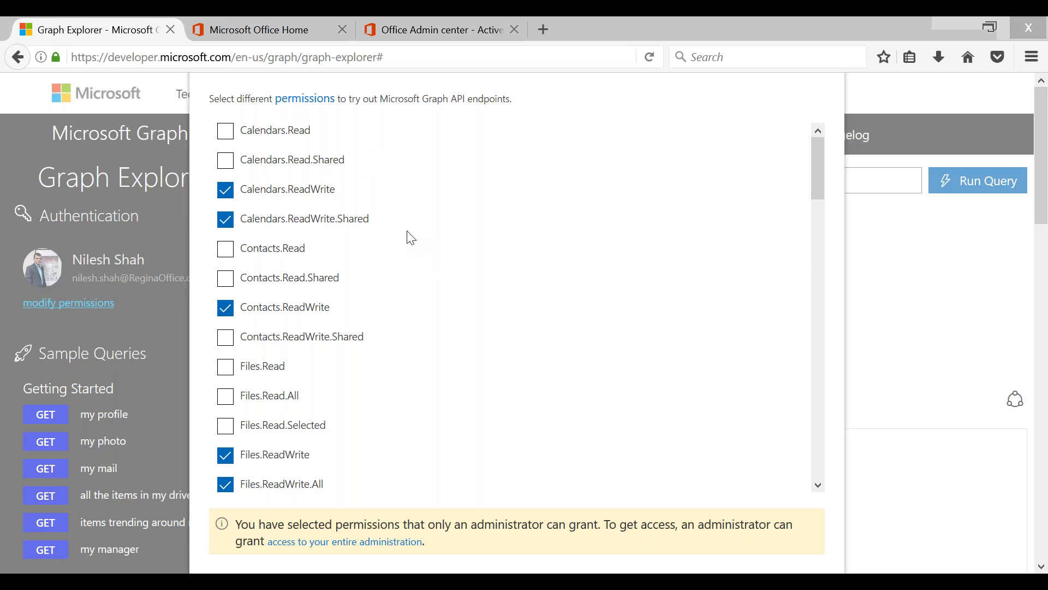
pyautogui.scroll(-5, 411, 238)
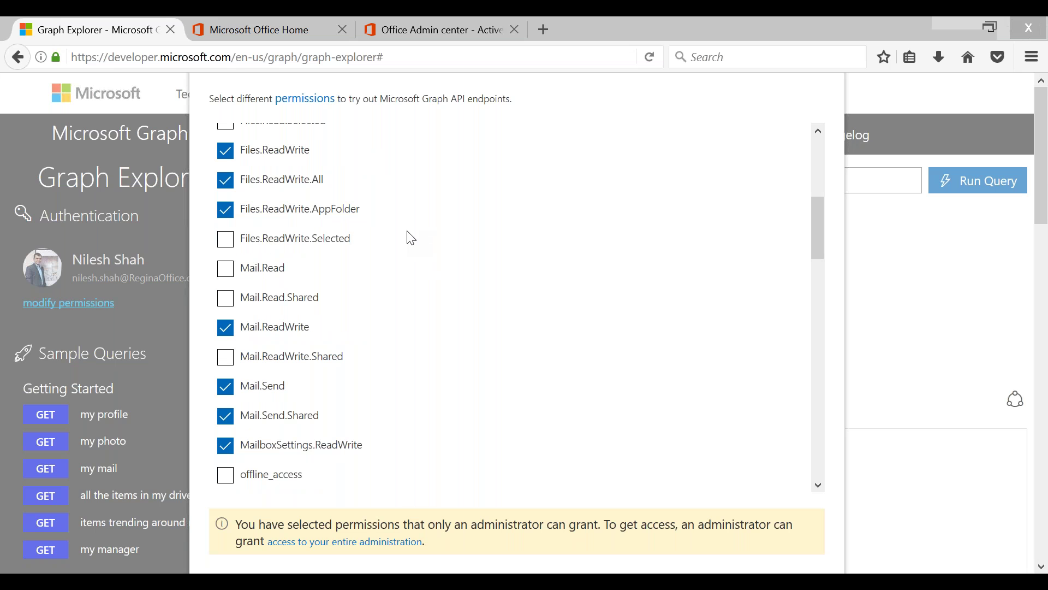
pyautogui.scroll(5, 460, 234)
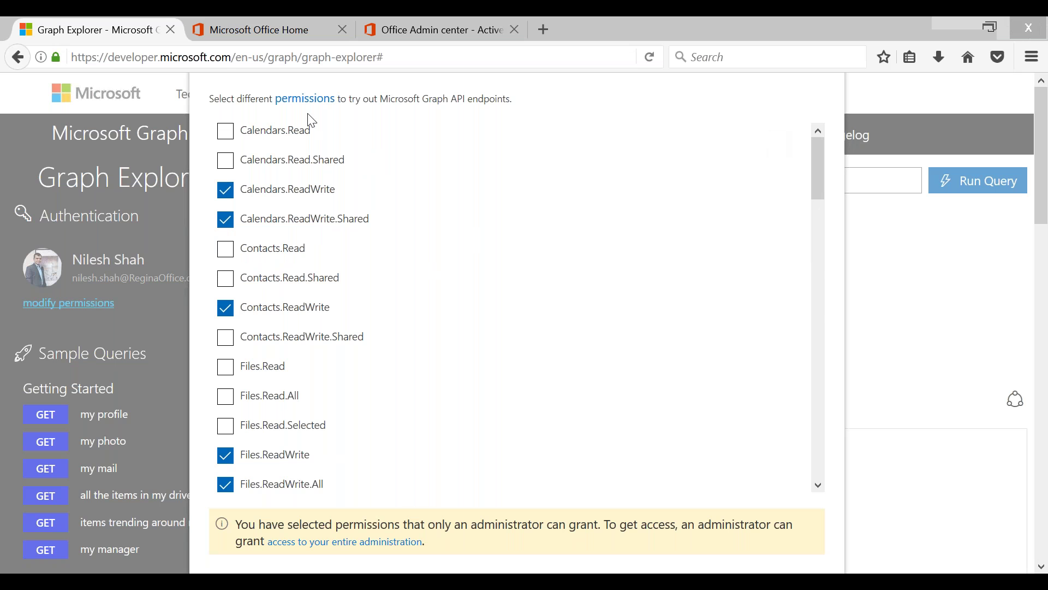
pyautogui.press('Tab')
pyautogui.click(885, 97)
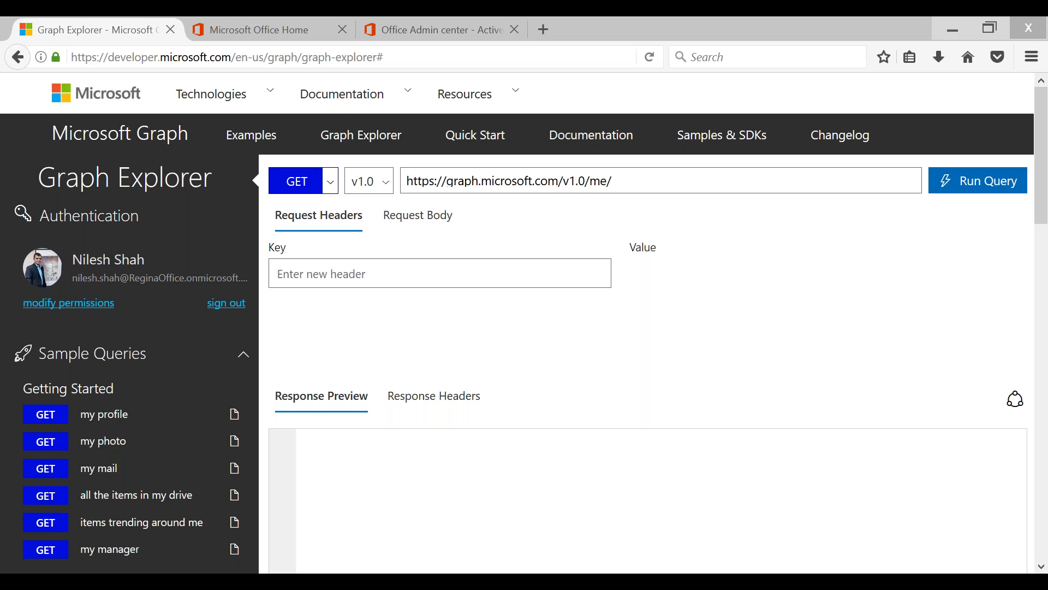
pyautogui.click(330, 181)
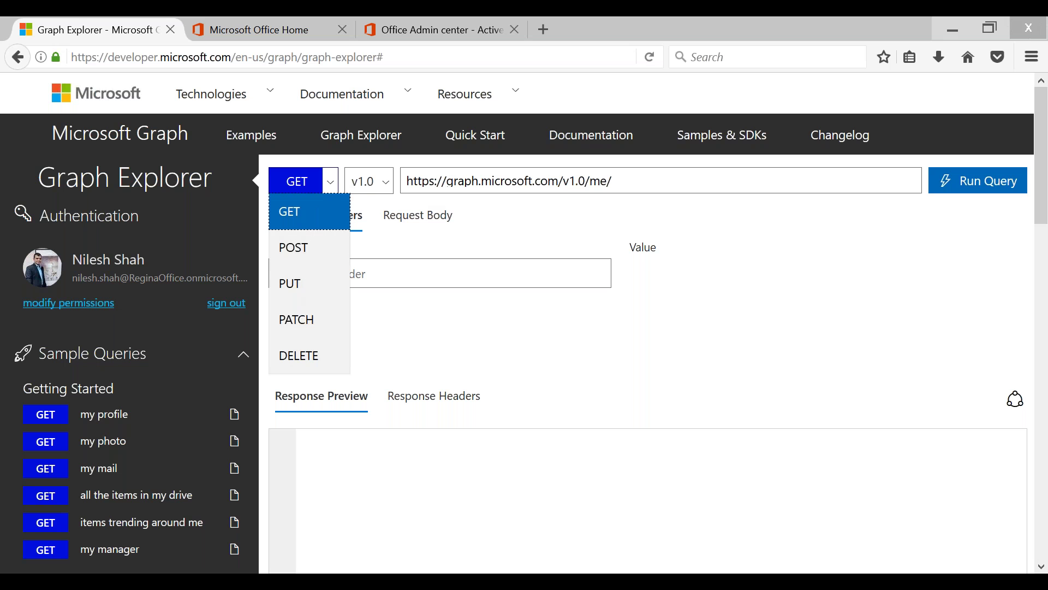
pyautogui.click(473, 211)
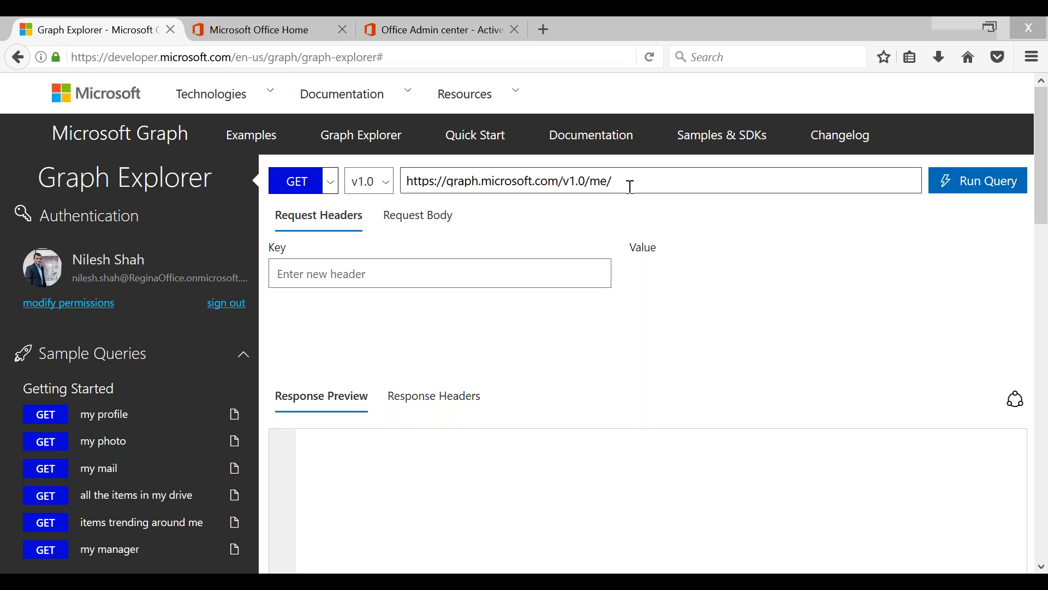
pyautogui.click(972, 181)
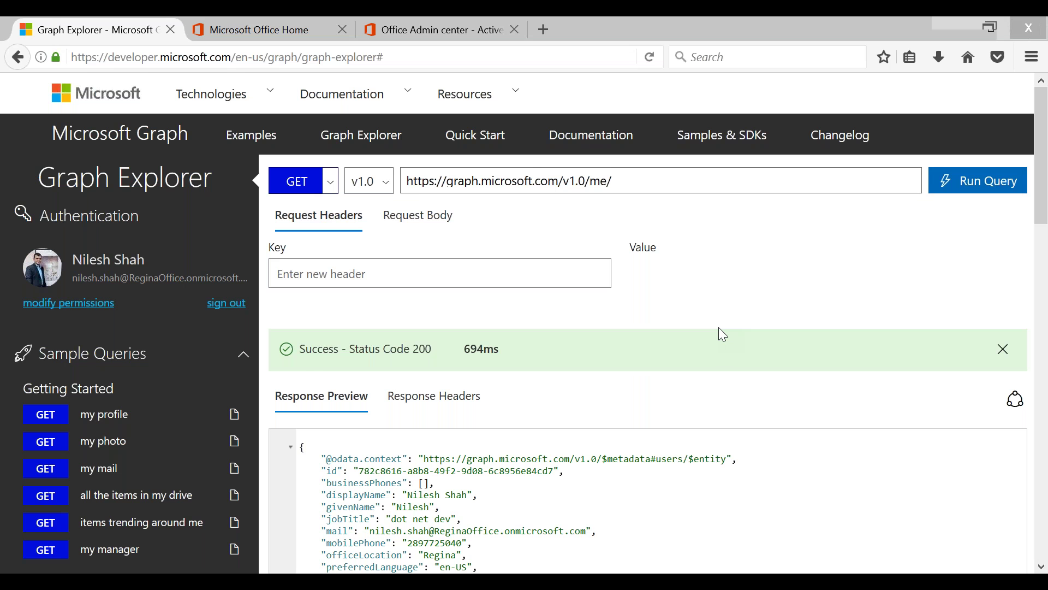
pyautogui.scroll(-6, 719, 328)
pyautogui.moveTo(407, 311); pyautogui.dragTo(505, 328)
pyautogui.moveTo(290, 318); pyautogui.dragTo(297, 309)
pyautogui.click(613, 133)
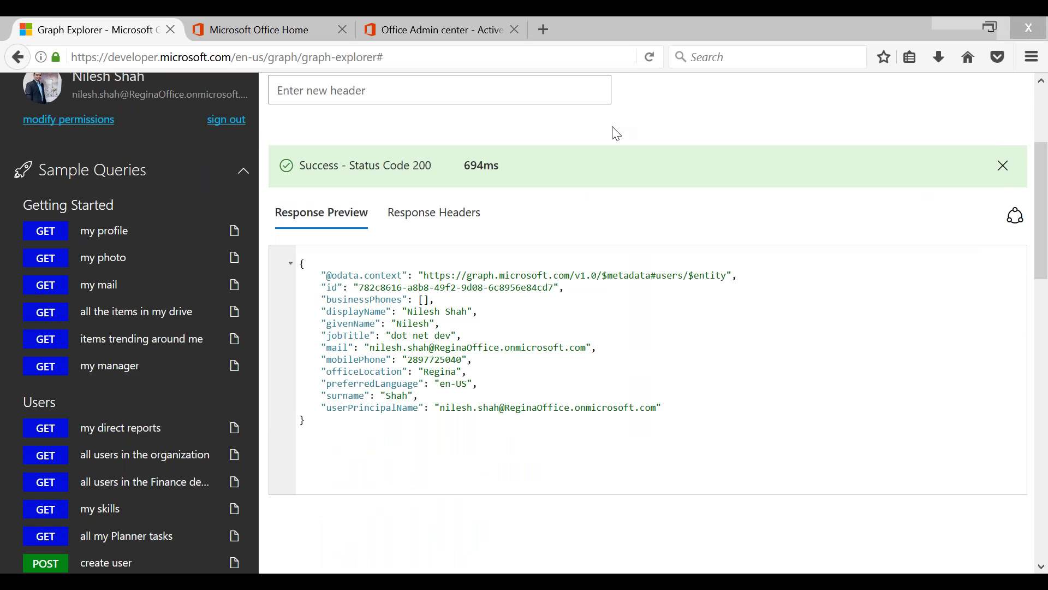
# - Run the "my photo" sample query from Getting Started
pyautogui.scroll(2, 671, 192)
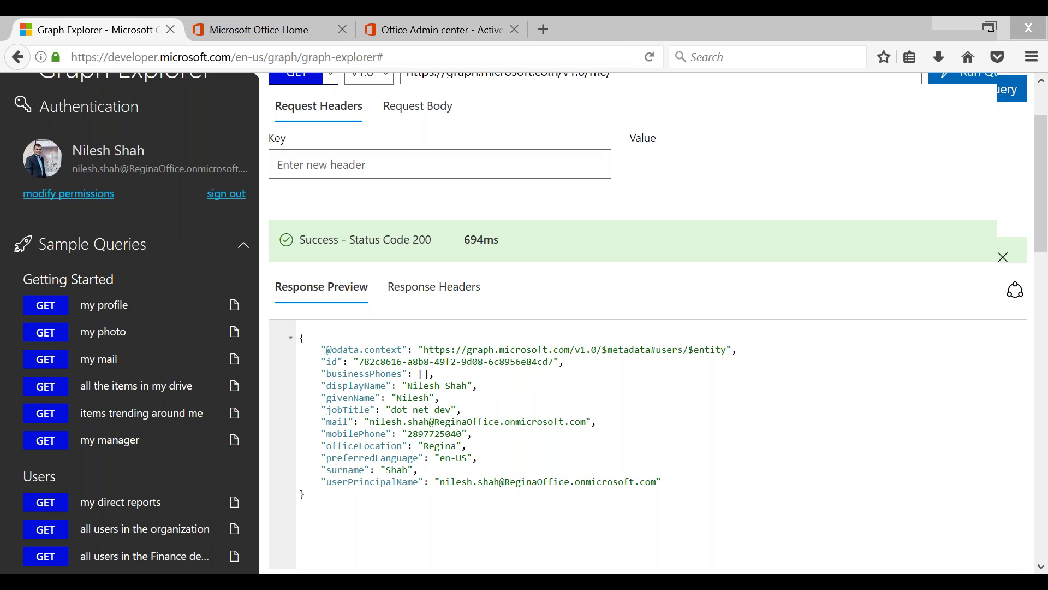
pyautogui.scroll(1, 104, 352)
pyautogui.click(104, 349)
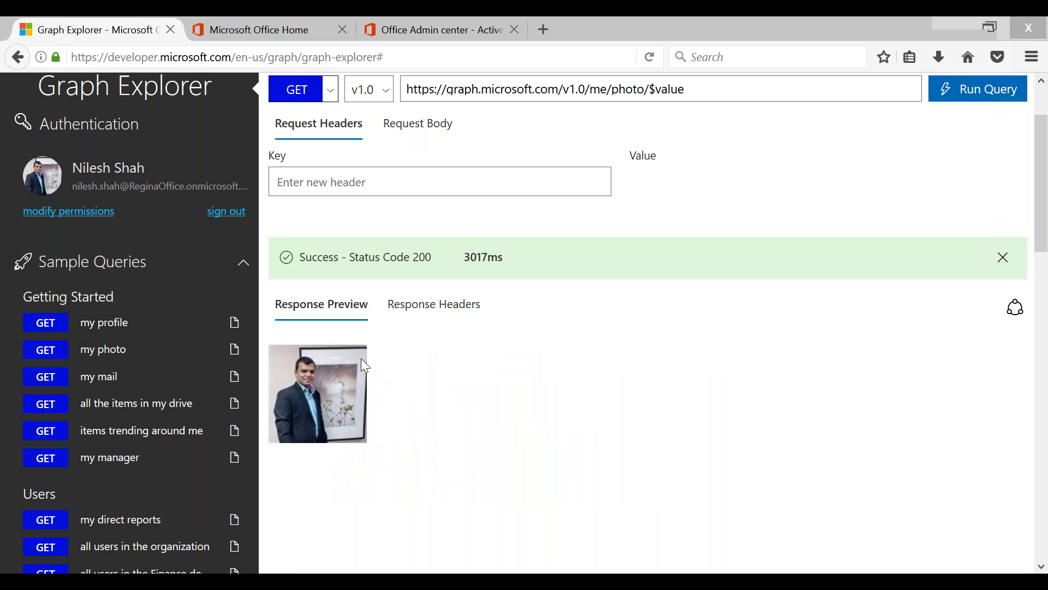
# - Run the "my mail" sample query and examine the messages in the response, including subject, bodyPreview, webLink and body content
pyautogui.click(98, 377)
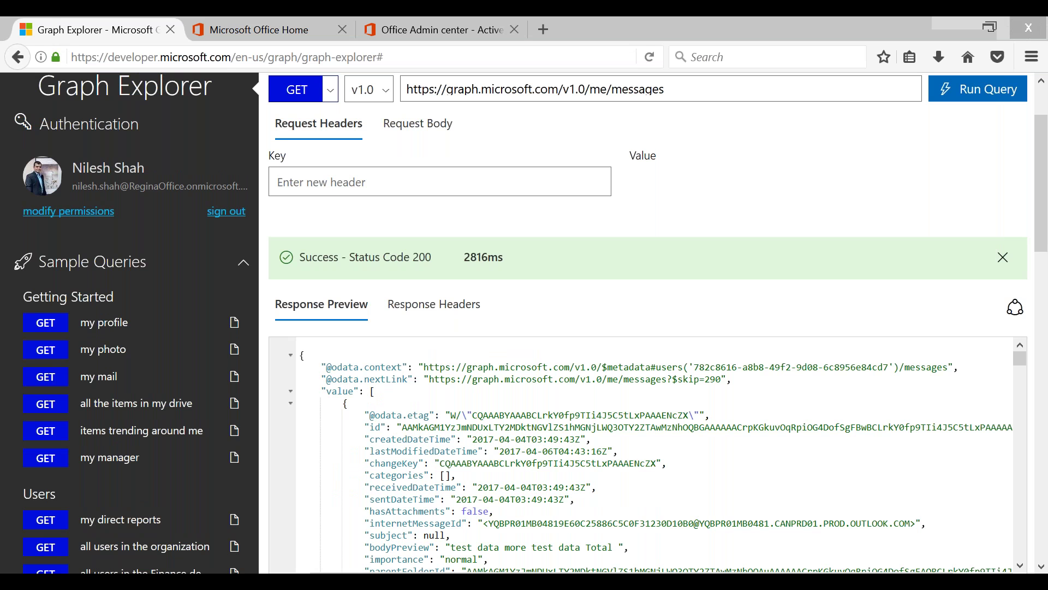
pyautogui.scroll(-3, 645, 454)
pyautogui.scroll(-4, 552, 419)
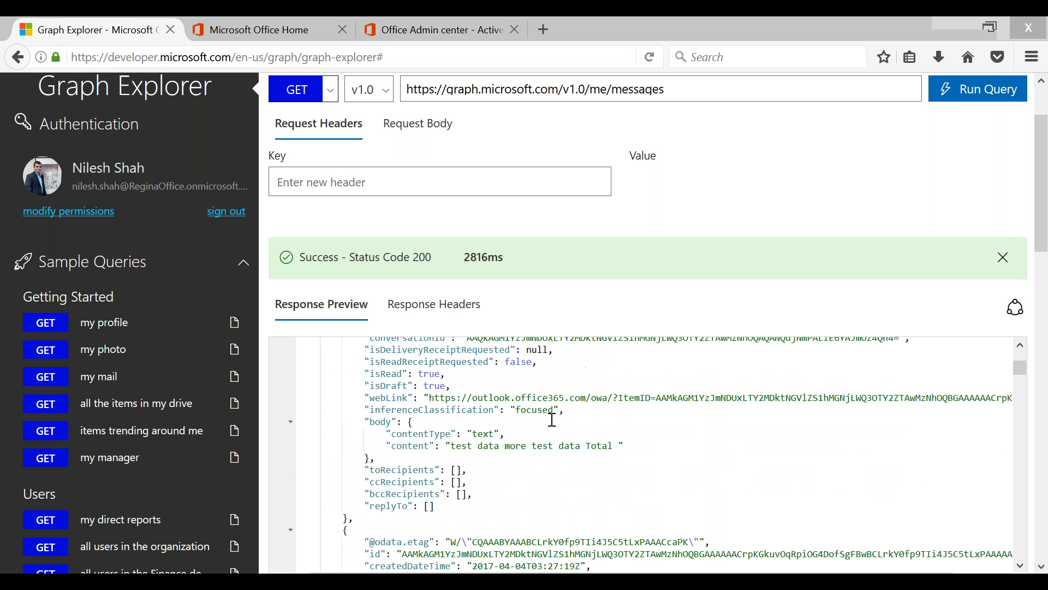
pyautogui.scroll(-6, 552, 419)
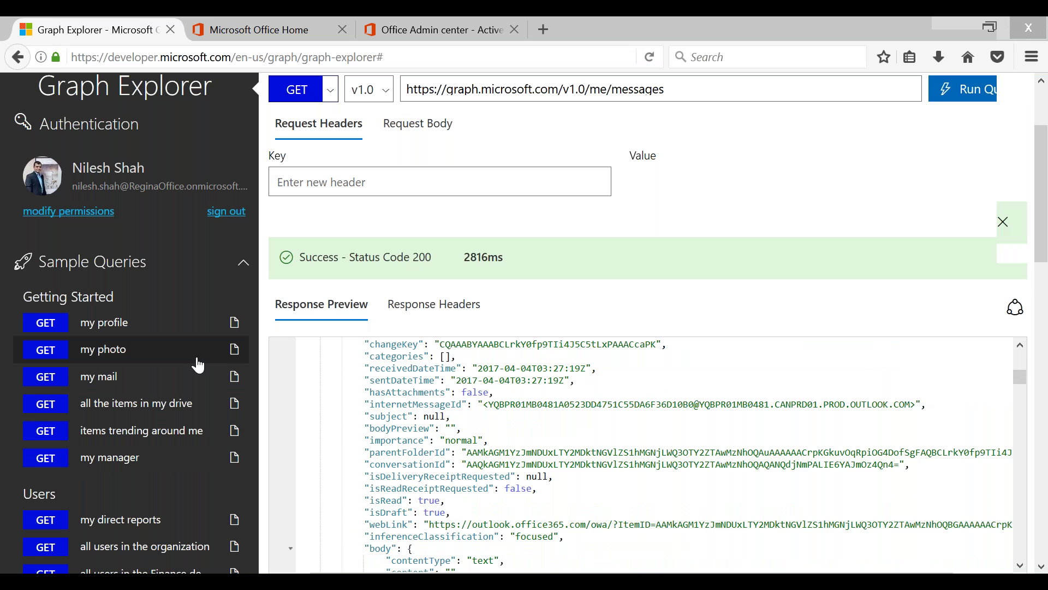
# - Run the "all users in the organization" sample query from the Users group
pyautogui.scroll(-3, 199, 365)
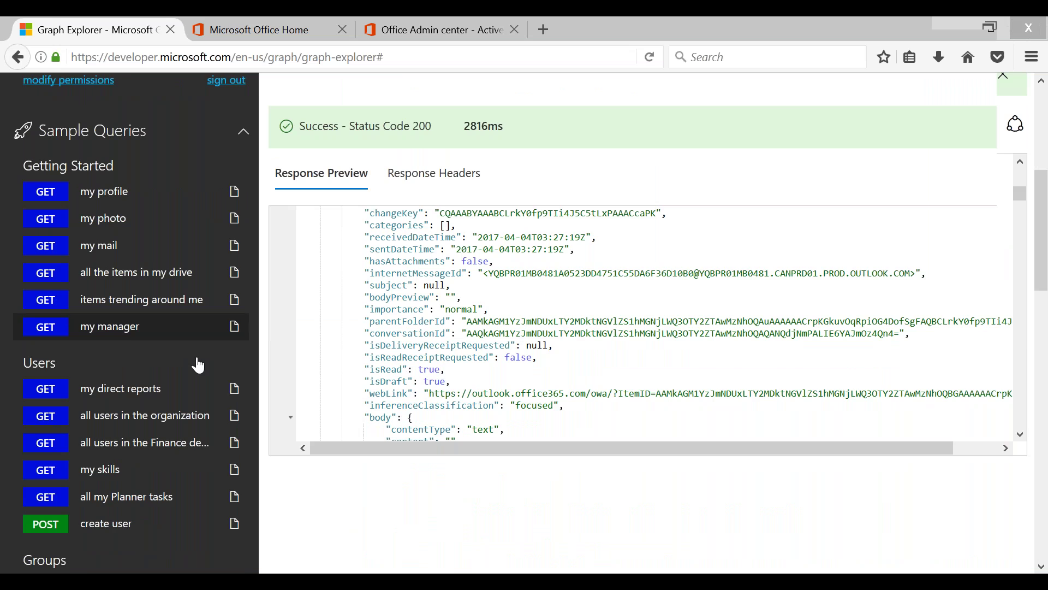
pyautogui.scroll(-1, 198, 364)
pyautogui.scroll(3, 198, 365)
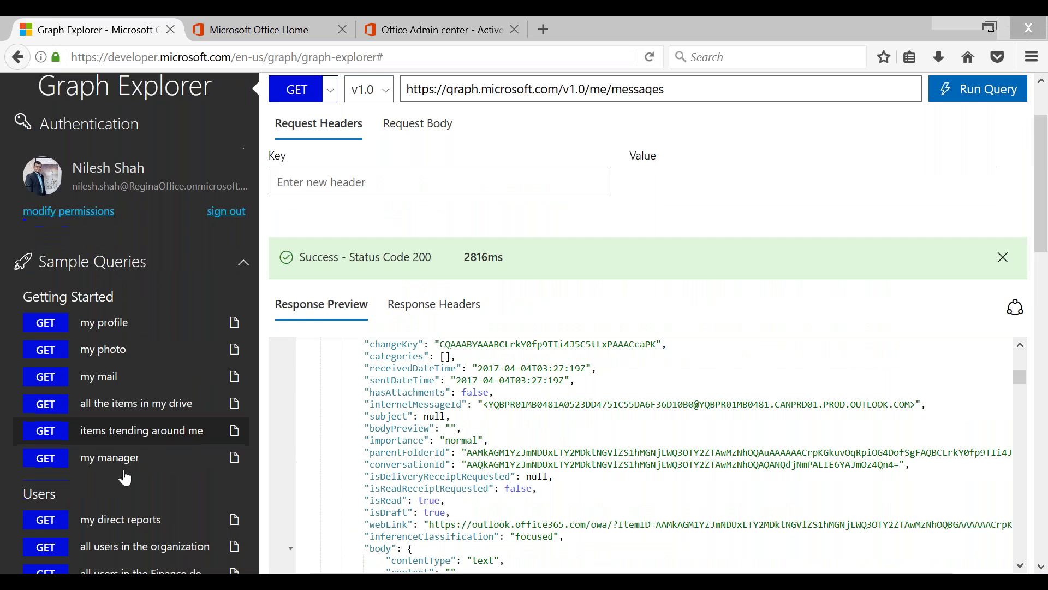
pyautogui.scroll(-2, 125, 478)
pyautogui.click(145, 455)
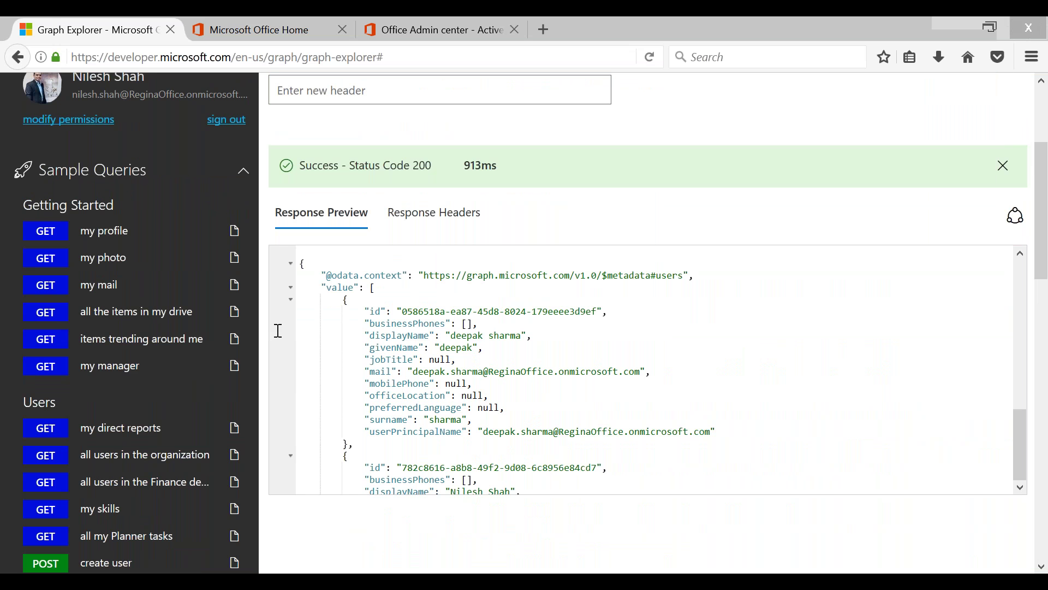
# - Collapse each user object inside the value array of the response
pyautogui.scroll(-5, 289, 306)
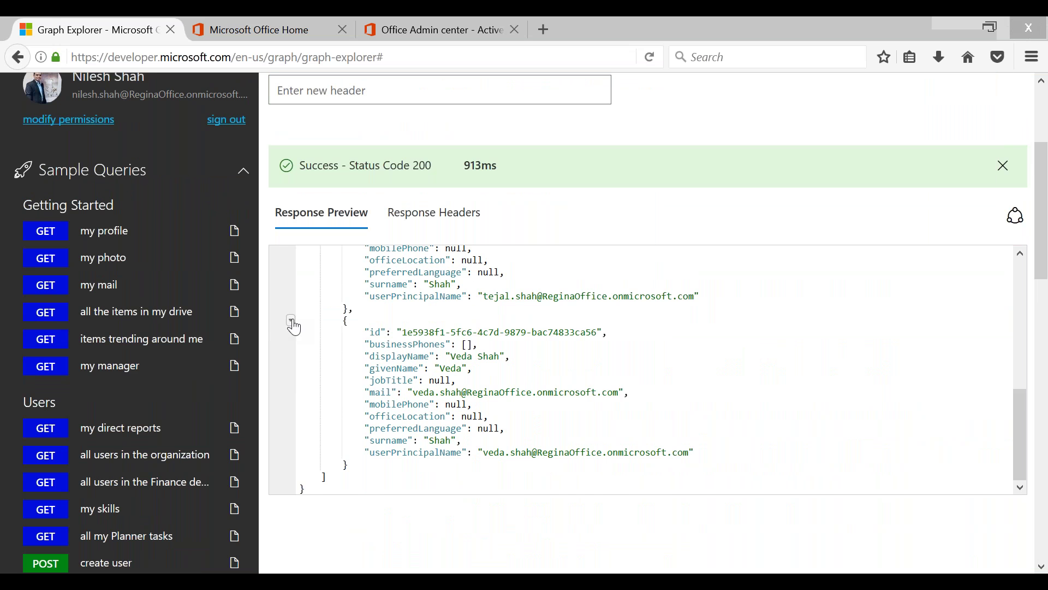
pyautogui.click(291, 319)
pyautogui.click(291, 352)
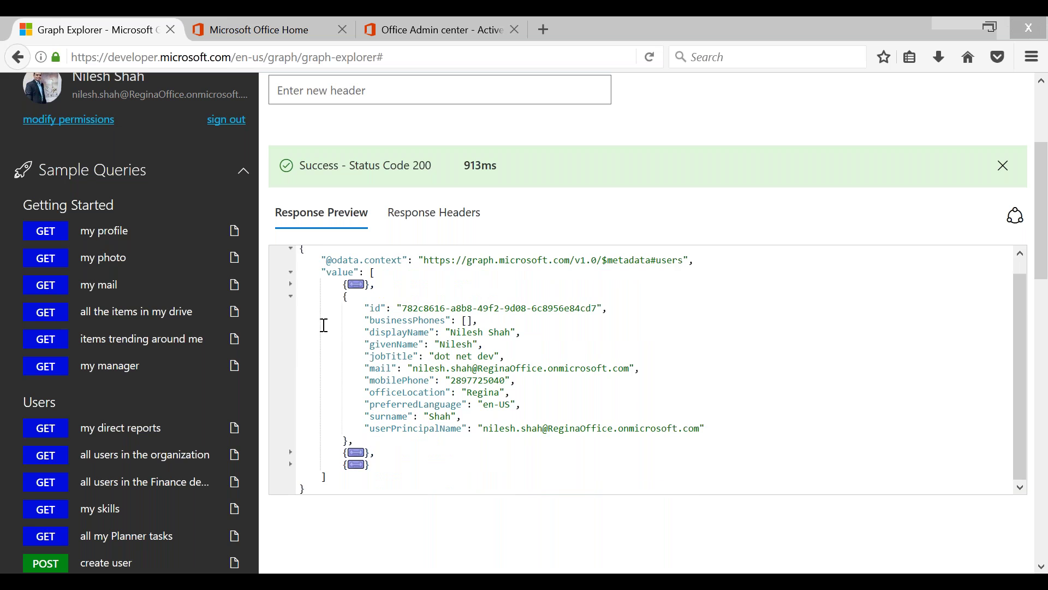
pyautogui.click(291, 296)
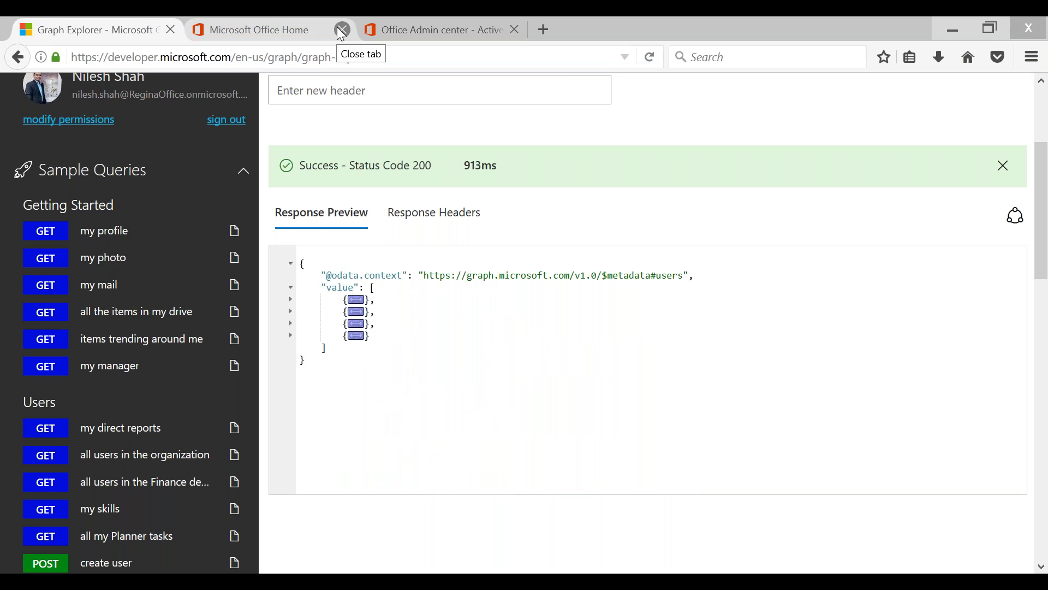
# - Compare the user entries in the response with the Active users list in the Office 365 Admin center
pyautogui.click(266, 19)
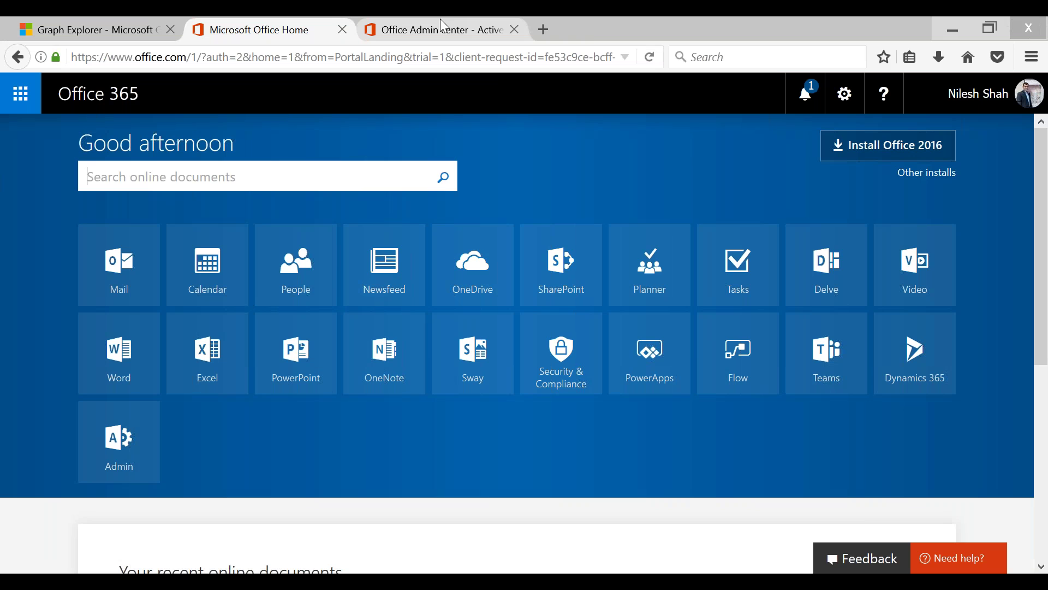
pyautogui.click(442, 32)
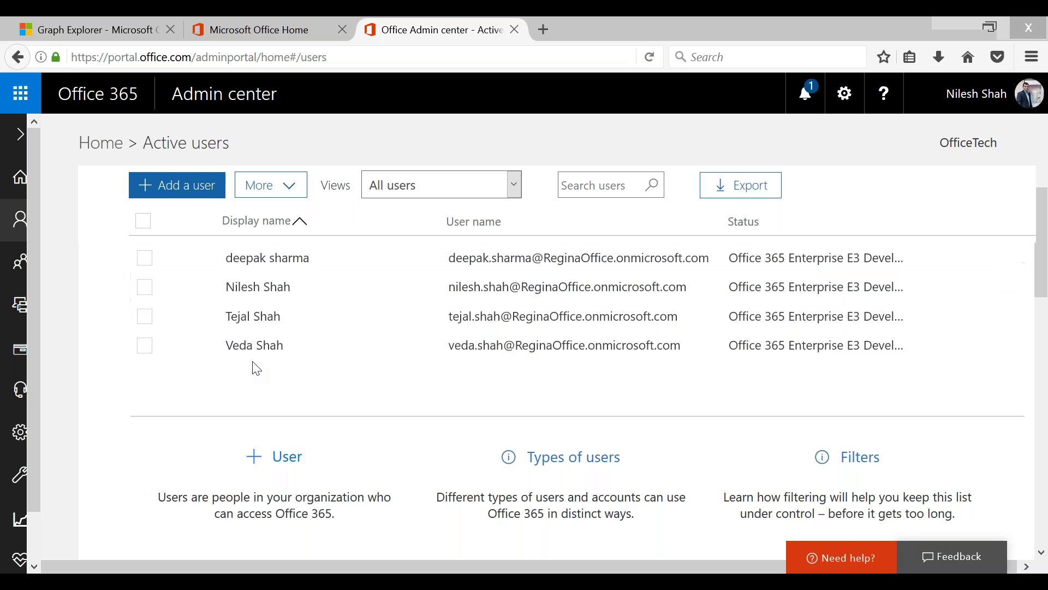
pyautogui.click(104, 26)
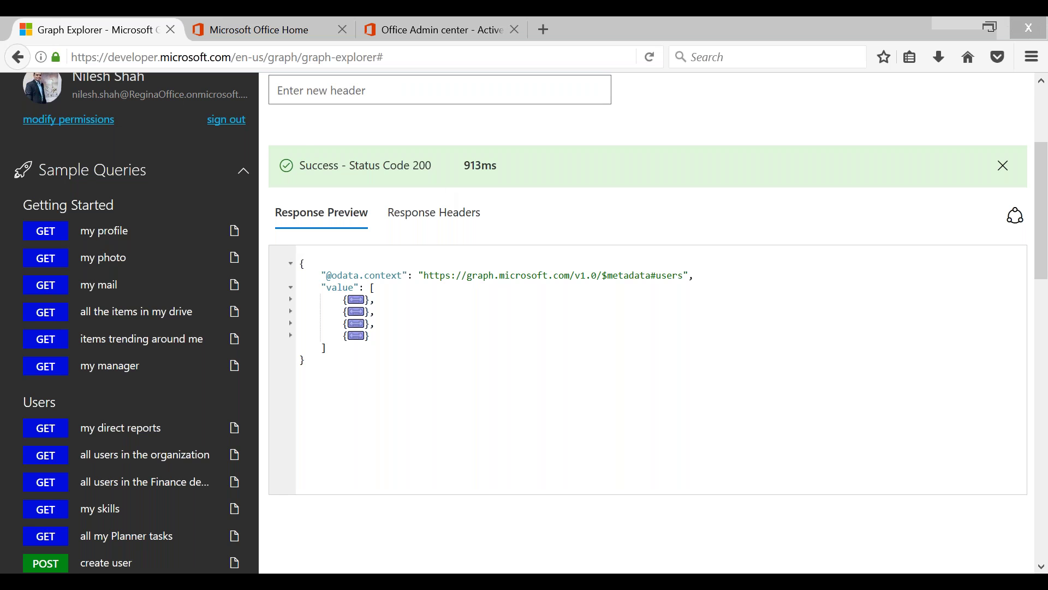
pyautogui.click(431, 30)
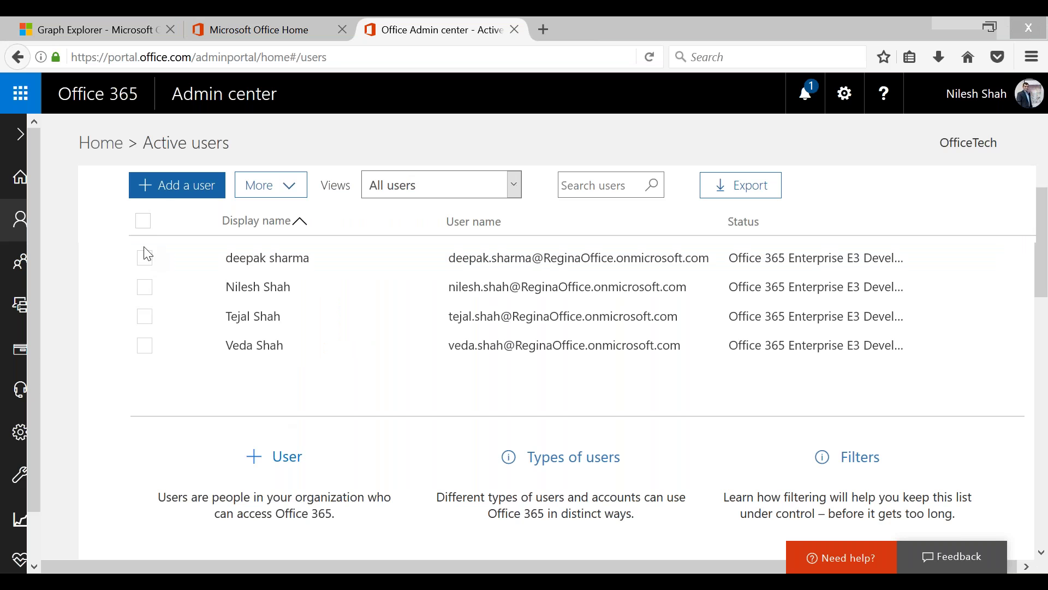
pyautogui.click(95, 28)
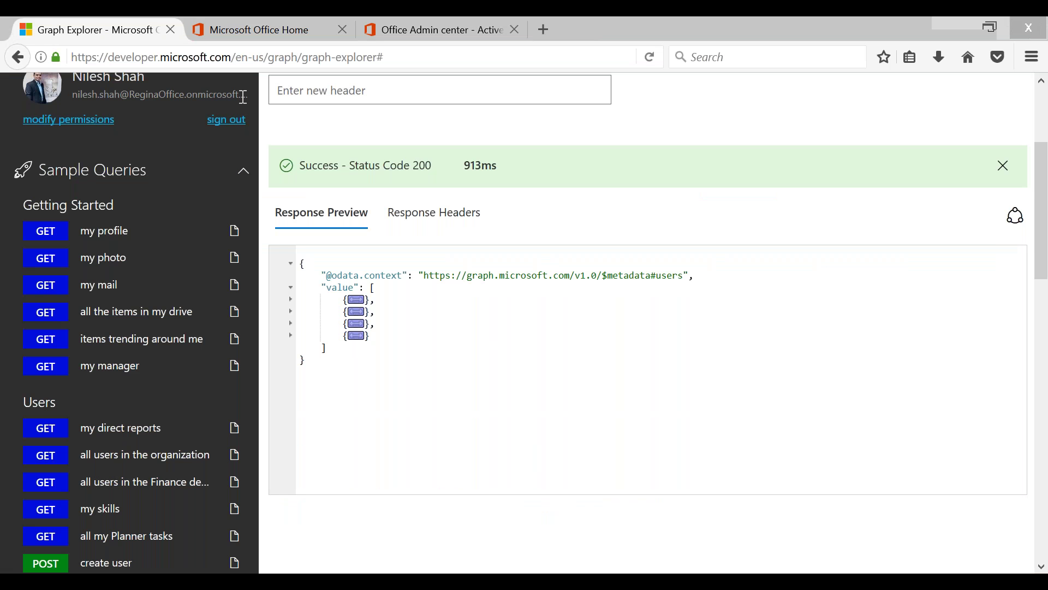
pyautogui.click(426, 33)
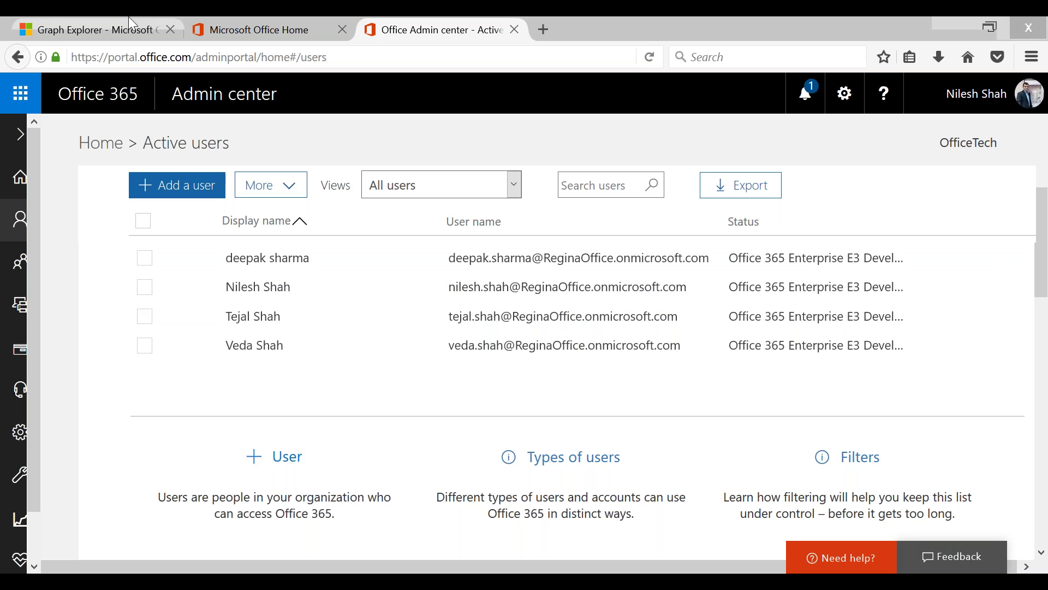
pyautogui.click(87, 30)
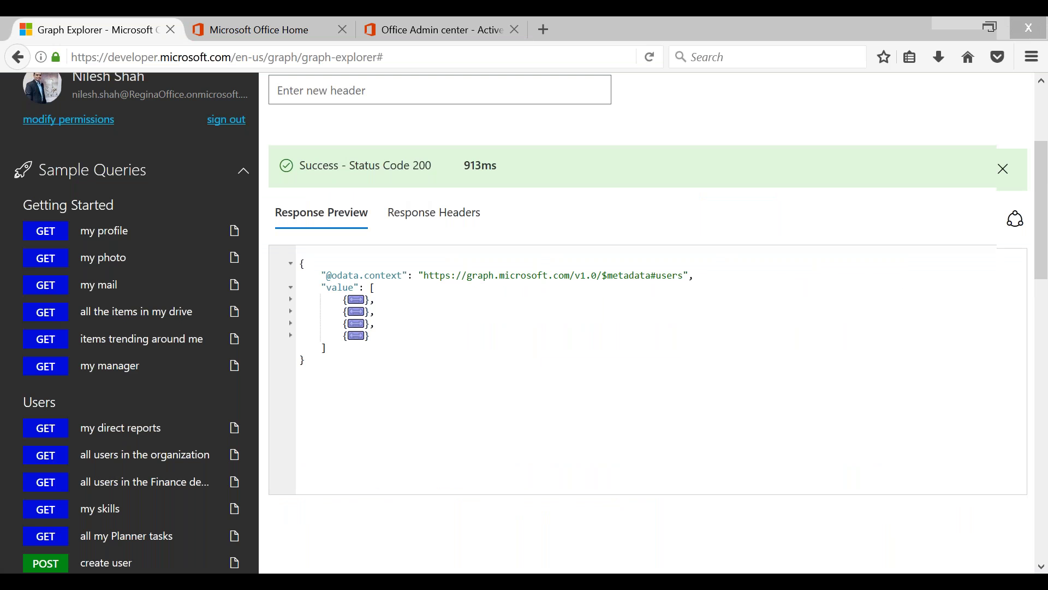
# - Load the "create user" sample query from the Users group
pyautogui.scroll(4, 670, 192)
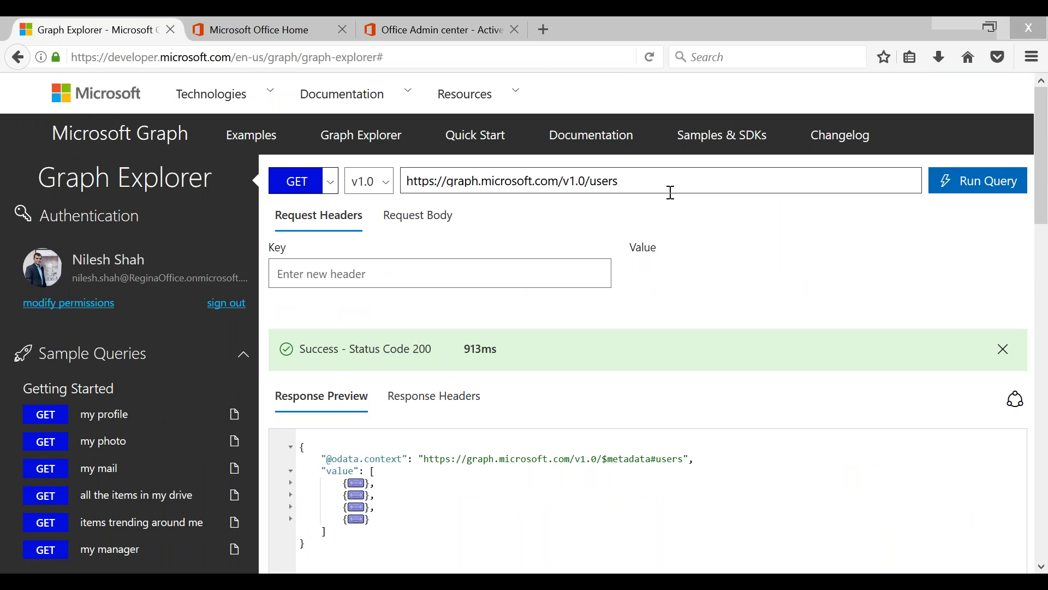
pyautogui.scroll(-3, 670, 192)
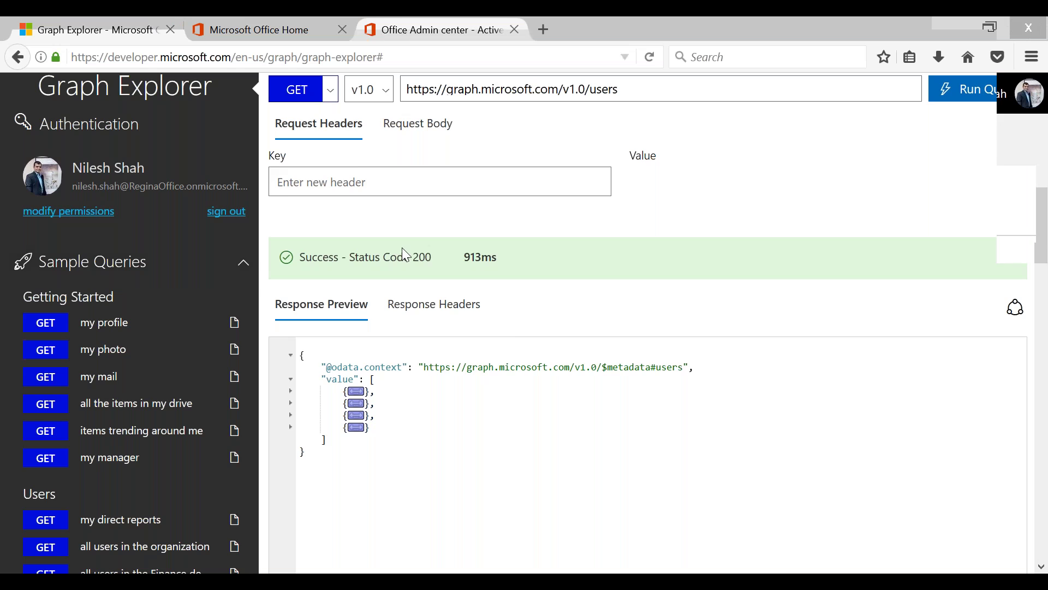
pyautogui.click(432, 29)
pyautogui.click(98, 29)
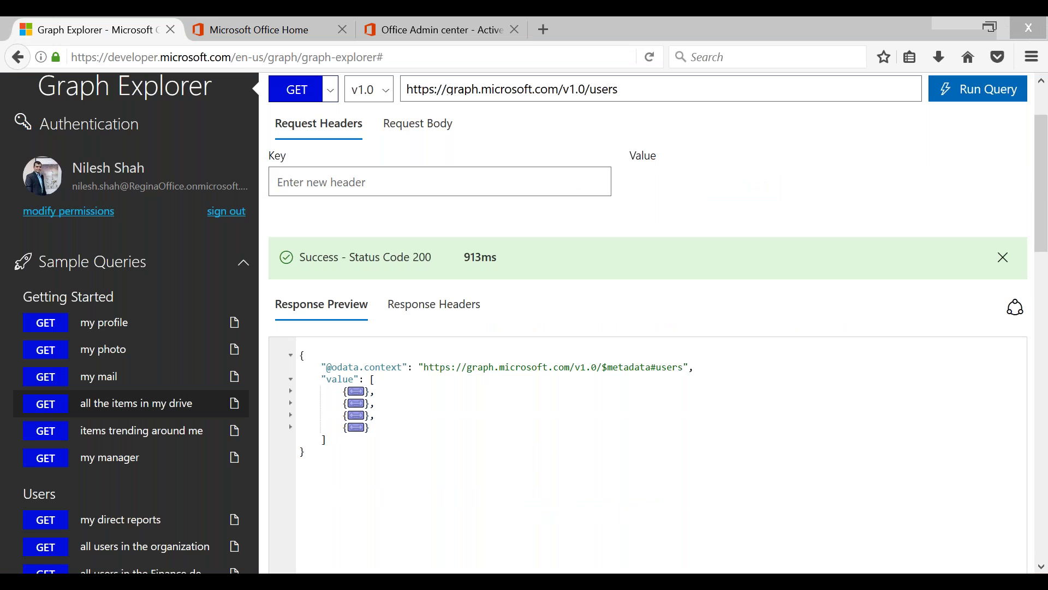
pyautogui.scroll(-3, 144, 415)
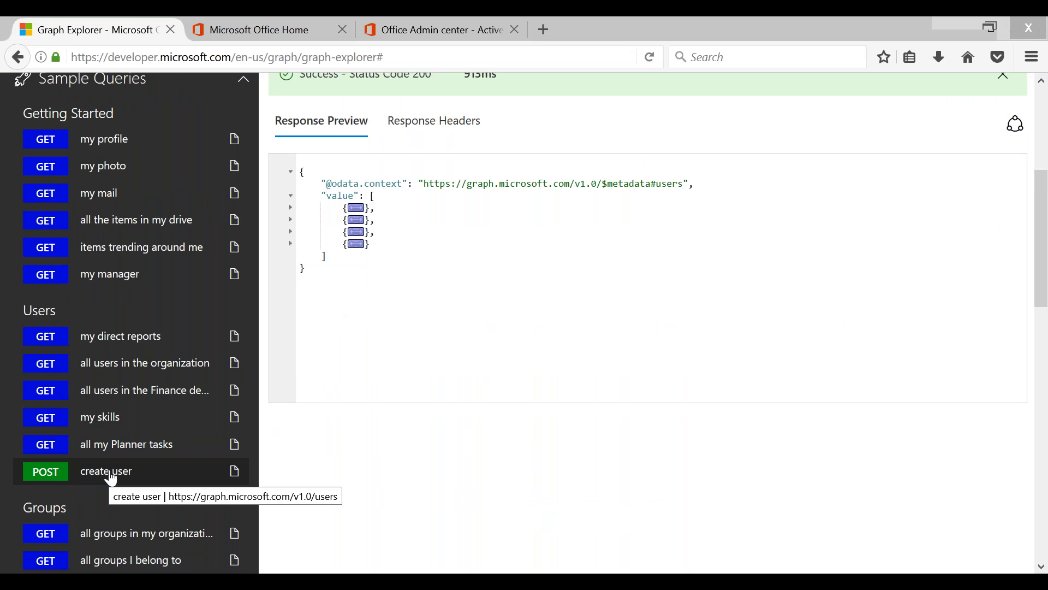
pyautogui.click(111, 479)
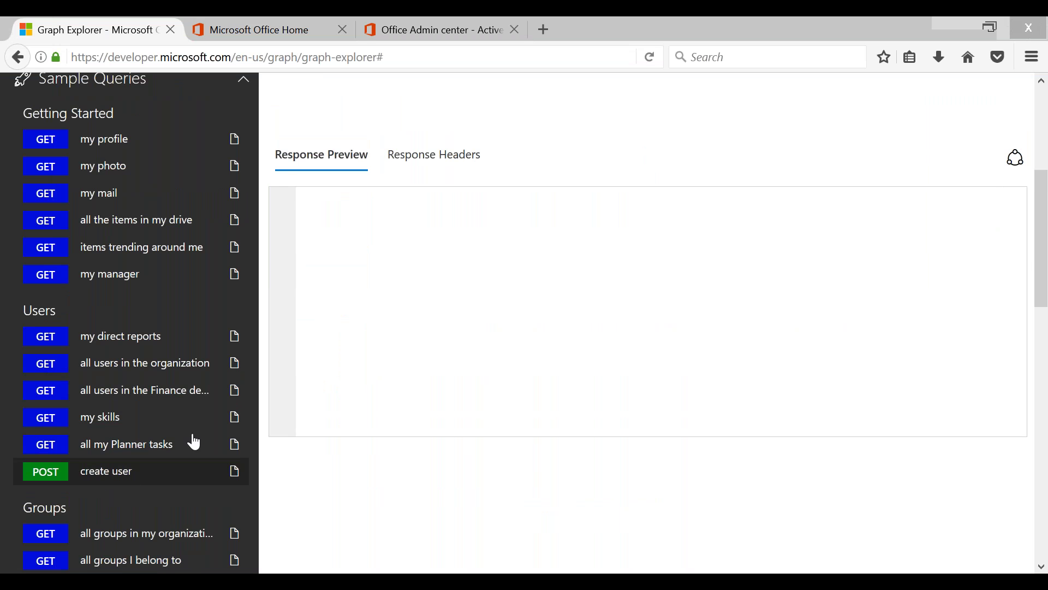
pyautogui.scroll(3, 524, 322)
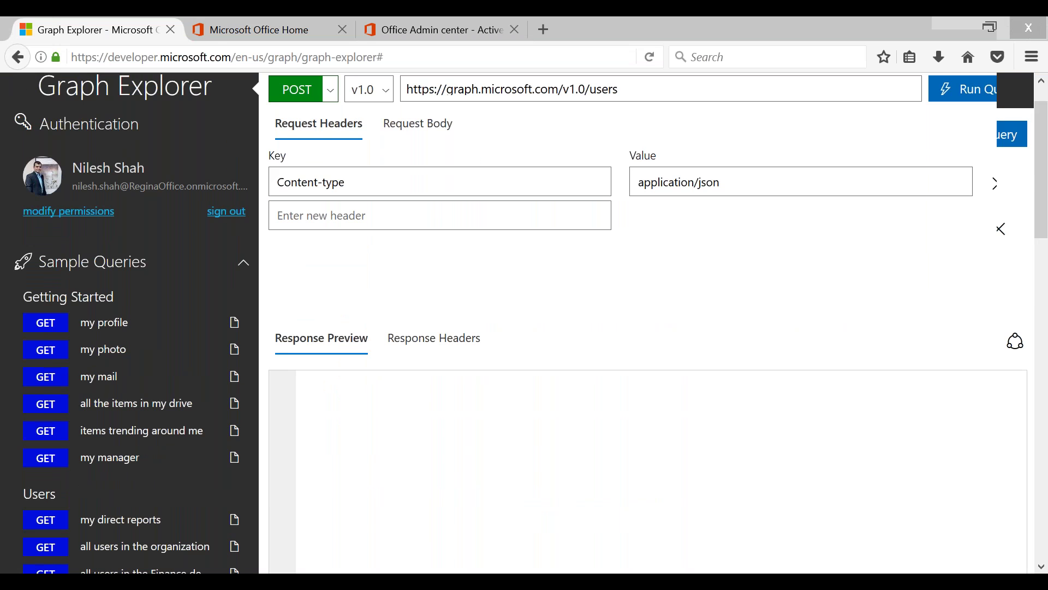
pyautogui.scroll(2, 279, 279)
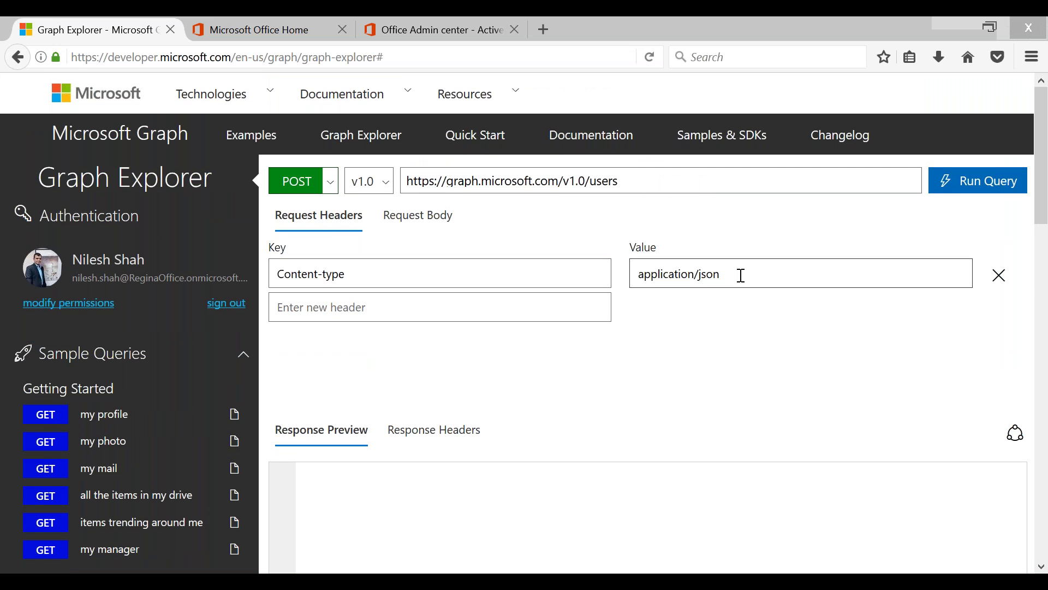
# - Examine the request body of the create user query, including displayName, passwordProfile, officeLocation and userPrincipalName
pyautogui.click(415, 221)
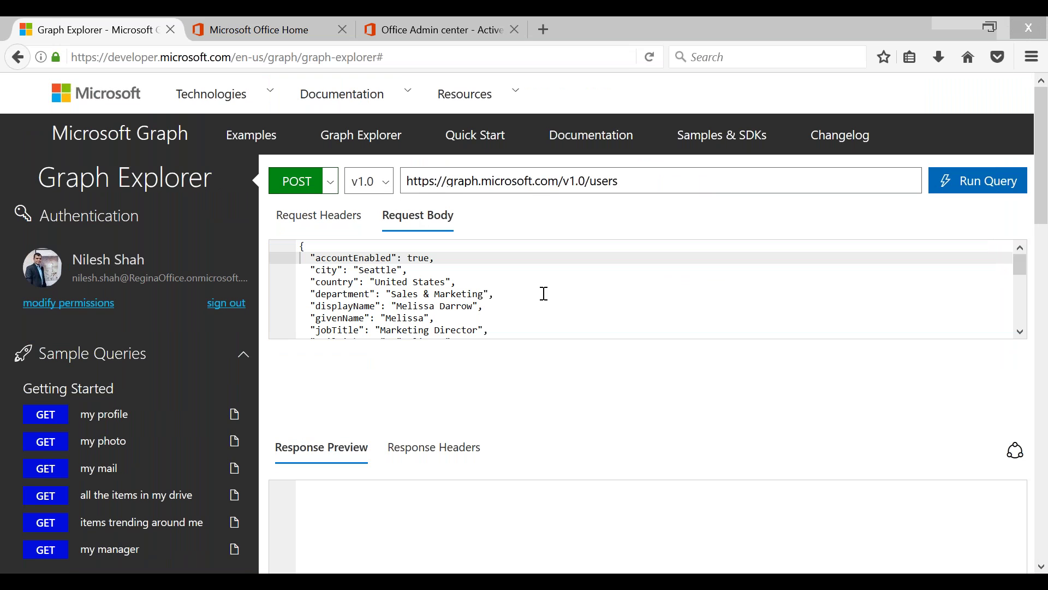
pyautogui.click(545, 294)
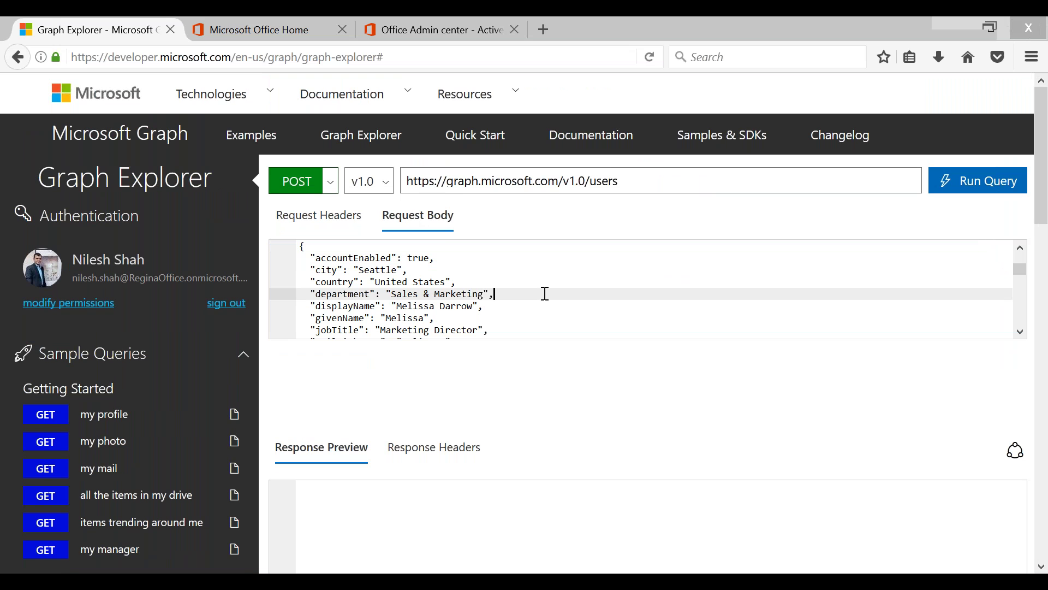
pyautogui.scroll(-4, 545, 293)
pyautogui.scroll(-2, 545, 293)
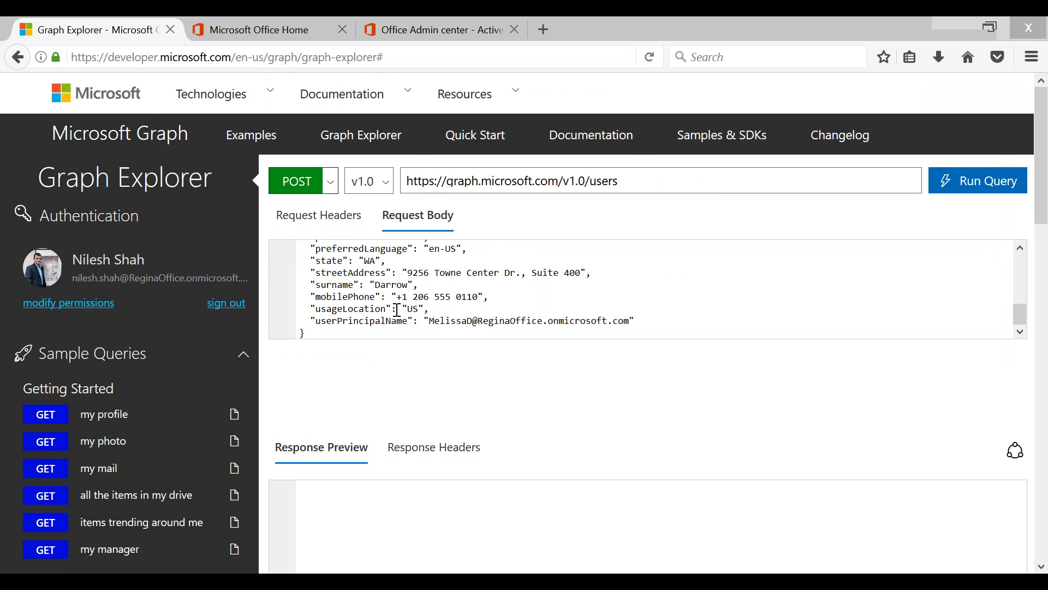
pyautogui.click(311, 325)
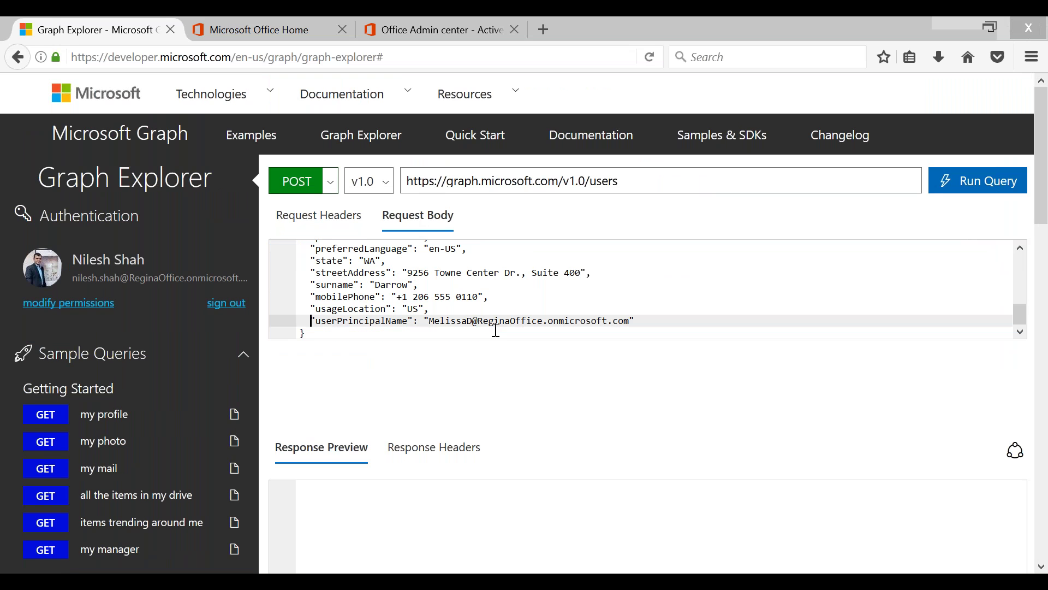
pyautogui.click(540, 331)
pyautogui.scroll(6, 671, 306)
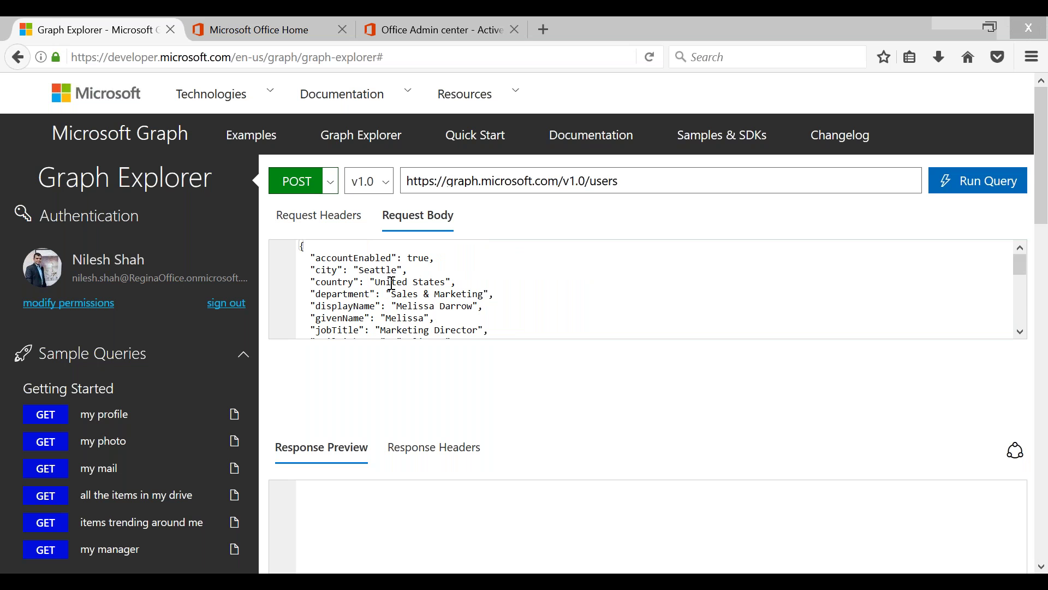
pyautogui.scroll(-3, 604, 288)
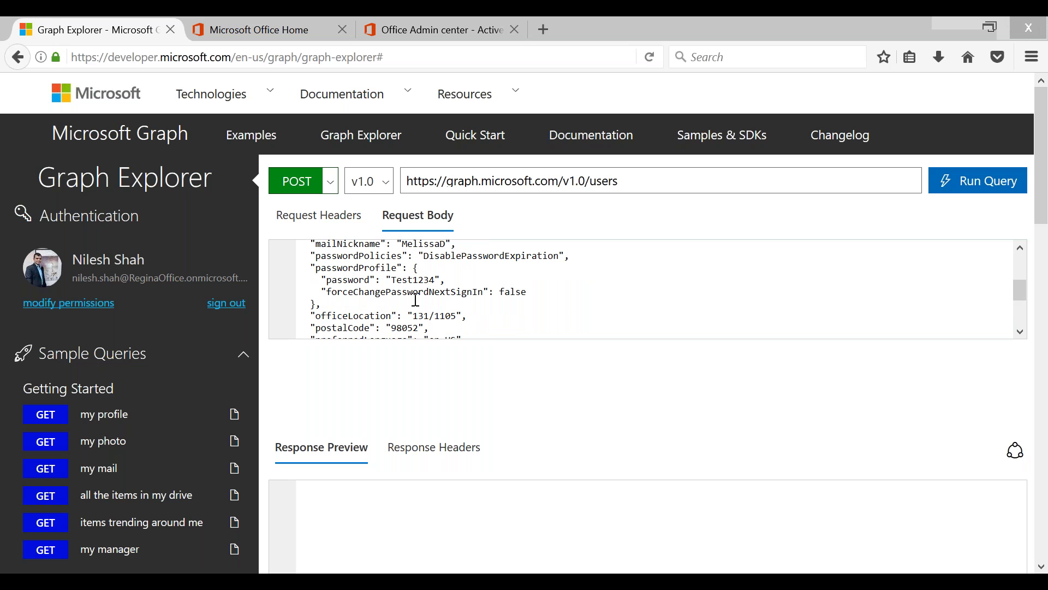
pyautogui.scroll(-2, 468, 293)
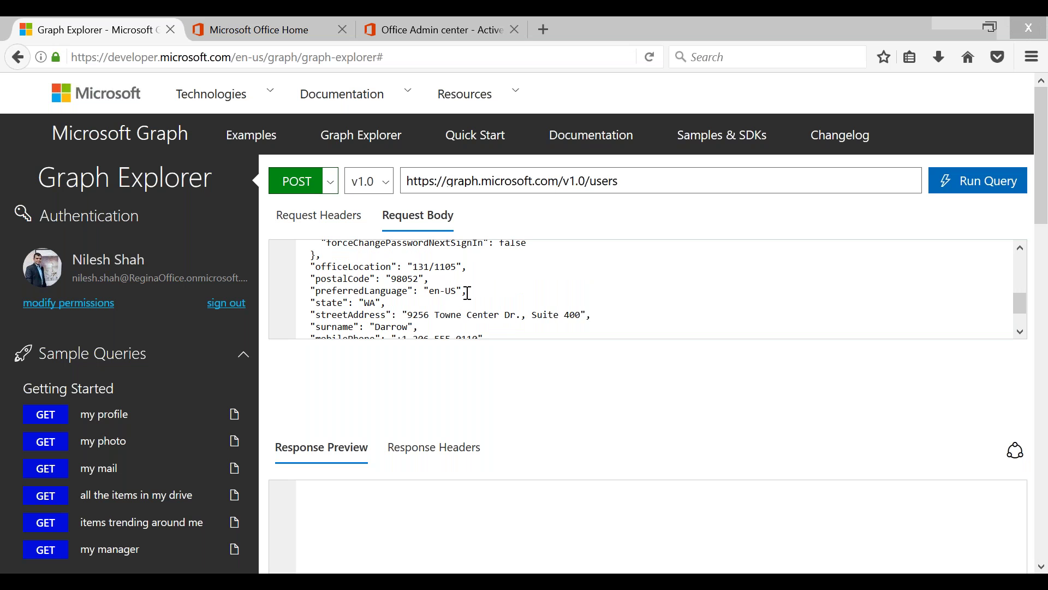
pyautogui.scroll(-3, 559, 288)
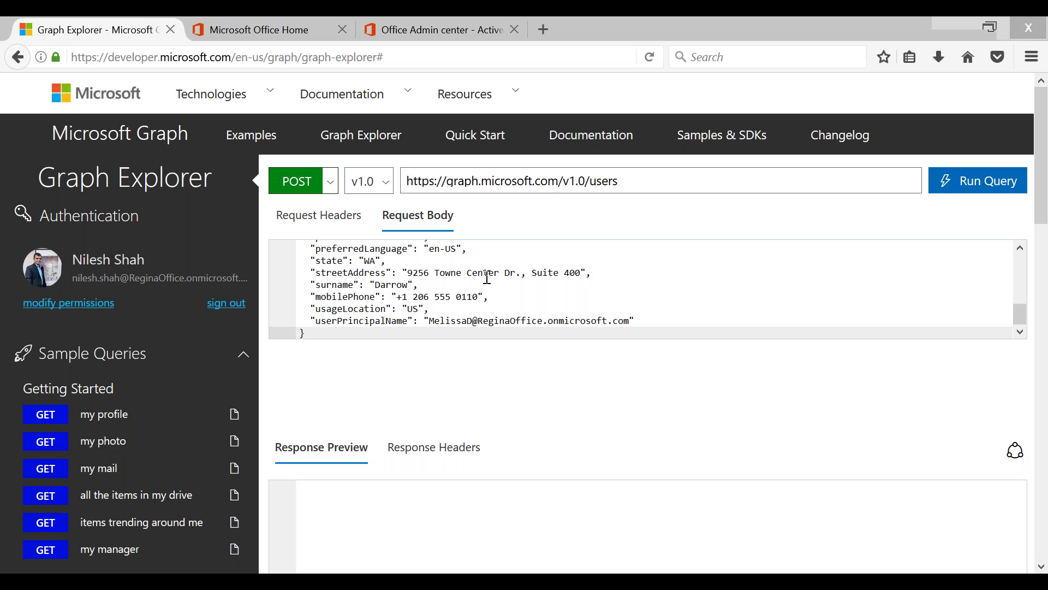
# - Run the create user query and review the new user's id and properties in the response
pyautogui.click(975, 190)
pyautogui.click(971, 191)
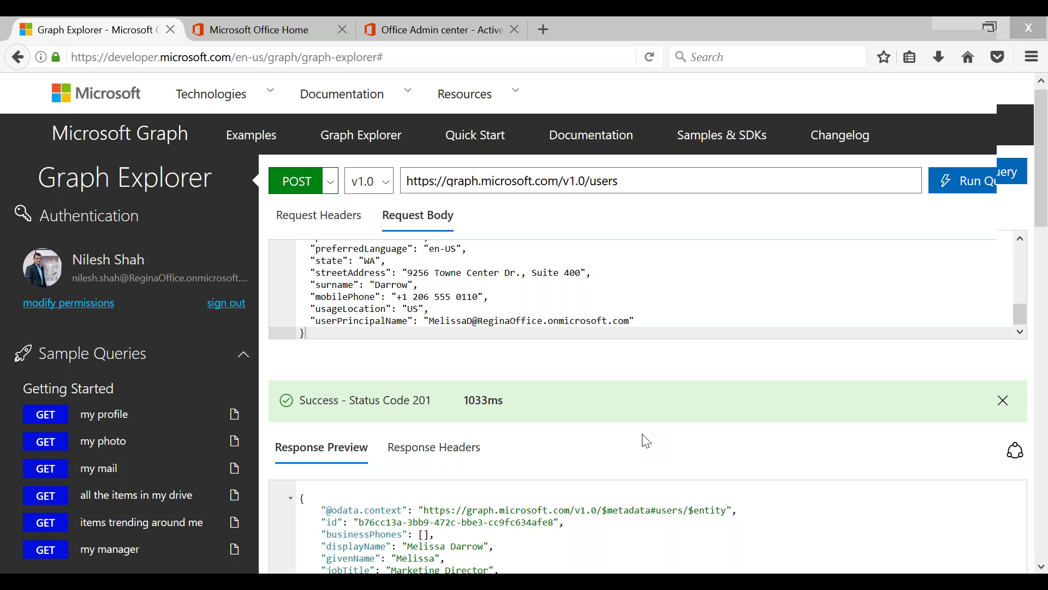
pyautogui.scroll(-1, 646, 441)
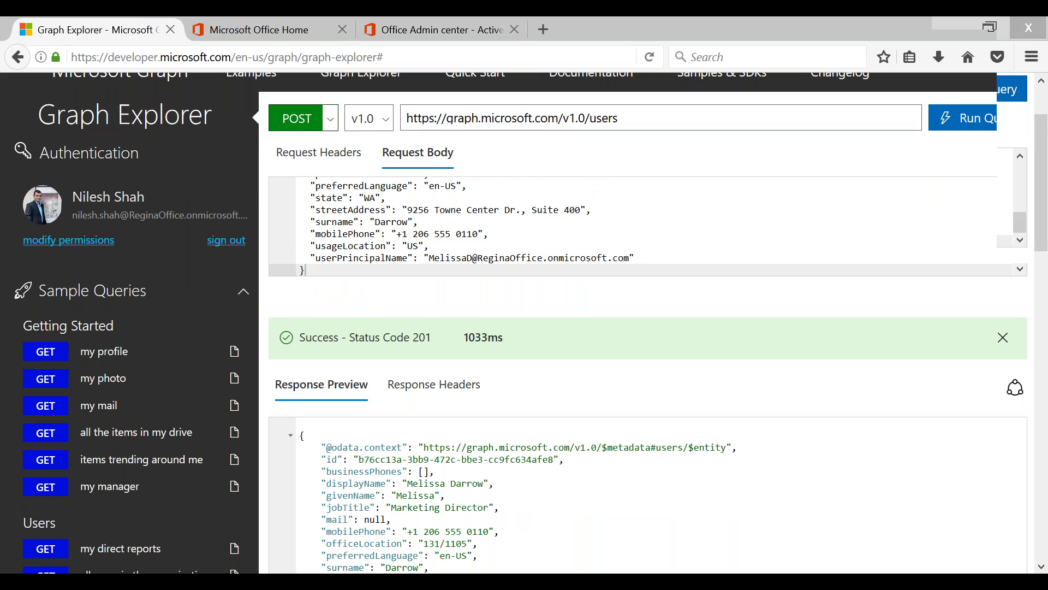
pyautogui.scroll(-2, 503, 433)
pyautogui.moveTo(321, 338); pyautogui.dragTo(558, 338)
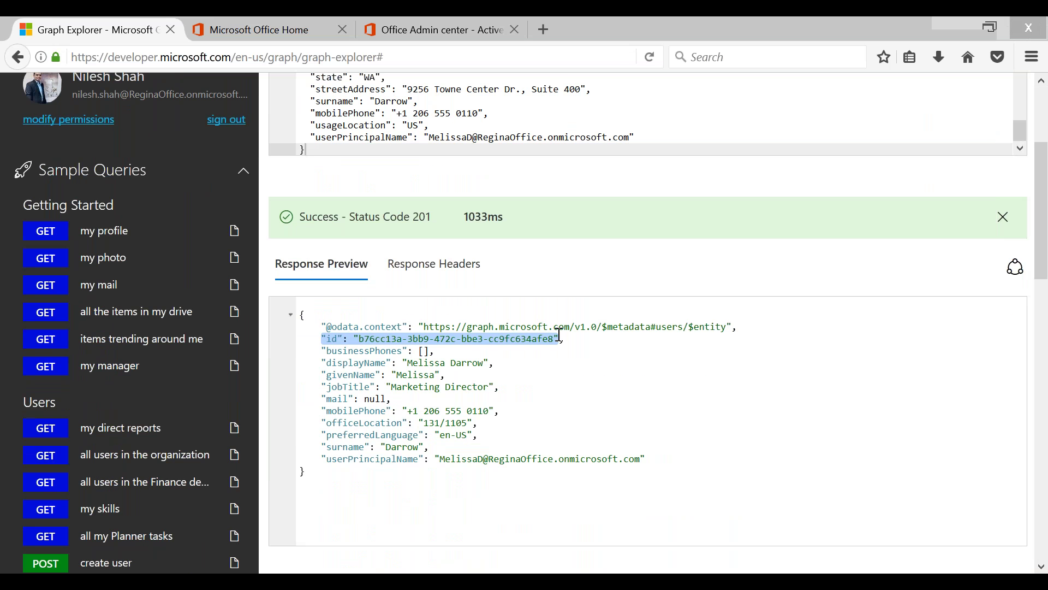
pyautogui.click(362, 346)
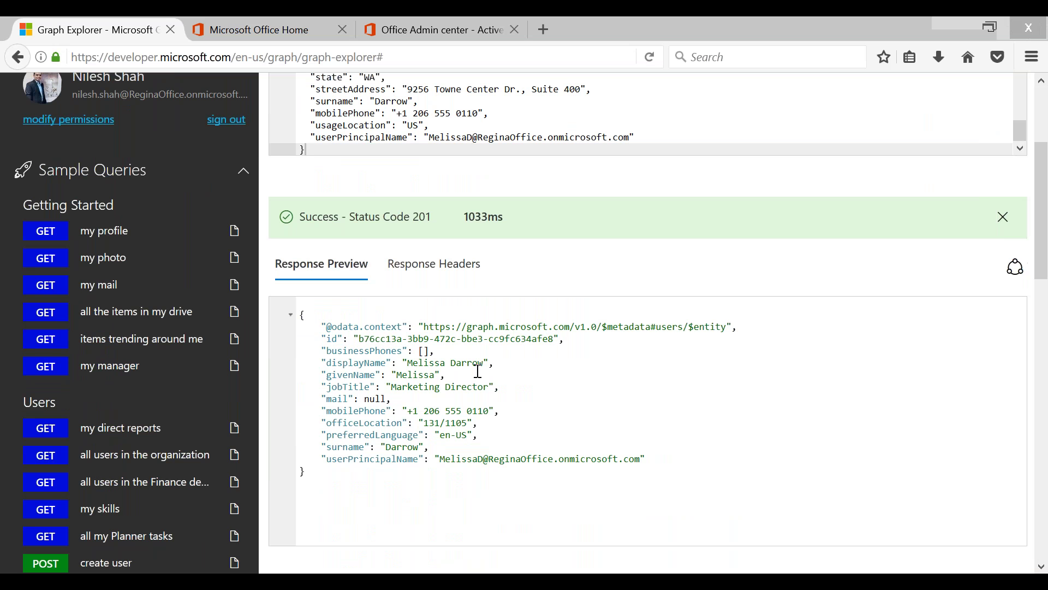
# - Copy the new user's id value from the response
pyautogui.moveTo(555, 340); pyautogui.dragTo(357, 339)
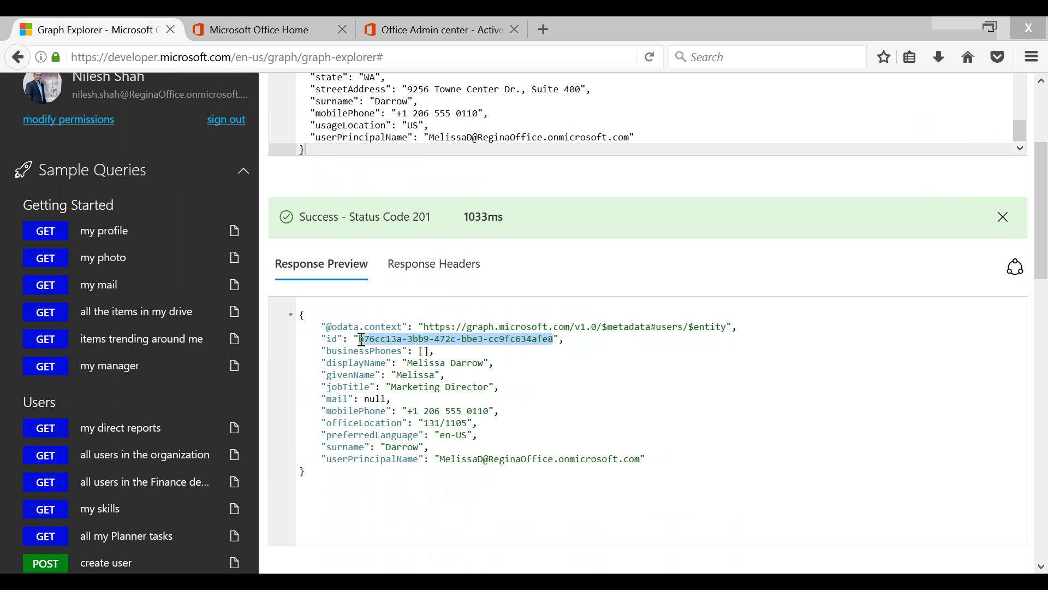
pyautogui.rightClick(378, 343)
pyautogui.click(417, 386)
pyautogui.scroll(1, 664, 251)
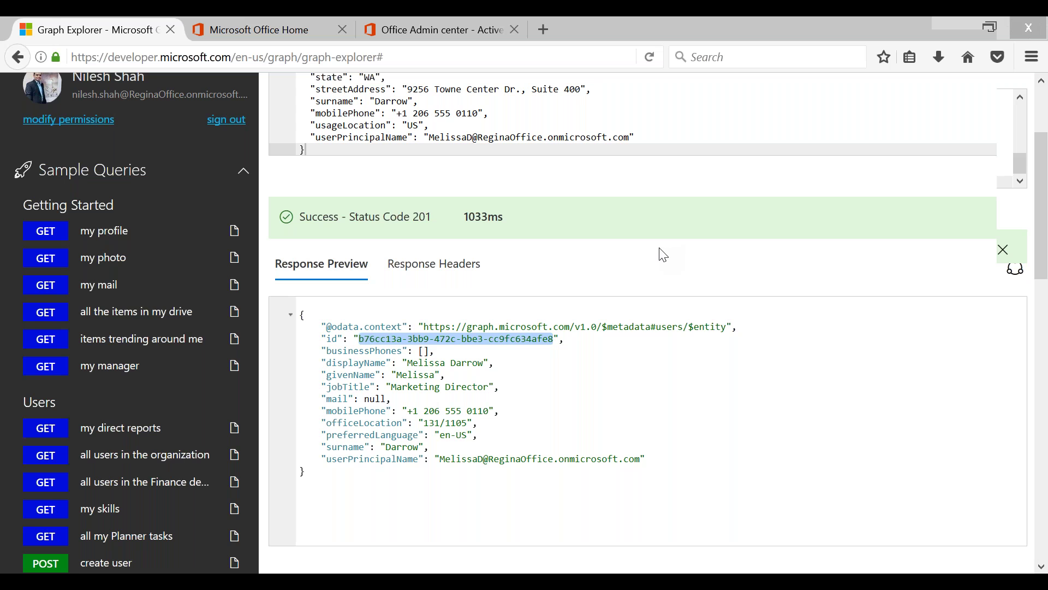
pyautogui.scroll(2, 663, 255)
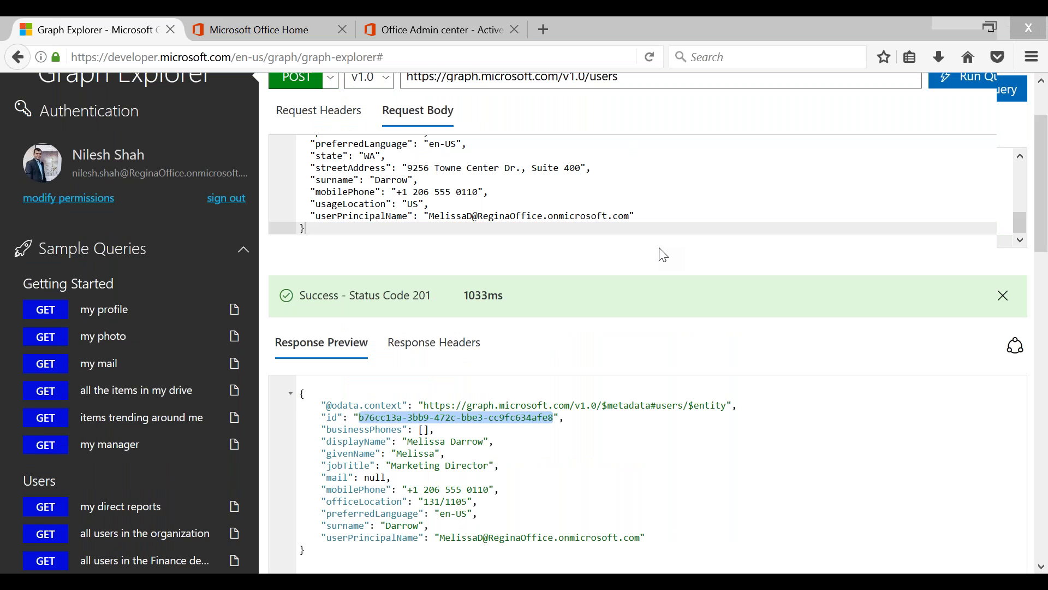
pyautogui.scroll(1, 663, 255)
# - Reload the Active users list in the Office 365 Admin center and view the newly created user's details
pyautogui.click(442, 32)
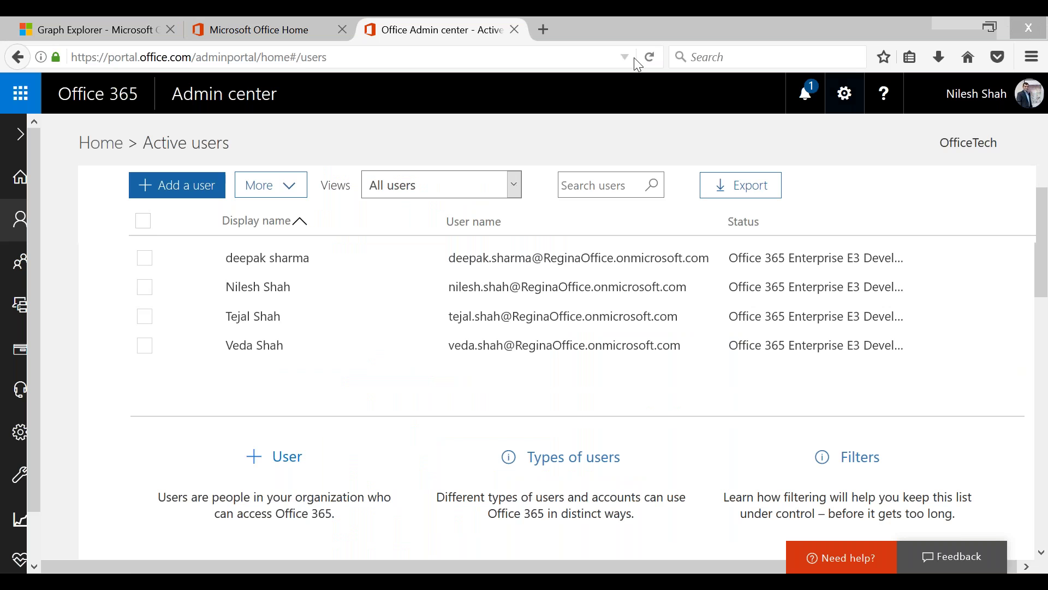
pyautogui.click(649, 56)
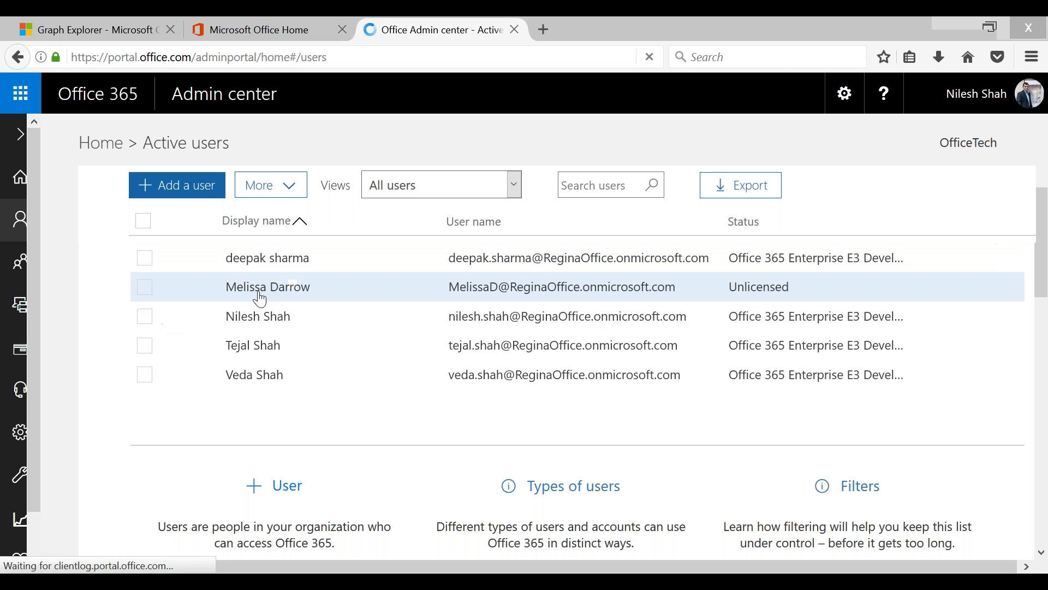
pyautogui.moveTo(237, 289); pyautogui.dragTo(243, 289)
pyautogui.moveTo(338, 294); pyautogui.dragTo(356, 293)
pyautogui.click(356, 293)
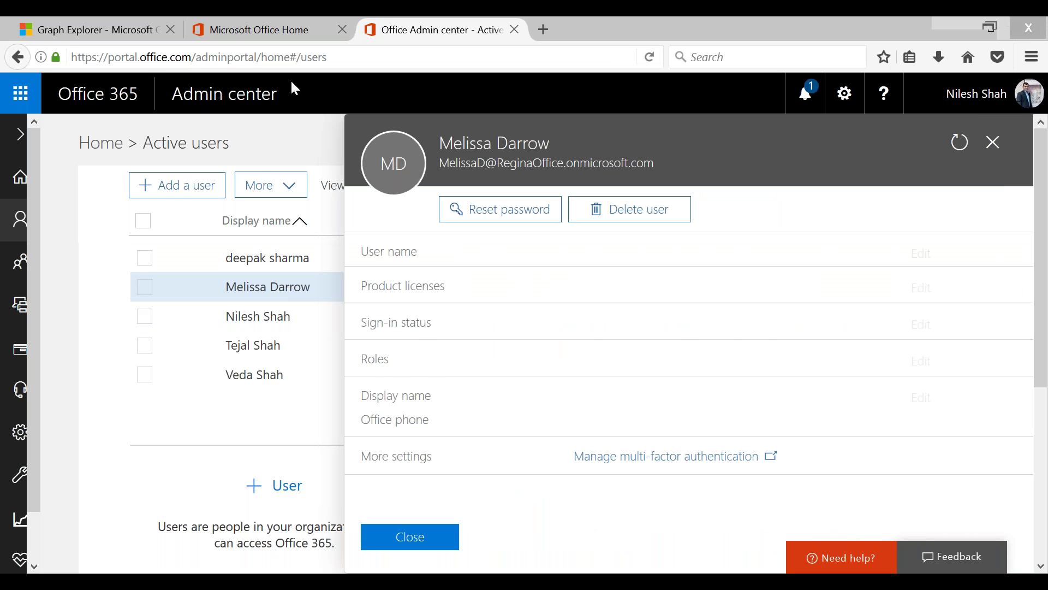
pyautogui.click(993, 142)
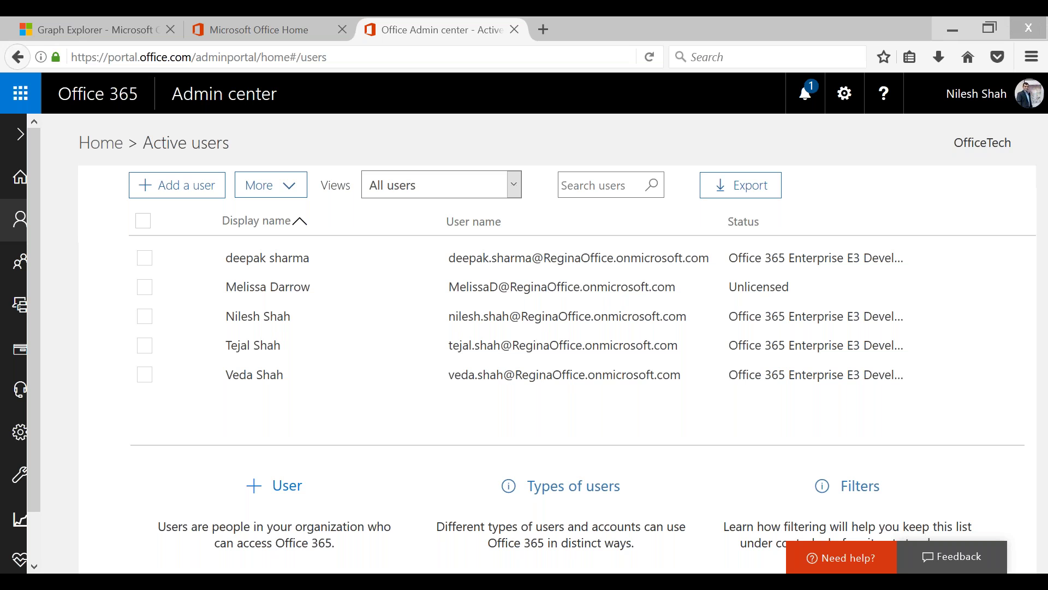
# - Back in Graph Explorer, change the request method to PATCH and append "/" plus the copied user id to the users URL
pyautogui.hotkey('ctrl', 'Tab')
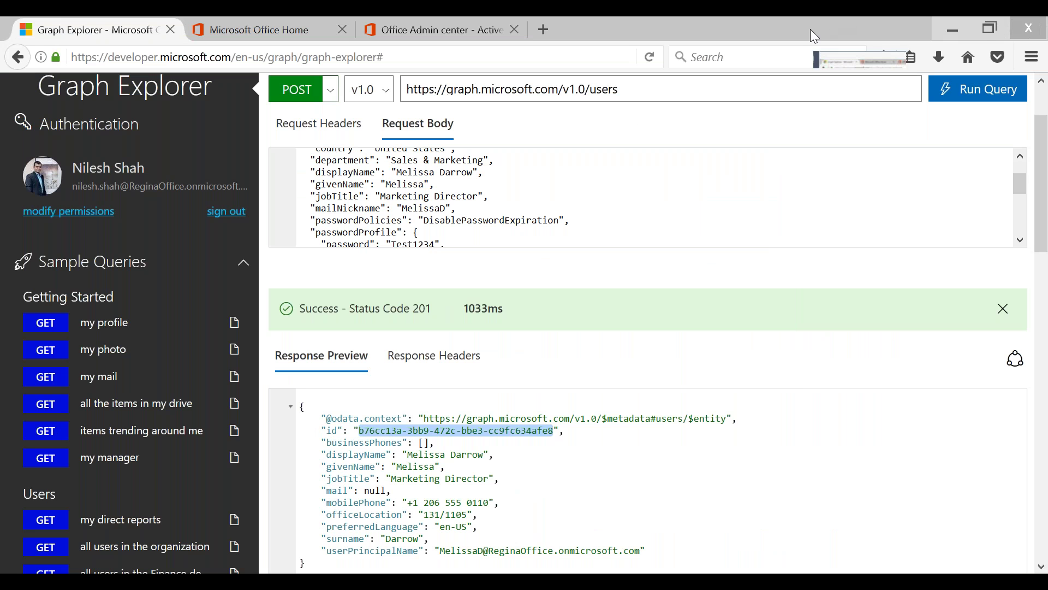
pyautogui.click(306, 90)
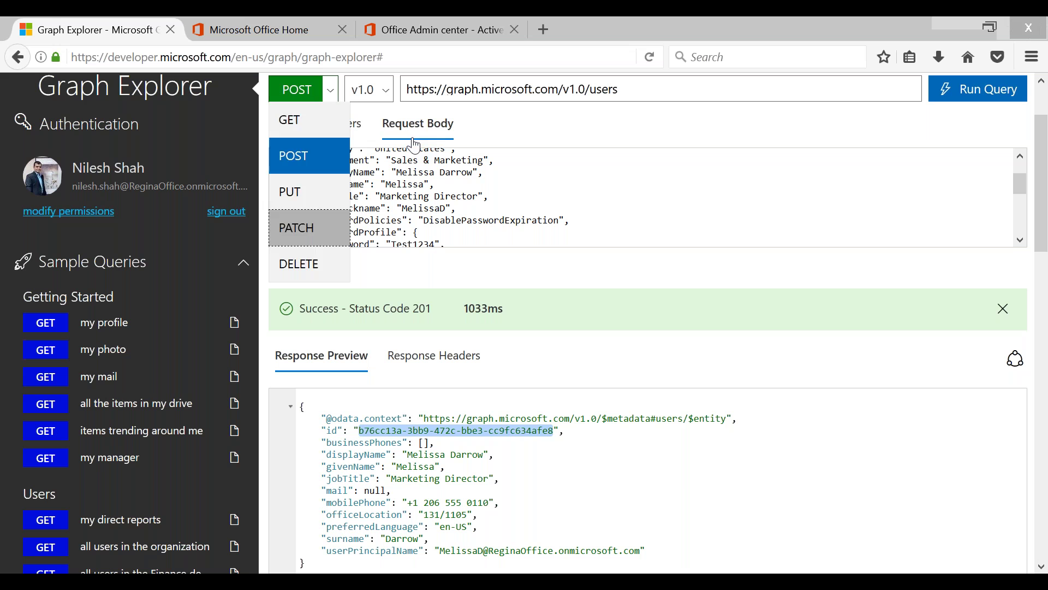
pyautogui.click(298, 230)
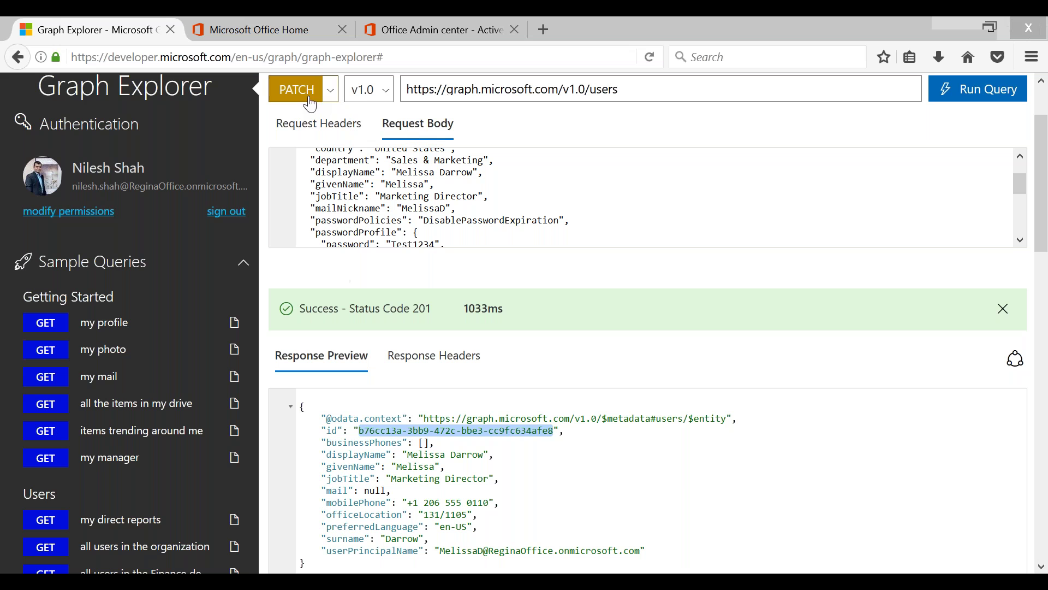
pyautogui.click(654, 90)
pyautogui.write('/')
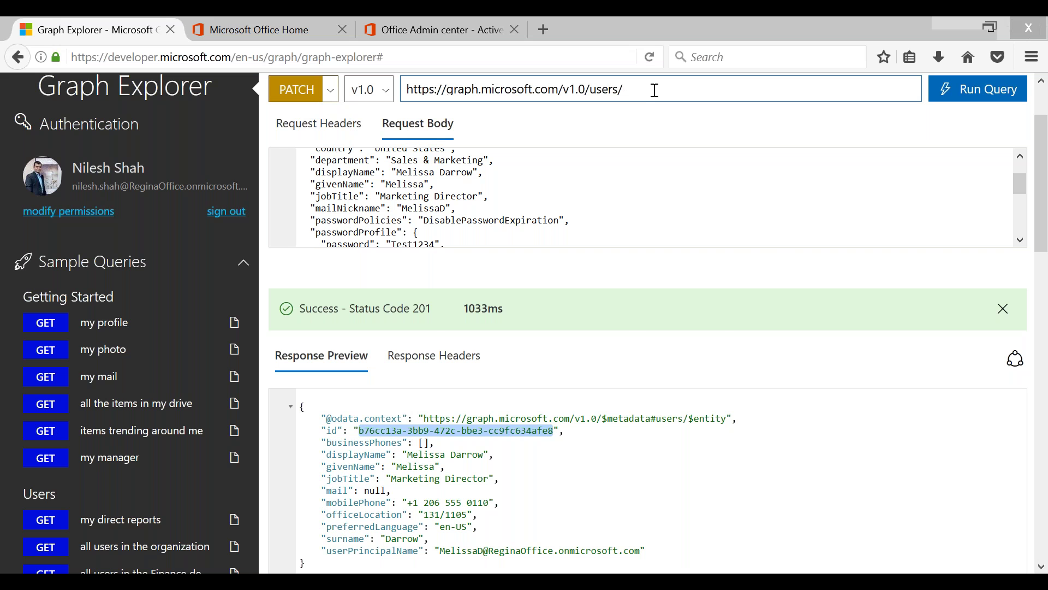
pyautogui.hotkey('ctrl', 'v')
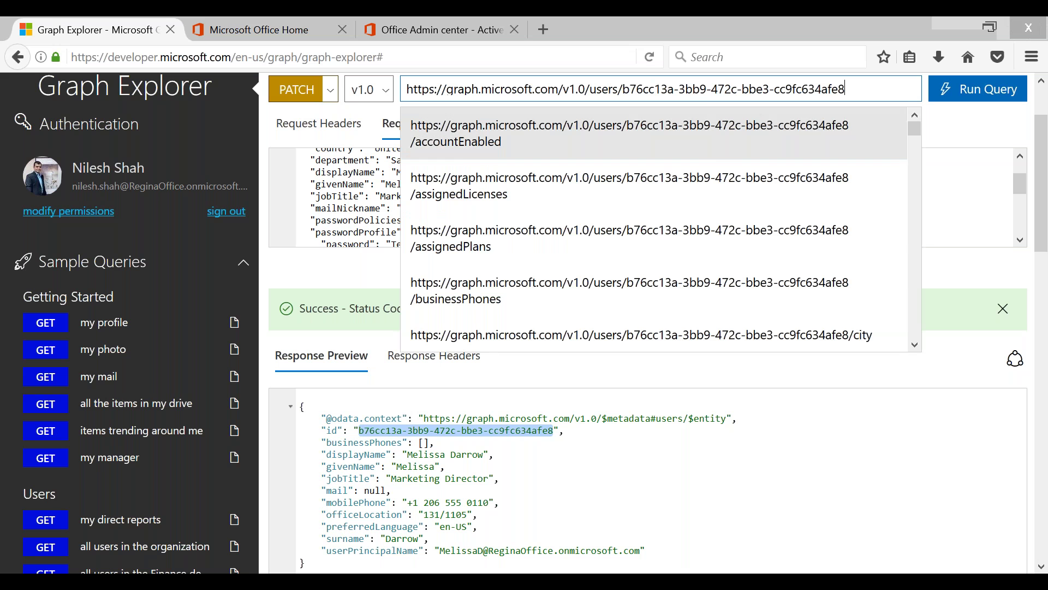
pyautogui.press('Escape')
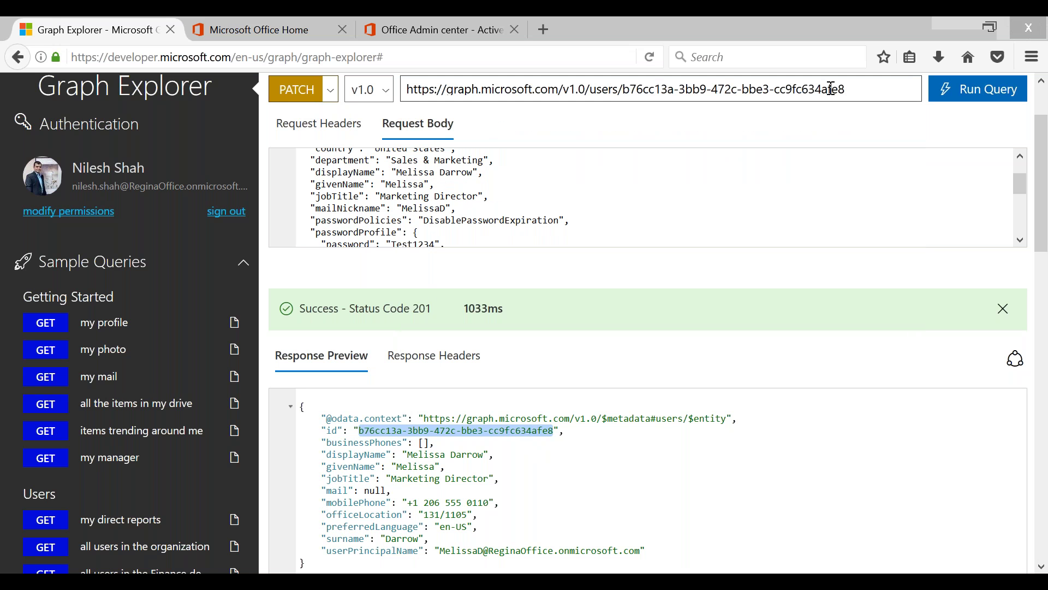
# - Check the new user in the Admin center's Active users list, and highlight the displayName property in the Graph Explorer response
pyautogui.click(480, 30)
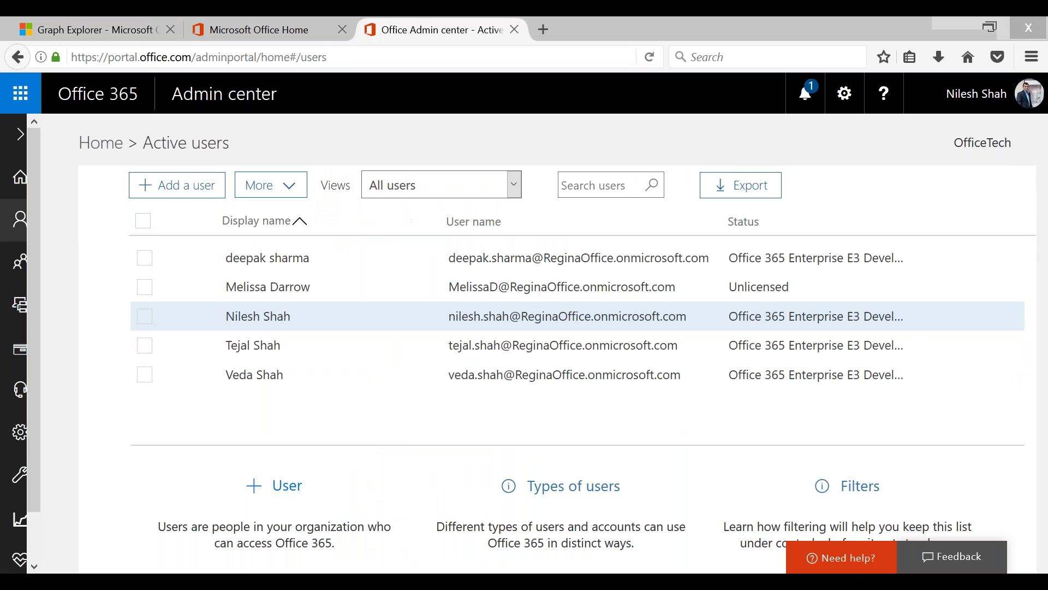
pyautogui.click(61, 20)
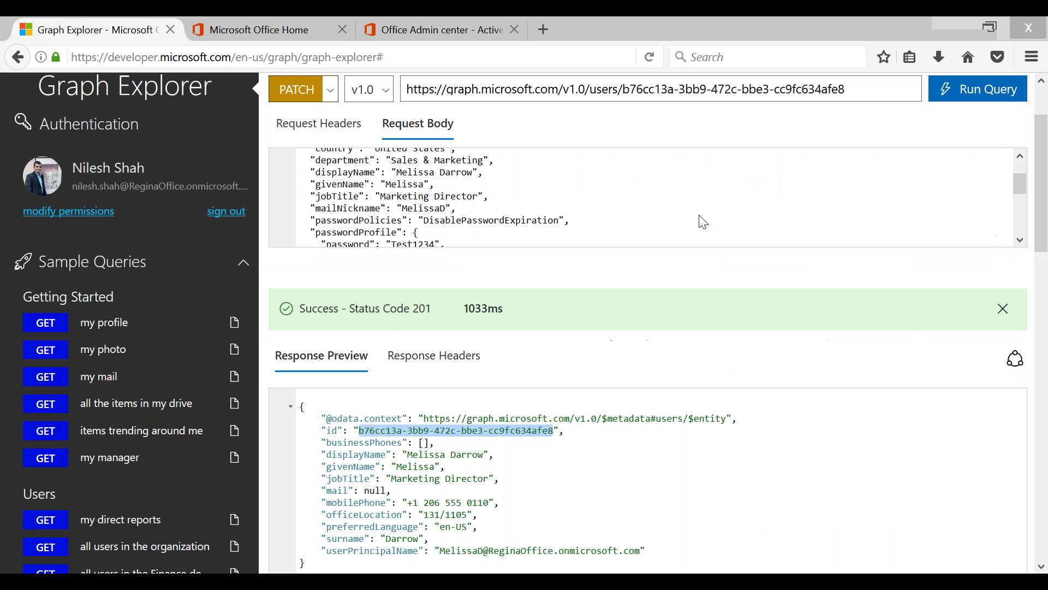
pyautogui.doubleClick(358, 455)
pyautogui.click(324, 456)
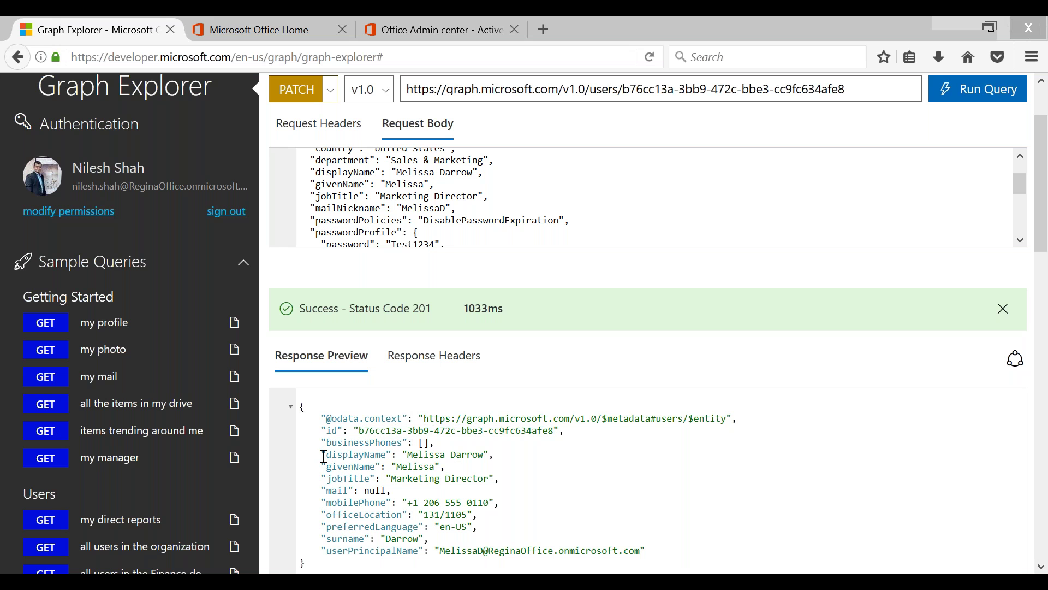
pyautogui.hotkey('shift', 'Right')
pyautogui.hotkey('shift', 'Right')
pyautogui.hotkey('shift', 'Right')
pyautogui.hotkey('shift', 'Right')
pyautogui.moveTo(513, 462); pyautogui.dragTo(489, 455)
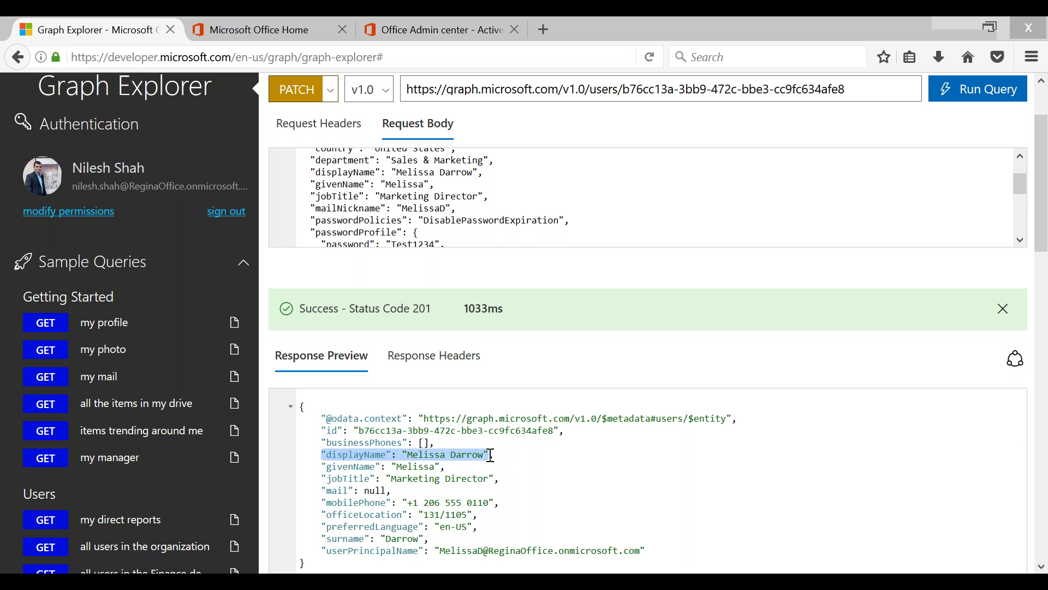
# - Remove the accountEnabled, city, country and department properties from the start of the request body
pyautogui.scroll(2, 552, 237)
pyautogui.click(515, 191)
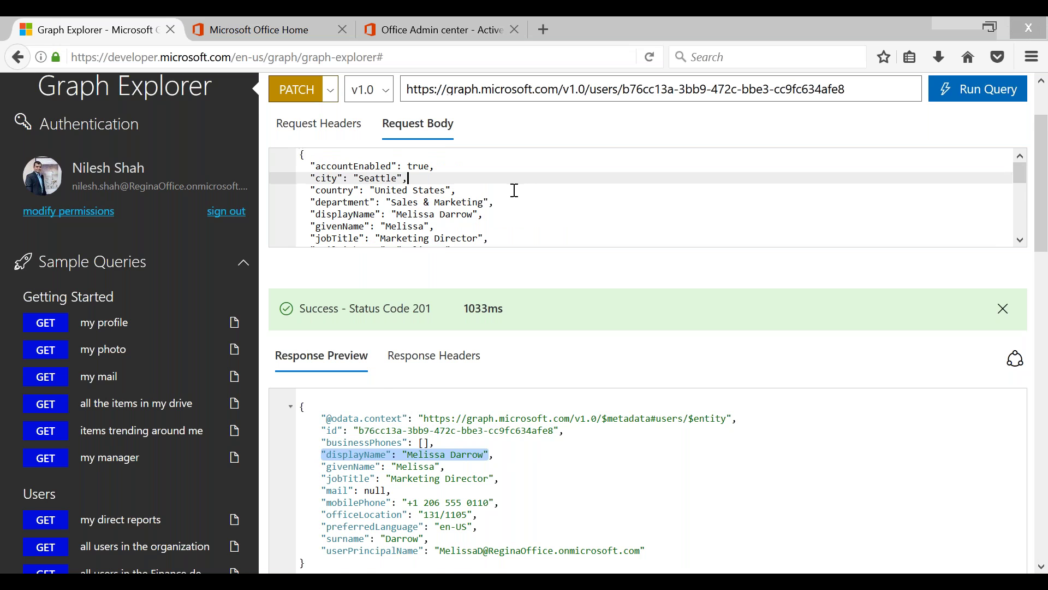
pyautogui.scroll(3, 514, 190)
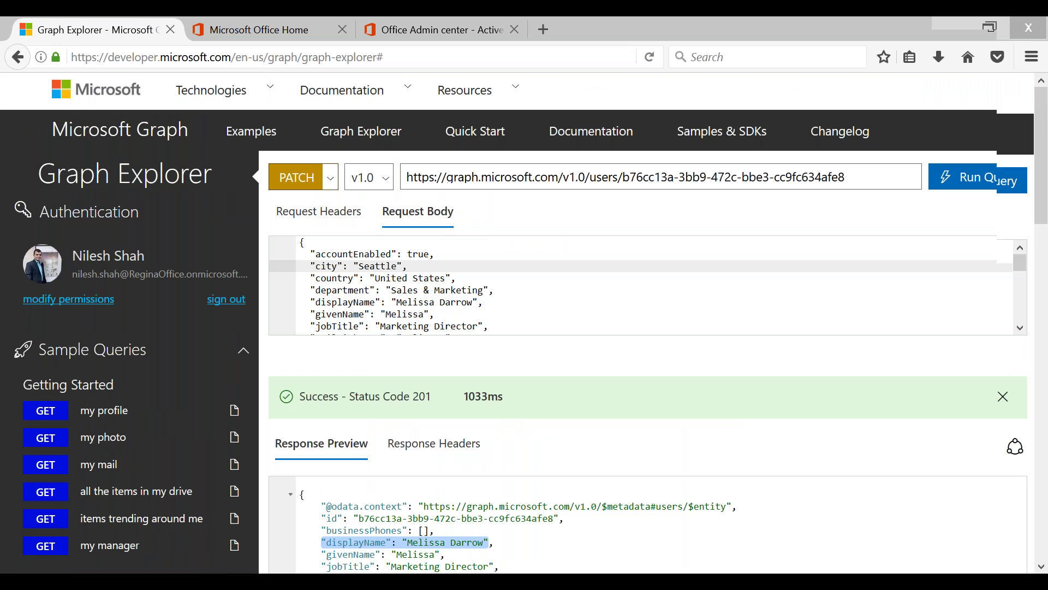
pyautogui.press('Up')
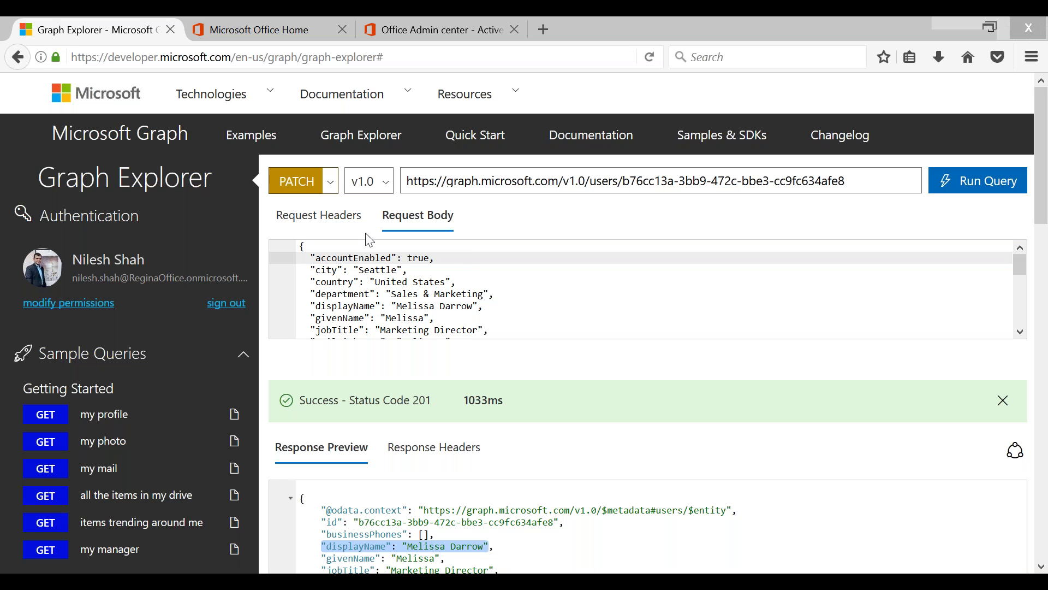
pyautogui.keyDown('shift'); pyautogui.click(519, 298); pyautogui.keyUp('shift')
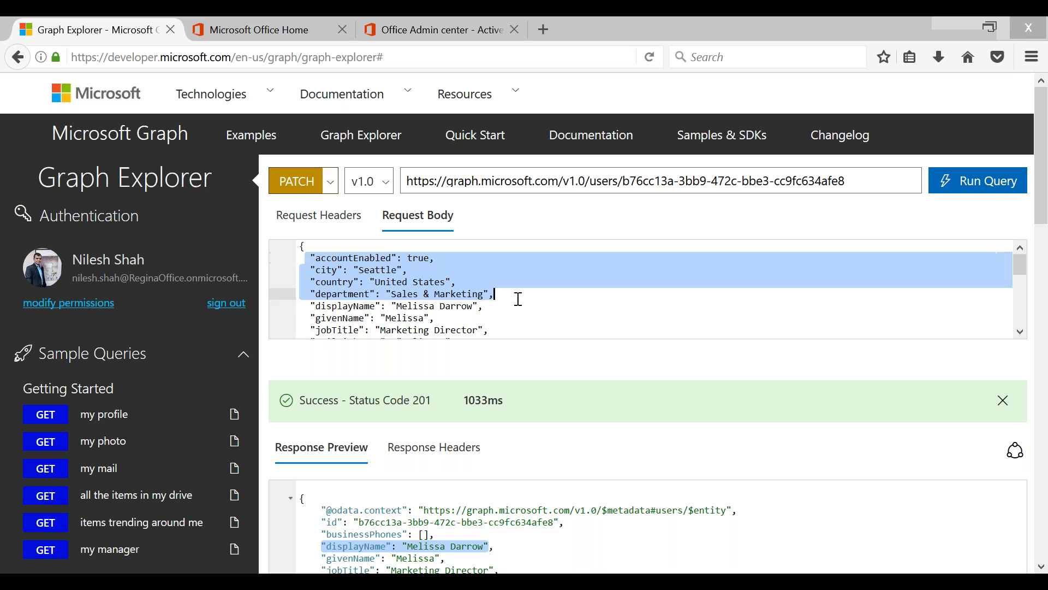
pyautogui.press('BackSpace')
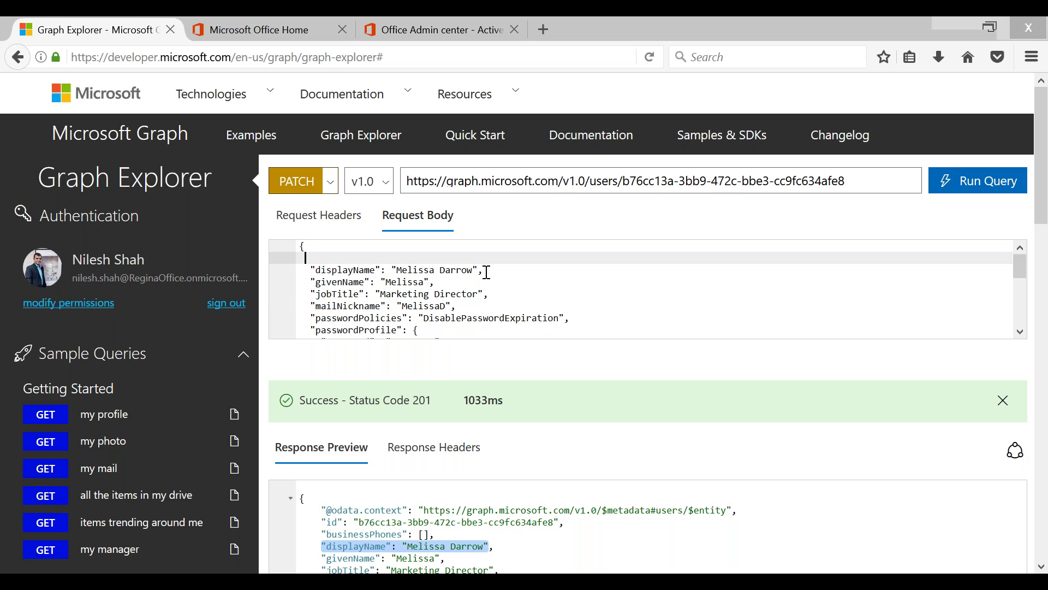
# - Delete everything after the displayName value in the request body, from givenName through userPrincipalName, keeping the closing brace
pyautogui.press('Down')
pyautogui.hotkey('shift', 'Down')
pyautogui.hotkey('shift', 'Down')
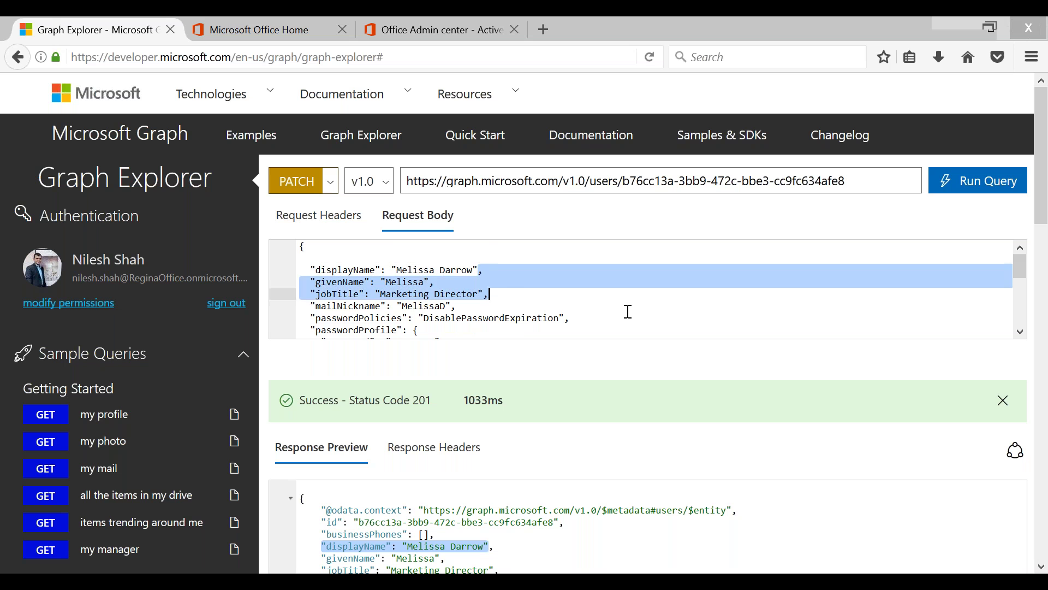
pyautogui.scroll(-5, 629, 311)
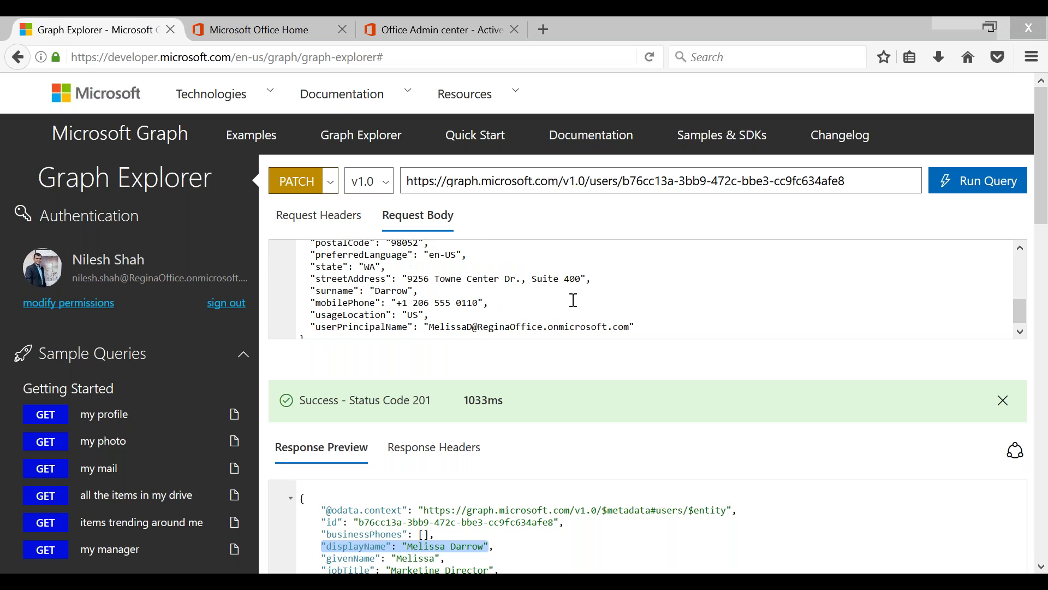
pyautogui.keyDown('shift'); pyautogui.click(649, 317); pyautogui.keyUp('shift')
pyautogui.press('Delete')
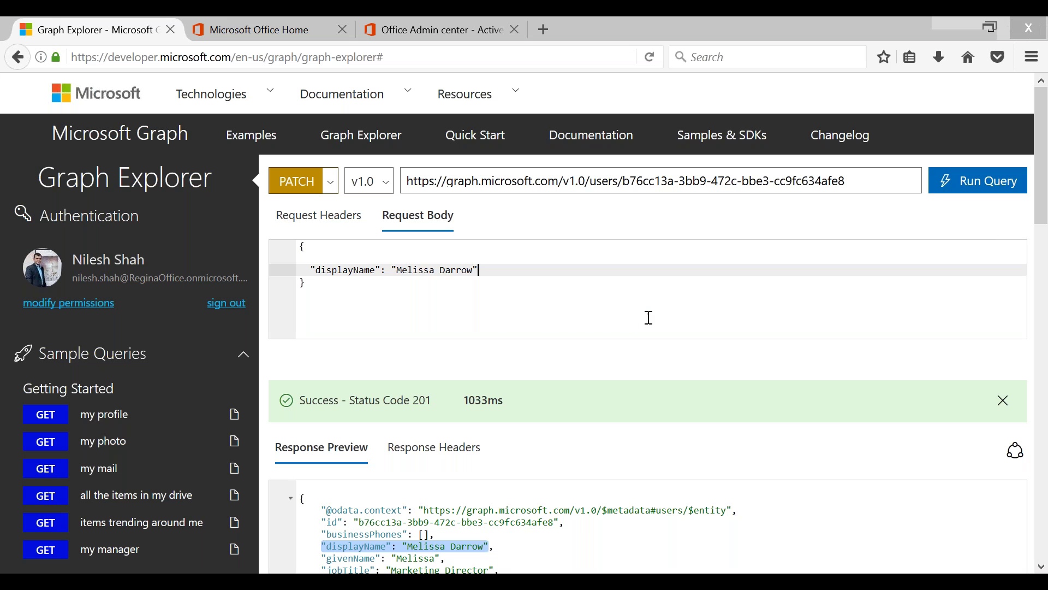
# - Remove the blank line from the request body and set the displayName value to "Test Graph"
pyautogui.click(440, 248)
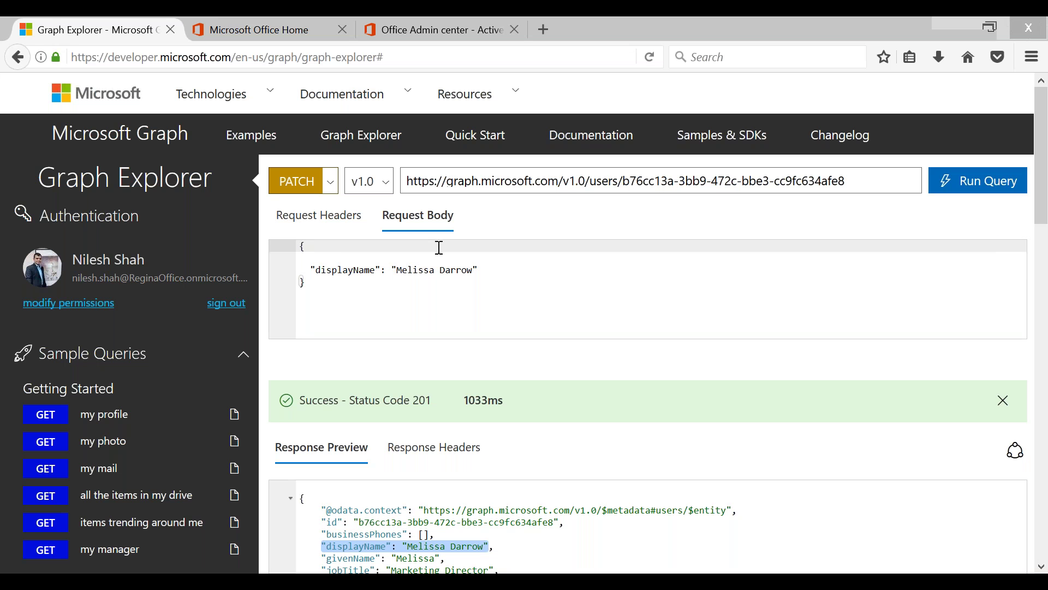
pyautogui.press('Delete')
pyautogui.press('Down')
pyautogui.hotkey('ctrl', 'shift', 'Right')
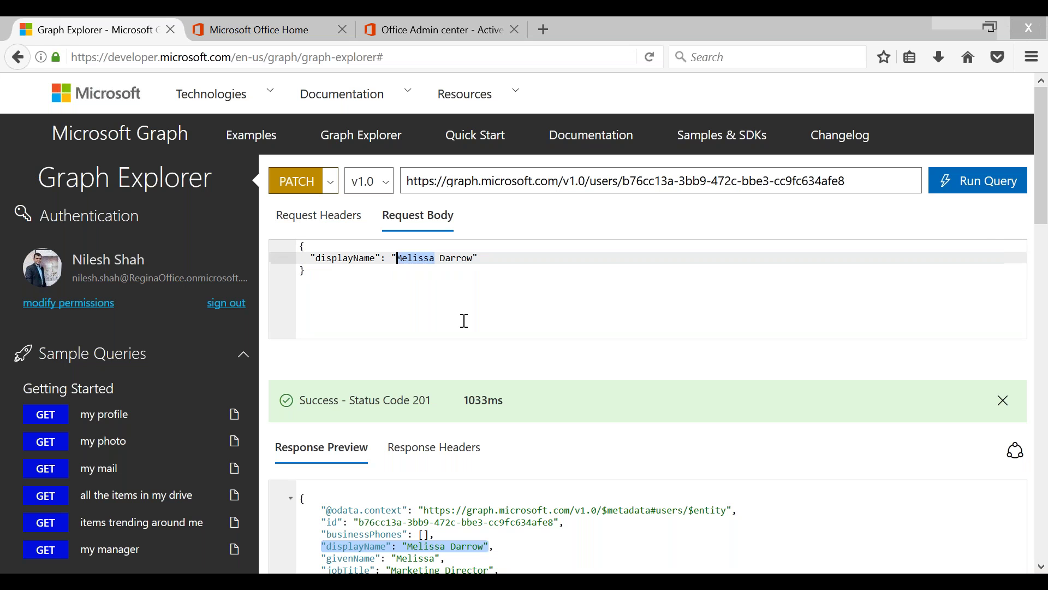
pyautogui.write('Test')
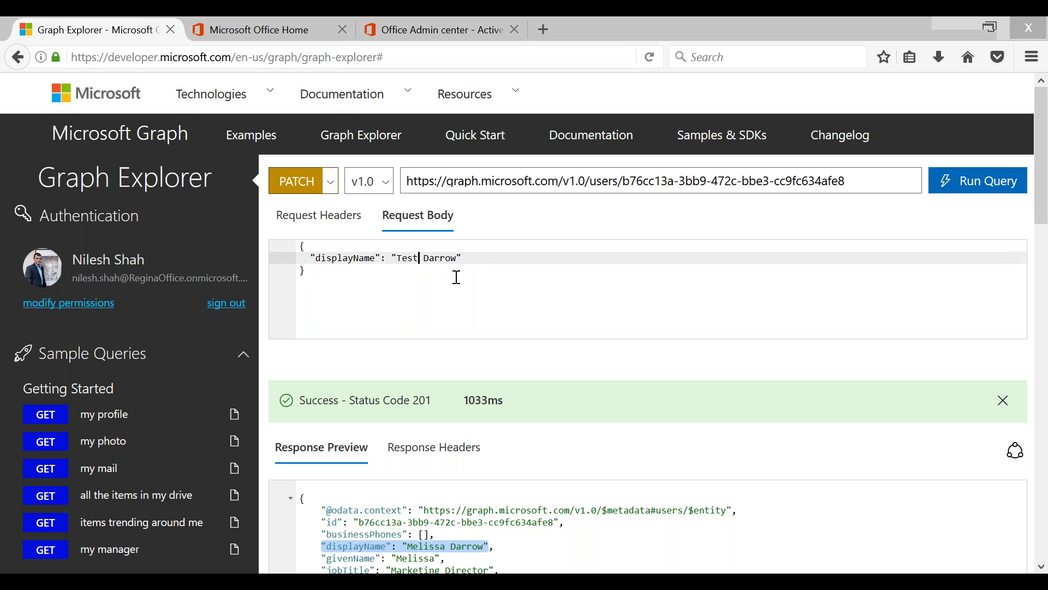
pyautogui.doubleClick(452, 257)
pyautogui.write('Graph')
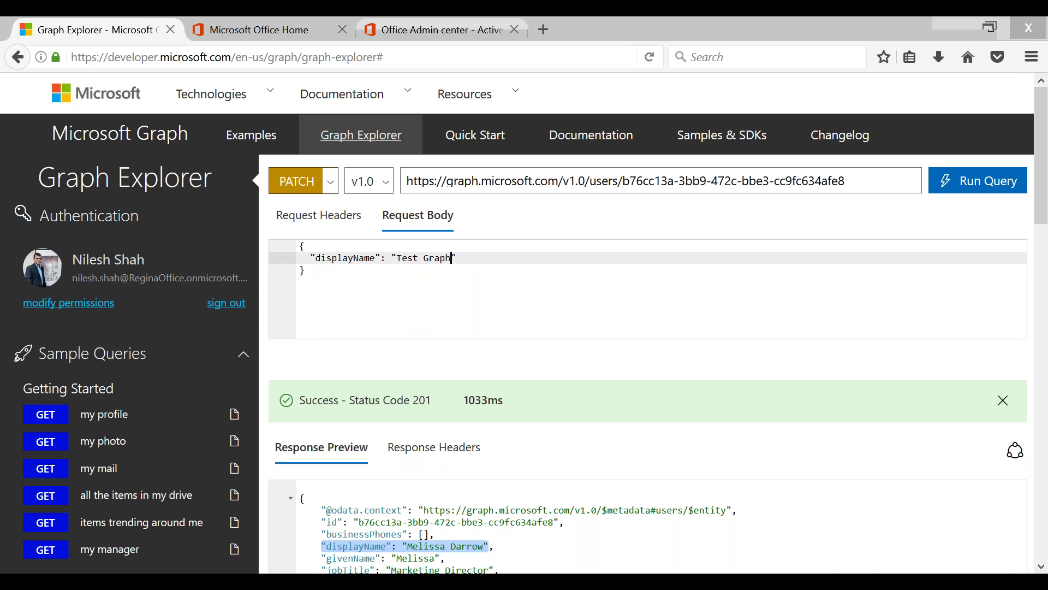
# - Run the PATCH query on the user and check the update in the Admin center's Active users list
pyautogui.click(434, 29)
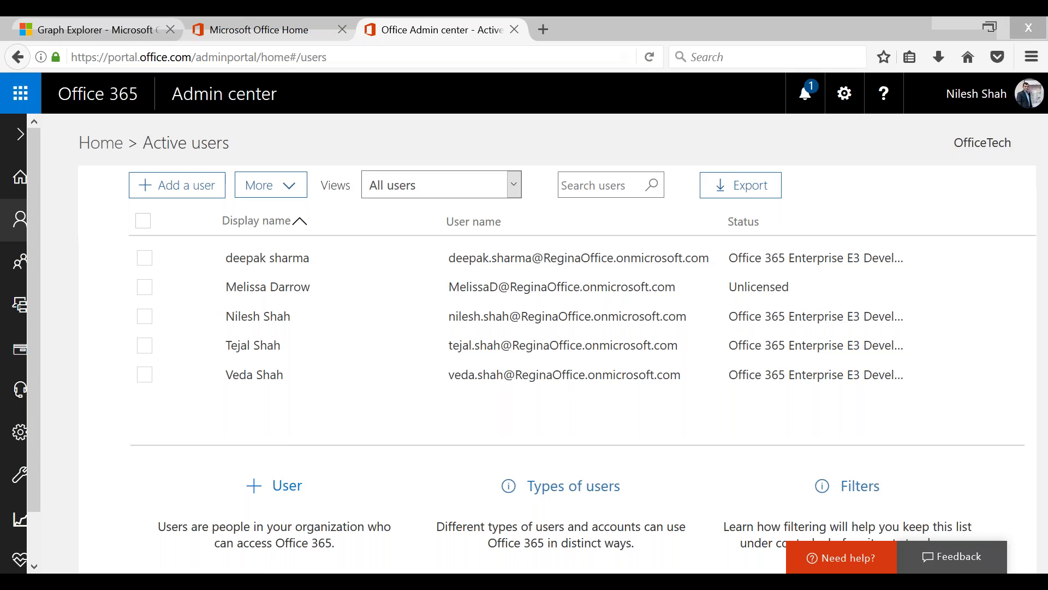
pyautogui.click(87, 29)
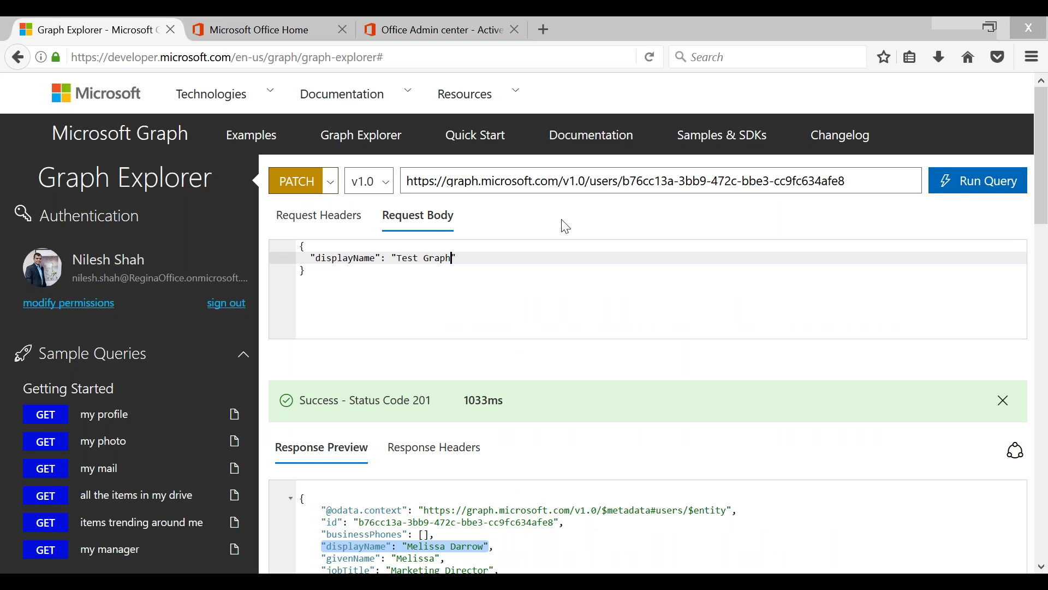
pyautogui.click(969, 185)
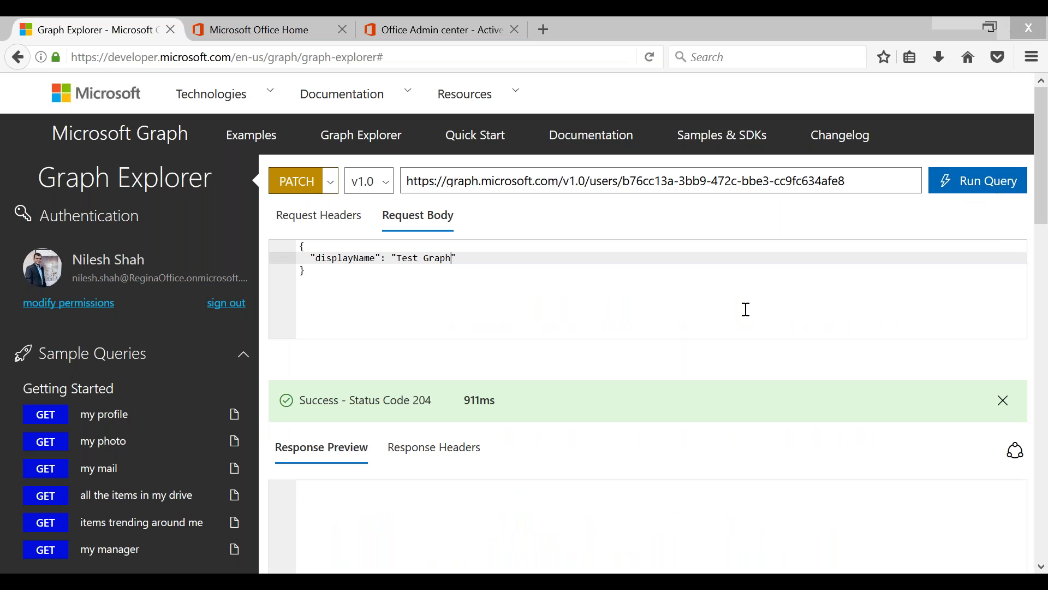
pyautogui.scroll(-2, 746, 309)
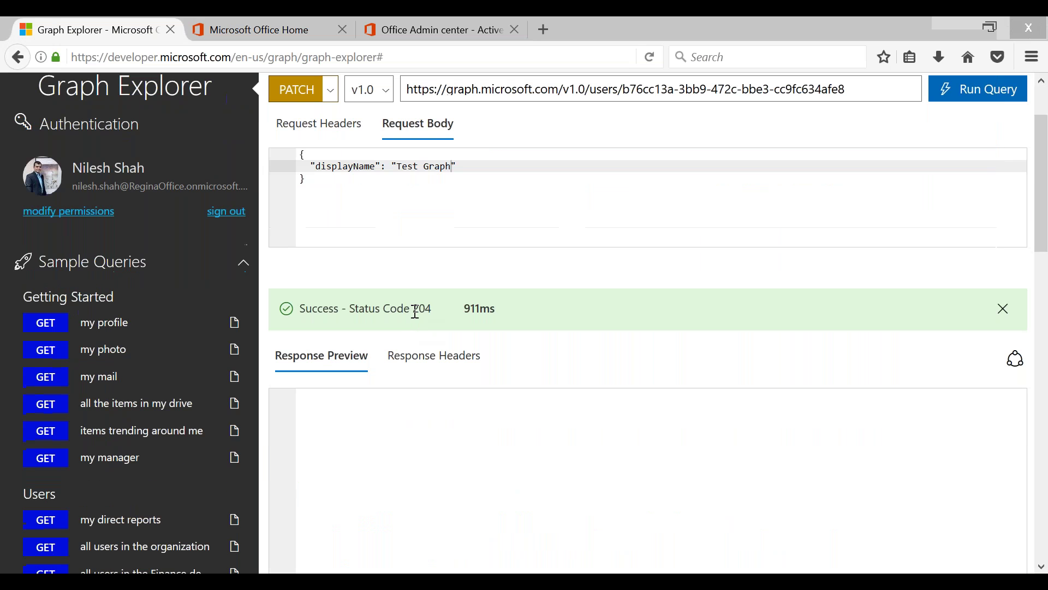
pyautogui.doubleClick(423, 308)
pyautogui.click(431, 30)
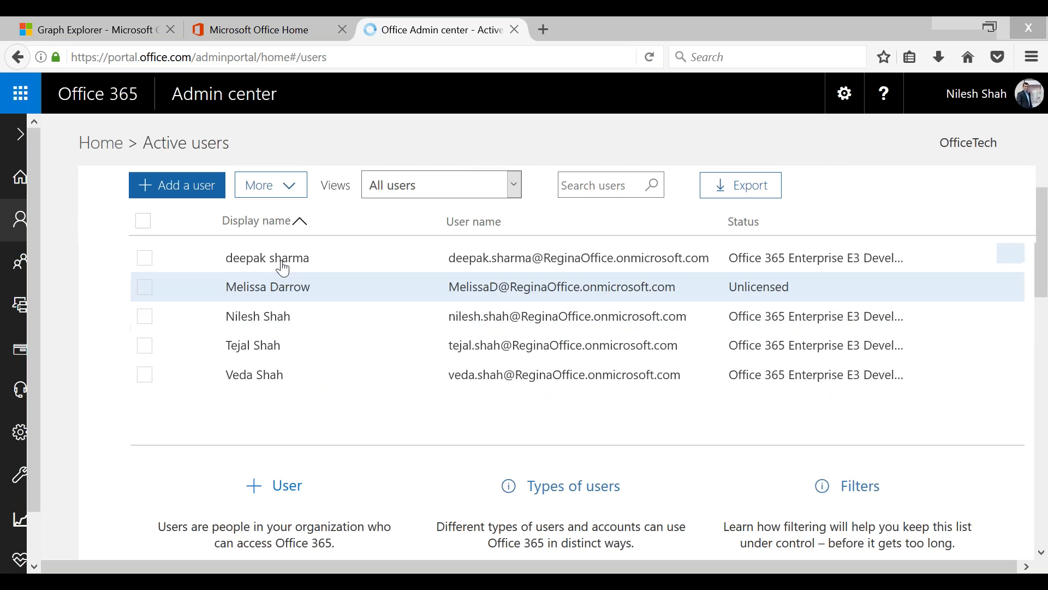
pyautogui.click(131, 29)
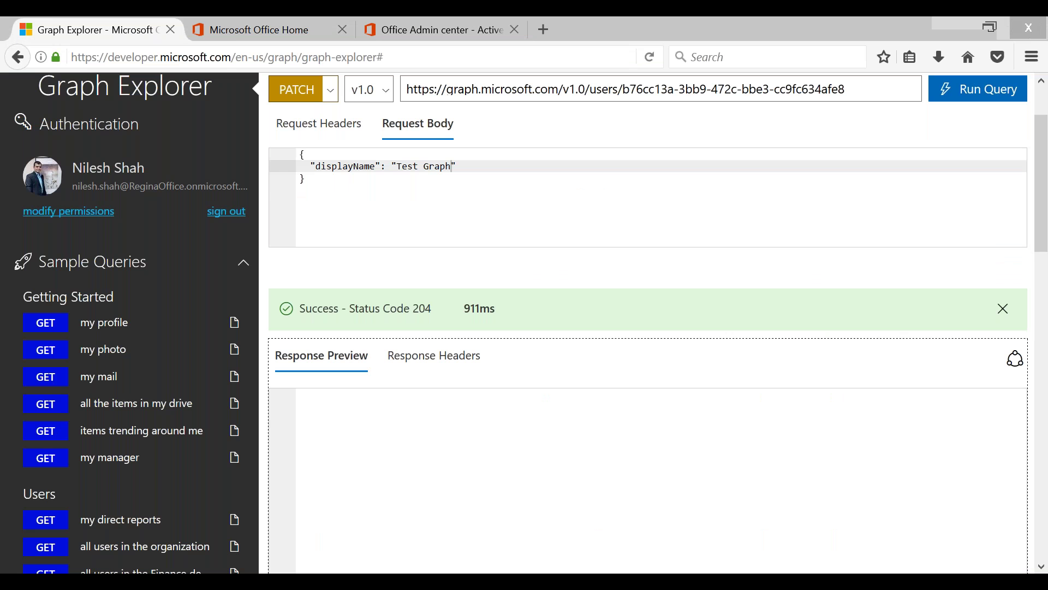
# - In Graph Explorer, change the request method to GET, run the query and highlight the user's displayName in the response
pyautogui.click(306, 97)
pyautogui.click(320, 117)
pyautogui.click(955, 97)
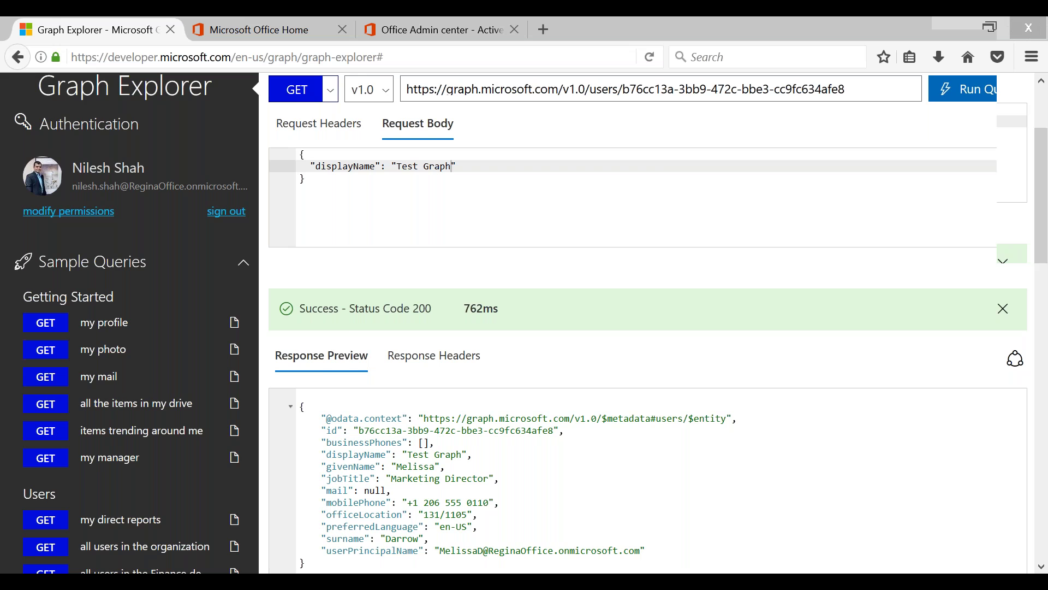
pyautogui.scroll(-3, 648, 382)
pyautogui.moveTo(317, 363); pyautogui.dragTo(476, 367)
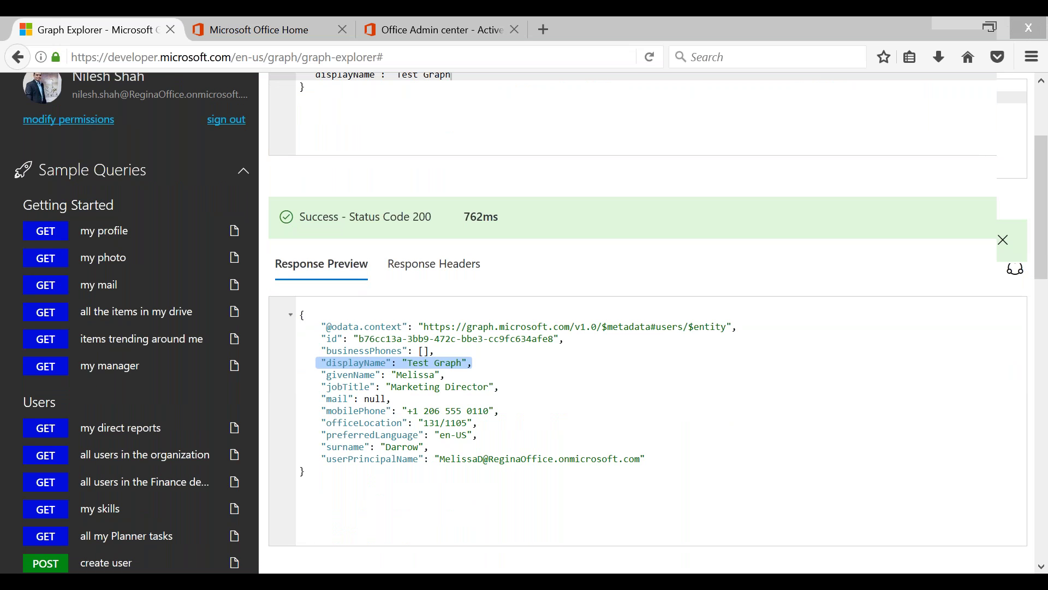
pyautogui.scroll(3, 499, 456)
pyautogui.hotkey('ctrl', 'c')
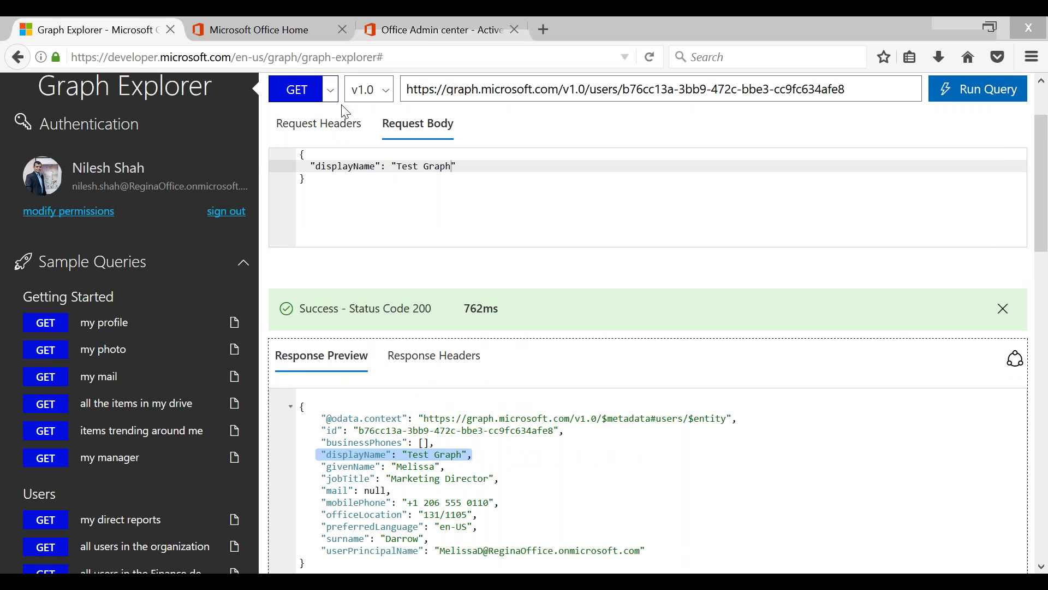
# - Change the request method to DELETE, run the query on the same user id and examine the response status code
pyautogui.click(330, 90)
pyautogui.click(299, 264)
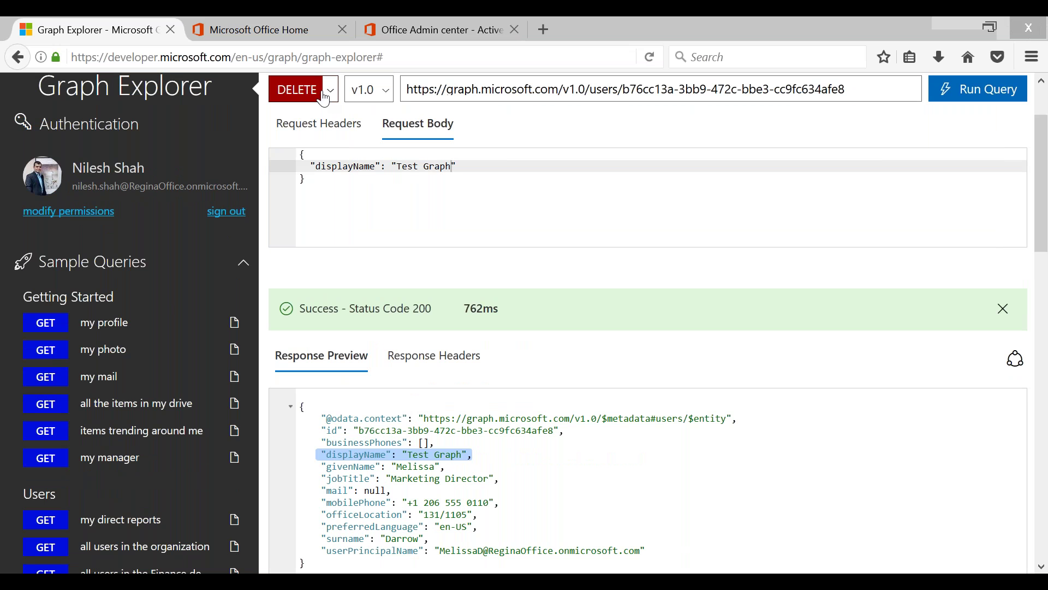
pyautogui.scroll(3, 330, 191)
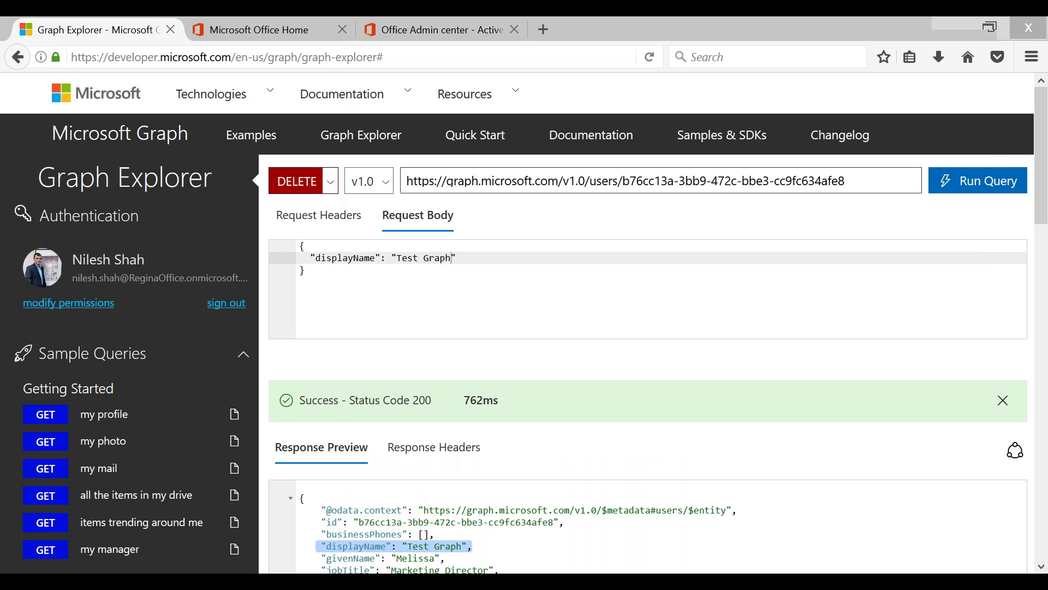
pyautogui.moveTo(857, 182); pyautogui.dragTo(724, 182)
pyautogui.click(981, 185)
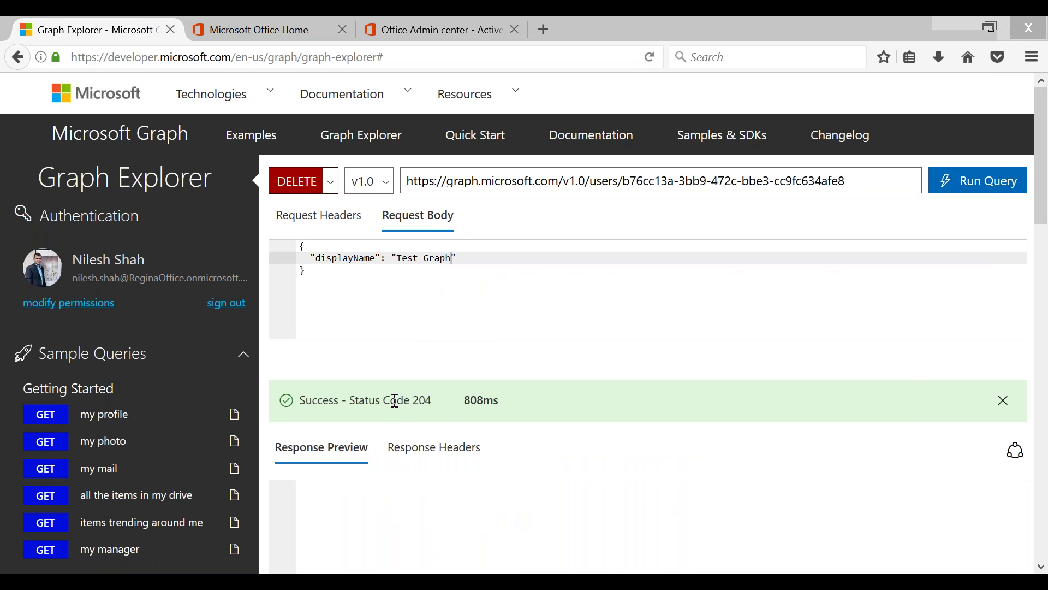
pyautogui.doubleClick(427, 404)
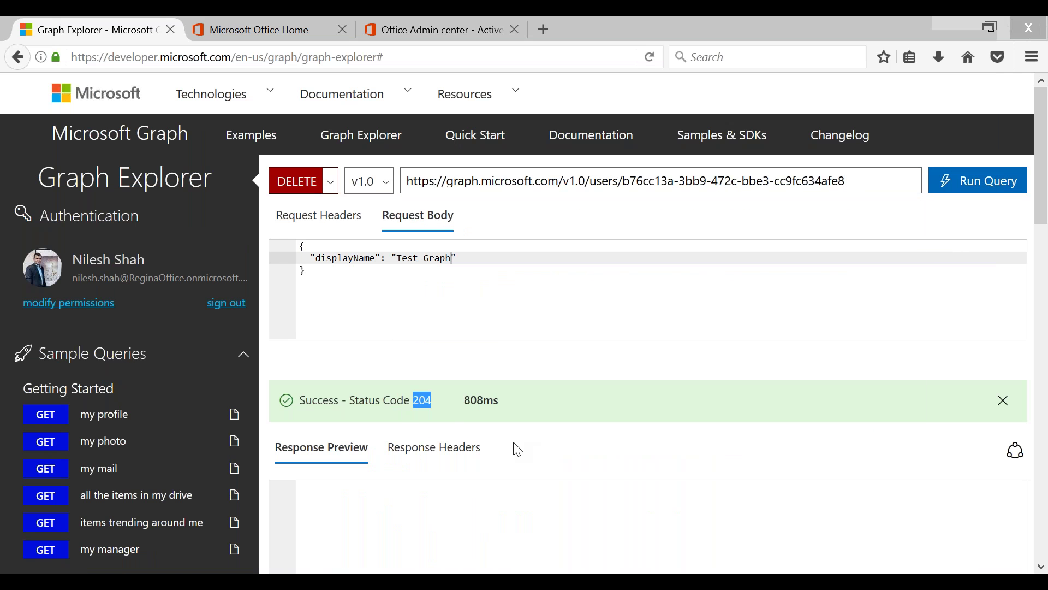
# - Reload the Admin center's Active users list to check the deletion, and return to Graph Explorer
pyautogui.click(437, 29)
pyautogui.click(648, 61)
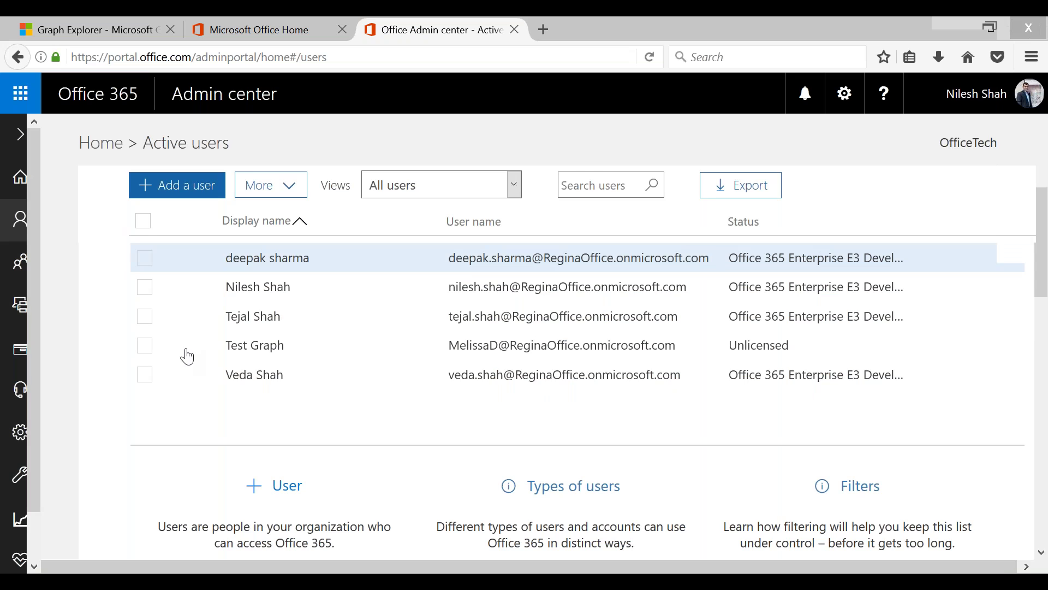
pyautogui.hotkey('ctrl', 'Tab')
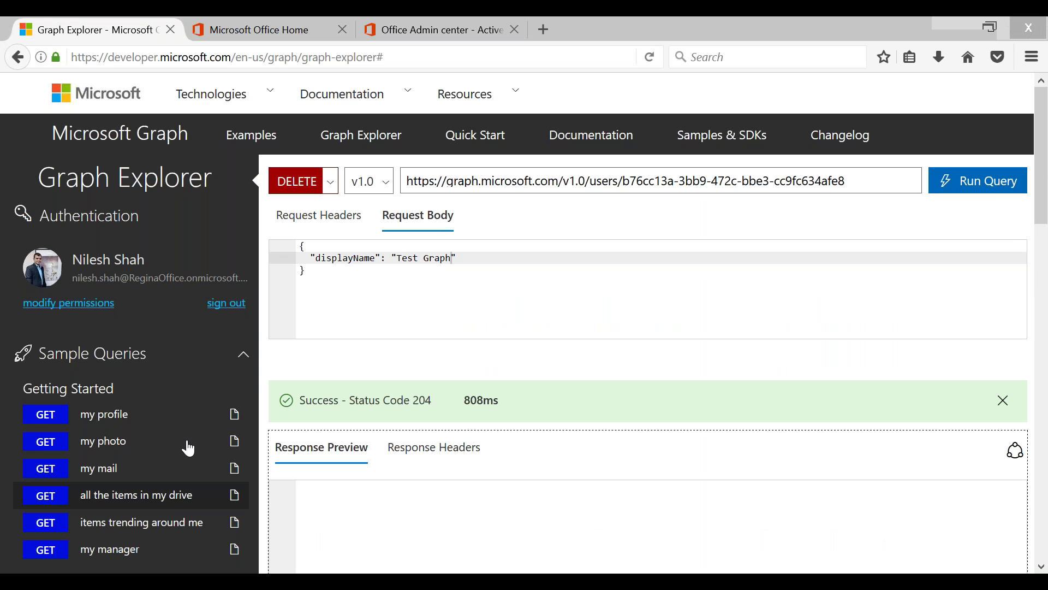
# - Run the GET query for all users, collapse the user entries in the response and compare them with the Admin center's Active users list
pyautogui.scroll(-3, 189, 449)
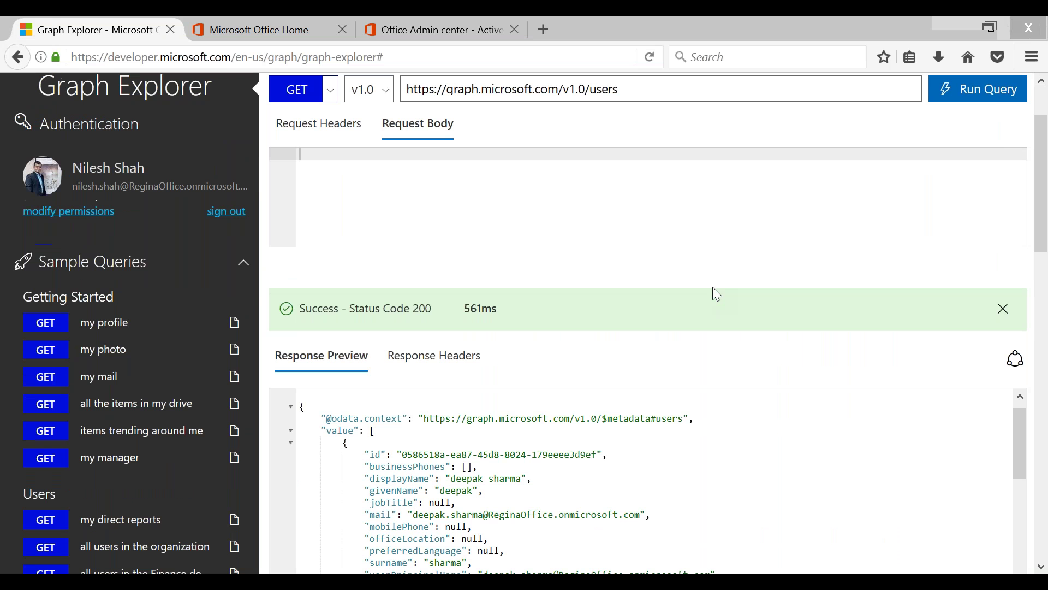
pyautogui.scroll(-2, 713, 288)
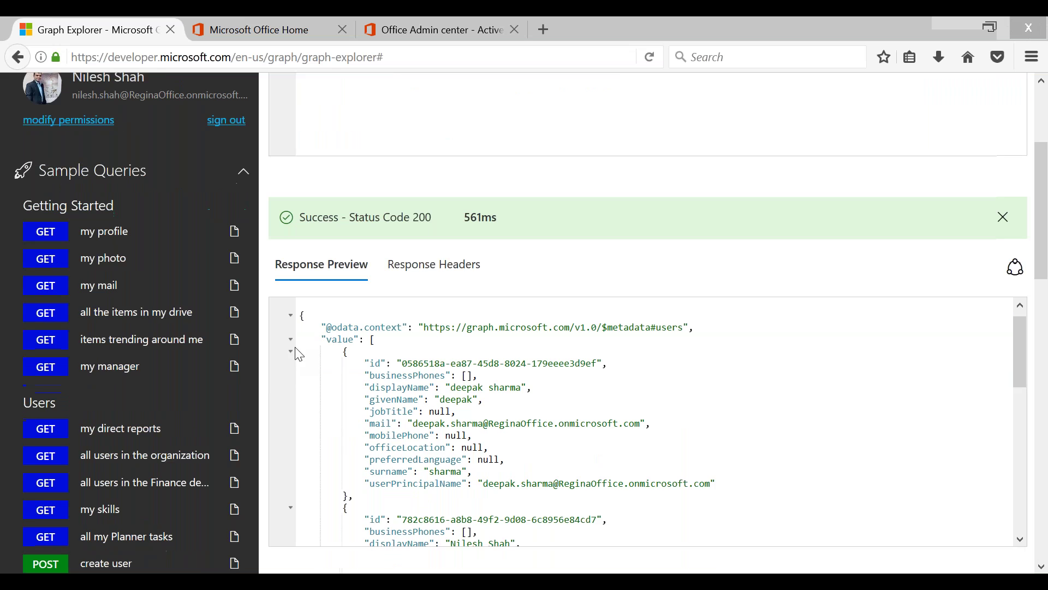
pyautogui.click(290, 350)
pyautogui.doubleClick(467, 399)
pyautogui.click(291, 363)
pyautogui.doubleClick(464, 411)
pyautogui.click(291, 375)
pyautogui.doubleClick(464, 422)
pyautogui.click(291, 387)
pyautogui.click(426, 29)
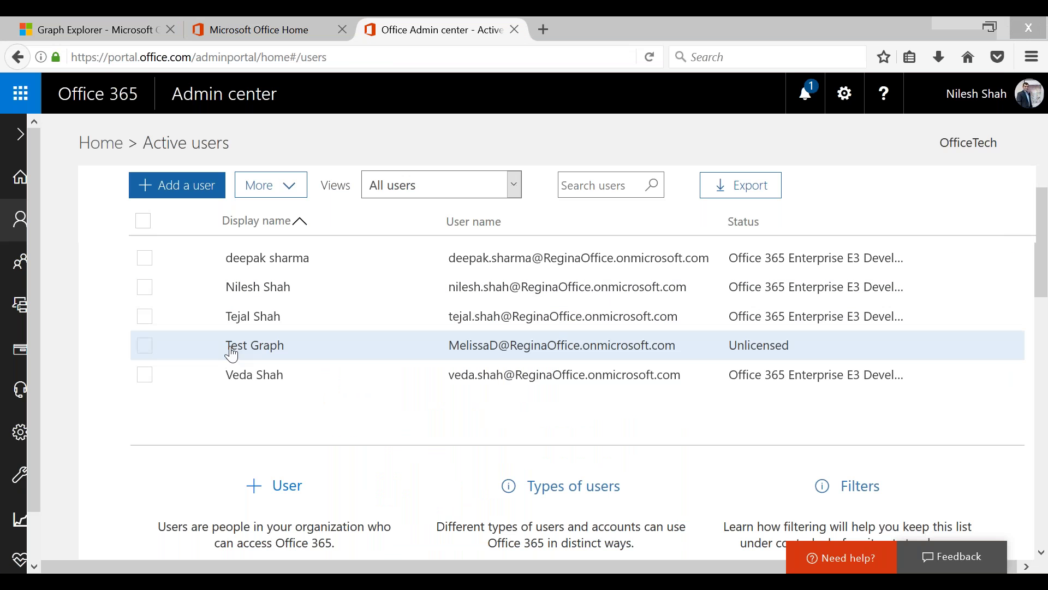
pyautogui.click(132, 34)
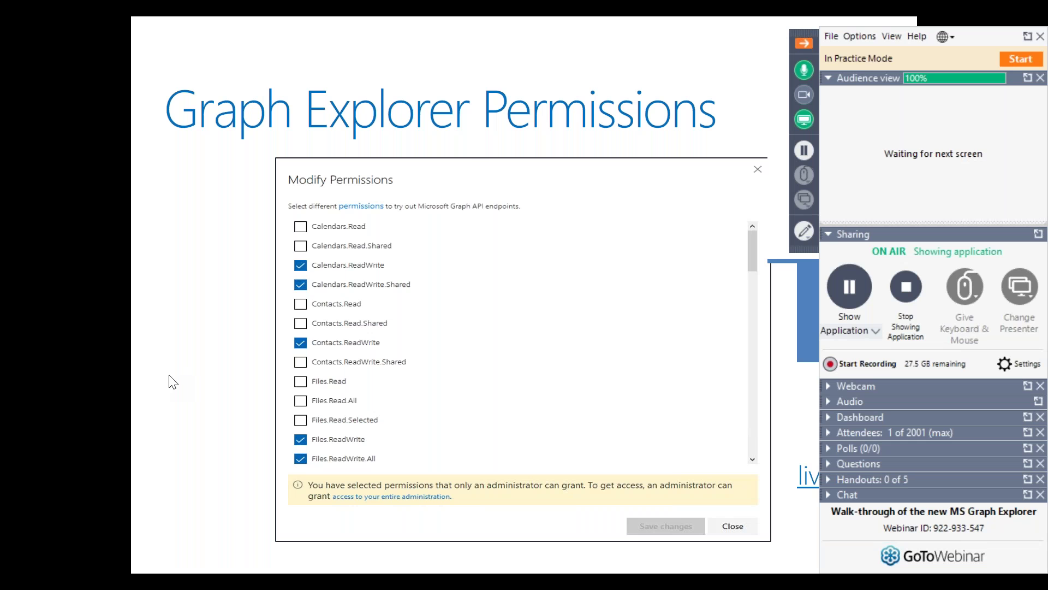
pyautogui.press('Right')
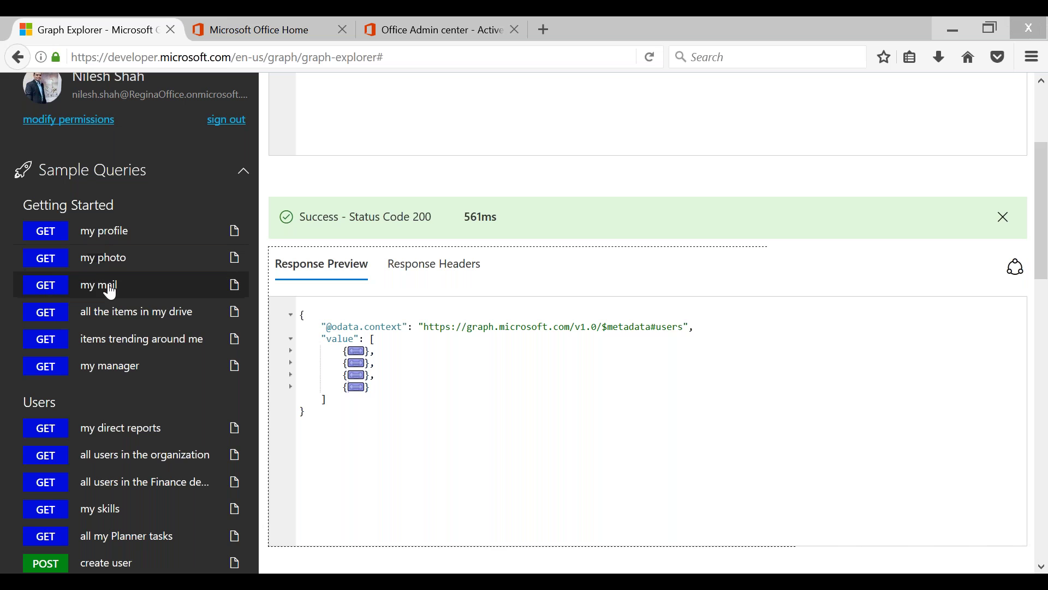
# - Run the "my mail" sample query in Graph Explorer, copy the link from its Share Query dialog and close the dialog
pyautogui.click(112, 286)
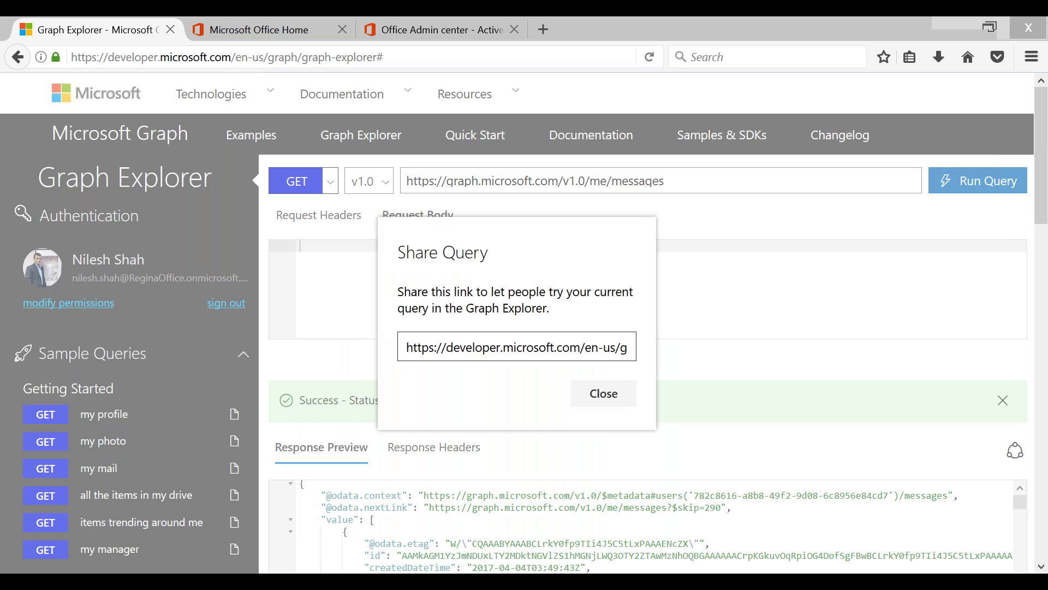
pyautogui.click(516, 347)
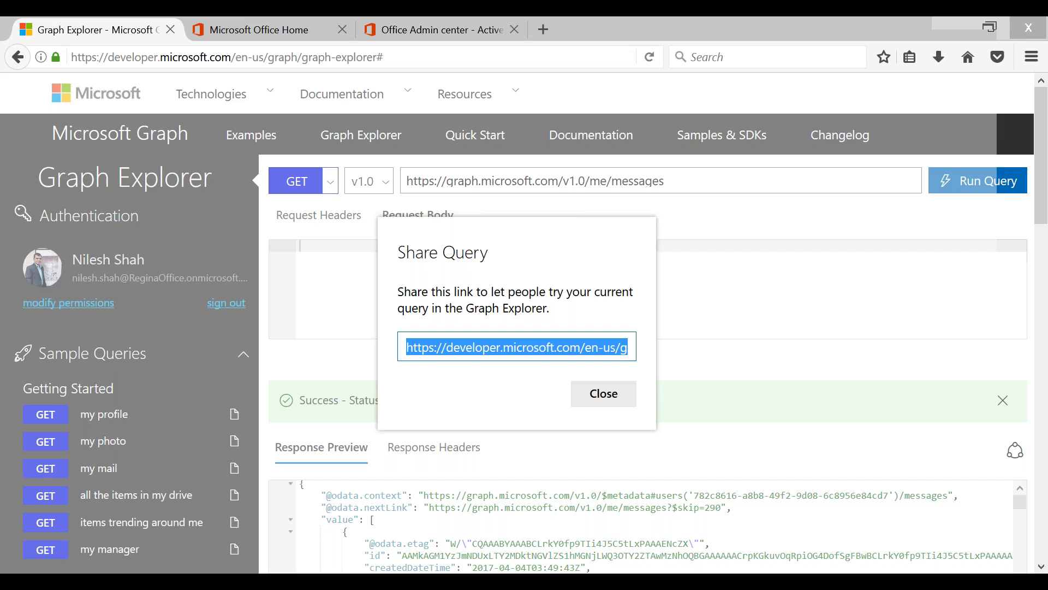
pyautogui.click(604, 393)
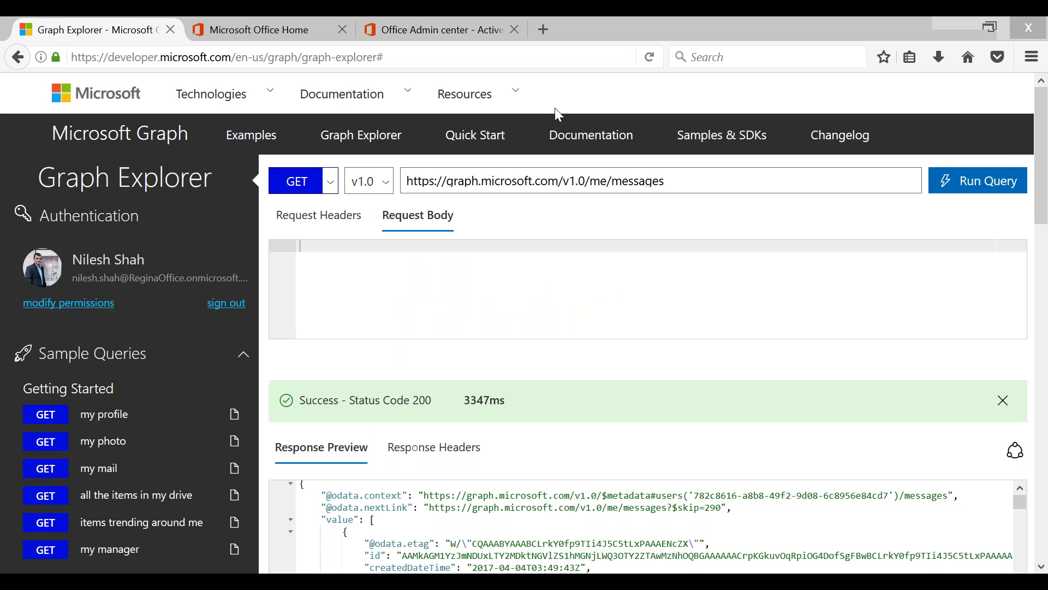
pyautogui.click(543, 28)
pyautogui.write('https://developer.microsoft.com/en-us/graph/graph-explorer?request=me/messages&method=GET&version=v1.0')
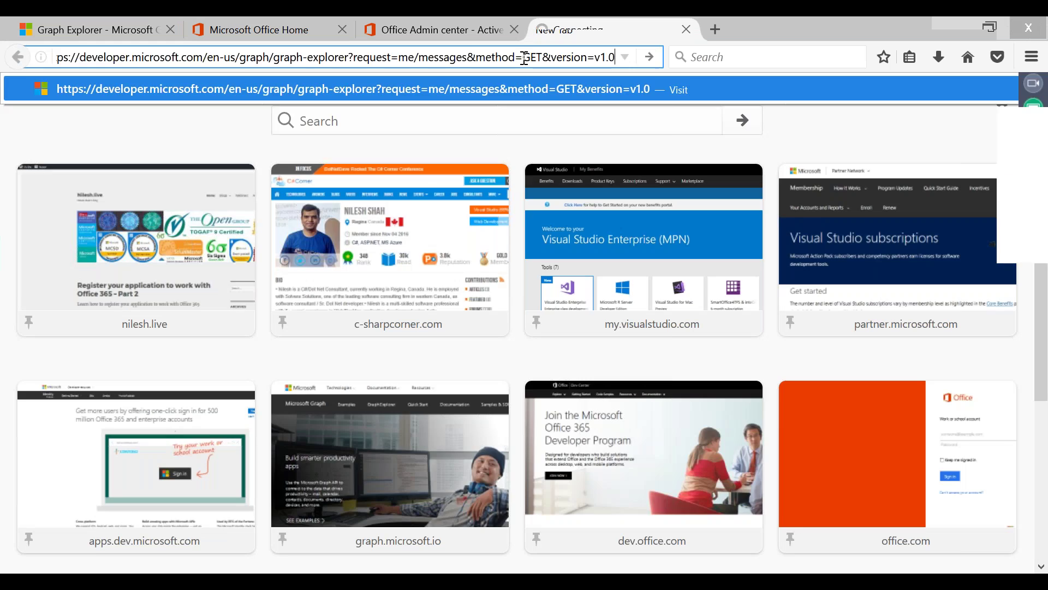
pyautogui.press('Return')
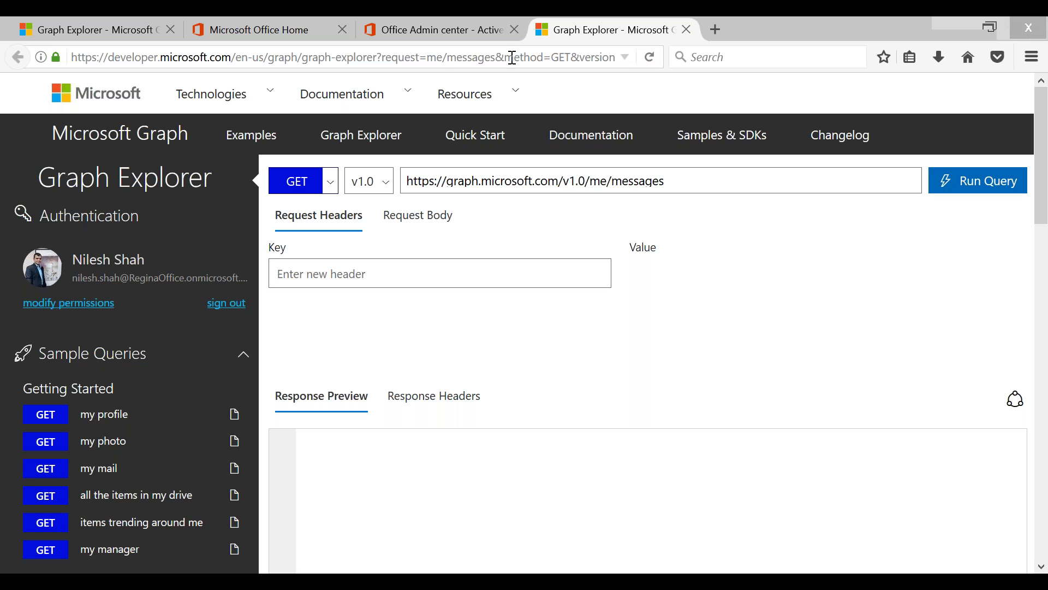
# - Run the shared me/messages GET query and examine the status code and messages in the response preview
pyautogui.scroll(-1, 770, 274)
pyautogui.scroll(1, 769, 273)
pyautogui.press('Return')
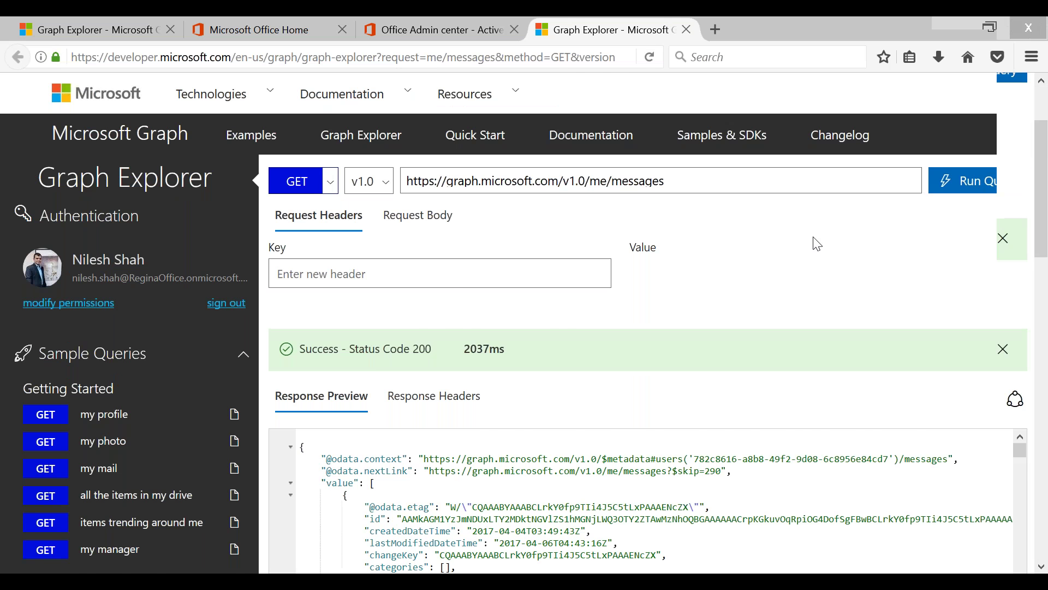
pyautogui.scroll(-3, 817, 244)
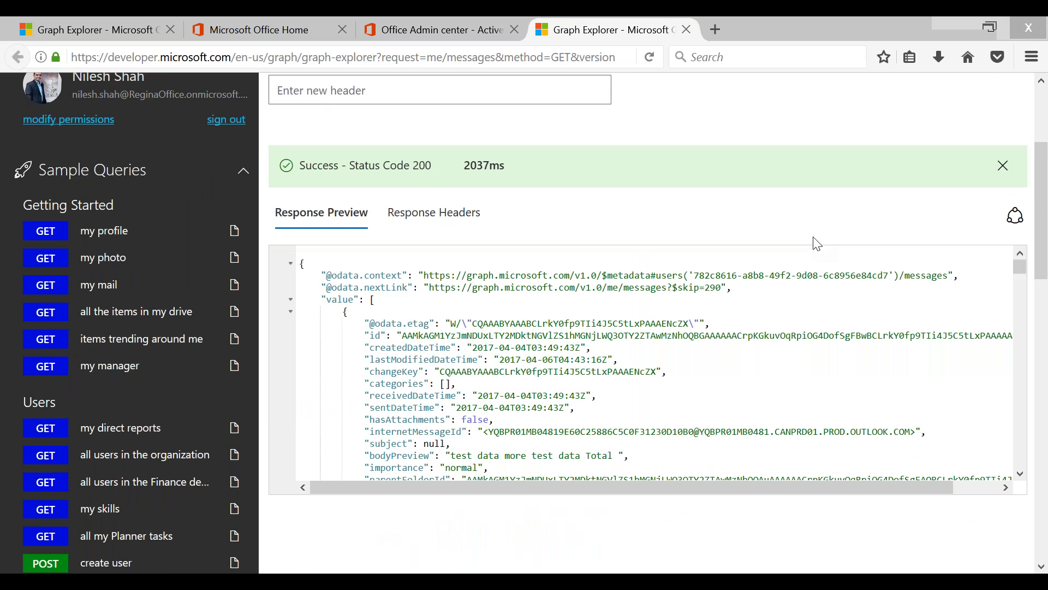
pyautogui.scroll(3, 817, 244)
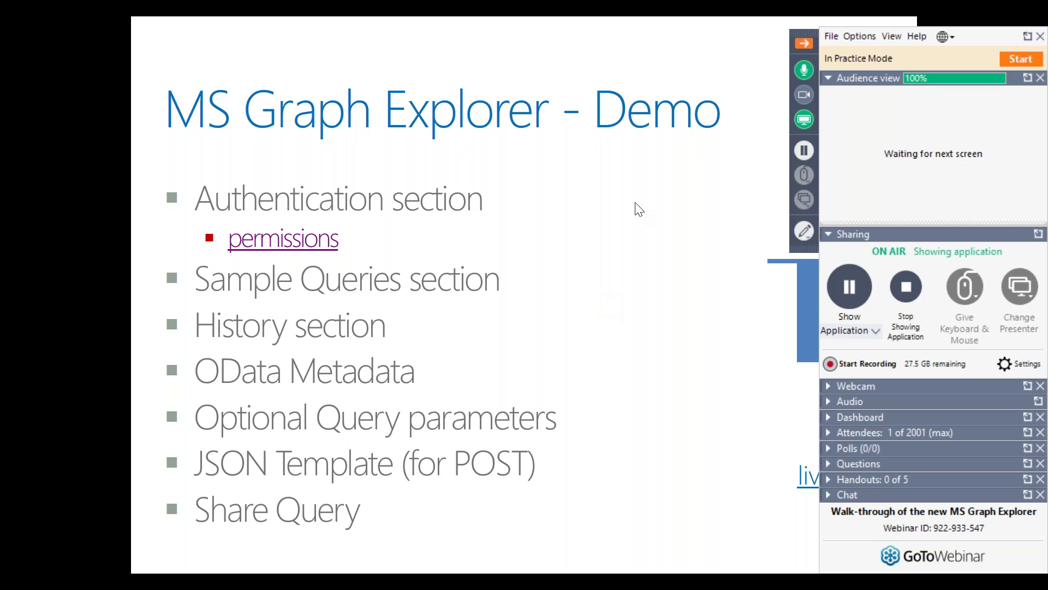
pyautogui.click(611, 169)
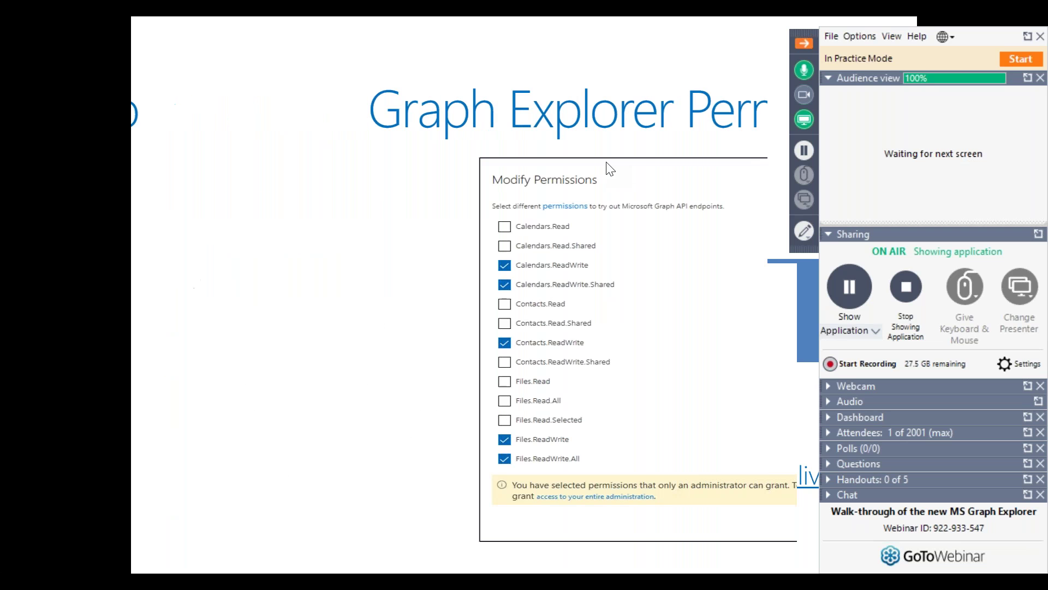
pyautogui.click(738, 77)
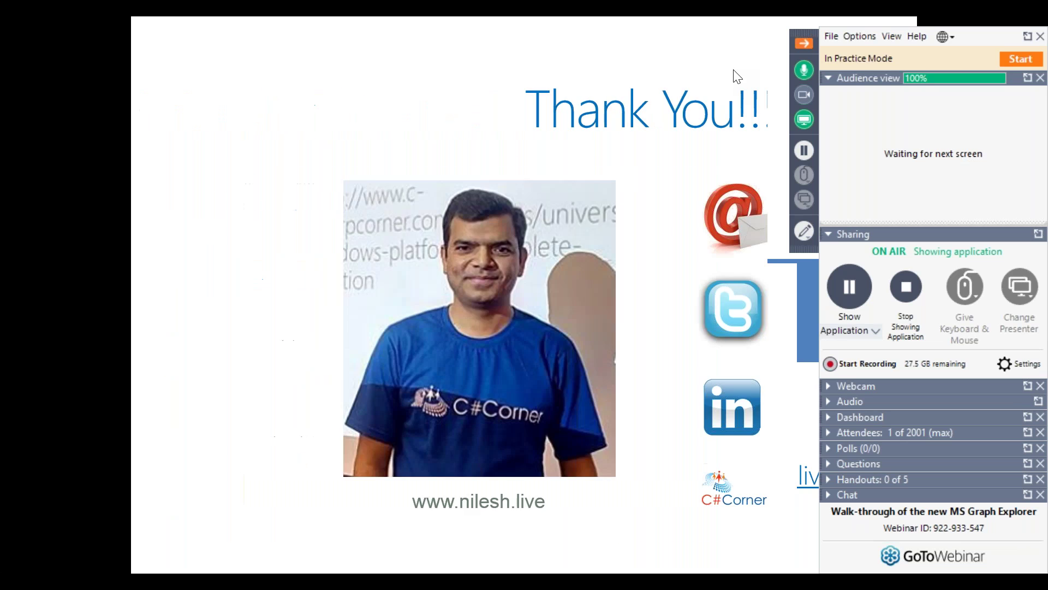